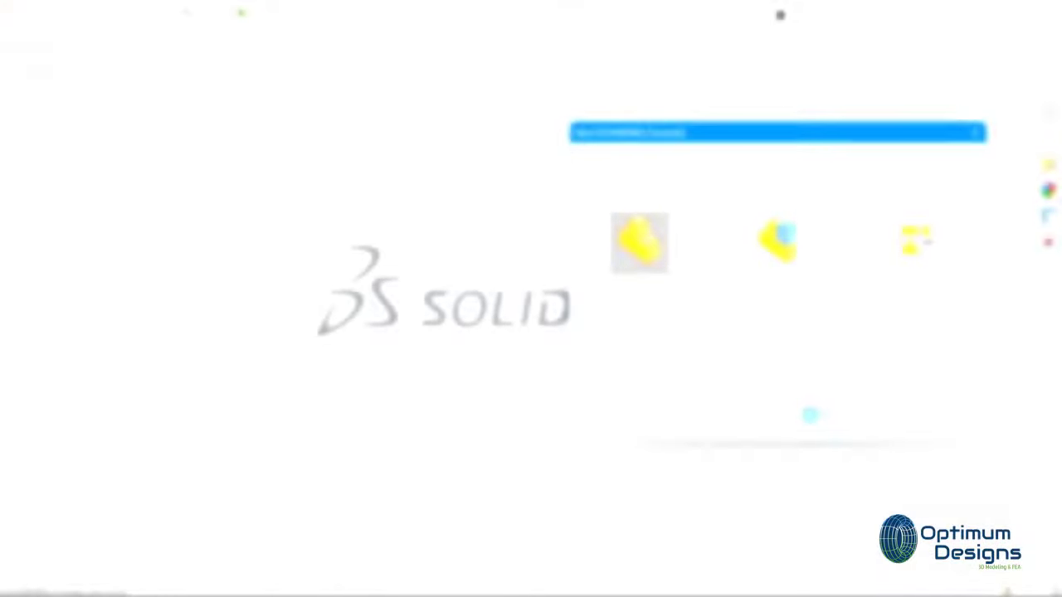
On the Front Plane, viewed head-on, sketch a horizontal line across the origin.
click(50, 208)
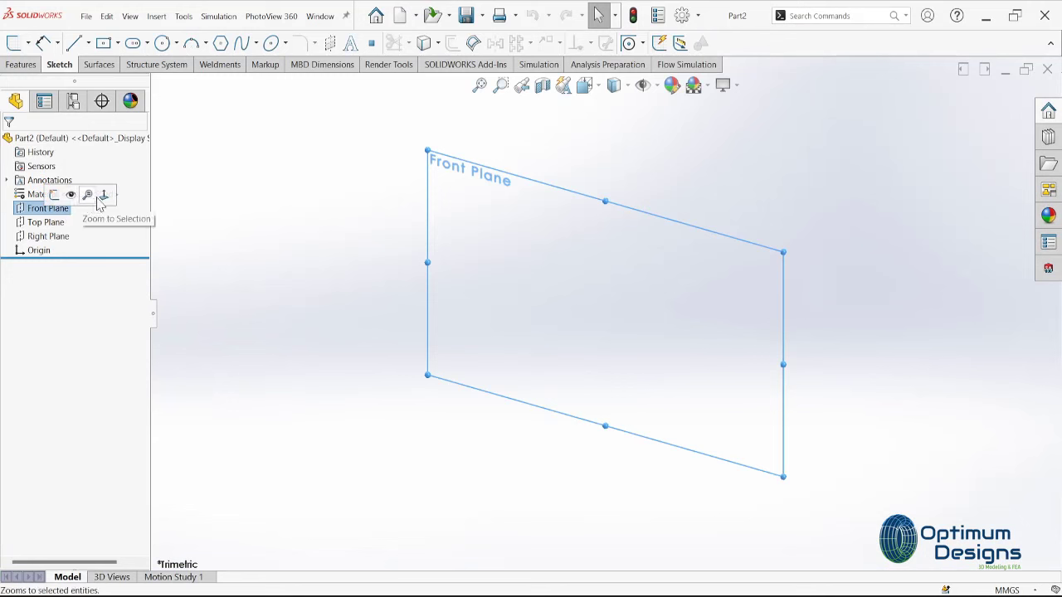
click(103, 195)
click(88, 44)
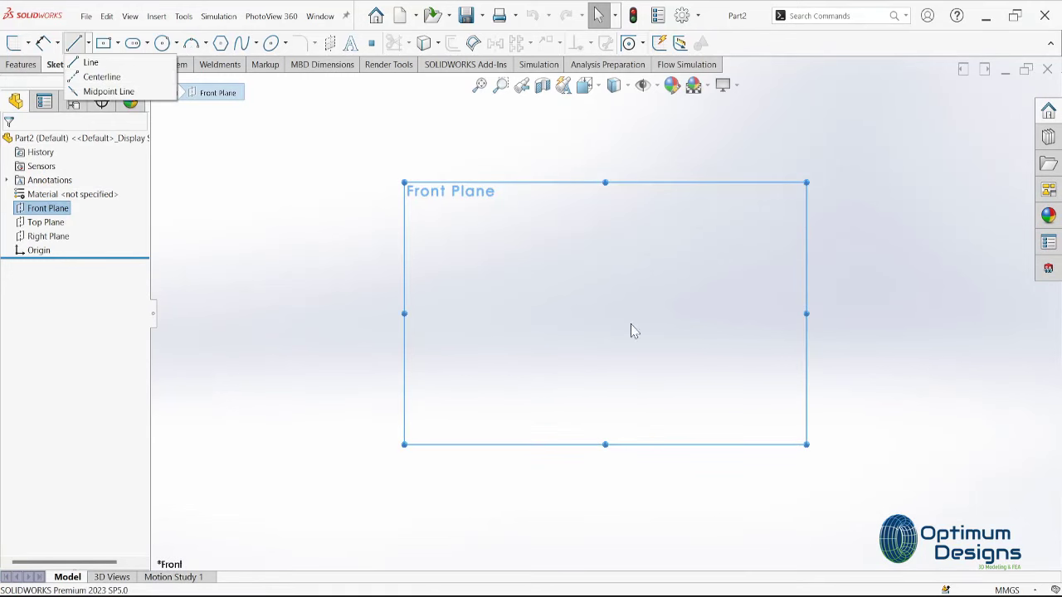
click(92, 63)
click(493, 313)
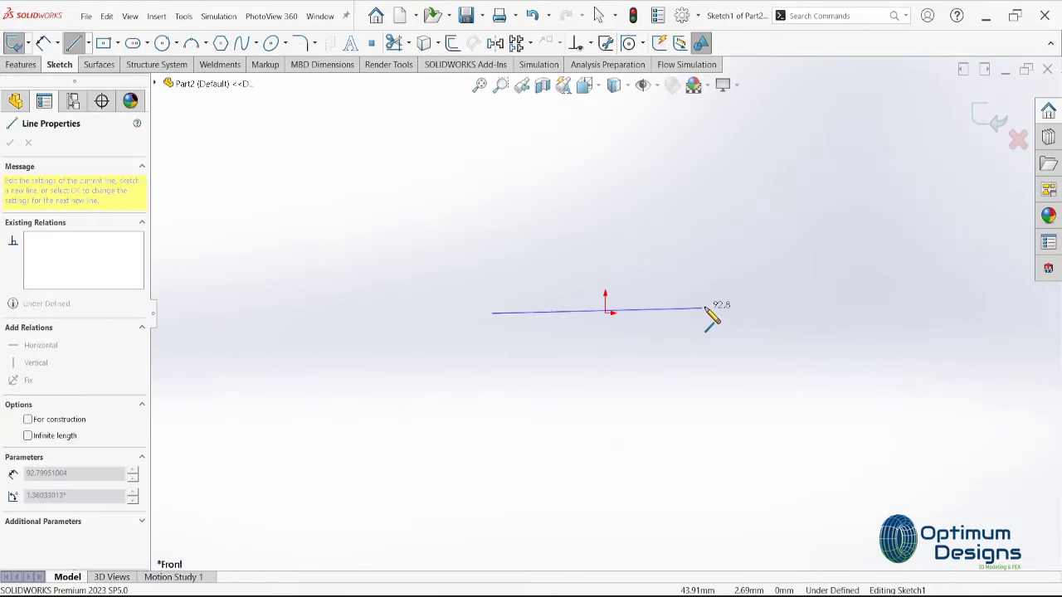
click(750, 313)
key(Escape)
Dimension the line to 120 mm and make its midpoint coincident with the origin.
click(44, 43)
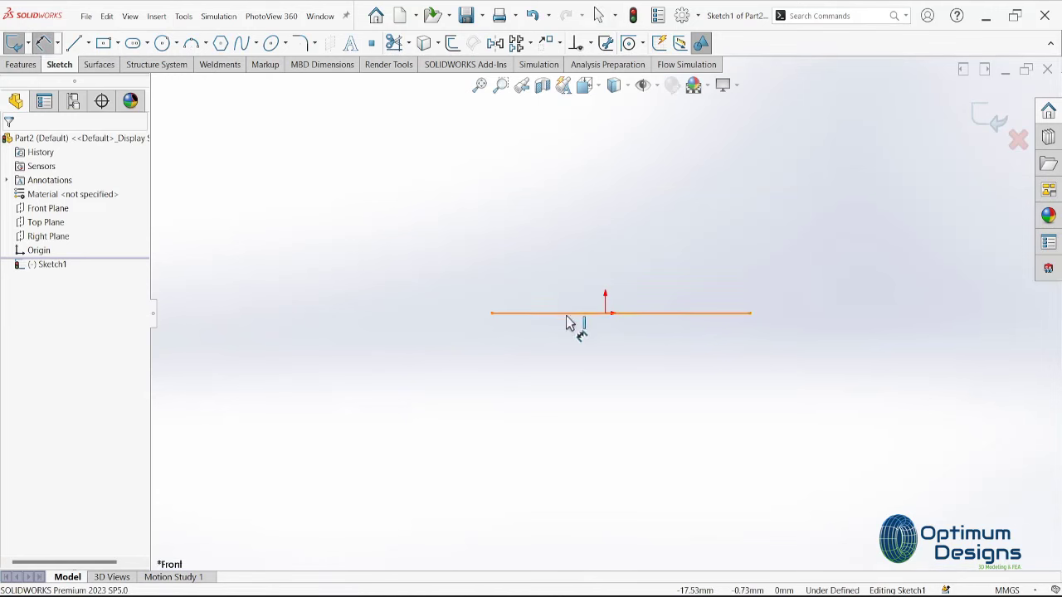
click(567, 323)
click(576, 398)
text(120)
key(Return)
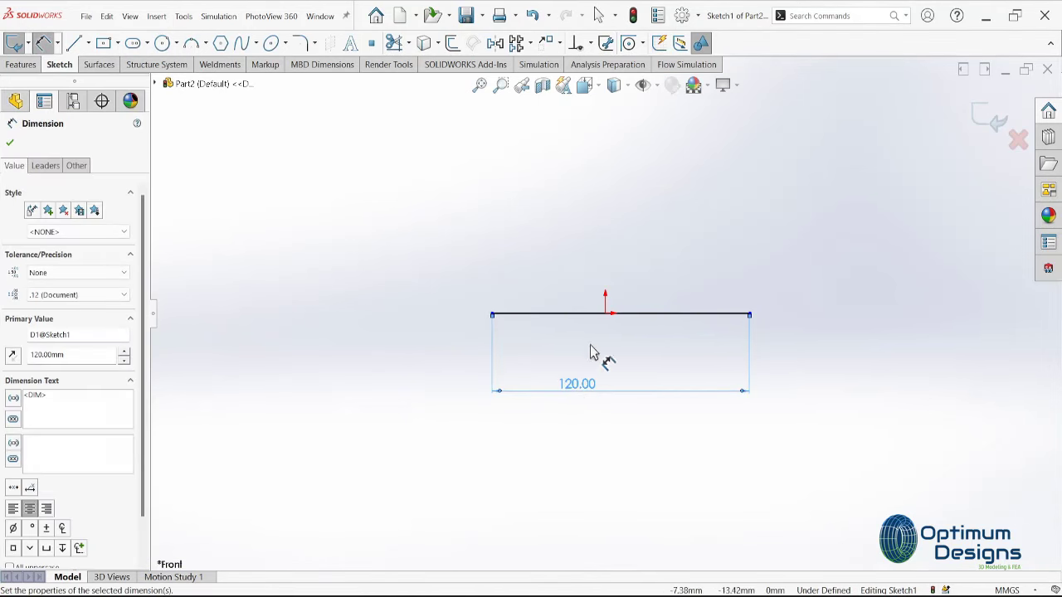
key(Escape)
click(671, 315)
click(621, 313)
ctrl+click(605, 312)
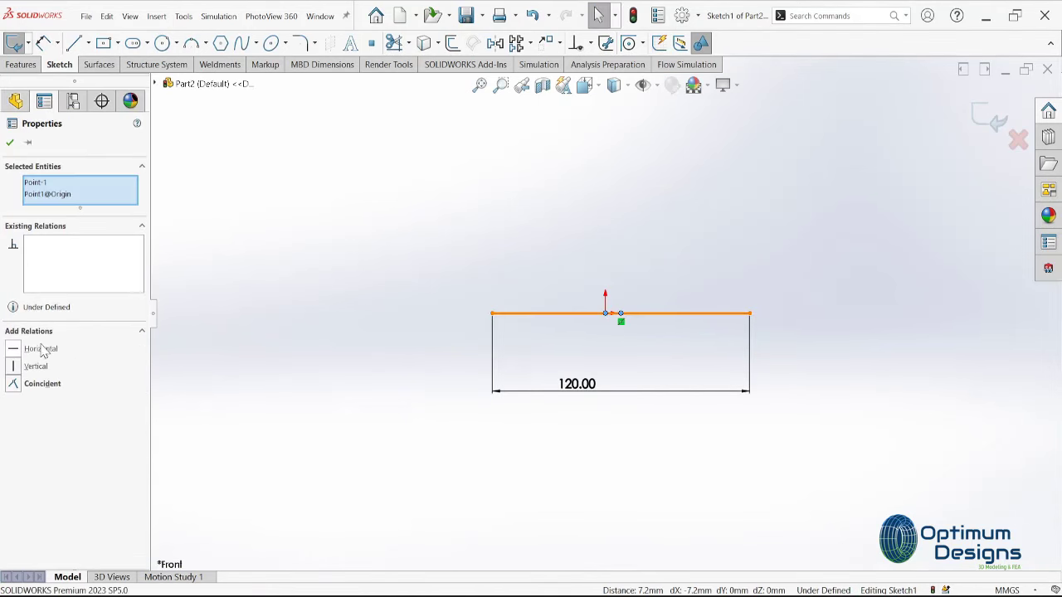
click(21, 384)
Sketch a short step and a tall vertical line from the base line's left end.
click(74, 44)
scroll(493, 254, up, 3)
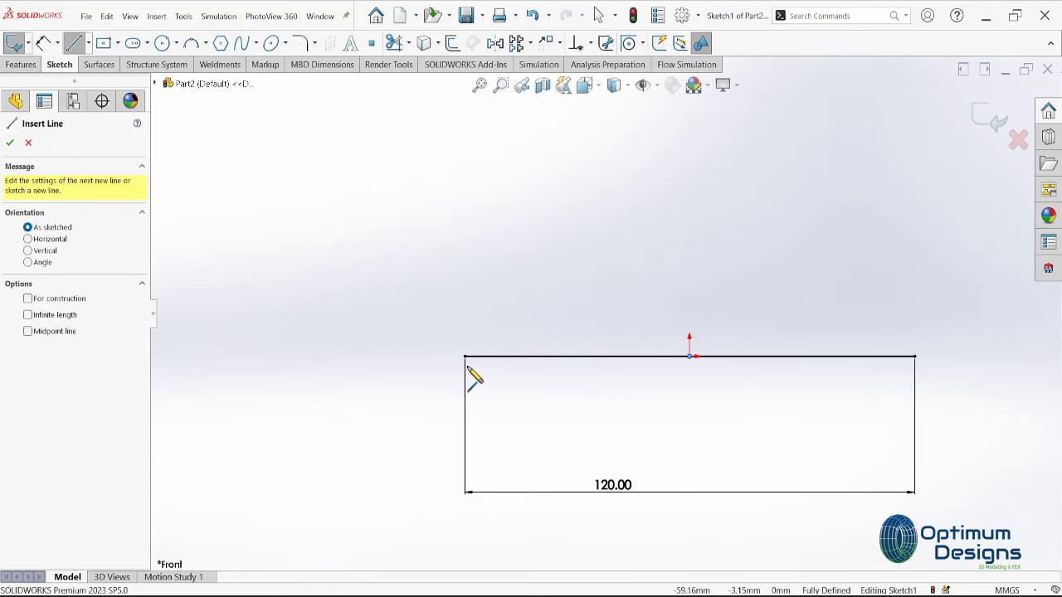
click(465, 326)
click(499, 326)
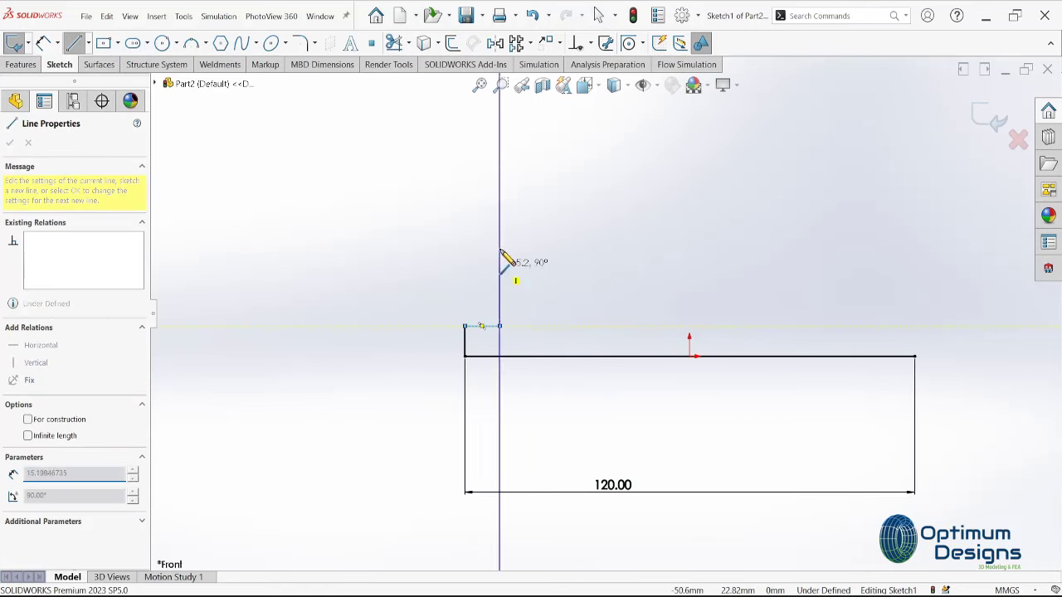
double_click(500, 143)
key(Escape)
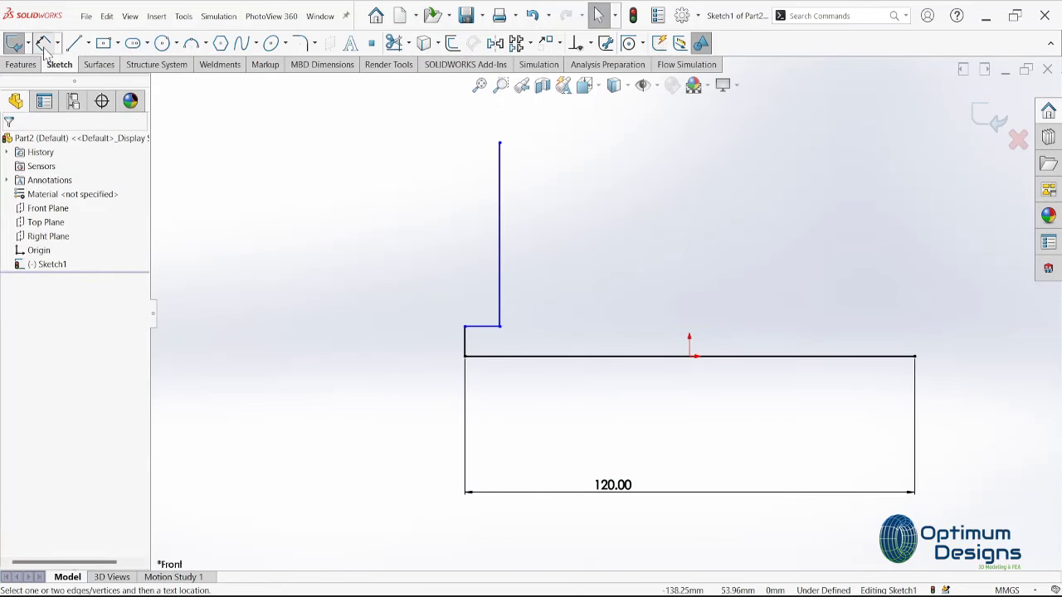
Dimension the step 2.50 mm high and 5.00 mm wide, and the tall side 57.50 mm.
click(464, 341)
click(432, 350)
text(2.5)
key(Return)
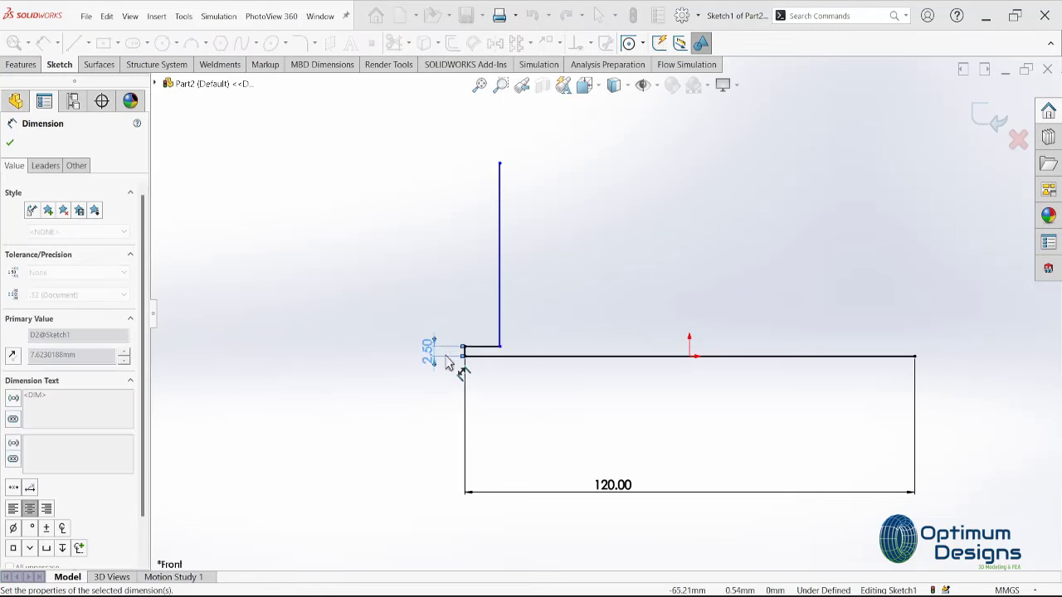
scroll(452, 357, up, 3)
click(490, 335)
click(493, 307)
text(5.00mm)
key(Return)
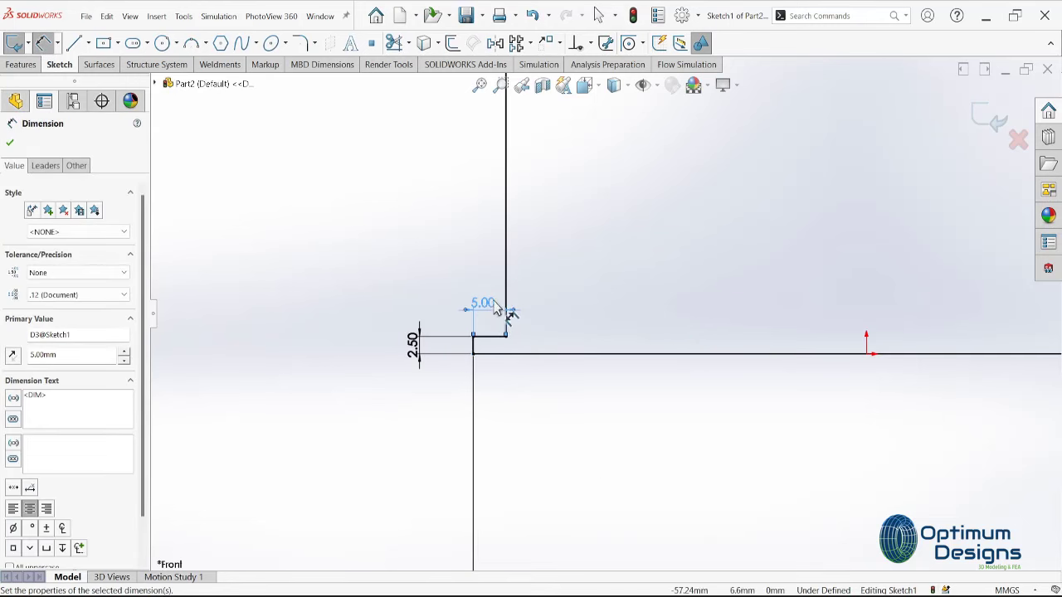
click(507, 249)
click(413, 247)
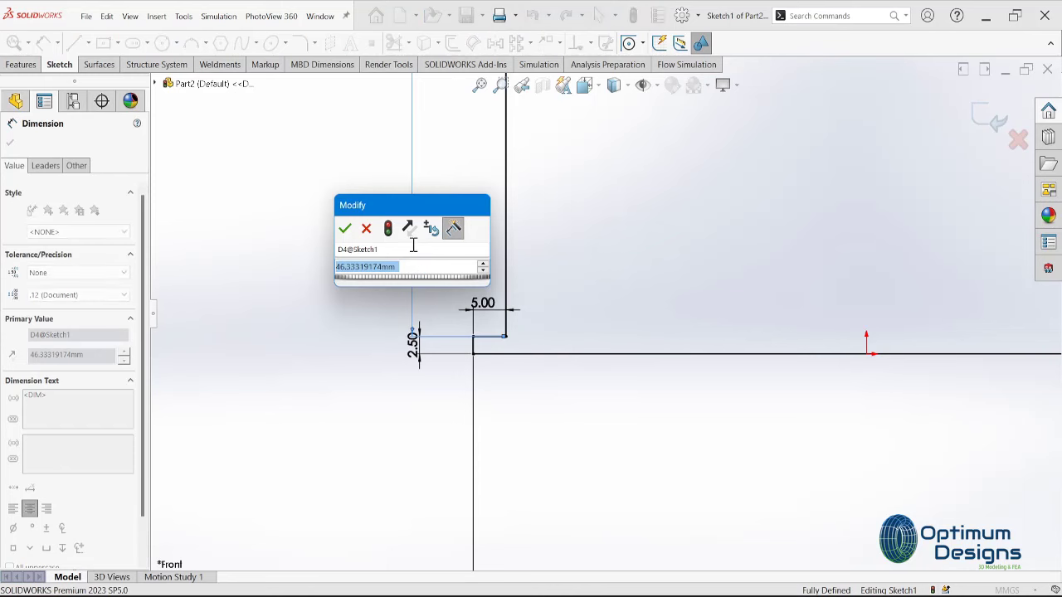
text(2.60)
key(Return)
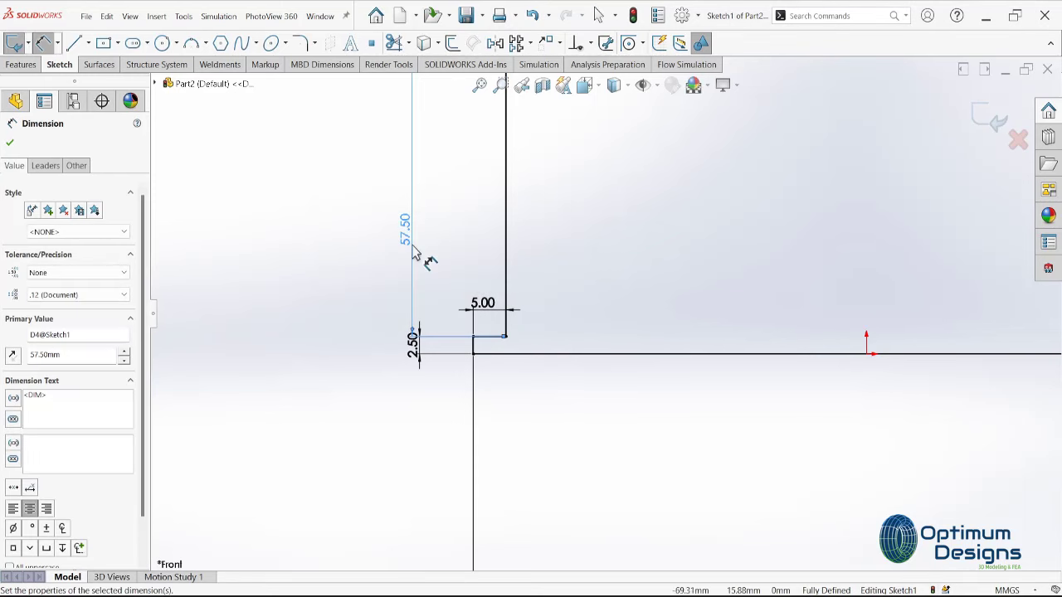
Draw the fin's narrow top segment and its downward return line.
scroll(539, 208, down, 2)
scroll(539, 166, down, 1)
scroll(539, 116, down, 3)
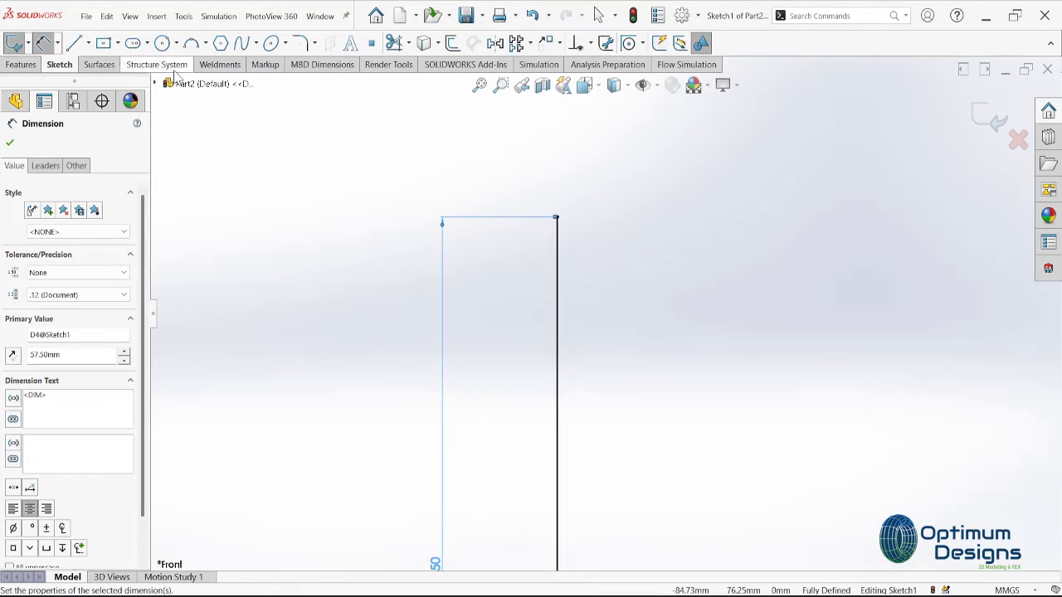
click(73, 43)
scroll(573, 241, down, 1)
scroll(560, 228, down, 1)
click(564, 219)
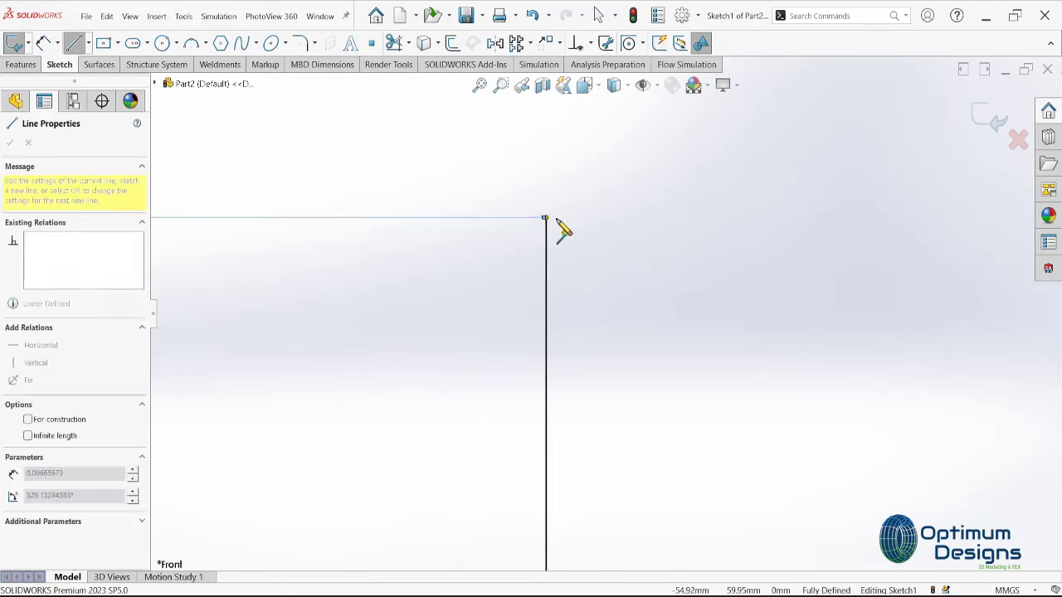
key(Return)
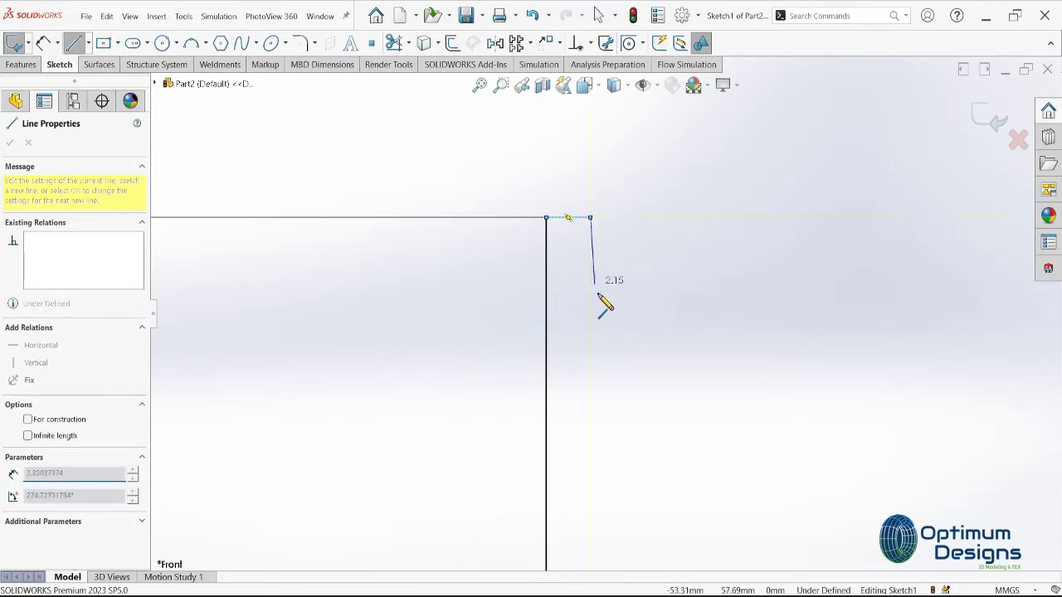
scroll(610, 473, up, 2)
scroll(573, 498, up, 2)
key(Return)
key(Escape)
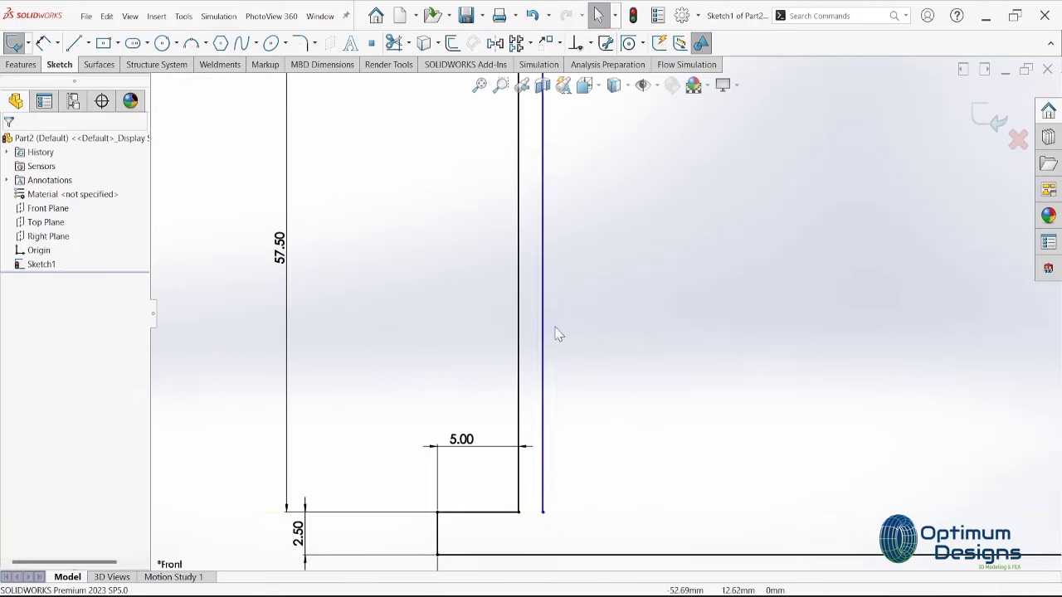
scroll(612, 147, up, 3)
scroll(614, 150, down, 3)
scroll(621, 403, down, 2)
Round the fin's top-left and top-right corners with 0.70 mm sketch fillets.
click(311, 49)
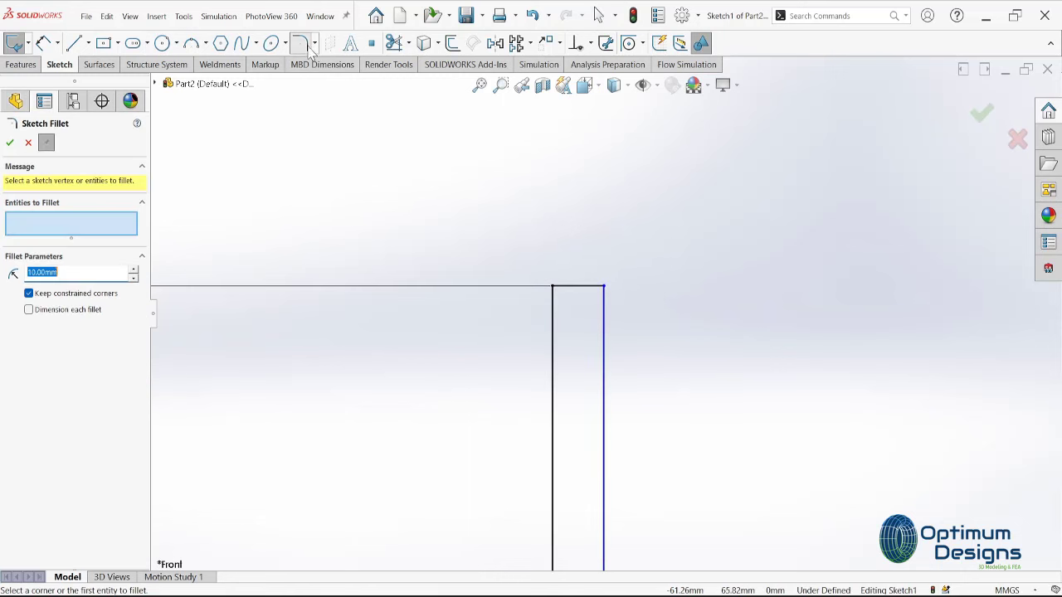
click(554, 287)
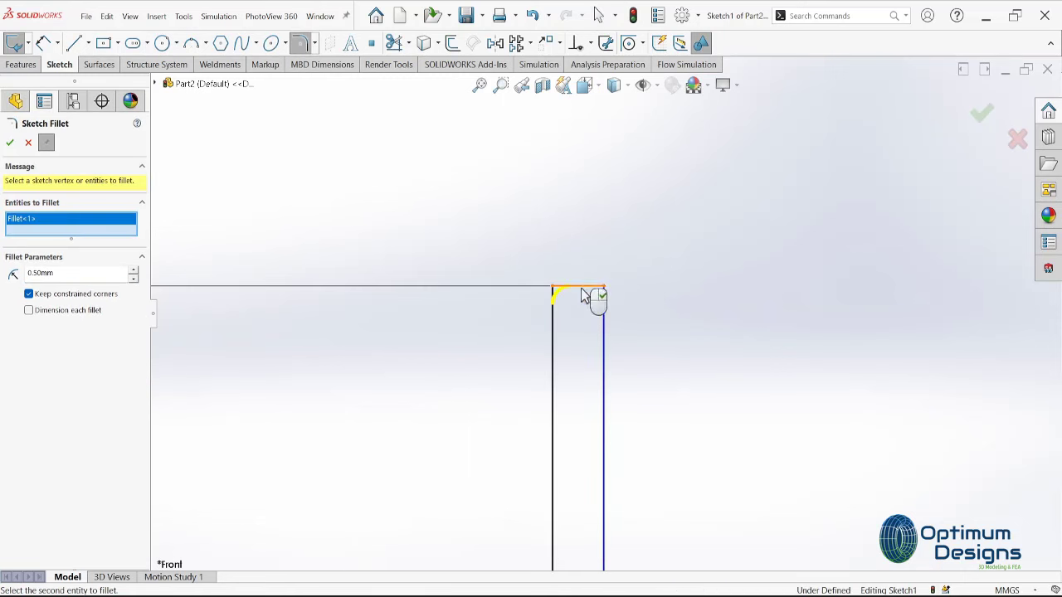
click(603, 287)
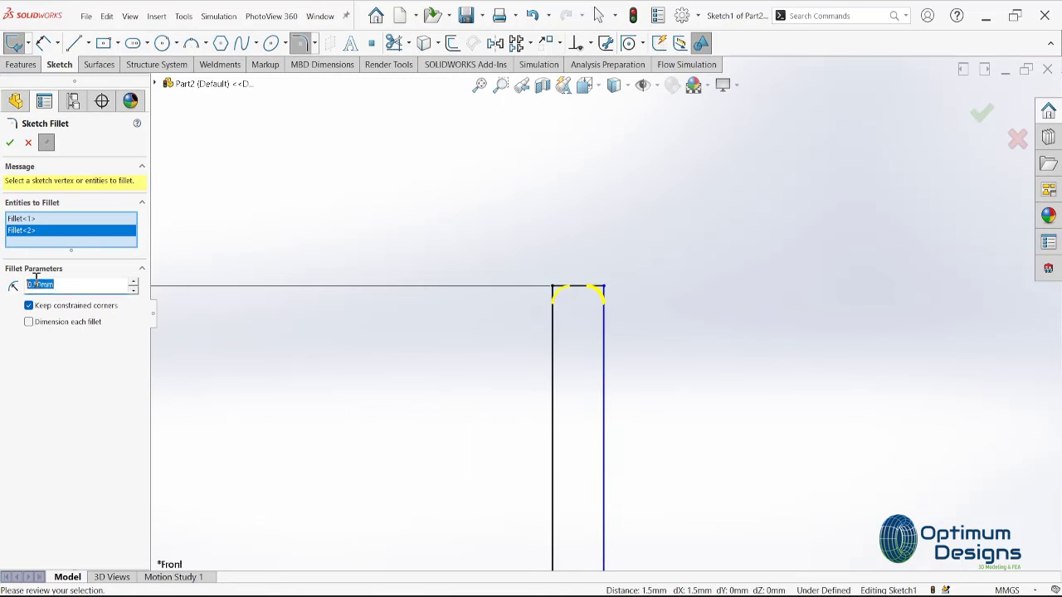
click(82, 285)
text(0.75)
key(Return)
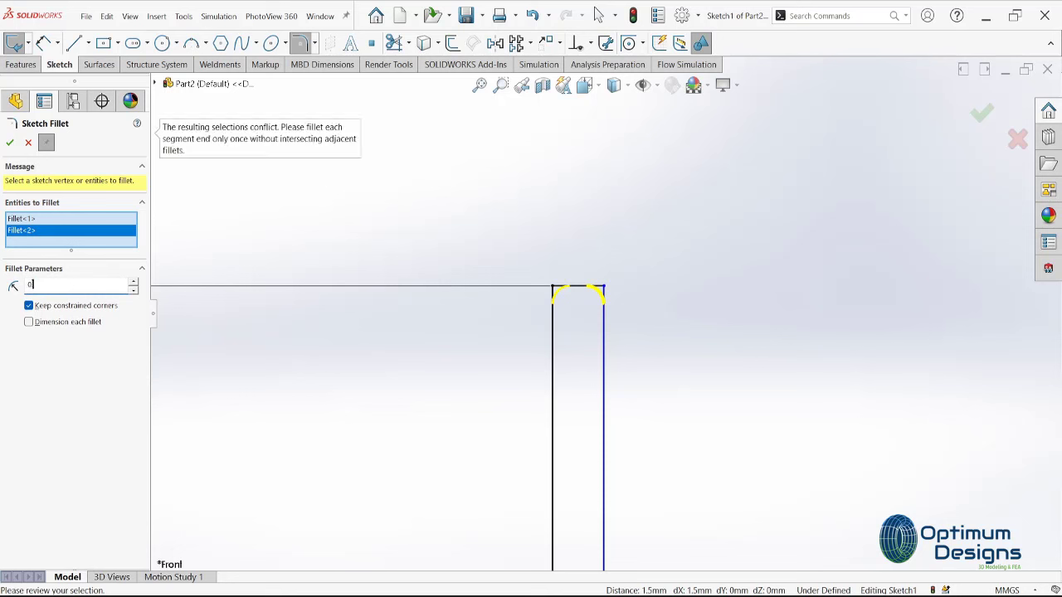
text(.50mm0.7)
key(Tab)
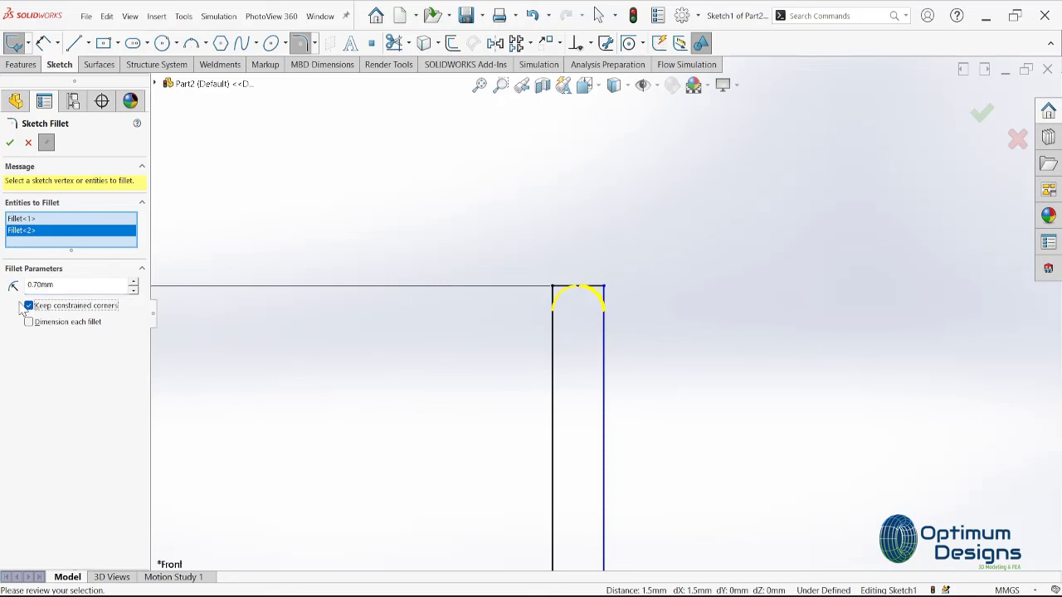
click(10, 141)
Start a linear sketch pattern and select the fin's side lines, top arcs and remaining line.
click(516, 43)
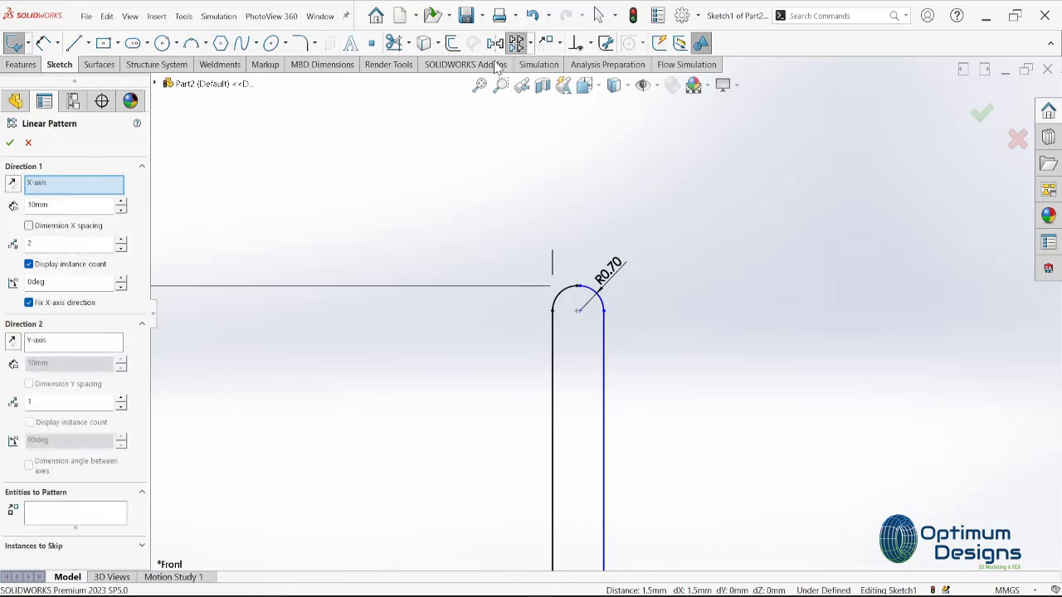
click(102, 509)
scroll(601, 315, down, 3)
click(607, 328)
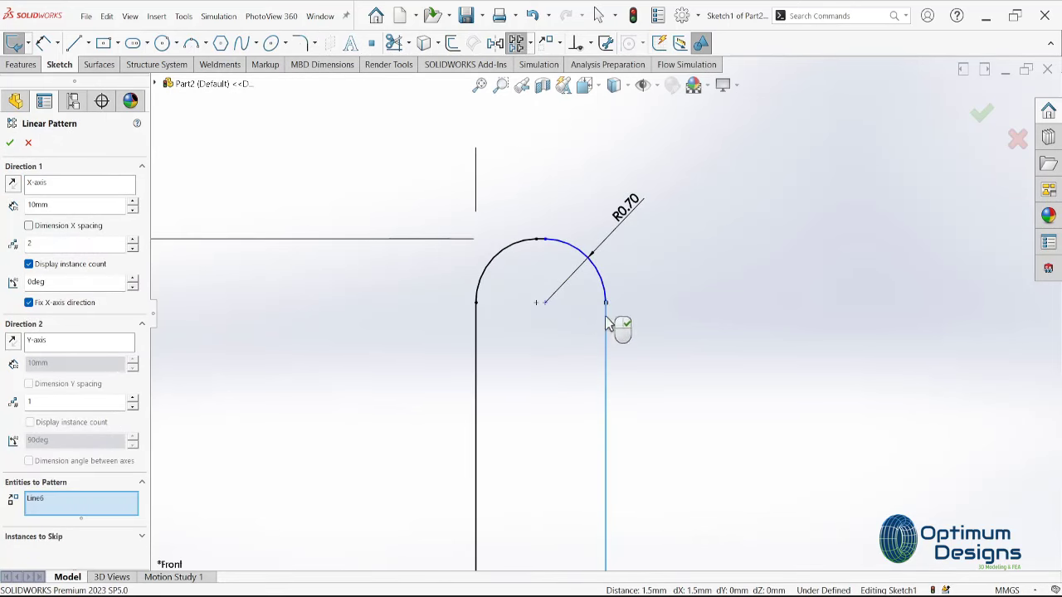
click(583, 260)
scroll(581, 263, down, 5)
click(547, 290)
click(531, 292)
scroll(497, 360, up, 3)
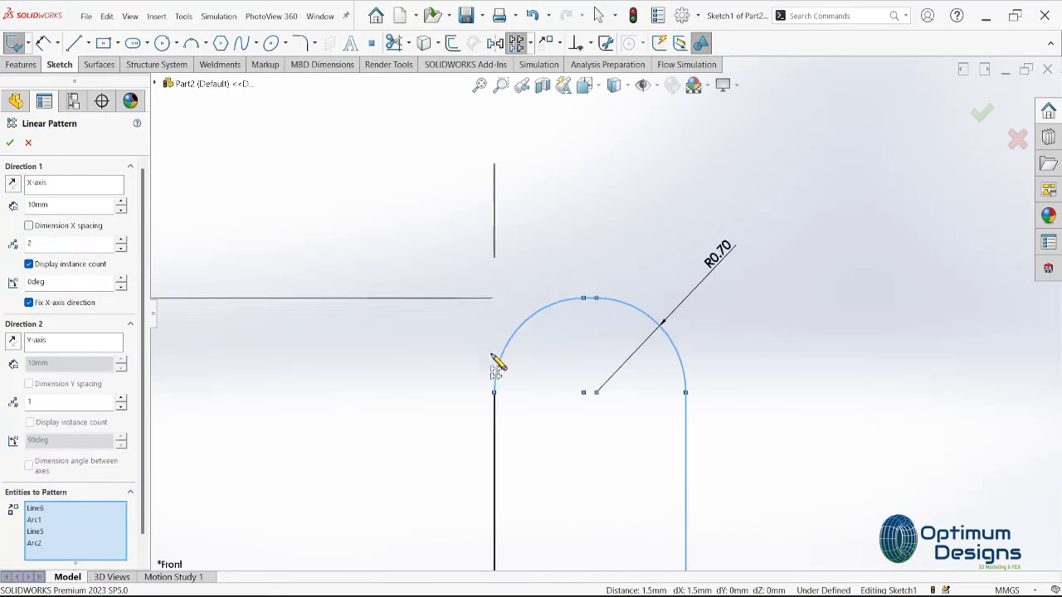
click(530, 413)
Pattern the fin 19 times along X at 3 mm spacing.
scroll(579, 473, up, 5)
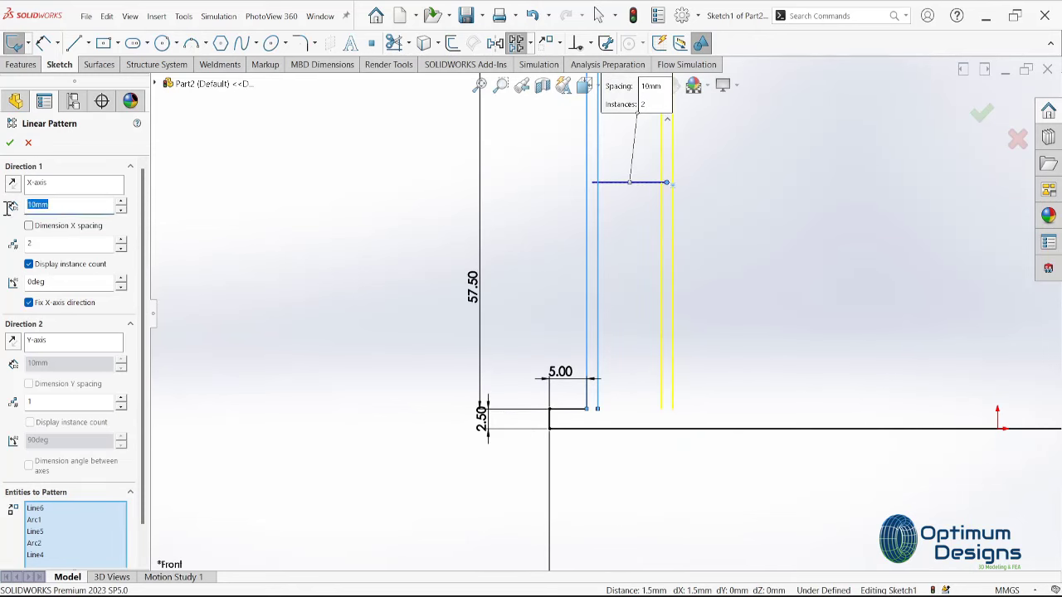
text(3)
key(Tab)
text(19)
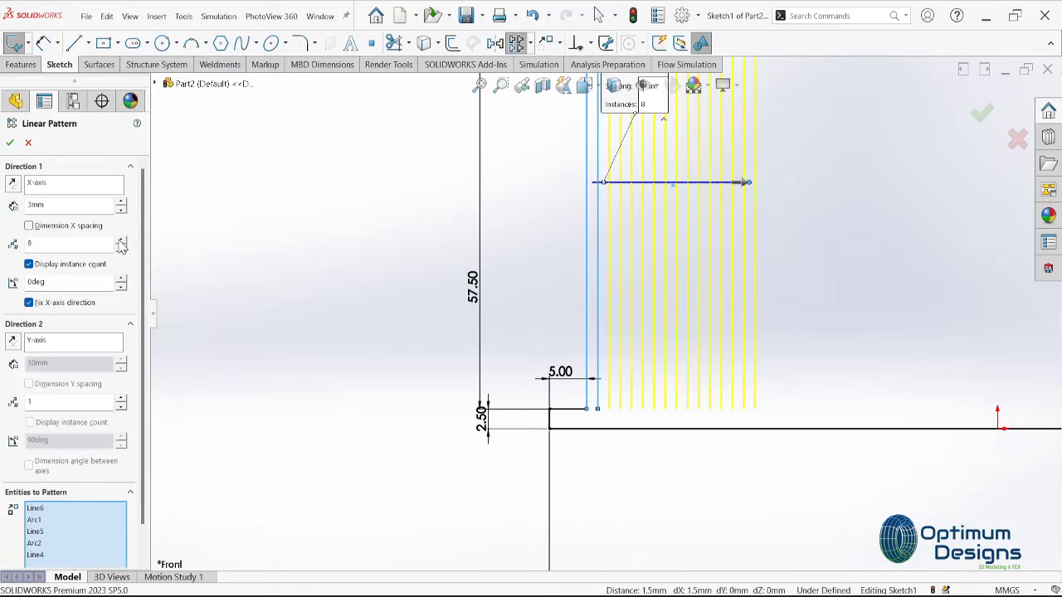
click(10, 143)
click(83, 43)
click(106, 78)
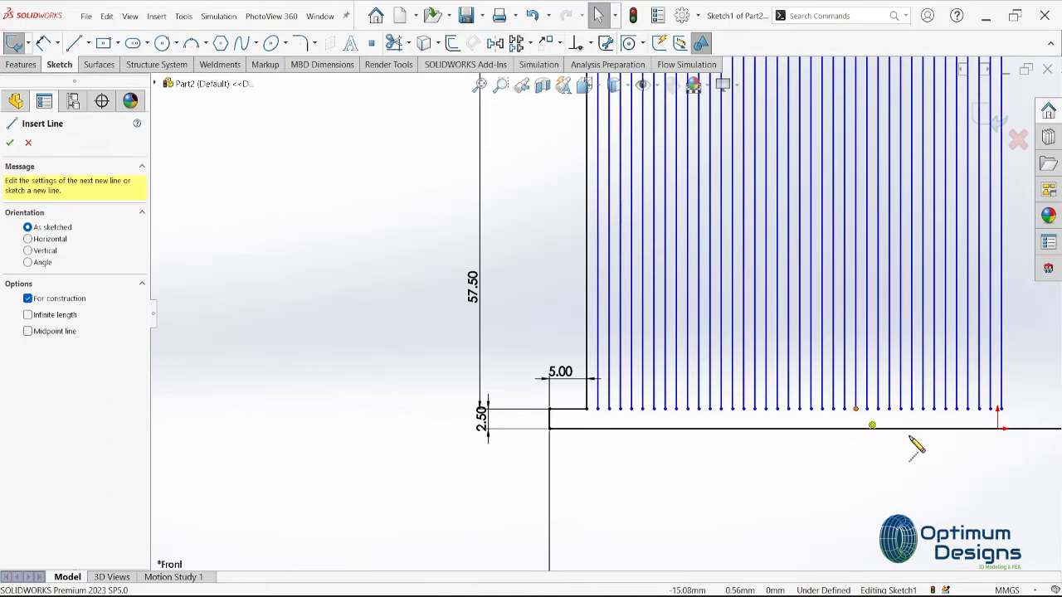
Draw a vertical centerline at the right end of the fin row.
click(998, 473)
scroll(865, 130, up, 2)
scroll(723, 83, down, 3)
scroll(734, 136, up, 3)
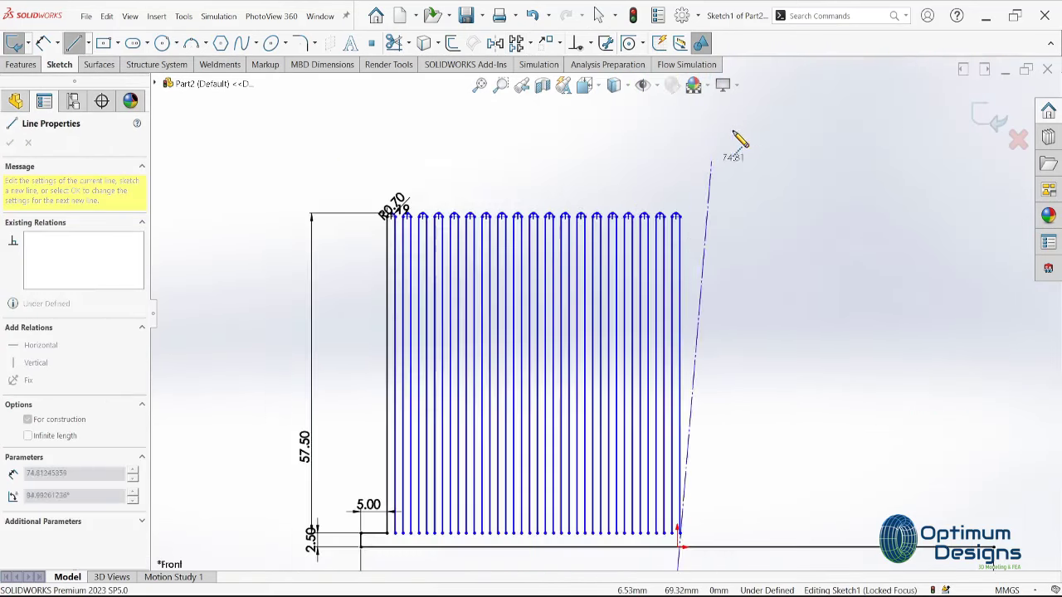
click(686, 155)
key(Escape)
scroll(693, 218, up, 5)
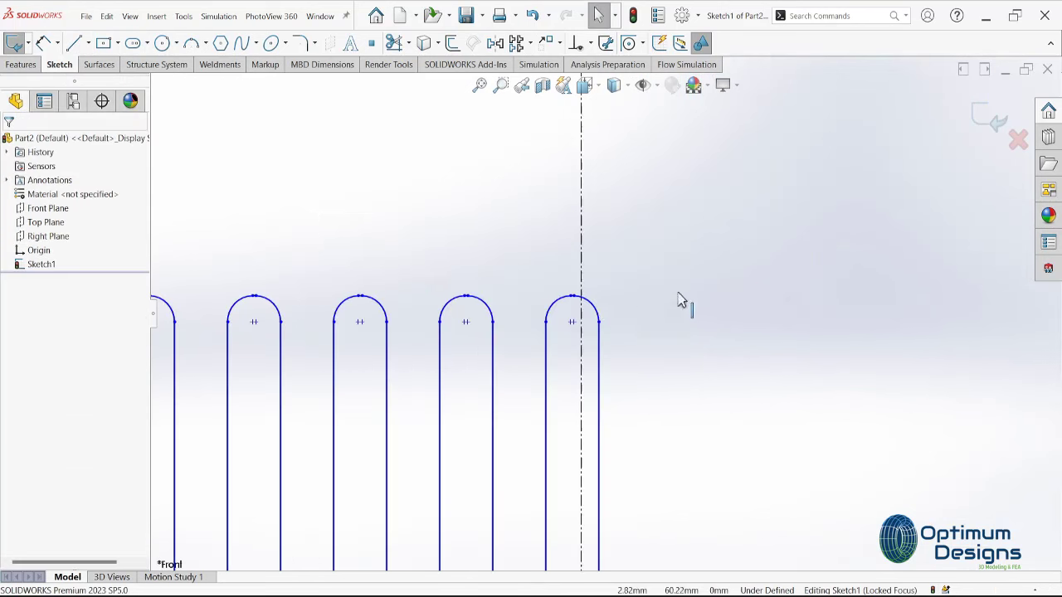
Delete the last fin's top arc and right side line.
mouse_move(628, 300)
mouse_down()
mouse_move(588, 356)
mouse_move(593, 259)
mouse_up()
key(Delete)
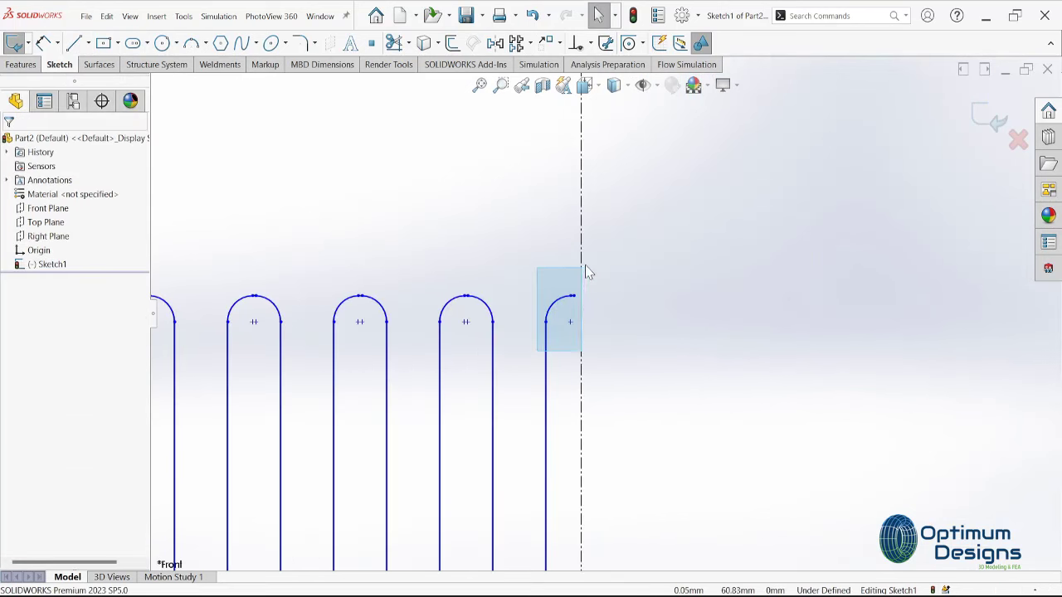
key(Delete)
scroll(547, 353, up, 2)
scroll(545, 351, up, 3)
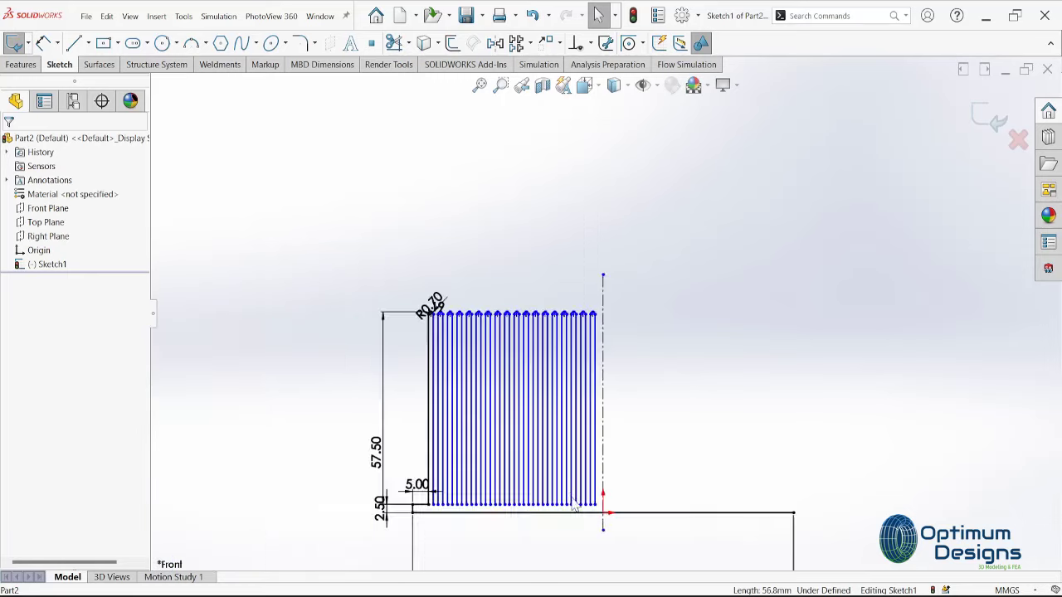
scroll(351, 426, down, 5)
scroll(351, 426, down, 1)
Draw a horizontal line joining the bottoms of all the fins.
key(l)
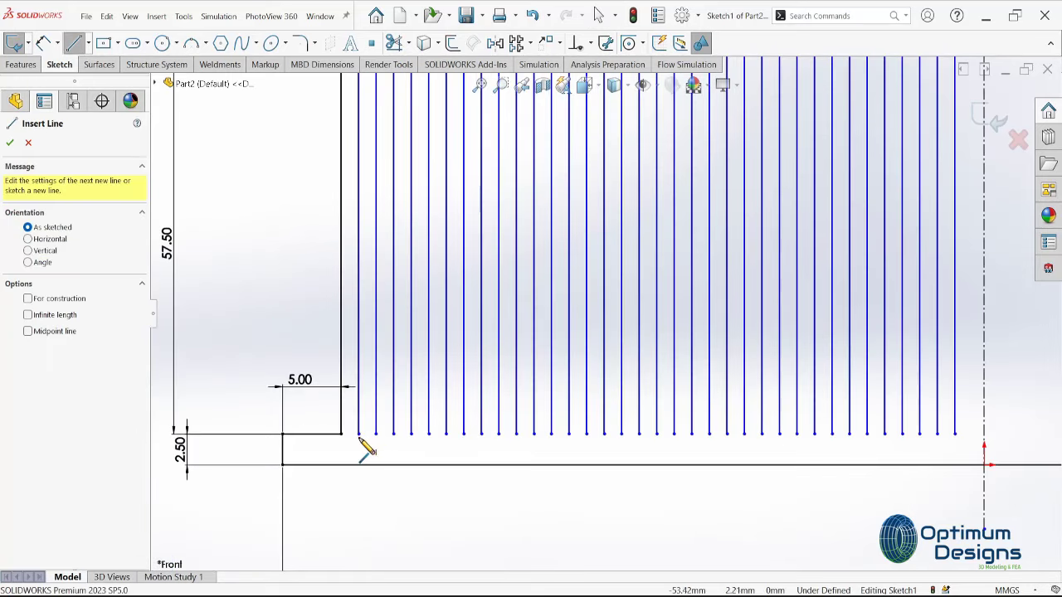
click(358, 433)
click(987, 433)
key(Escape)
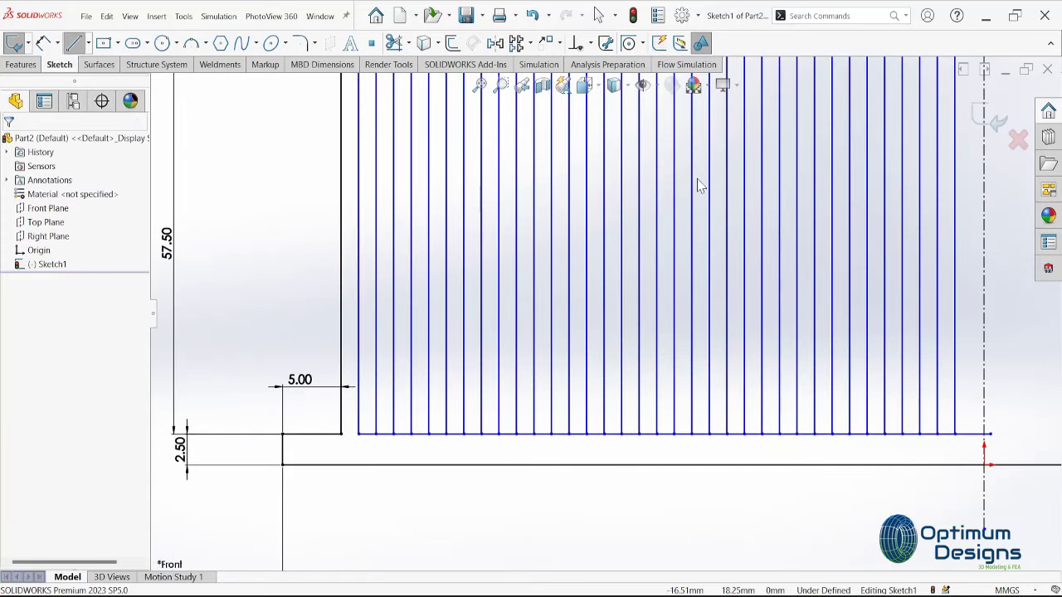
click(393, 43)
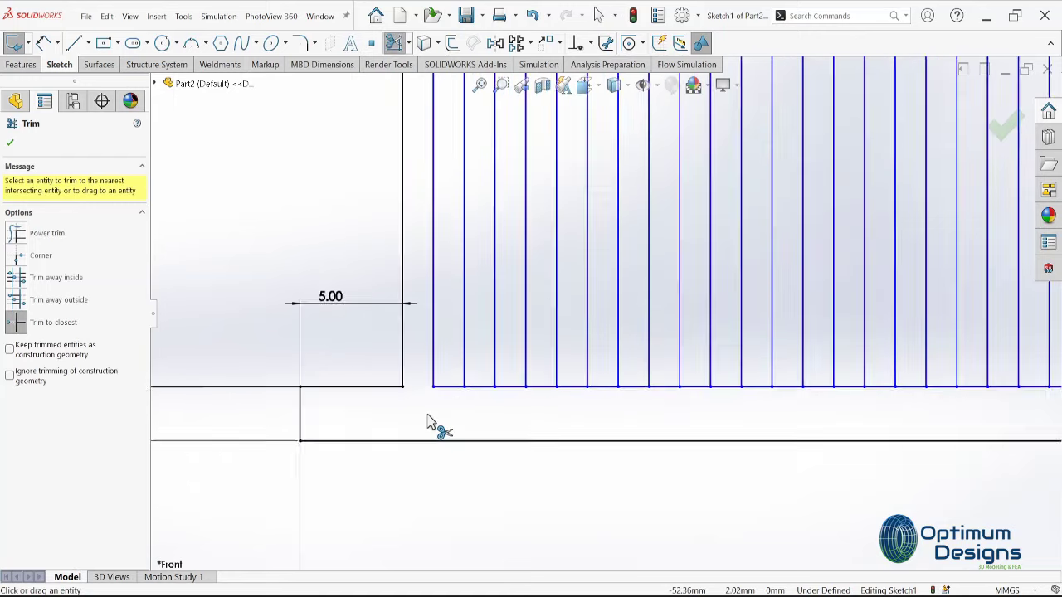
Trim the joining line inside every fin, keeping only the bottom segments between fins.
scroll(676, 211, up, 5)
scroll(755, 340, down, 5)
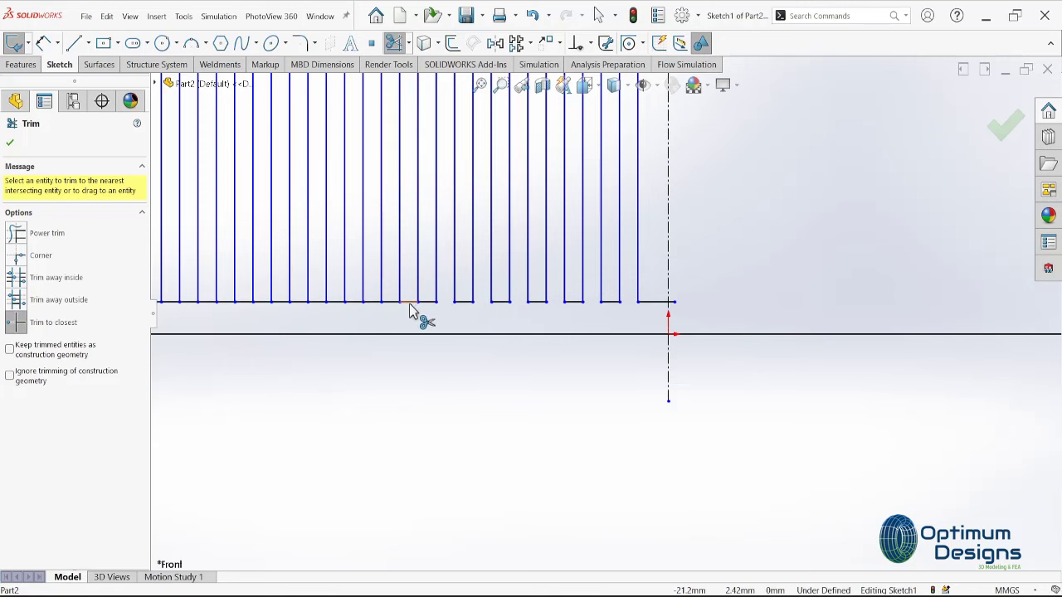
scroll(414, 315, up, 1)
scroll(616, 356, up, 3)
scroll(628, 332, down, 2)
scroll(538, 307, down, 2)
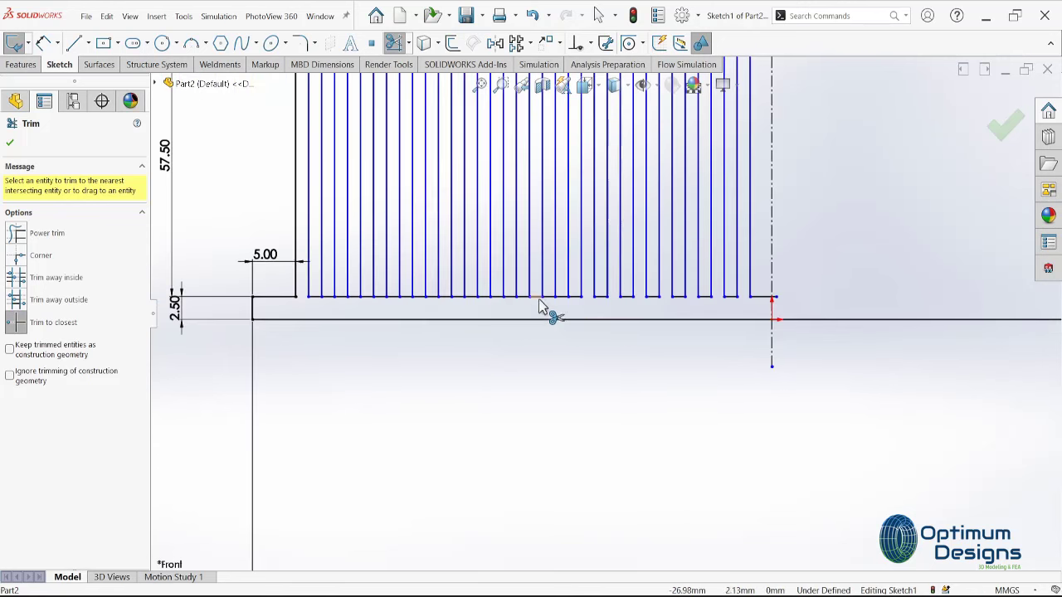
scroll(538, 300, down, 2)
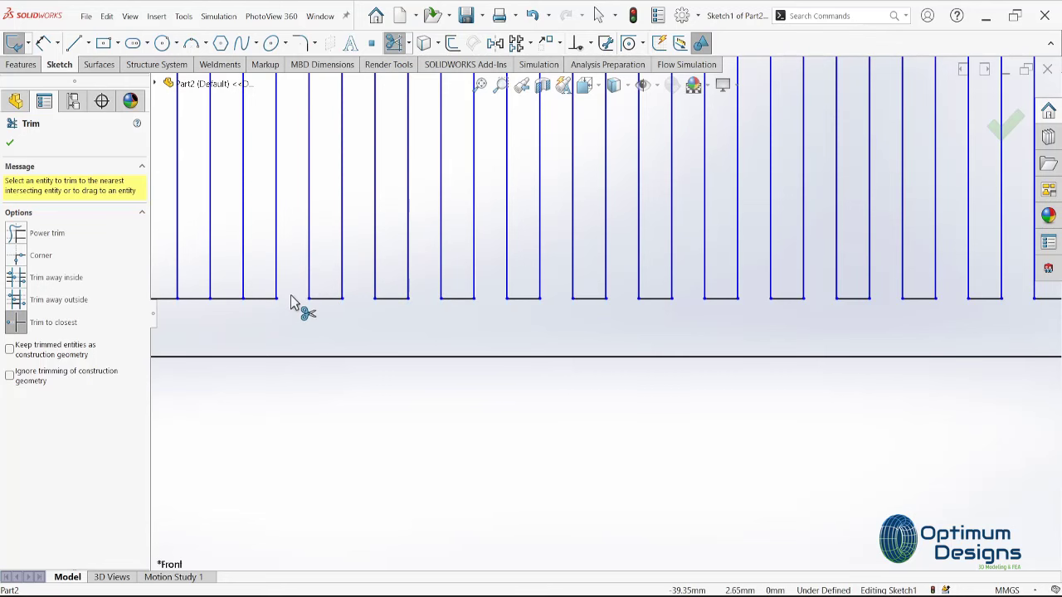
scroll(486, 339, up, 3)
scroll(423, 316, down, 3)
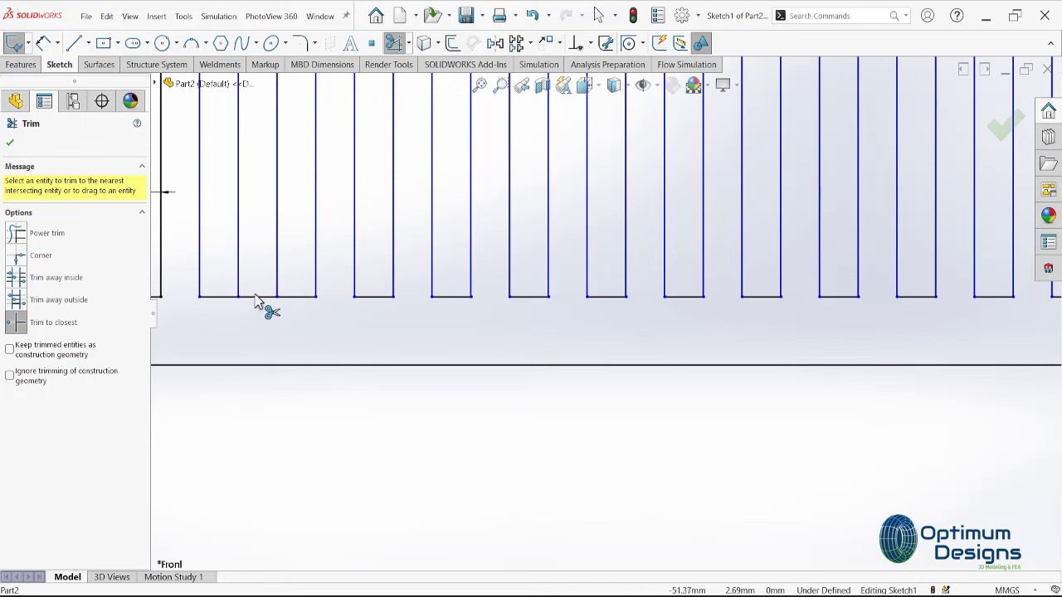
scroll(531, 282, up, 3)
scroll(654, 334, down, 3)
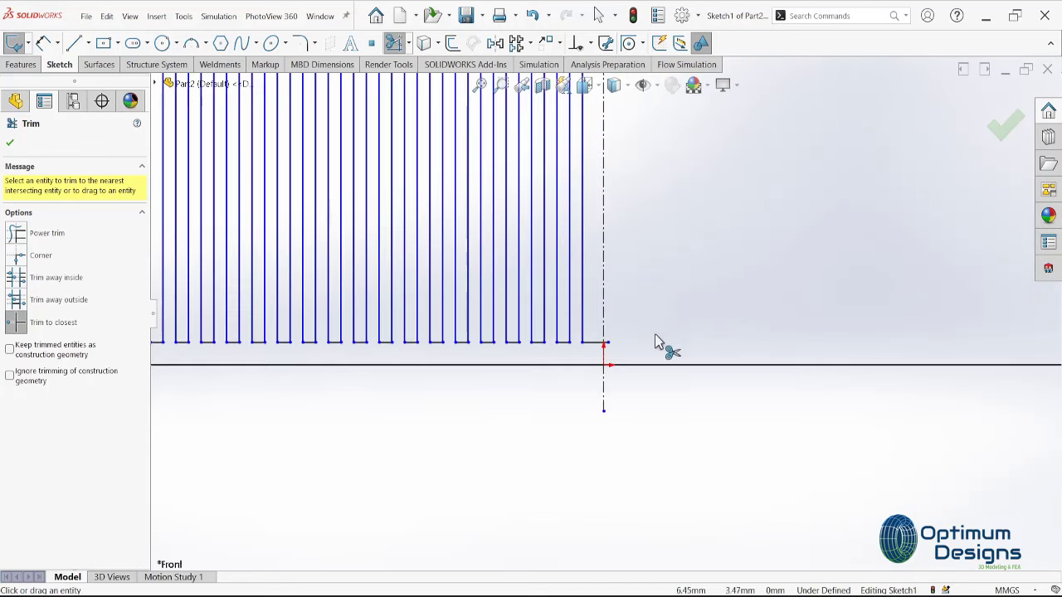
scroll(512, 350, down, 2)
Mirror the fin comb about the vertical centerline into a symmetric heat-sink profile.
click(10, 142)
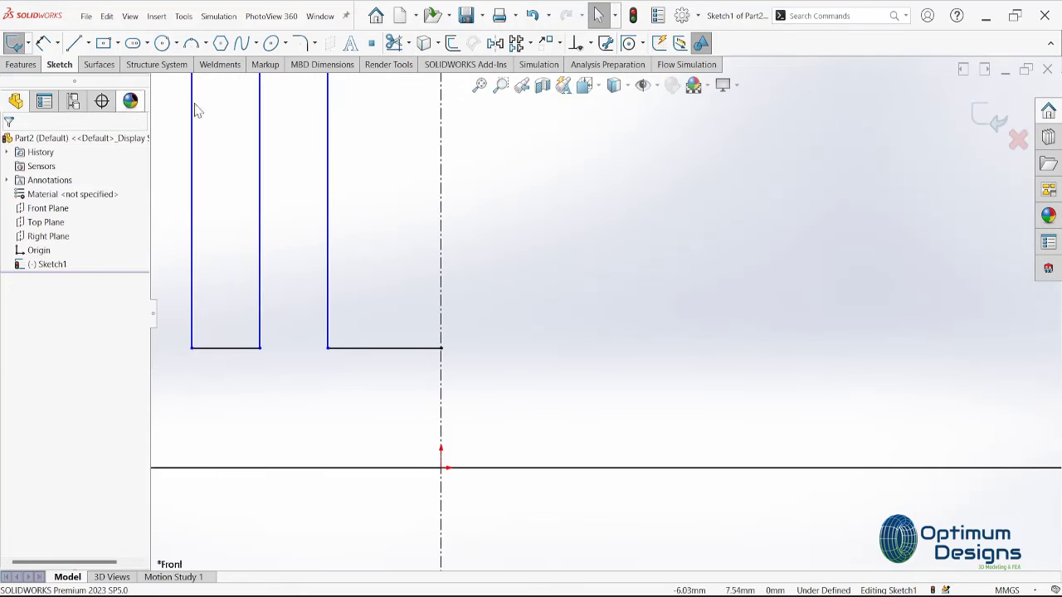
click(495, 43)
scroll(505, 199, up, 2)
scroll(373, 336, up, 2)
drag(372, 333, 628, 102)
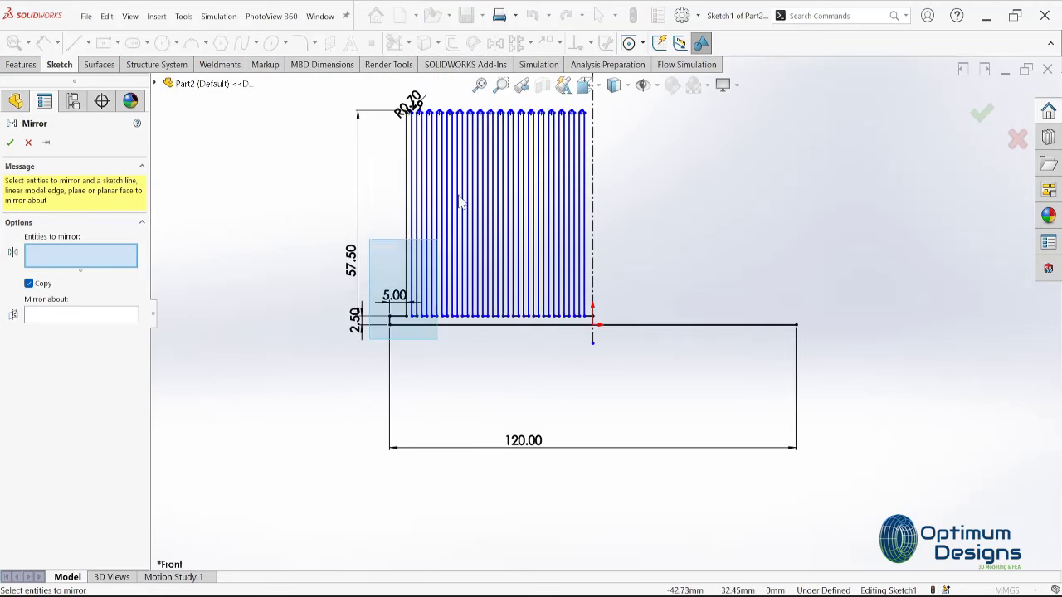
click(110, 539)
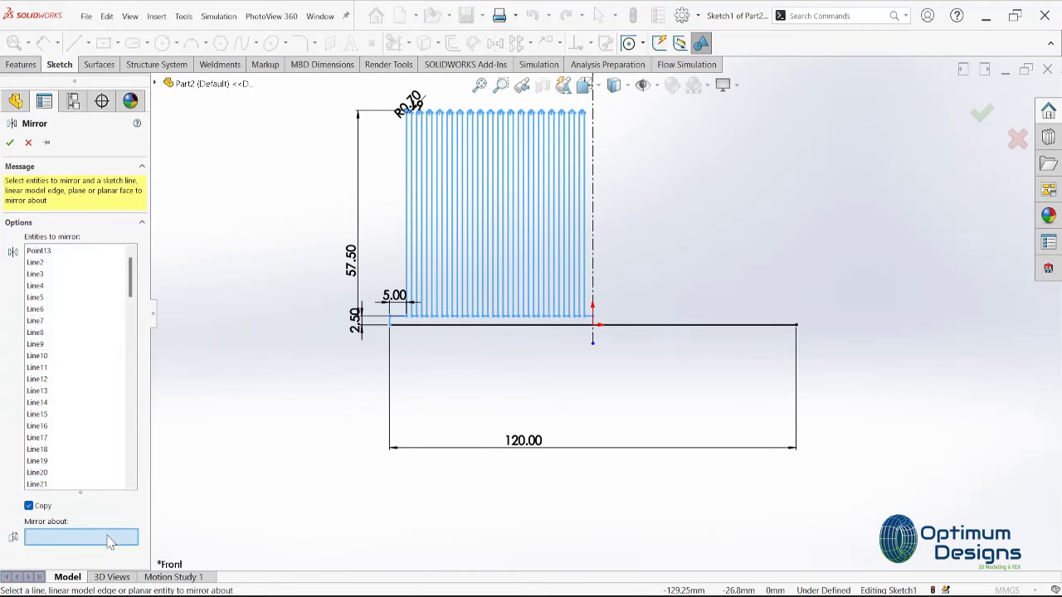
click(594, 274)
key(Return)
scroll(600, 328, down, 2)
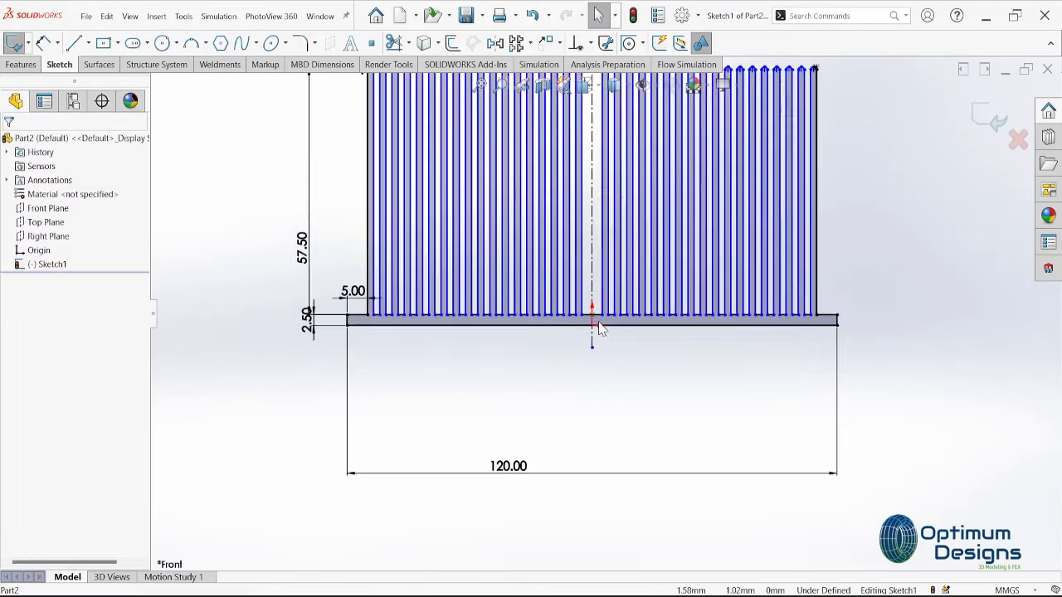
scroll(602, 336, down, 3)
scroll(562, 374, down, 1)
scroll(597, 263, up, 2)
Offset the centre fin's vertical centerline 0.75 mm to both sides.
scroll(597, 263, up, 3)
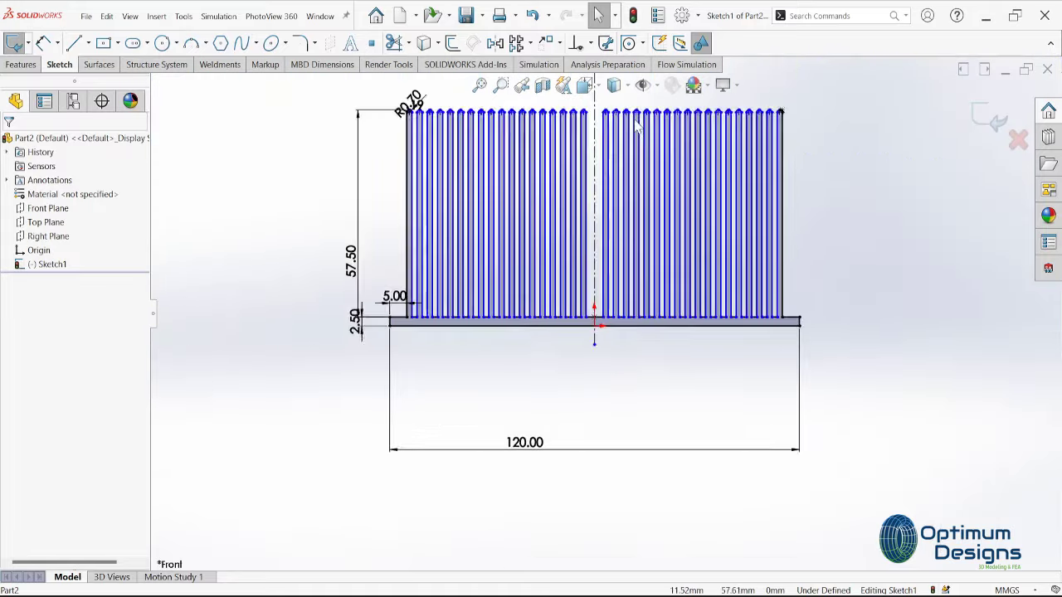
scroll(550, 239, down, 5)
click(535, 202)
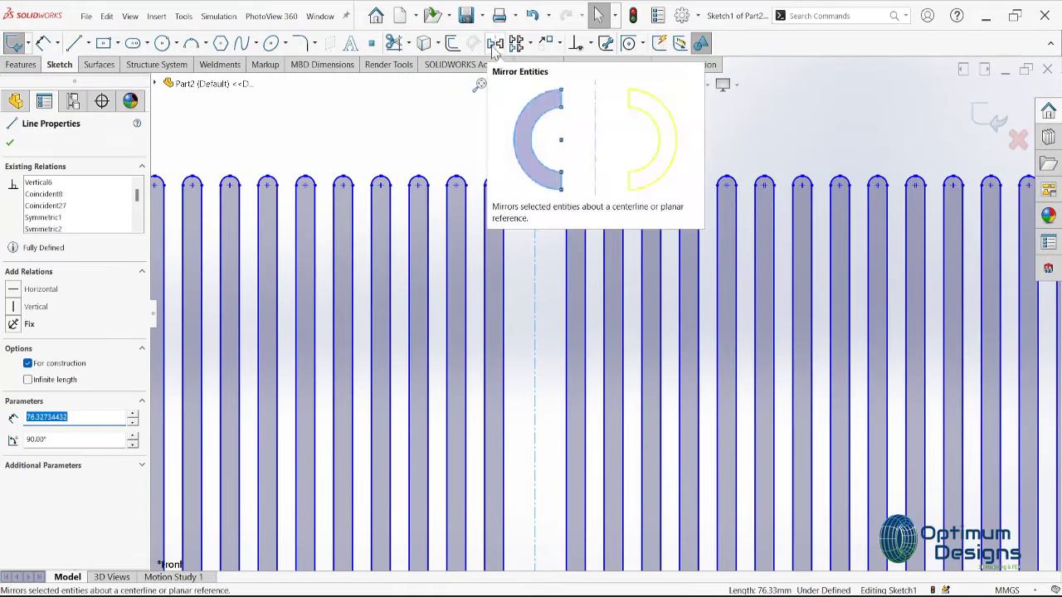
click(454, 44)
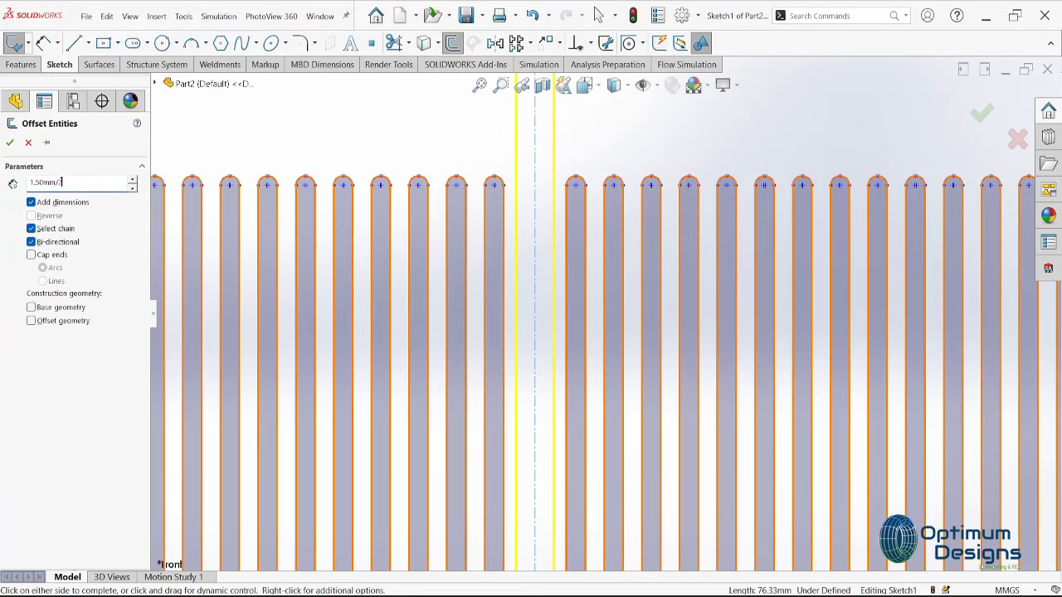
key(Return)
click(10, 144)
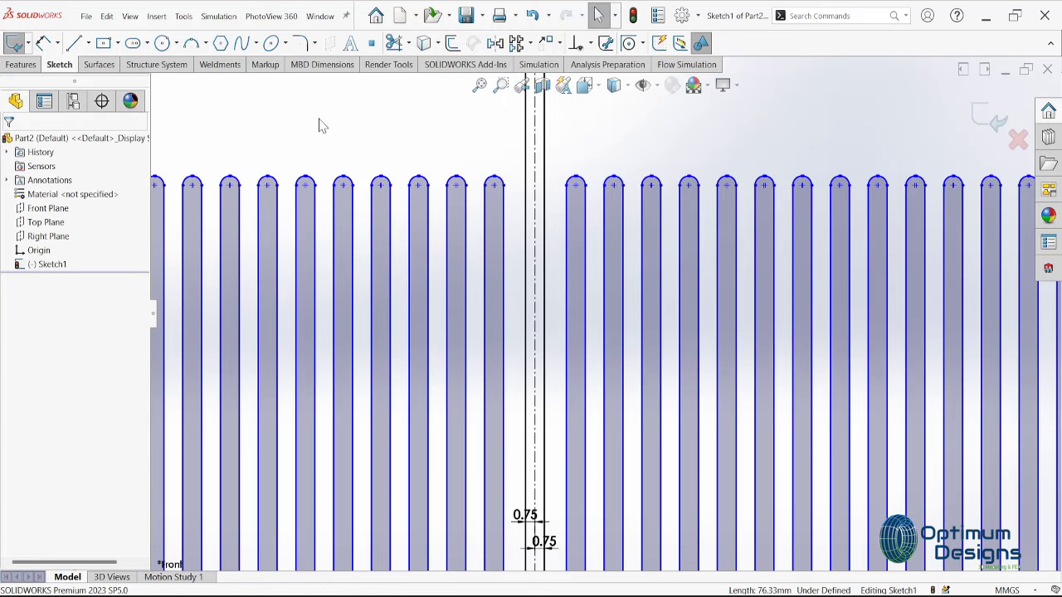
Draw a top line from the left fin's top across to the right fin's top.
scroll(498, 197, down, 4)
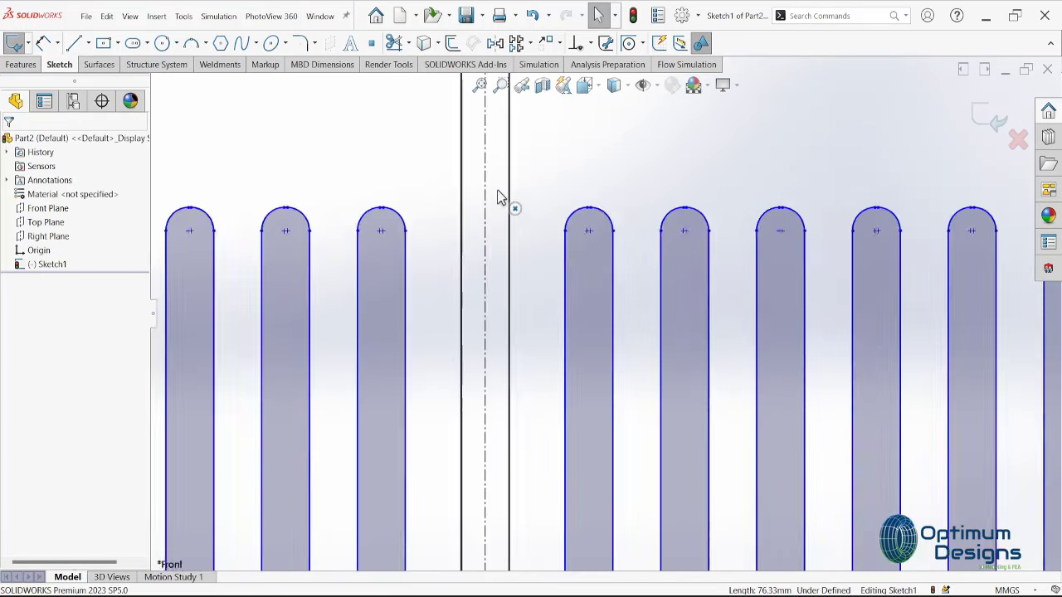
scroll(498, 196, down, 2)
click(73, 43)
click(321, 230)
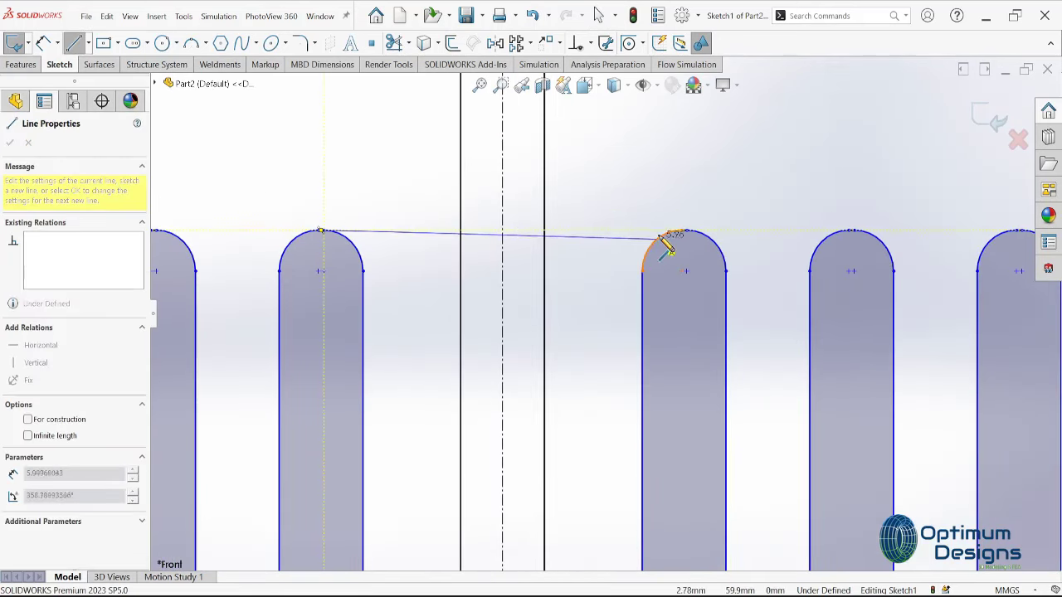
click(683, 230)
key(Escape)
Round the centre fin's two top corners with 0.70 mm sketch fillets.
click(394, 43)
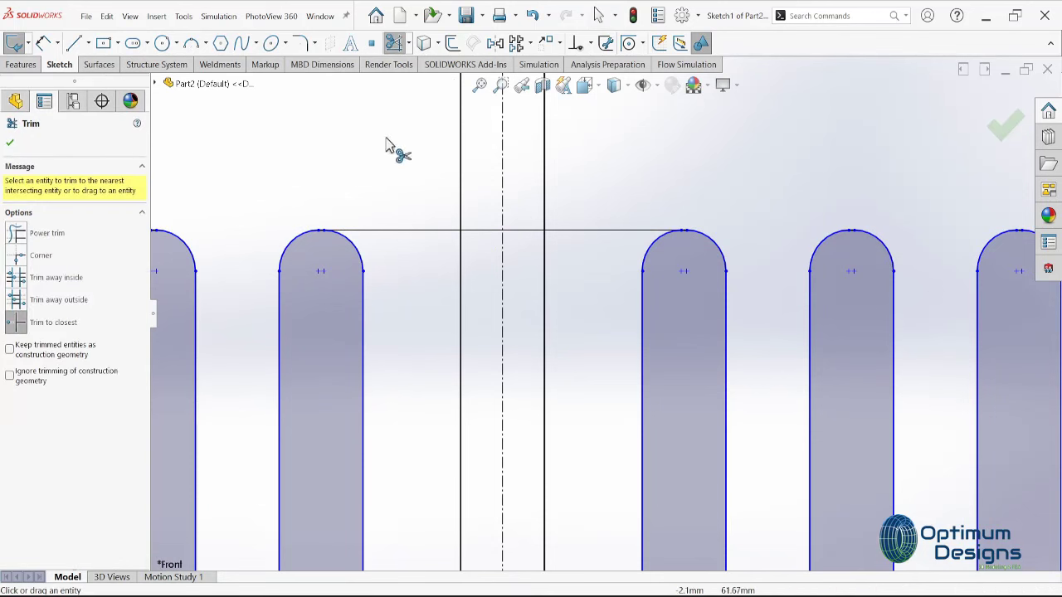
click(301, 43)
click(461, 235)
click(545, 239)
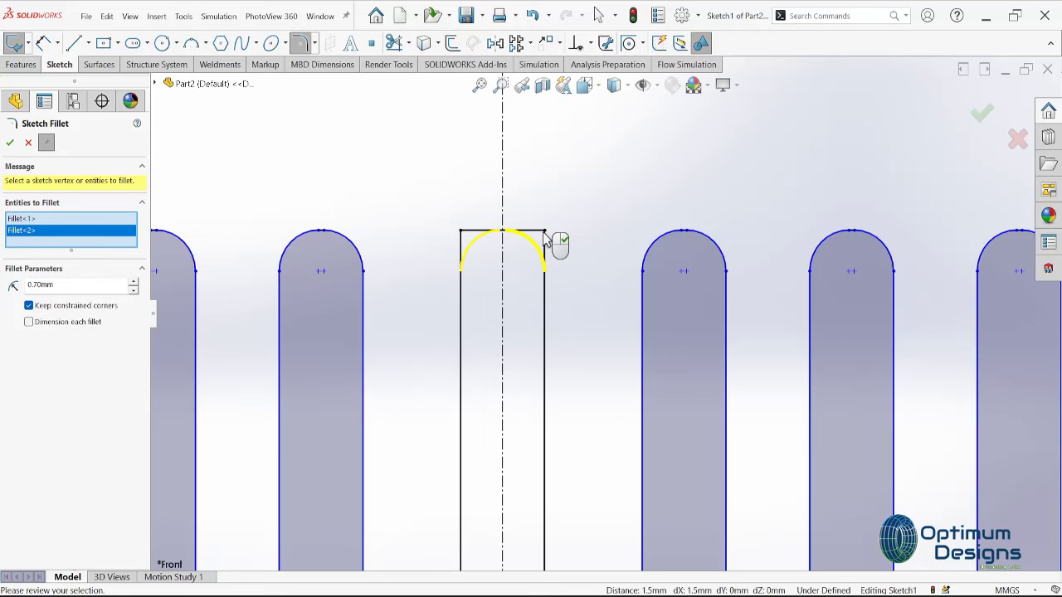
key(Return)
Trim the leftover segments below the centre fin, accepting the relation deletion.
click(394, 43)
scroll(440, 246, up, 1)
scroll(550, 437, up, 3)
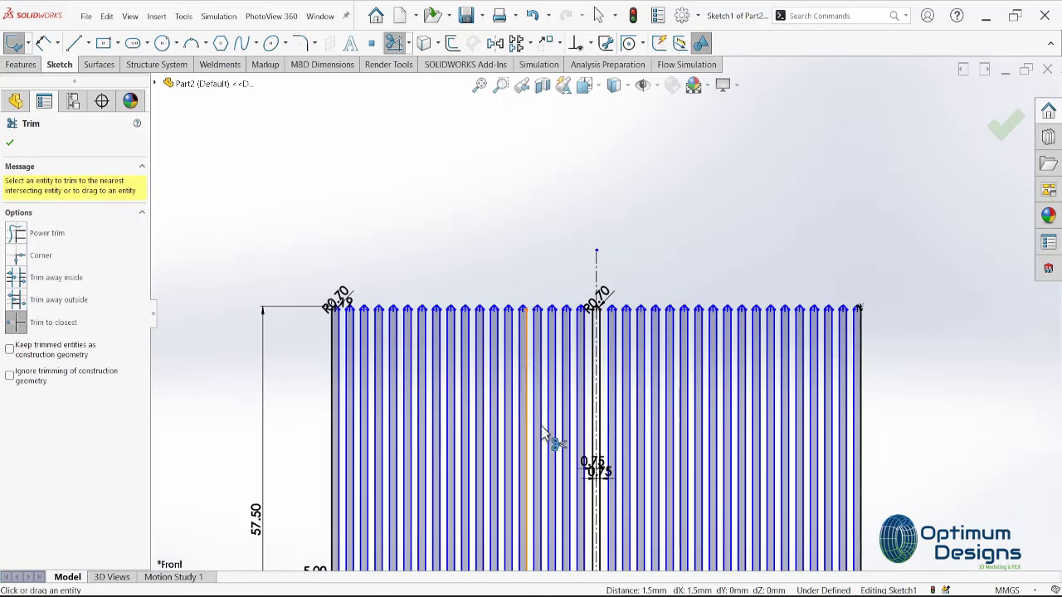
scroll(616, 462, up, 2)
scroll(592, 438, down, 5)
scroll(571, 431, down, 2)
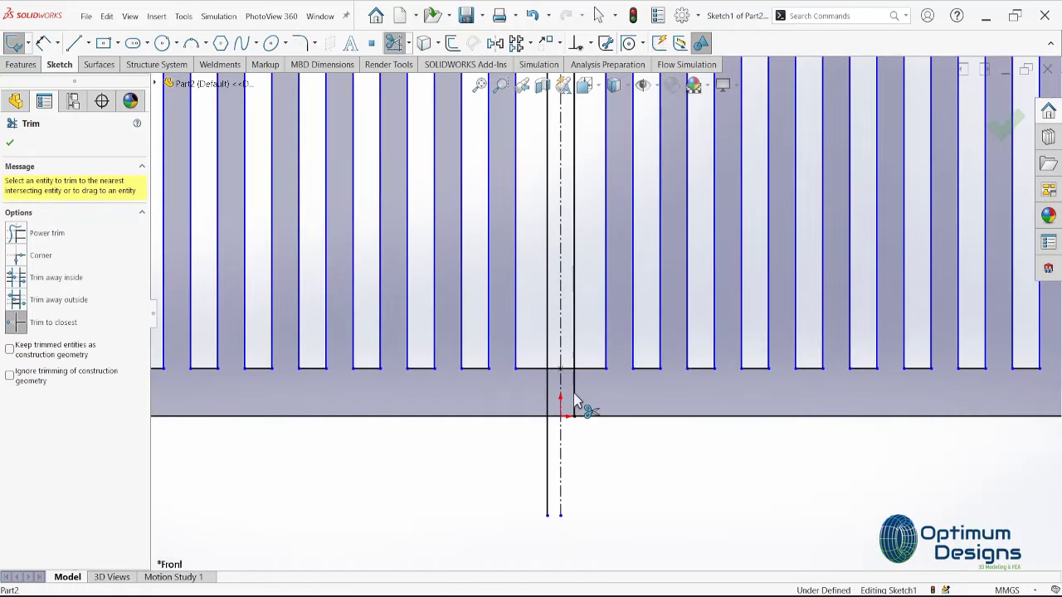
click(575, 397)
click(552, 384)
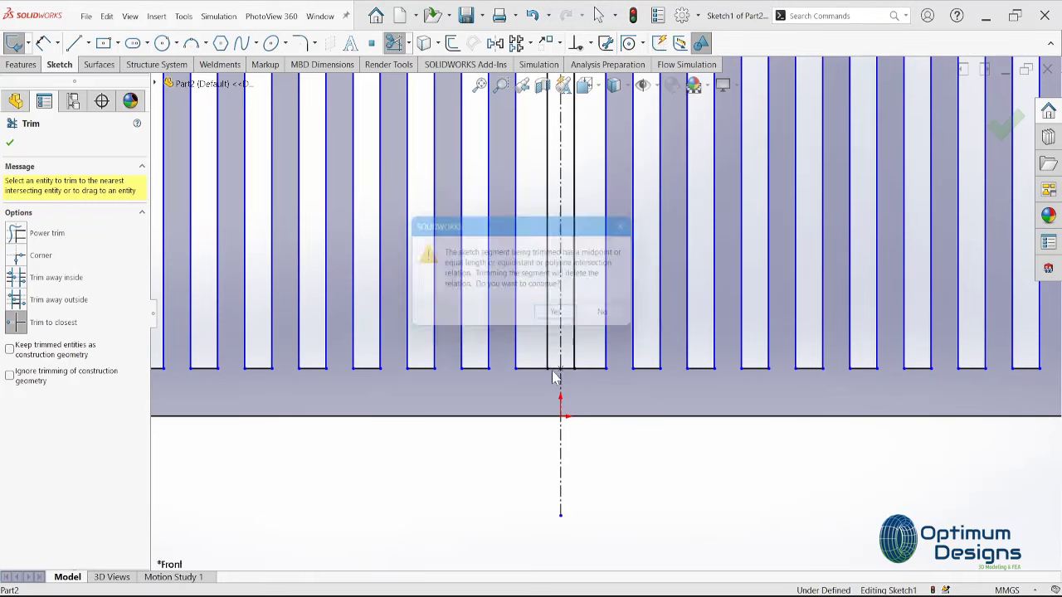
key(Return)
scroll(552, 380, down, 3)
click(584, 357)
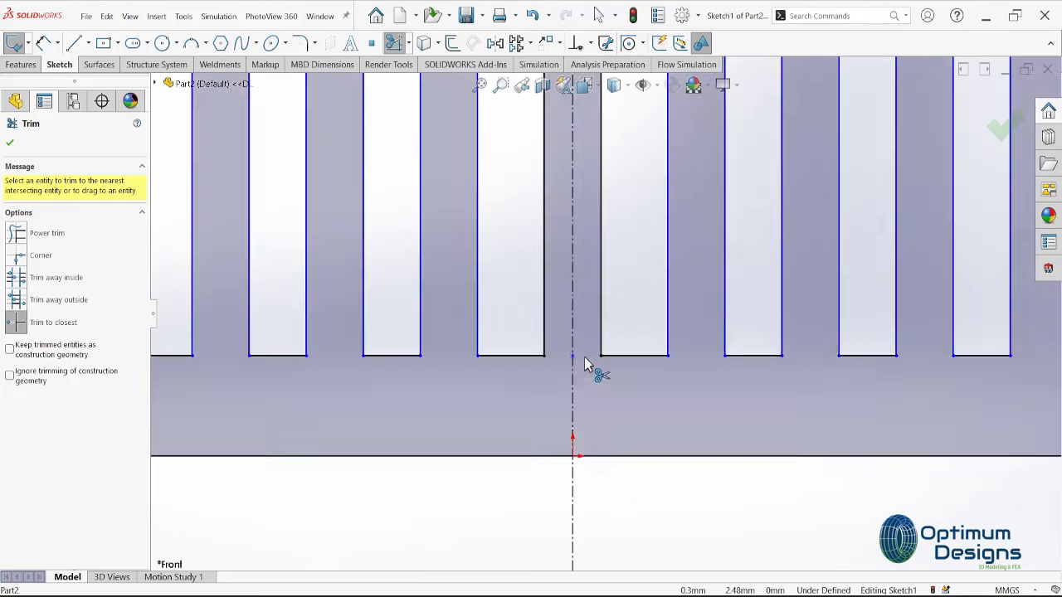
key(f)
click(1005, 125)
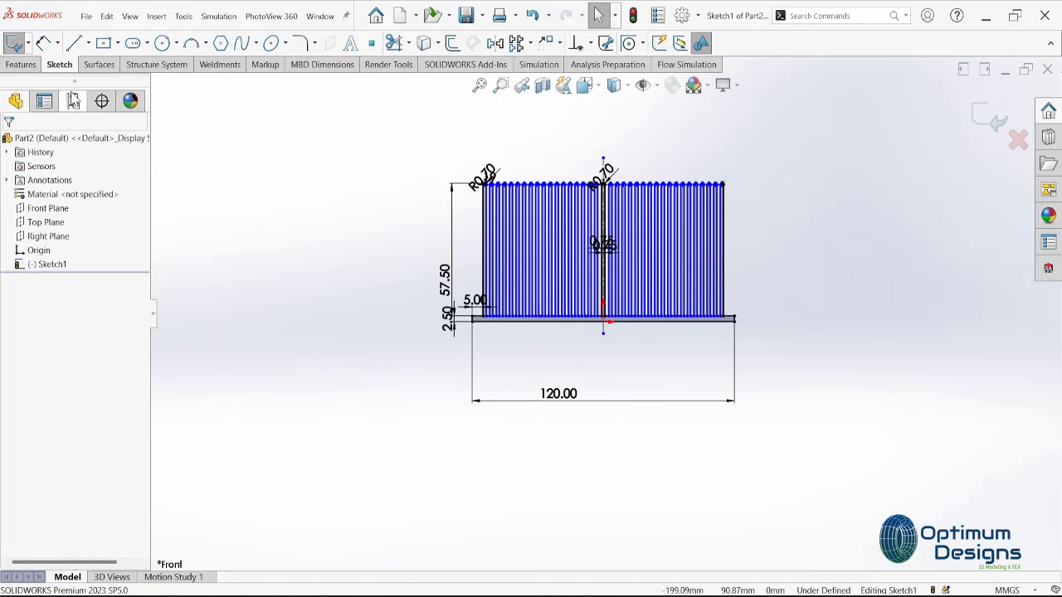
click(20, 64)
Extrude the fin profile 96 mm blind, then return to an isometric view.
click(13, 42)
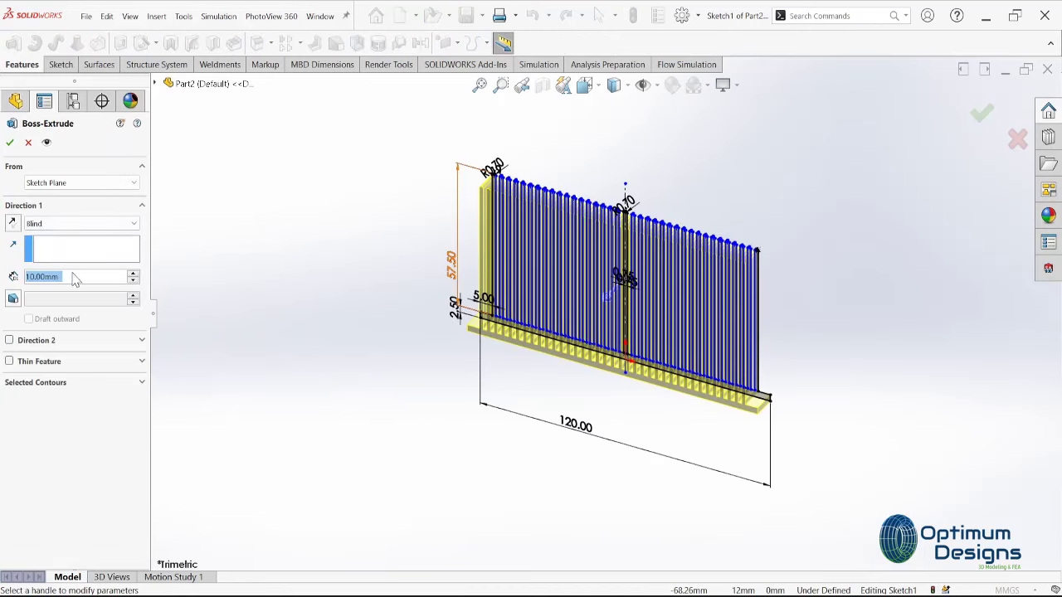
text(5)
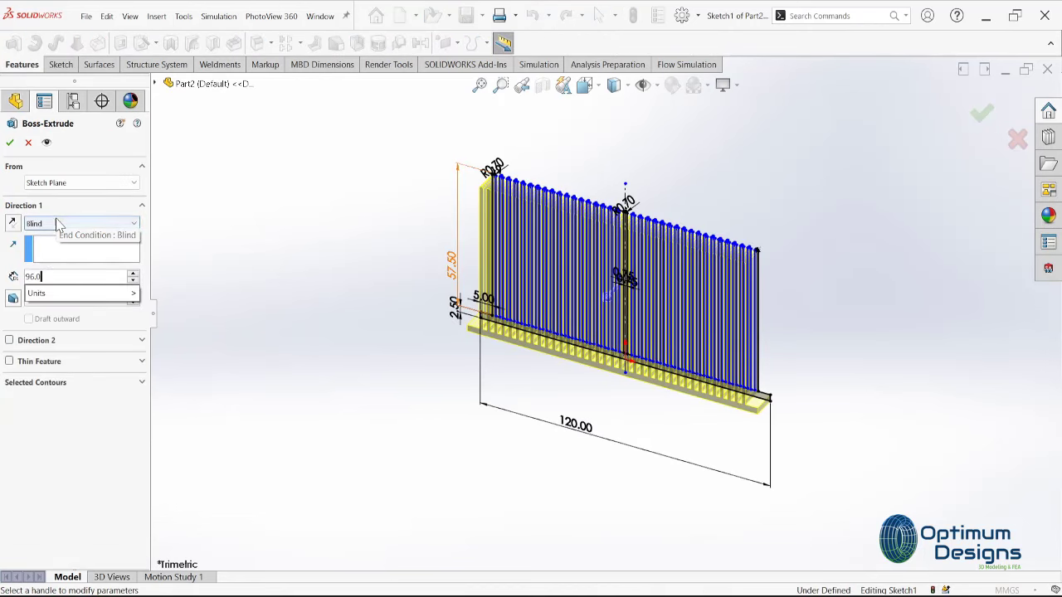
key(Return)
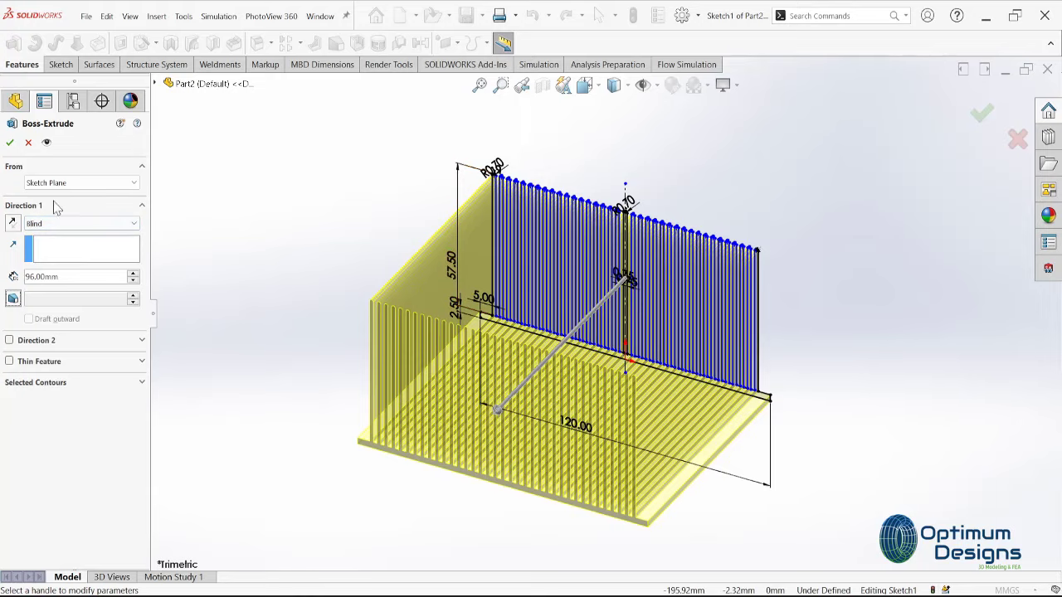
click(10, 144)
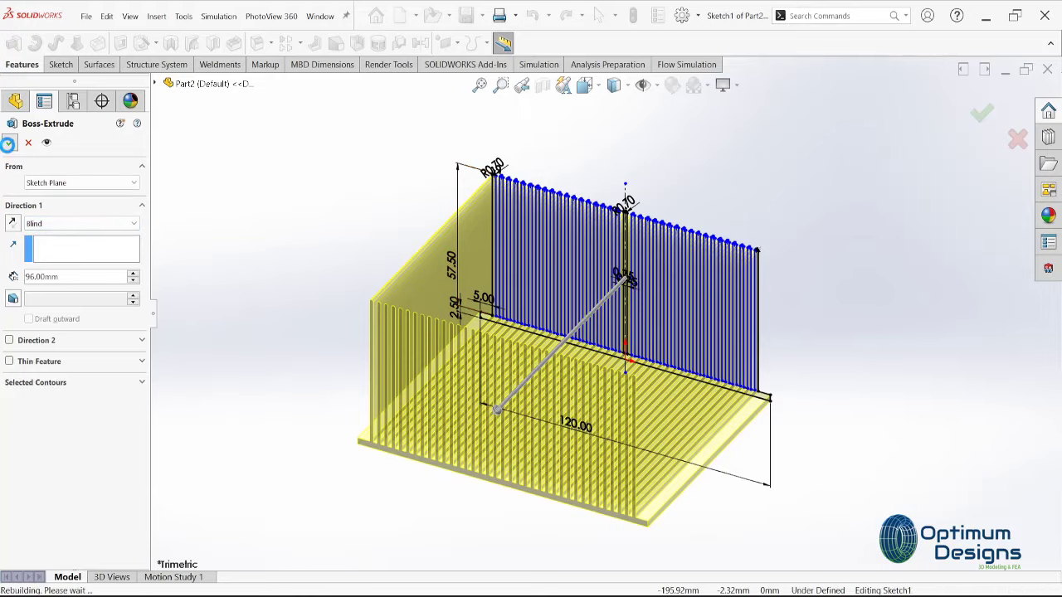
mouse_move(892, 401)
middle_down()
mouse_move(832, 392)
mouse_move(891, 330)
mouse_move(917, 439)
middle_up()
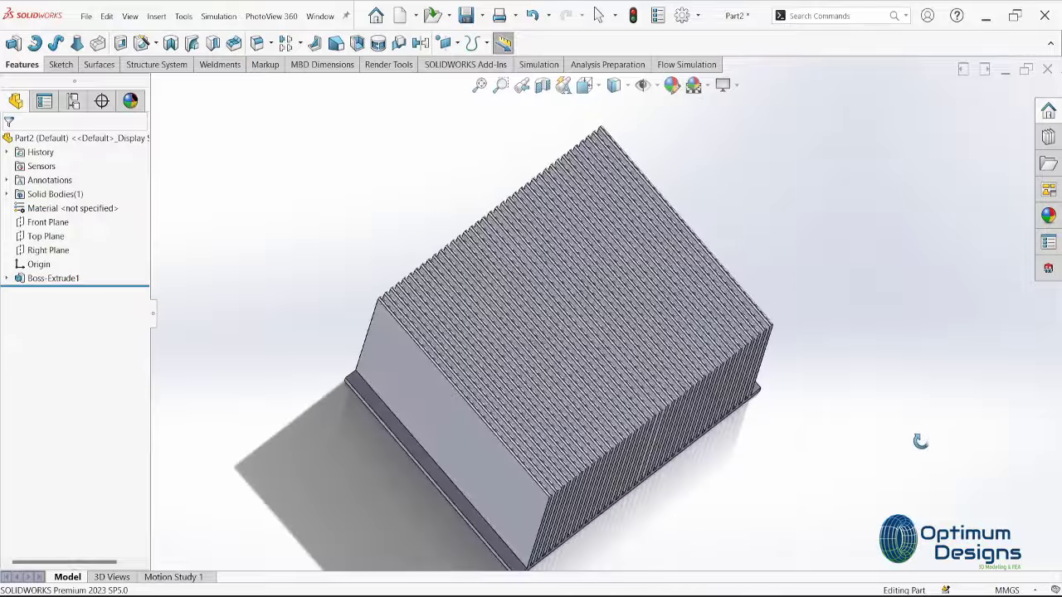
key(space)
Assign 6061 Alloy from the Aluminium Alloys library as the part's material.
click(462, 447)
right_click(45, 193)
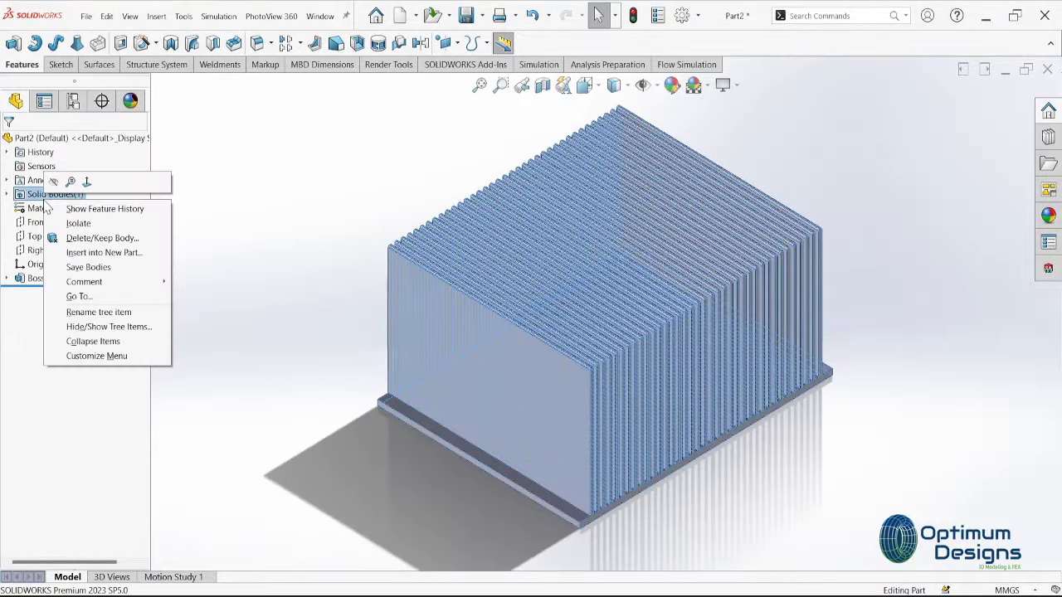
click(45, 207)
right_click(37, 208)
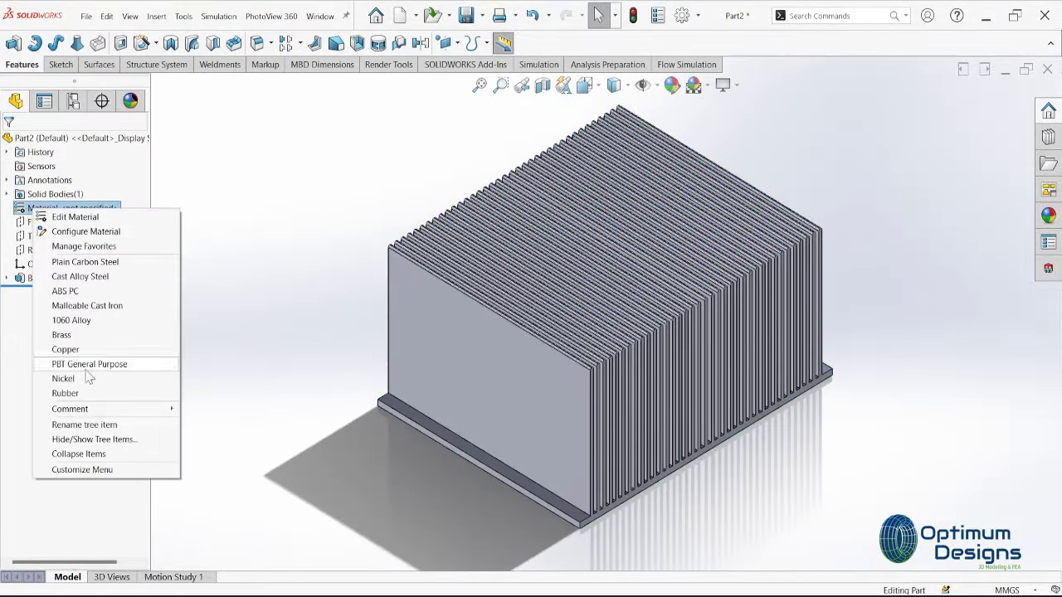
click(113, 223)
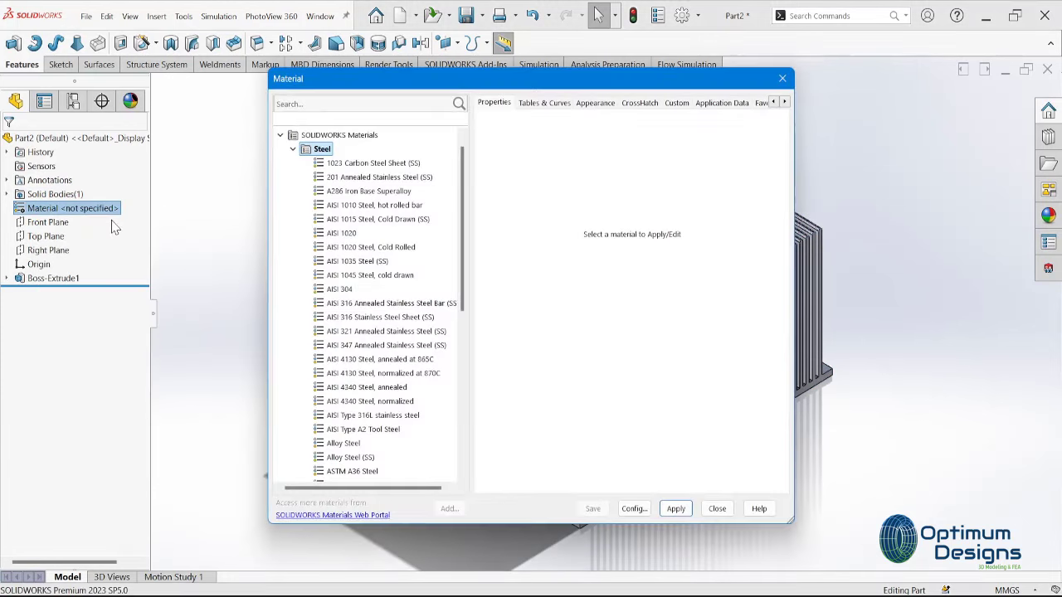
click(293, 149)
click(296, 192)
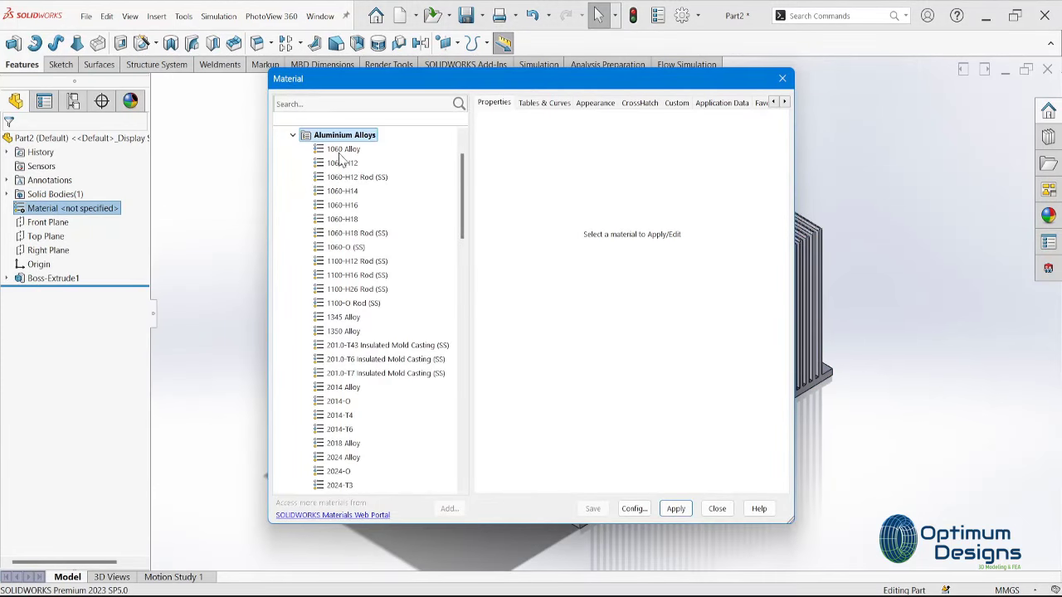
scroll(340, 160, down, 3)
scroll(344, 249, down, 4)
scroll(347, 348, down, 3)
scroll(350, 448, down, 3)
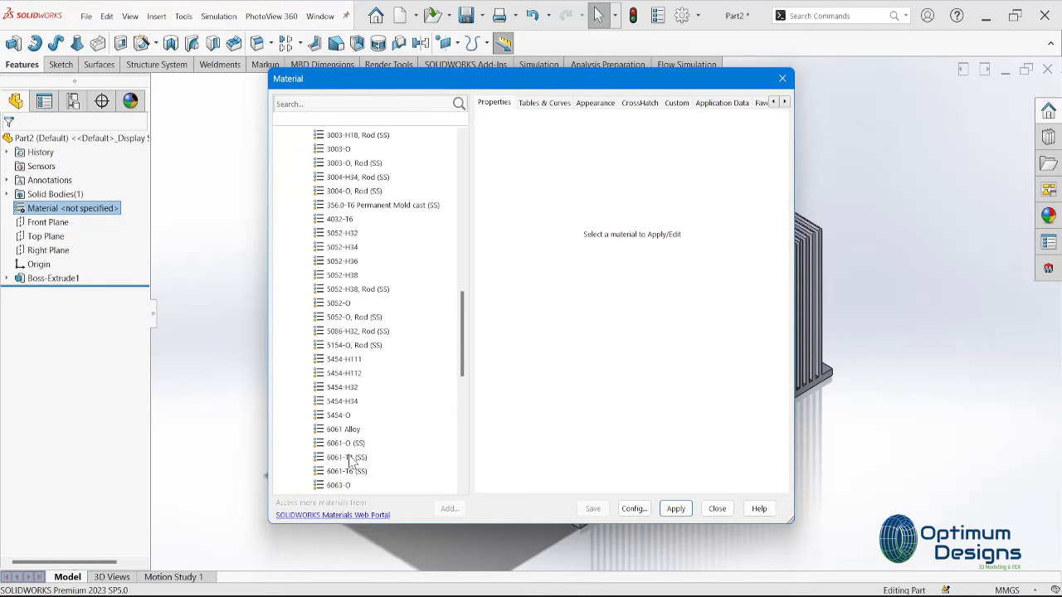
click(349, 431)
click(716, 508)
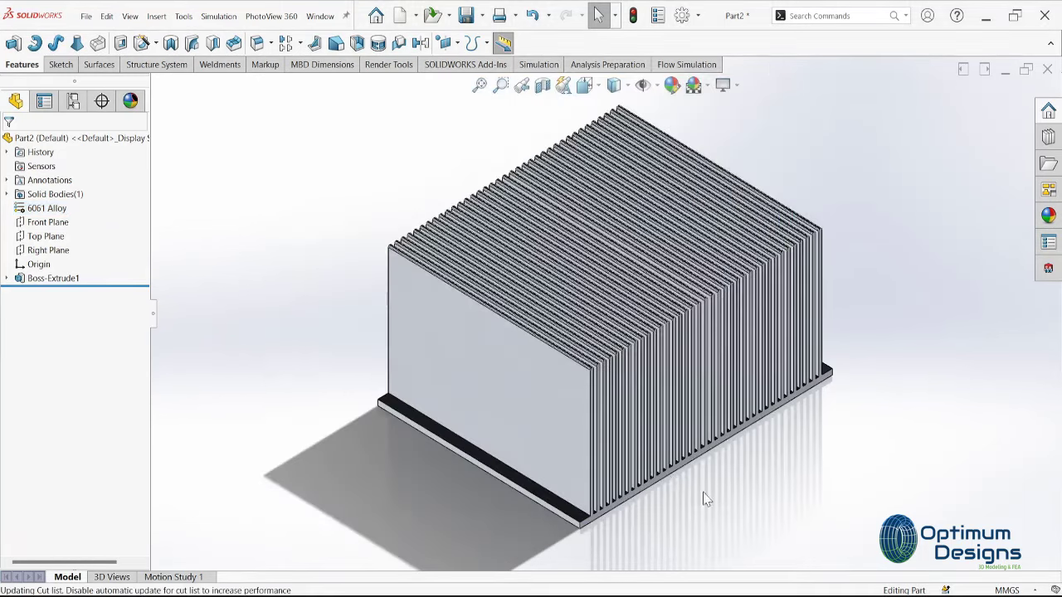
Start a sketch on the front face, viewed normal-to, with a horizontal centerline across it.
right_click(500, 377)
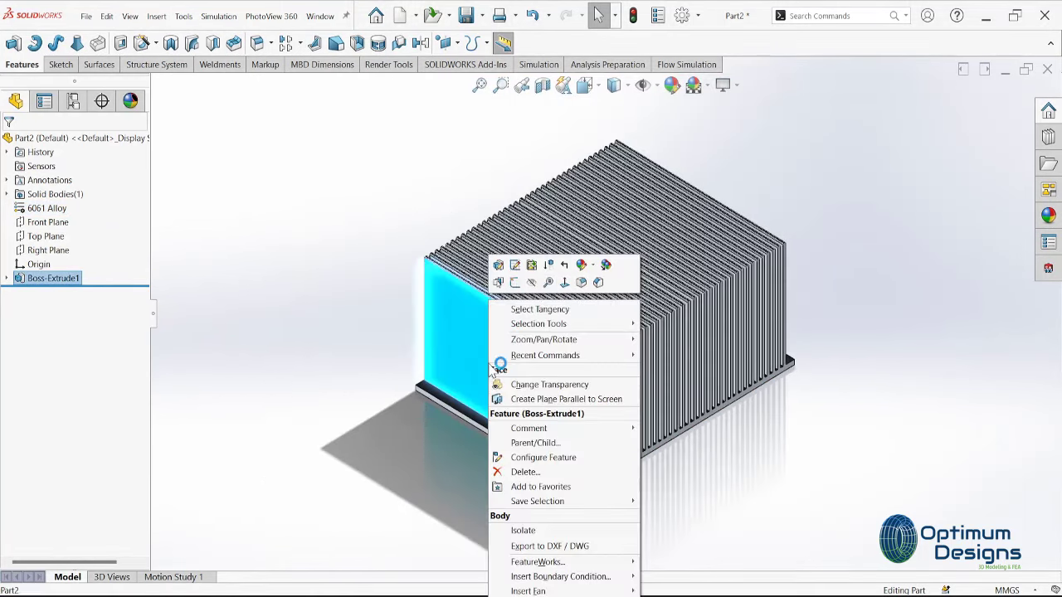
click(562, 283)
click(584, 275)
click(85, 43)
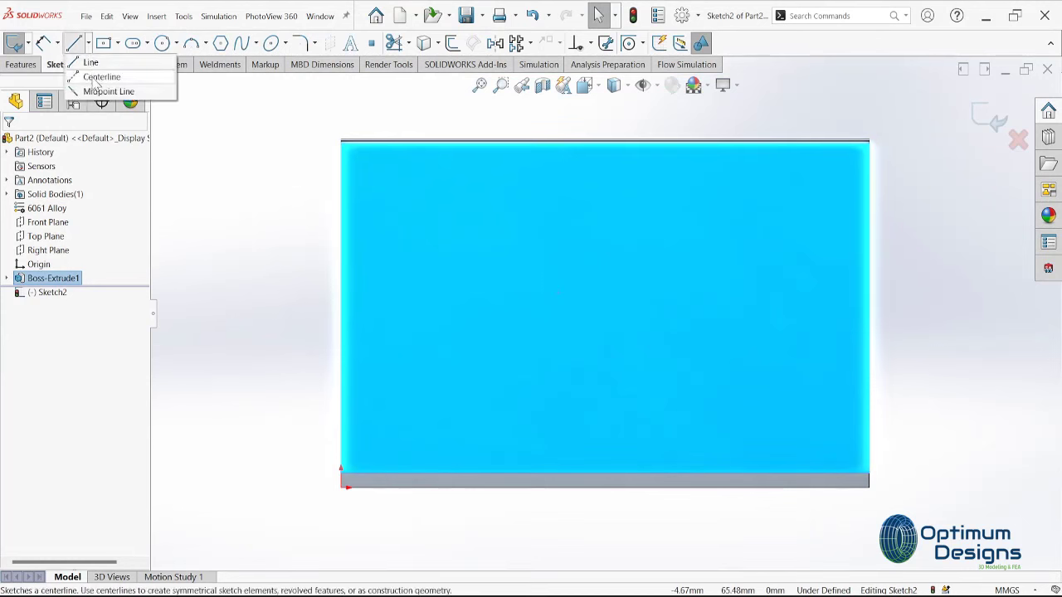
click(98, 76)
click(283, 309)
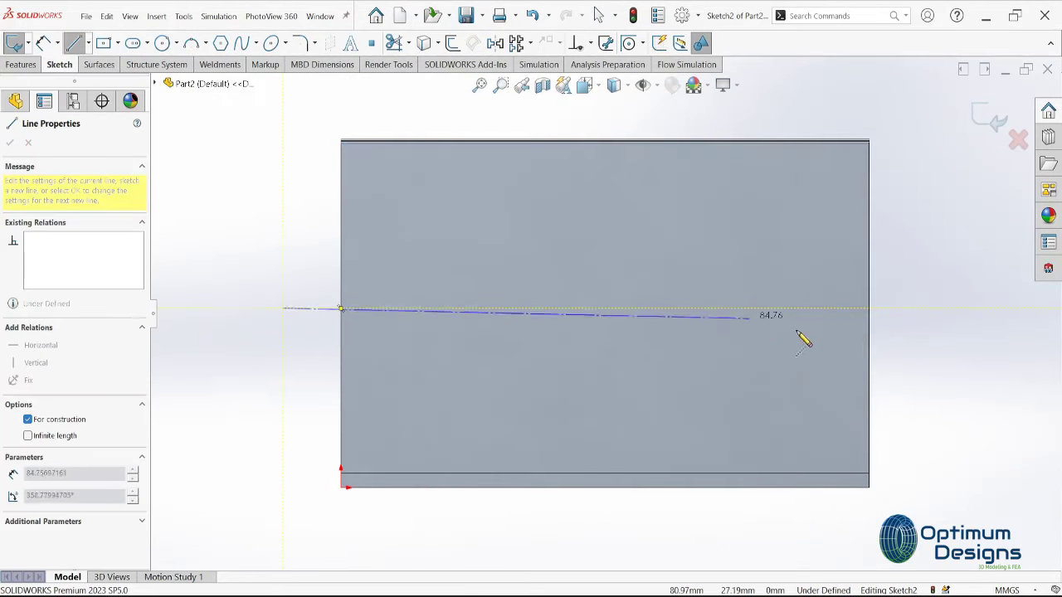
click(918, 305)
right_click(918, 305)
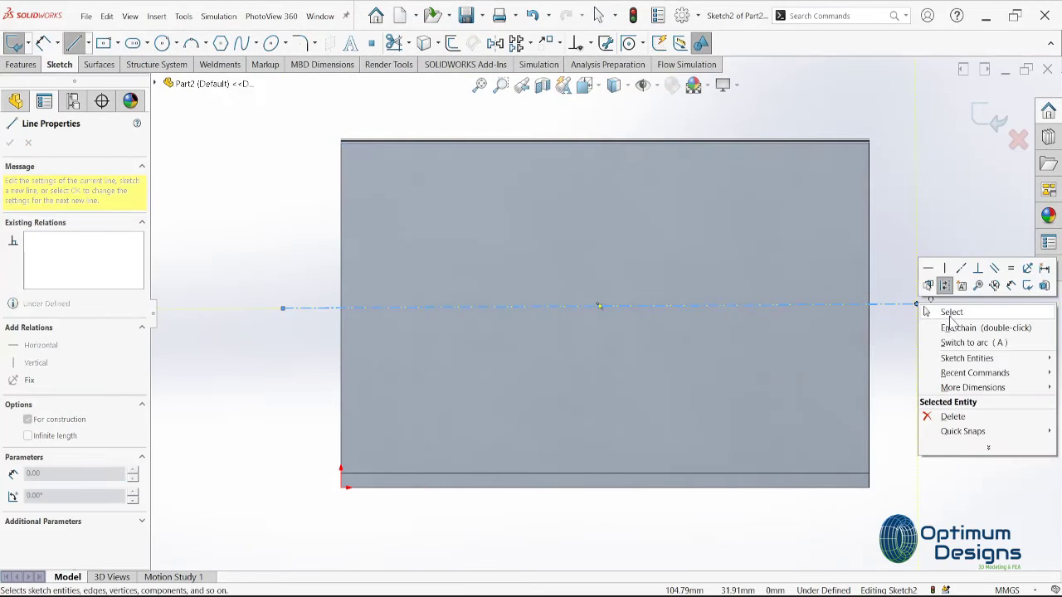
click(937, 311)
Convert the face edges into the sketch and offset the right edge 6 mm inward.
click(424, 43)
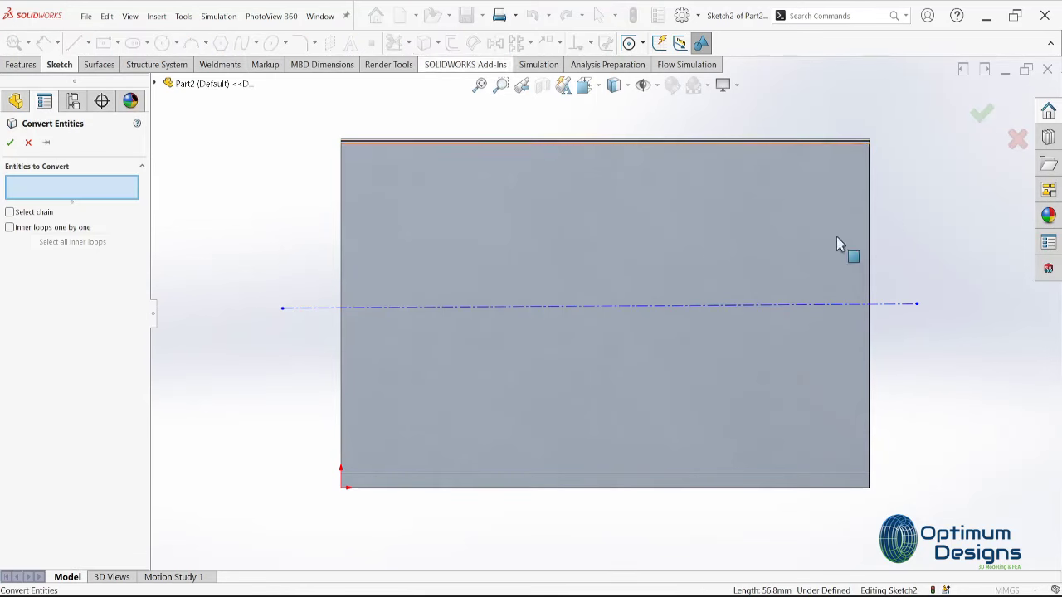
click(867, 194)
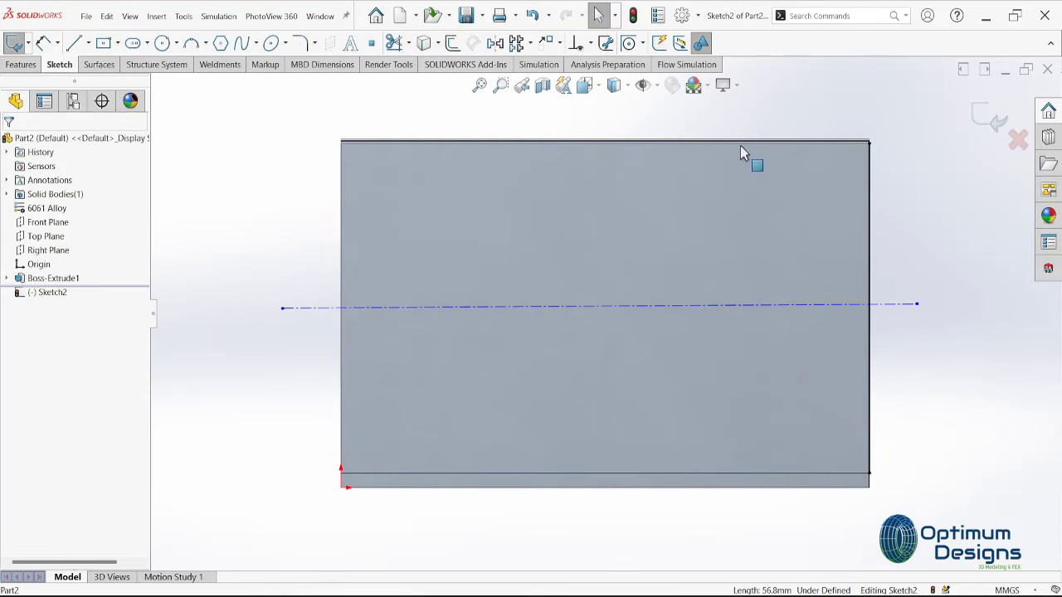
click(452, 43)
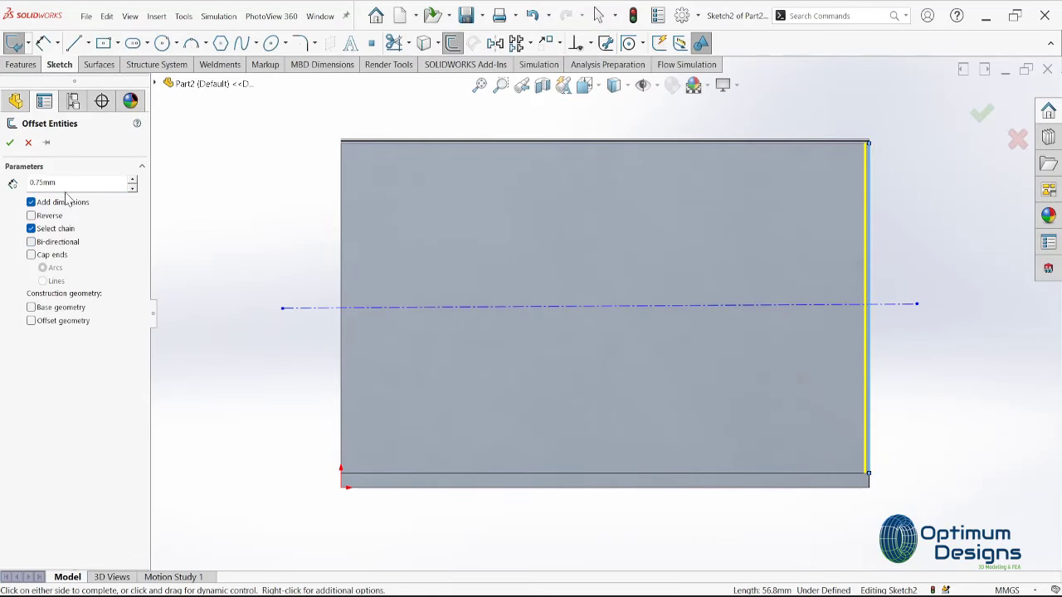
key(Return)
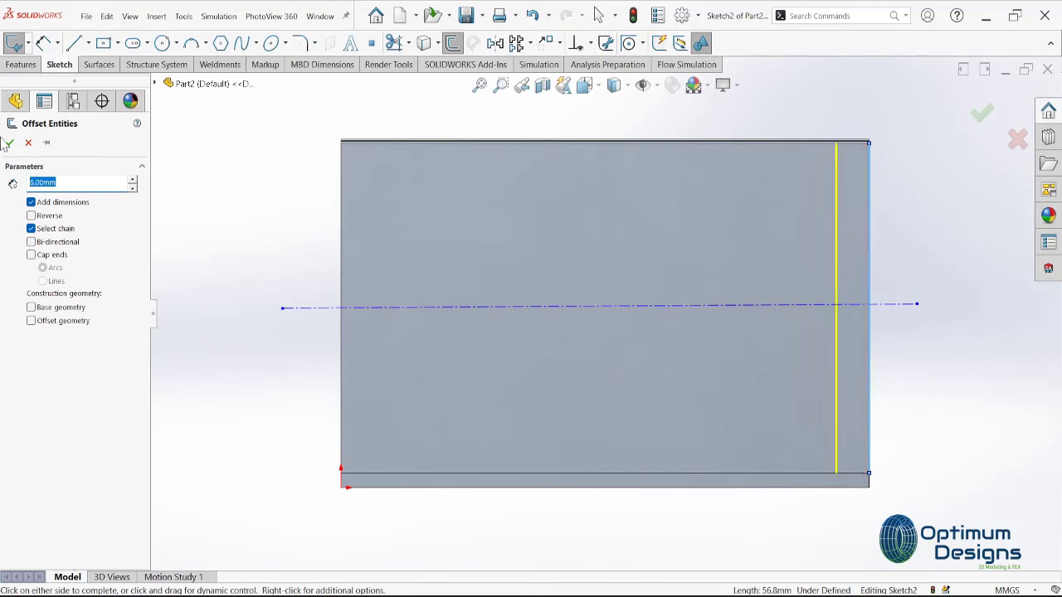
click(10, 142)
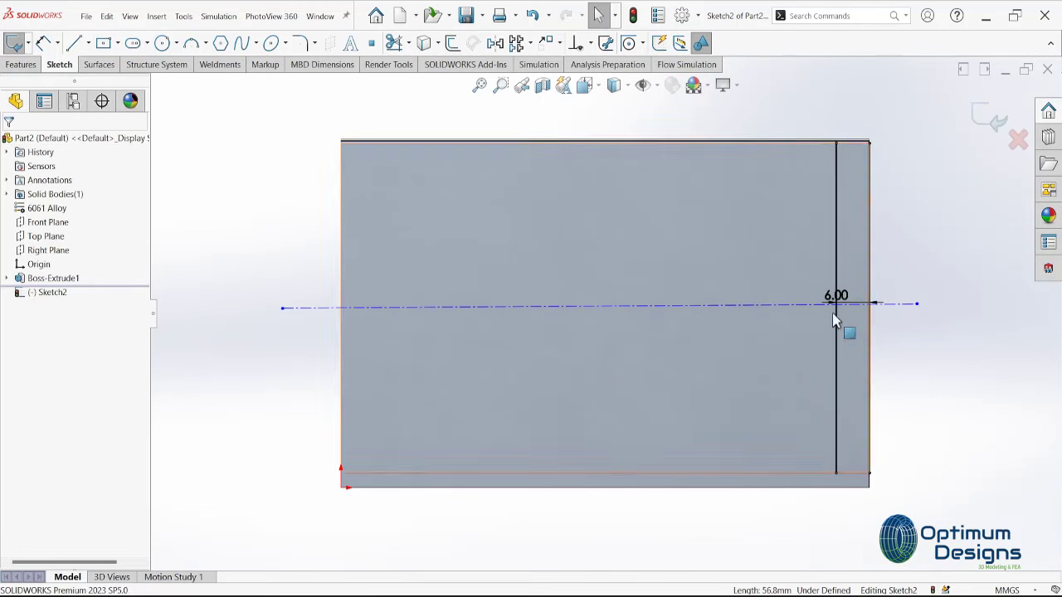
click(901, 306)
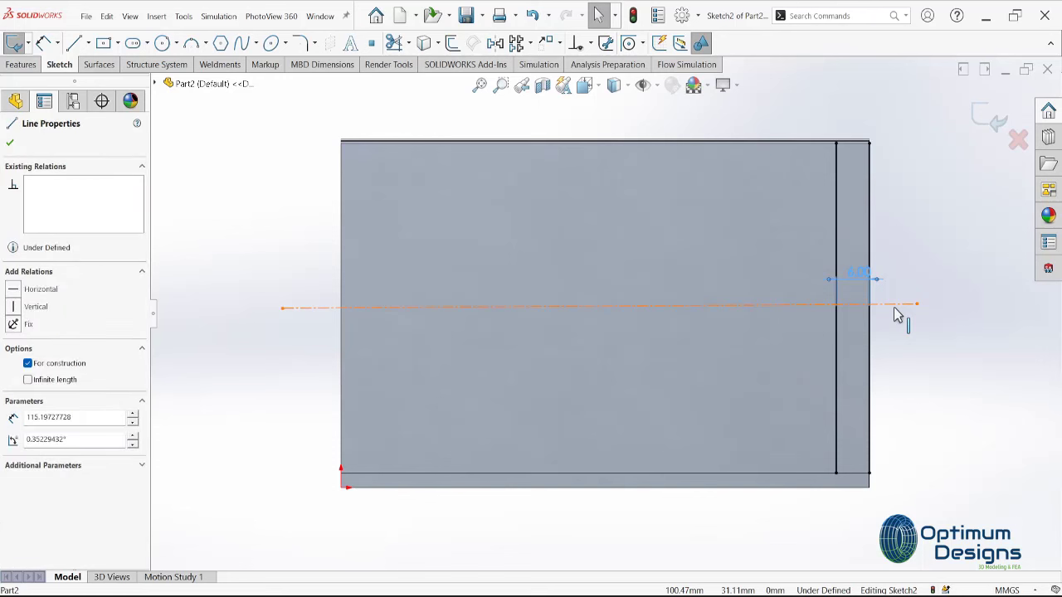
Offset the bottom edge 12 mm upward.
click(777, 475)
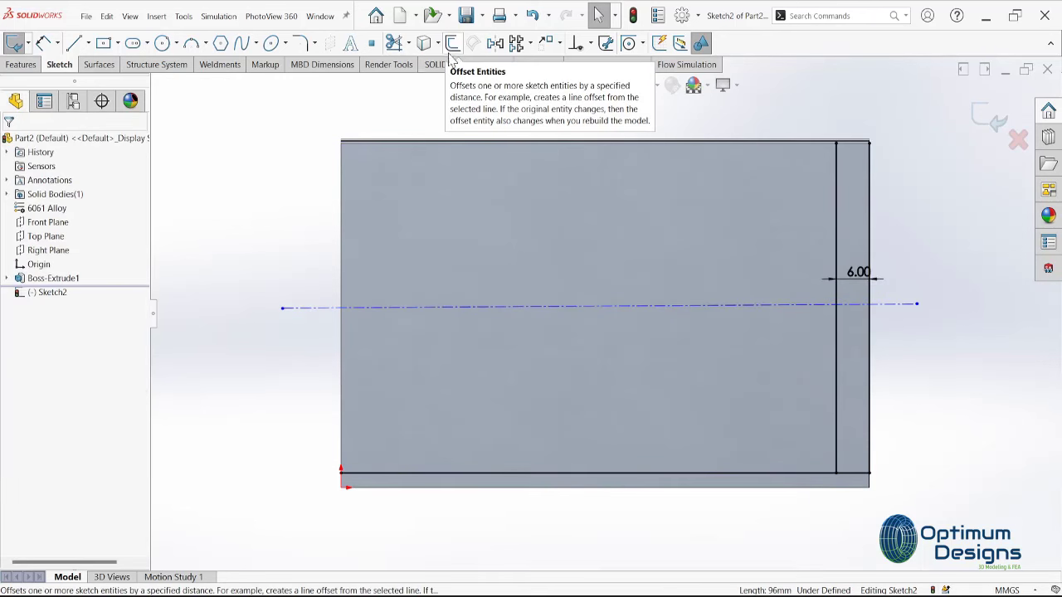
click(503, 46)
click(28, 143)
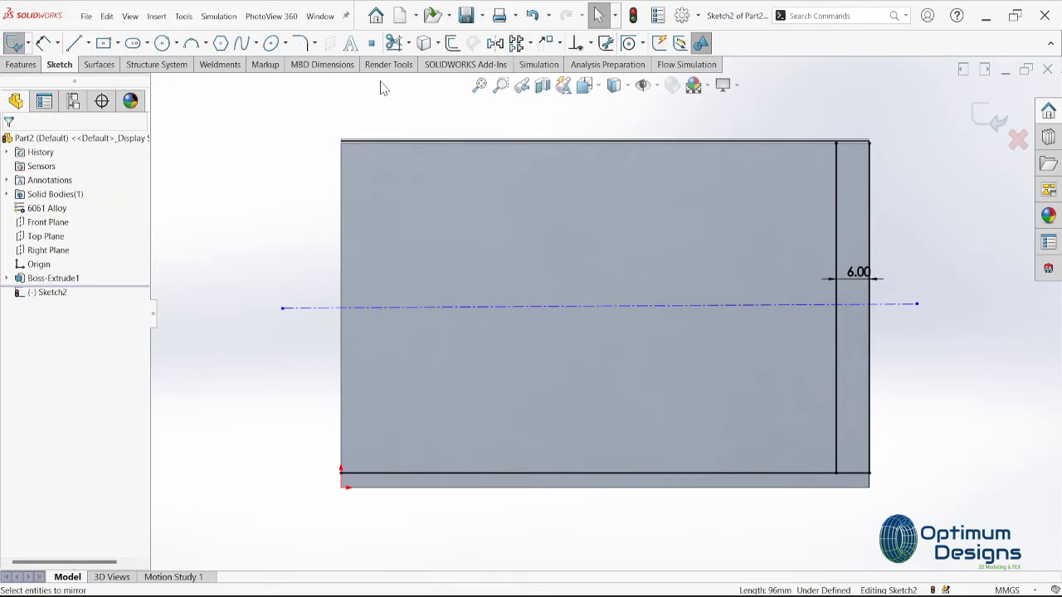
click(452, 43)
click(693, 474)
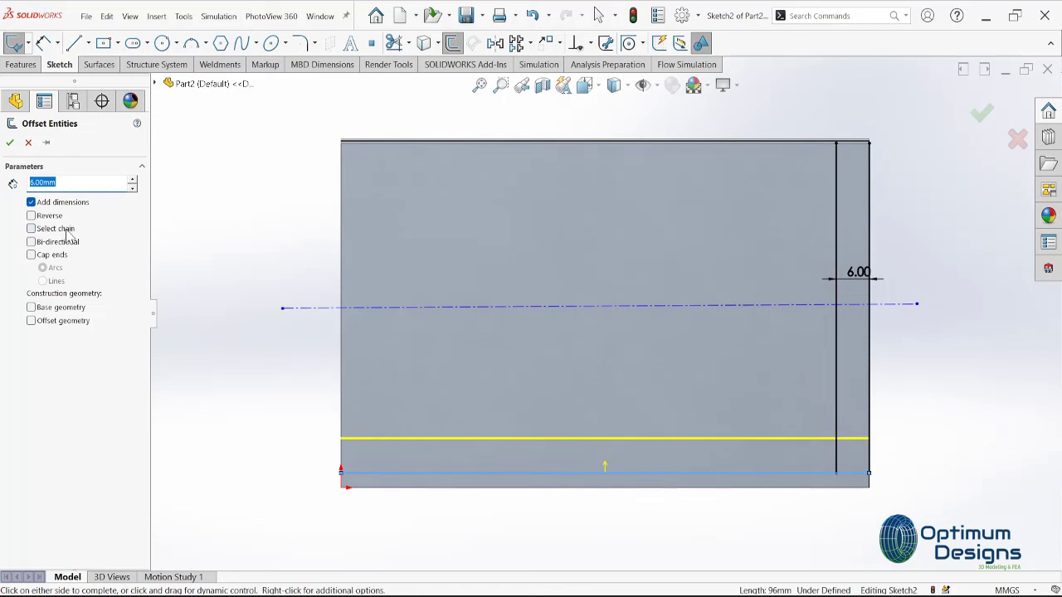
click(10, 143)
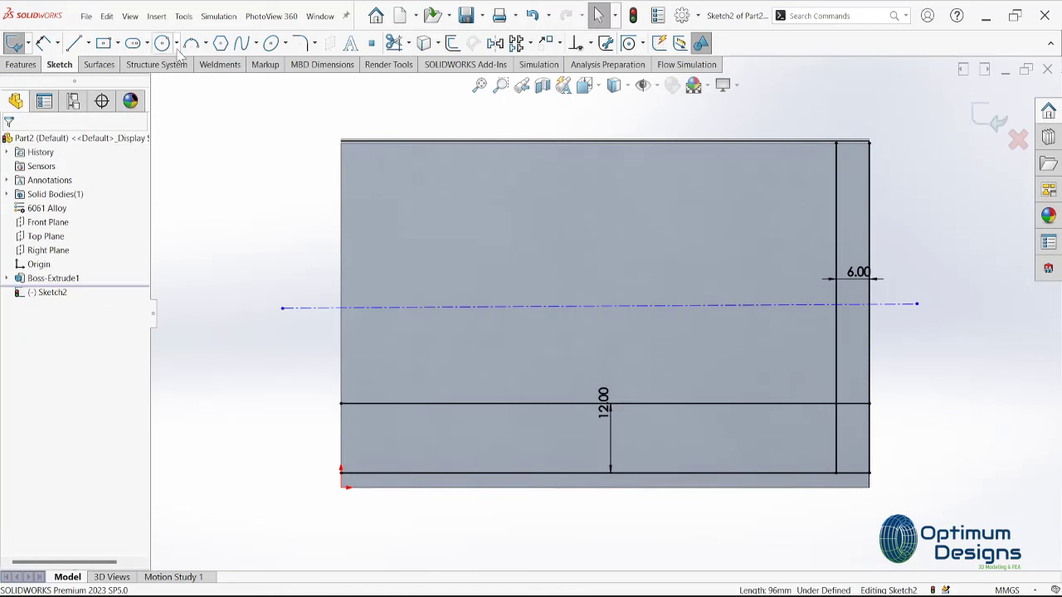
scroll(910, 473, down, 3)
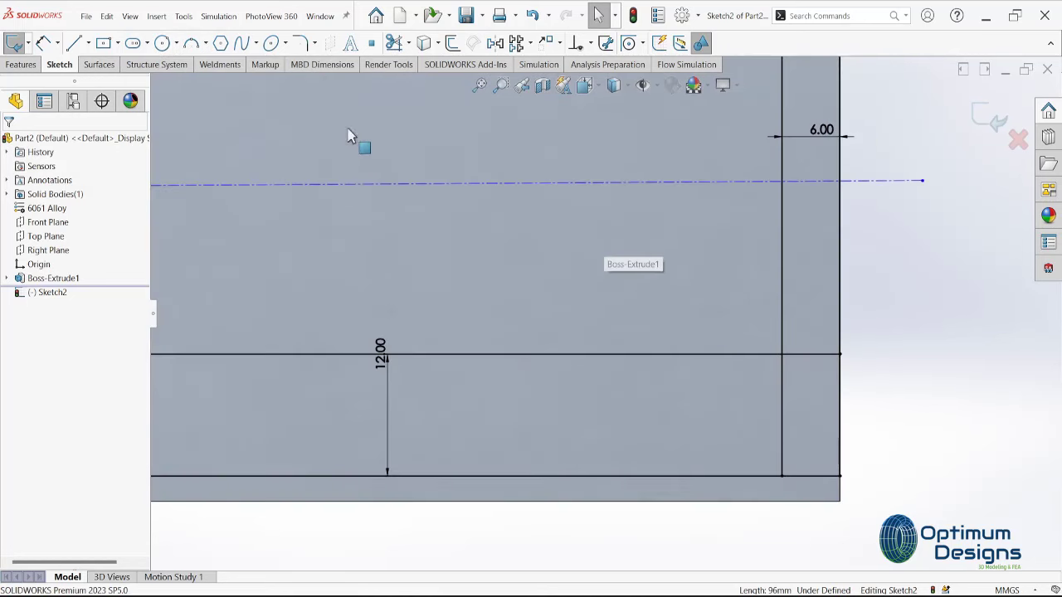
Place a 3 mm radius circle where the 6 mm and 12 mm offset lines cross.
click(162, 42)
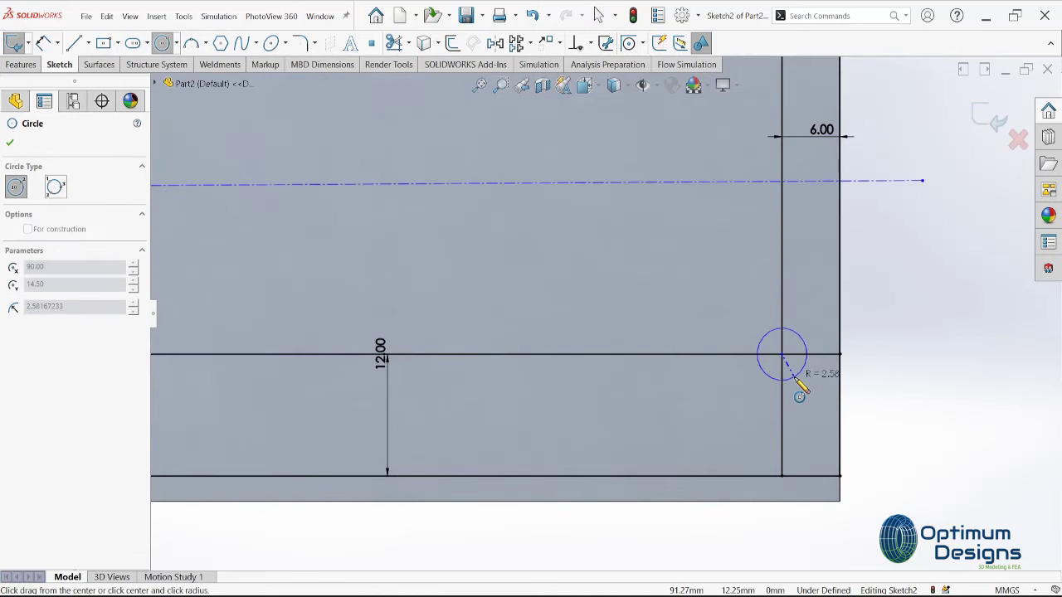
click(795, 378)
text(1.50)
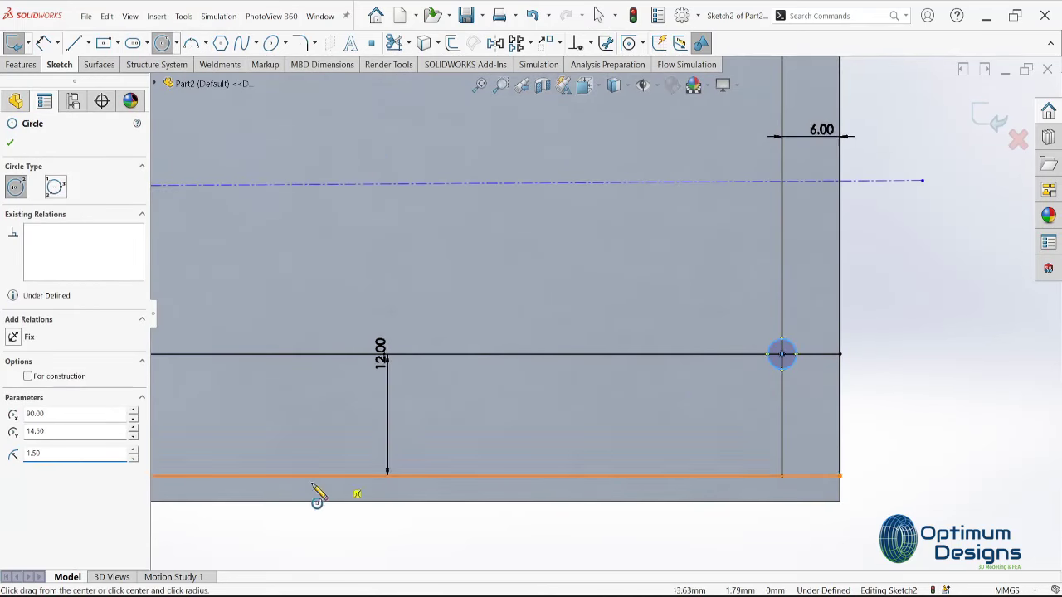
drag(46, 453, 10, 455)
text(3)
key(Return)
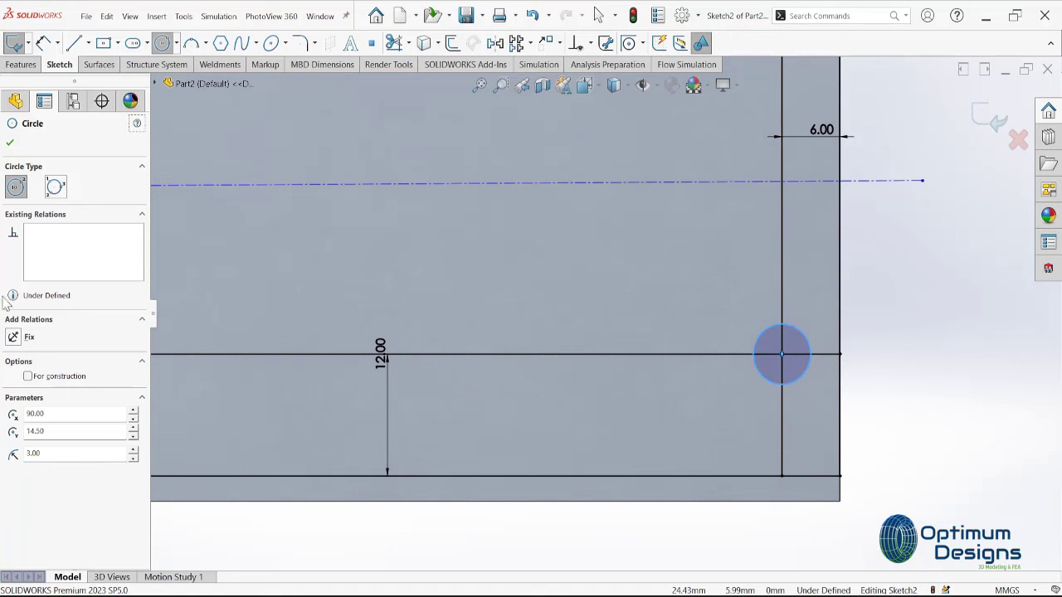
click(10, 143)
Move the 12.00 dimension aside and begin dimensioning from the centerline.
scroll(791, 429, up, 3)
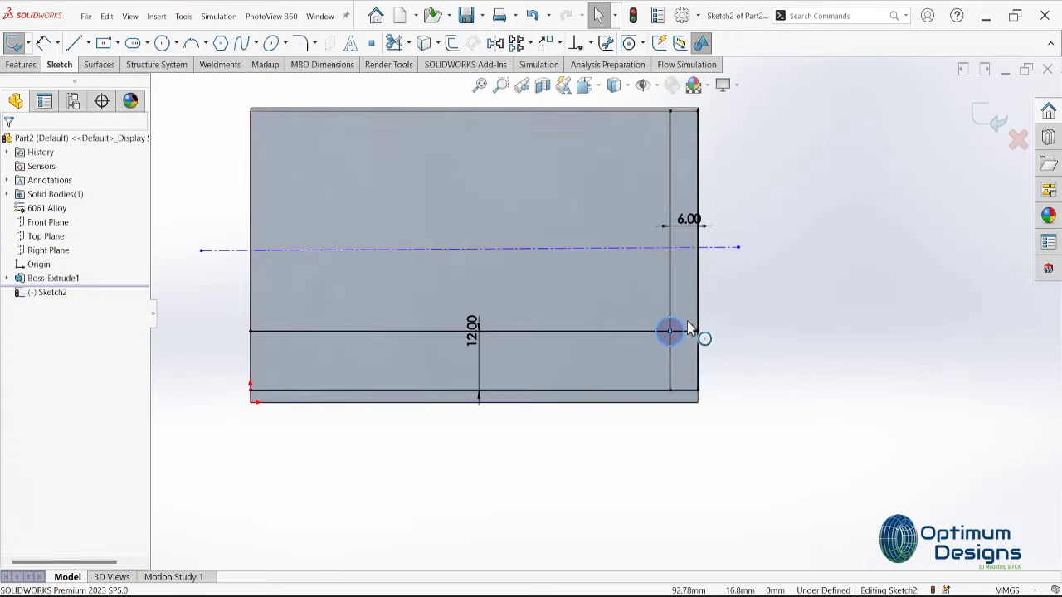
click(685, 330)
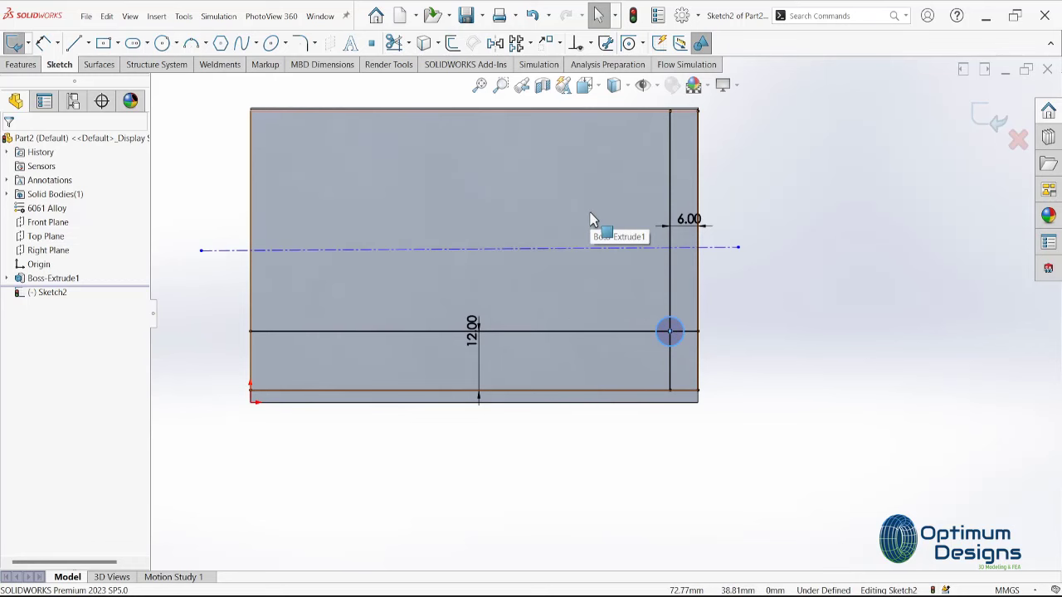
mouse_move(473, 329)
mouse_down()
mouse_move(452, 375)
mouse_move(457, 360)
mouse_up()
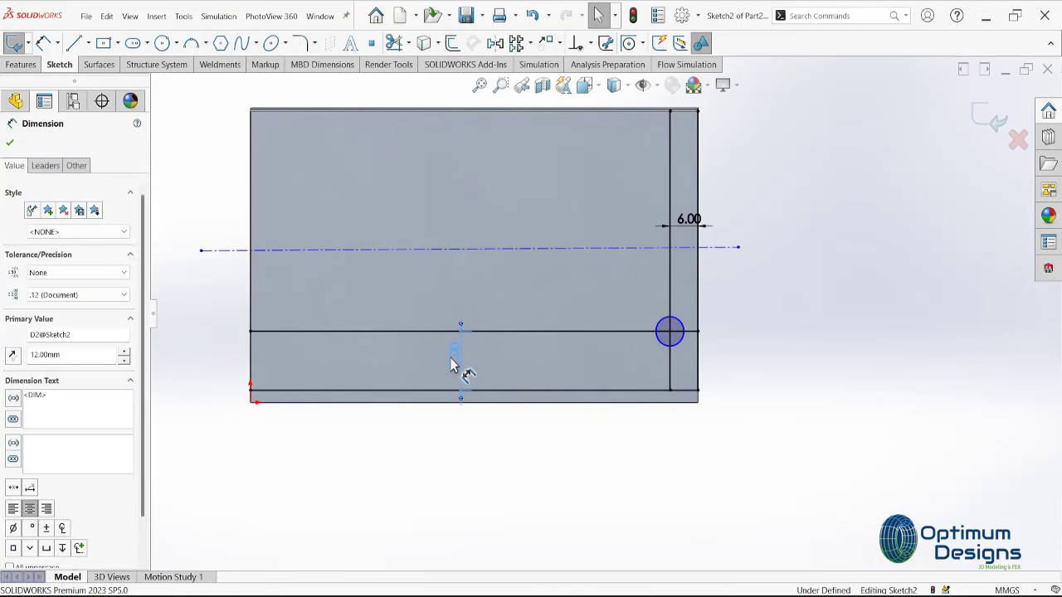
click(43, 43)
click(596, 248)
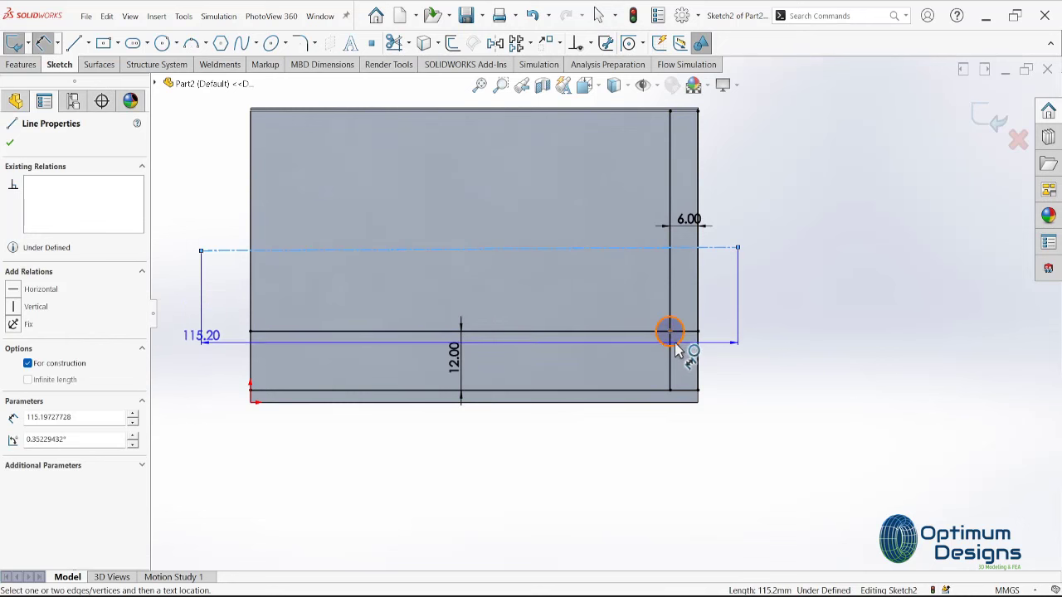
Dimension the centerline 17.02 from the lower line.
click(670, 333)
click(564, 296)
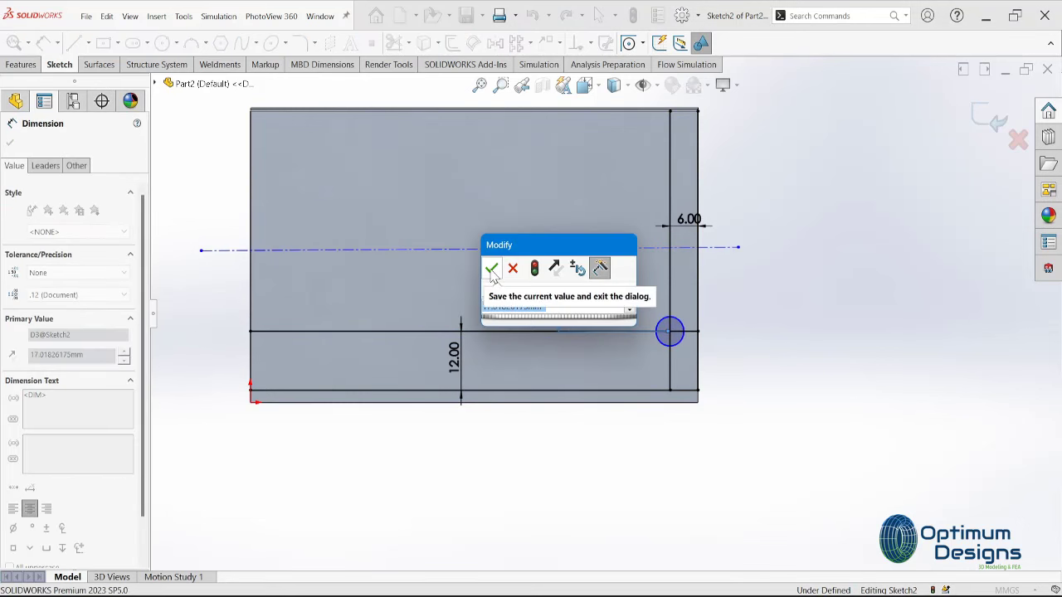
click(516, 308)
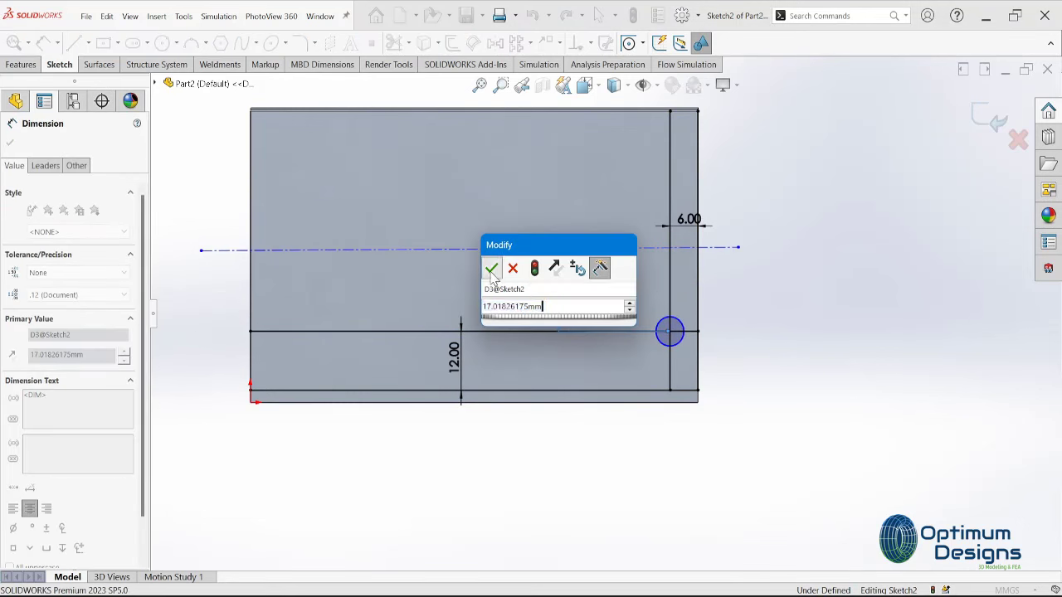
key(Return)
key(Escape)
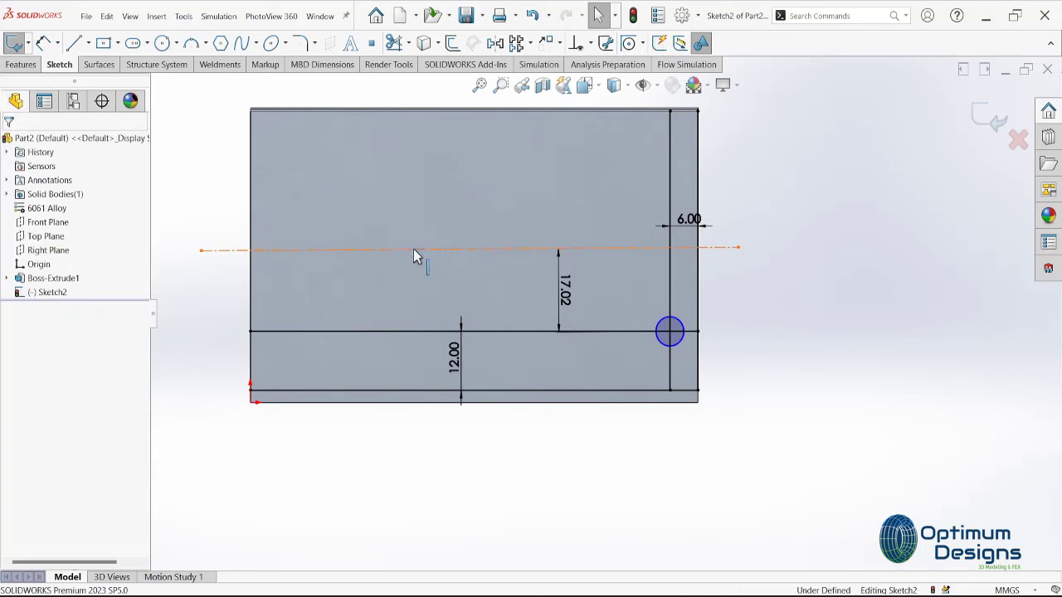
Offset the centerline 17.02 upward, reversed so the new line sits above it.
click(413, 249)
click(449, 46)
click(49, 217)
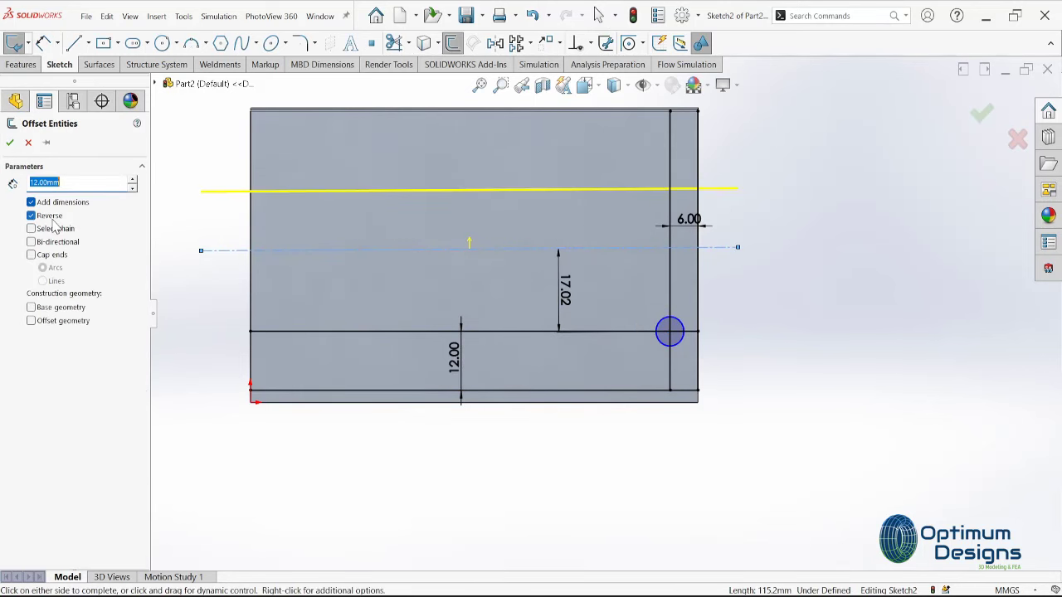
text(17.01826175mm)
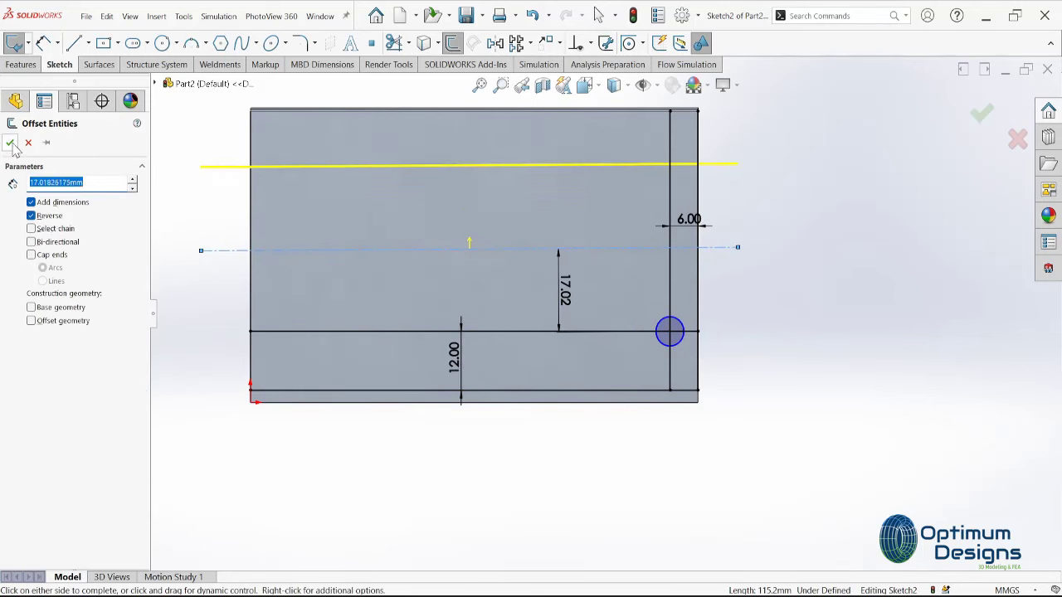
click(10, 143)
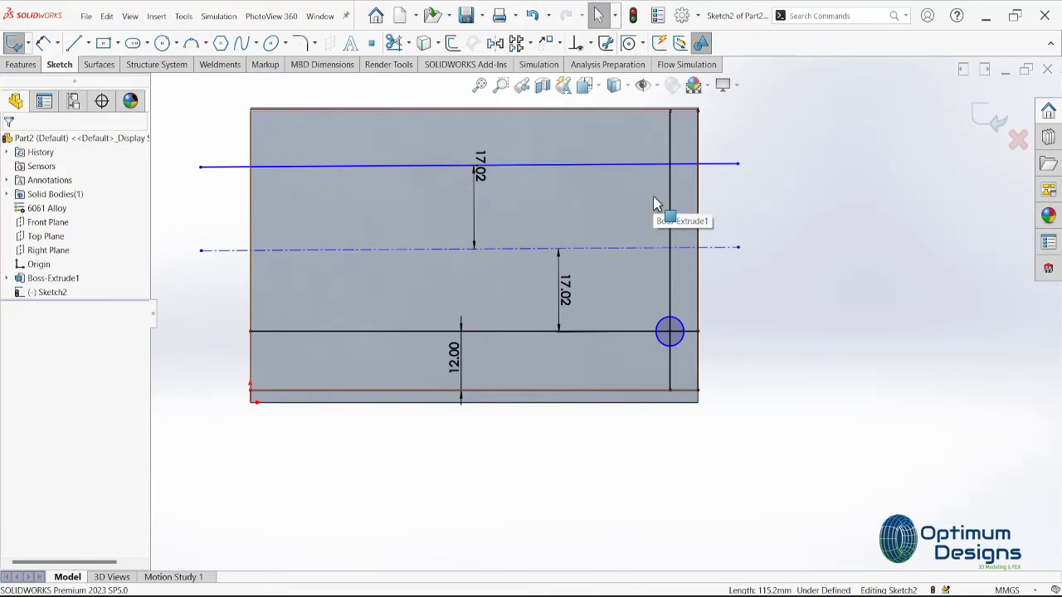
Offset the part's right edge 18 mm inward.
click(698, 197)
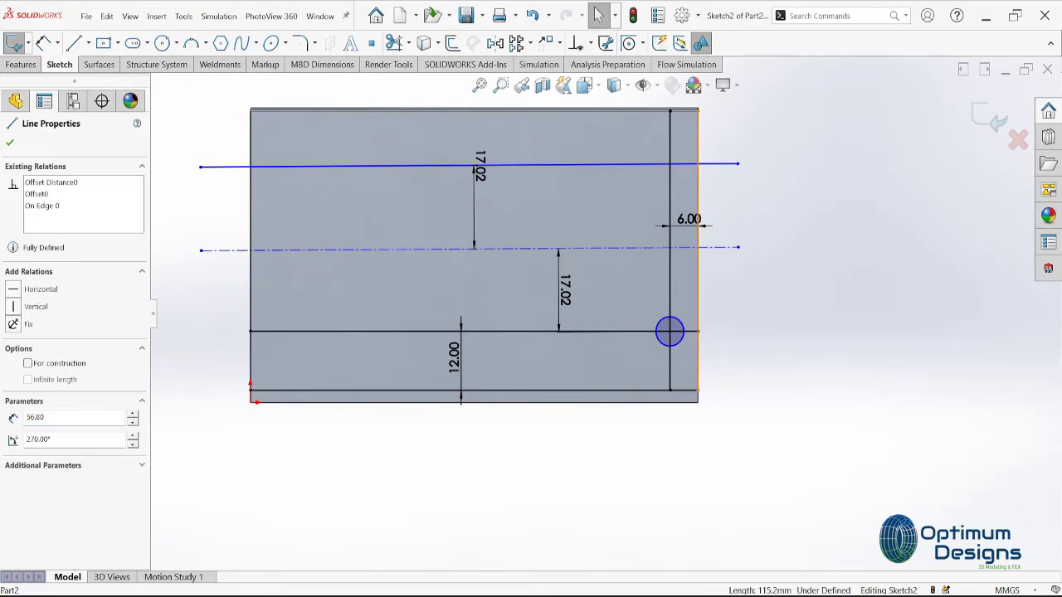
click(451, 43)
text(18.00mm)
key(Return)
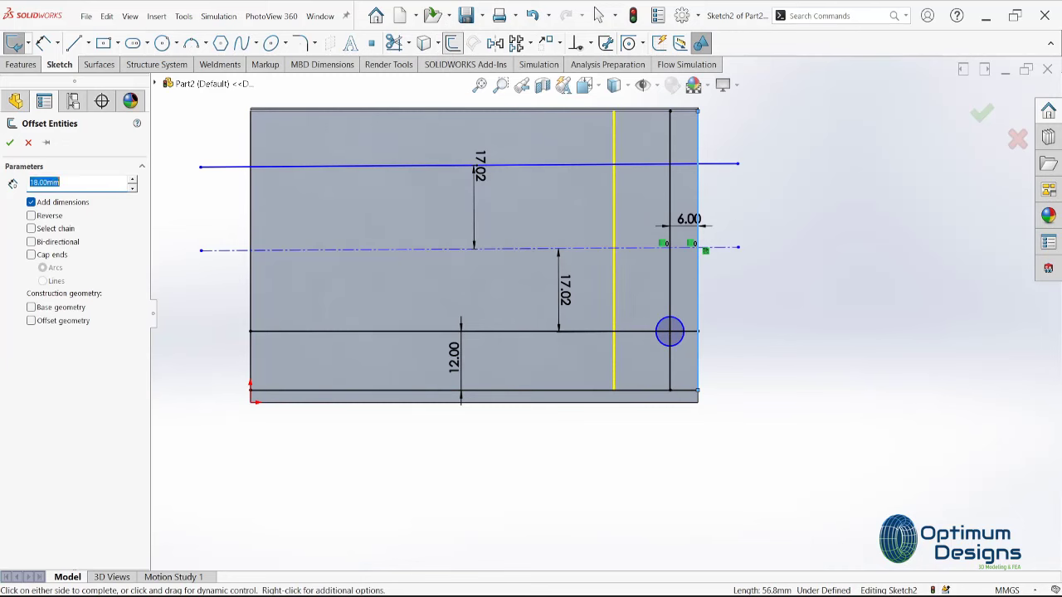
click(10, 143)
Draw a radius-3 circle where the 18 mm line meets the upper line.
click(163, 43)
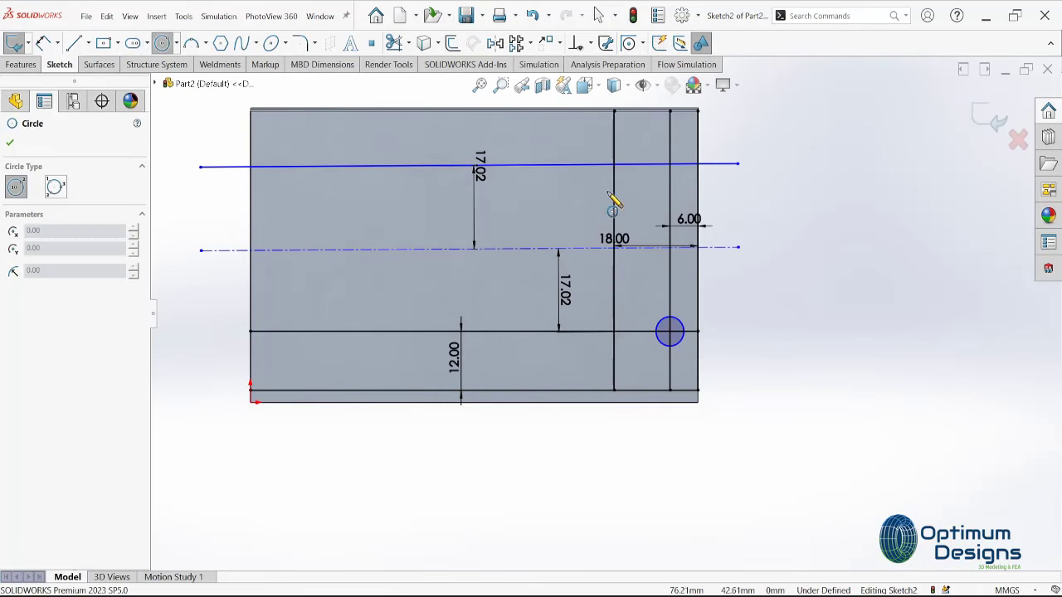
scroll(616, 201, down, 3)
click(612, 178)
click(628, 216)
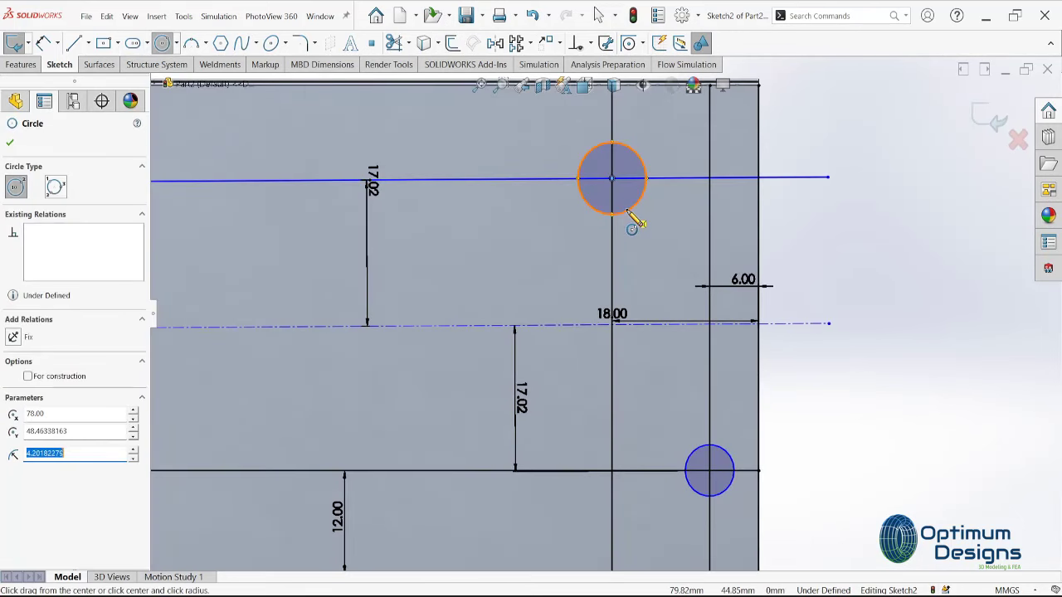
key(Return)
scroll(635, 217, up, 3)
key(Escape)
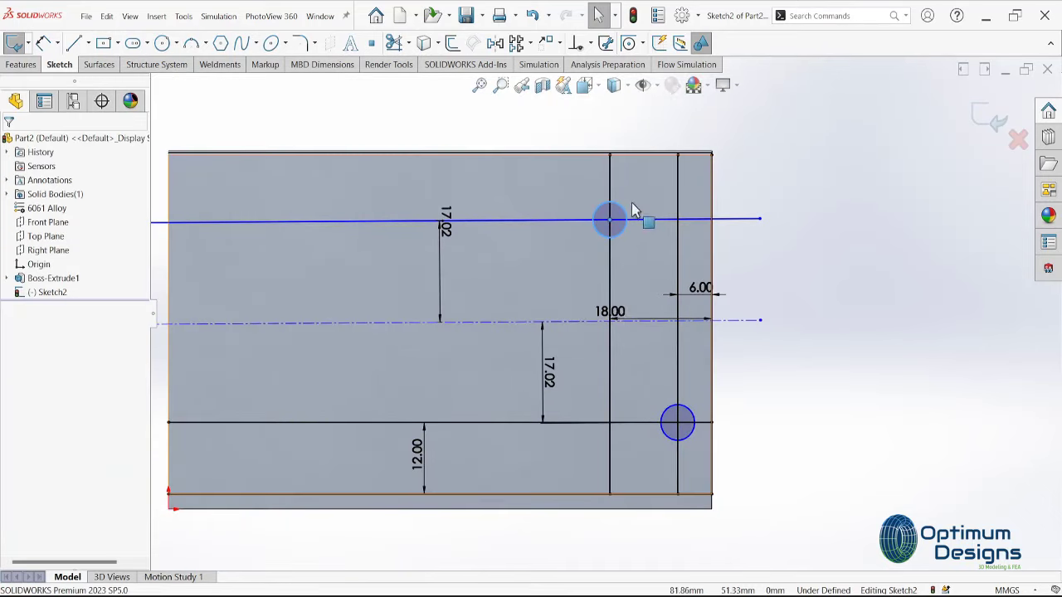
Move the 17.02 dimension text aside and select the 6.00 dimension.
click(446, 222)
drag(446, 226, 442, 240)
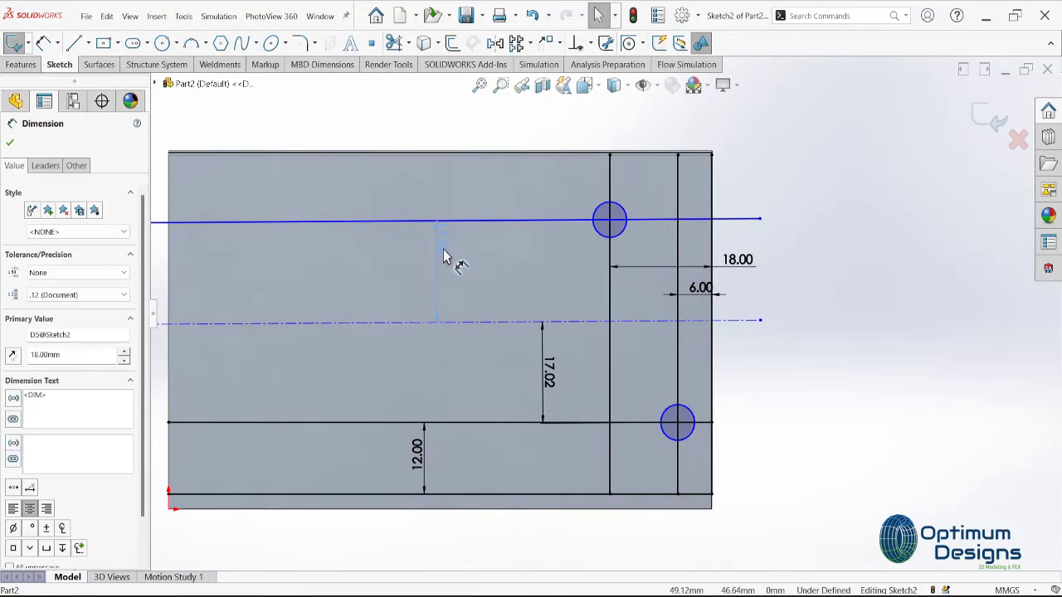
click(699, 296)
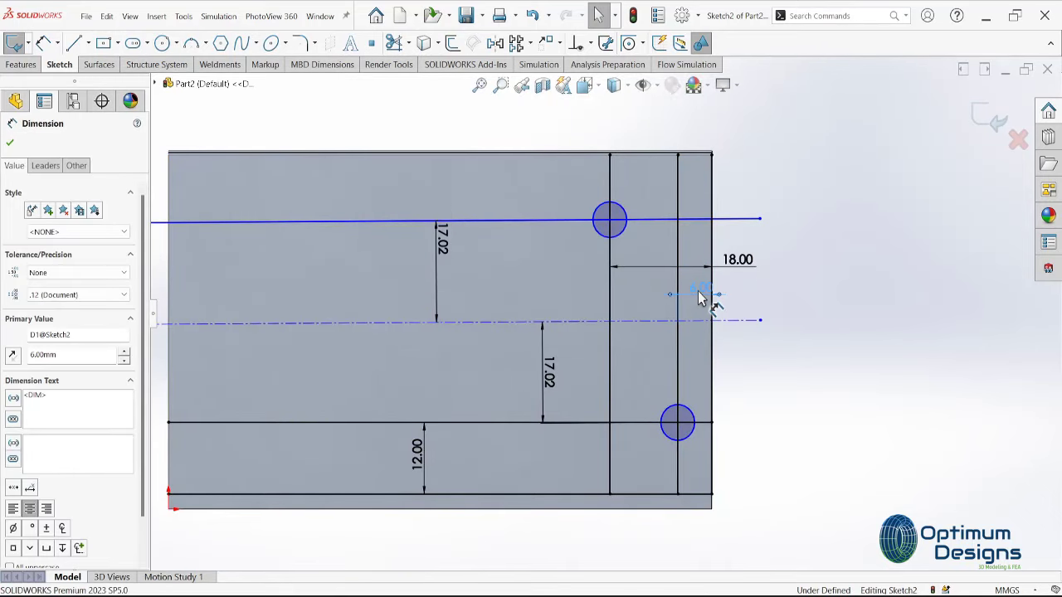
scroll(696, 303, up, 3)
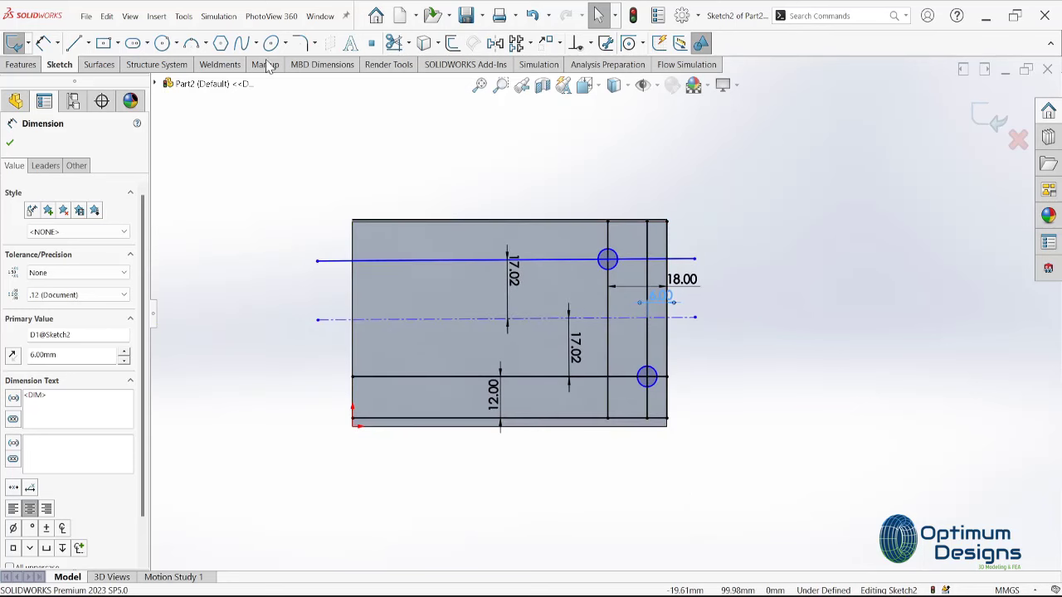
Linear-pattern both circles leftward into four instances spaced 24 mm apart.
click(452, 43)
click(516, 43)
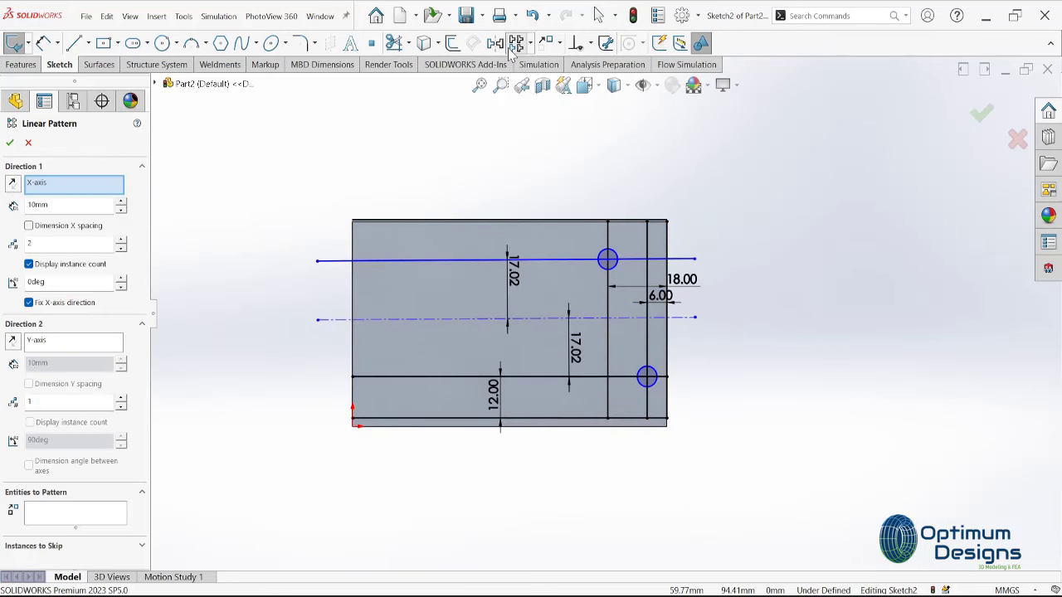
click(645, 376)
click(594, 309)
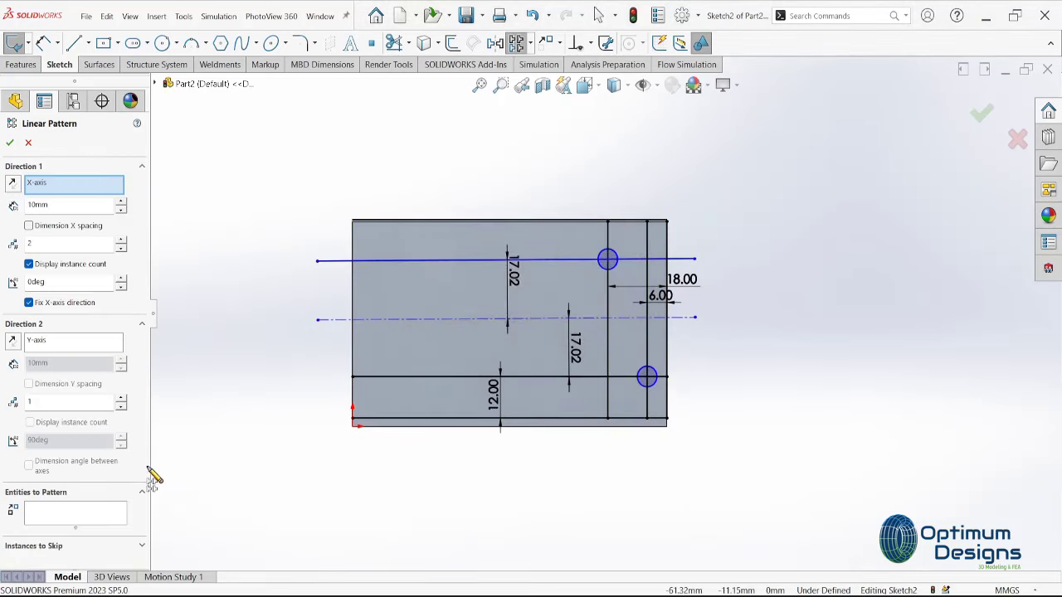
click(75, 512)
scroll(658, 434, down, 4)
click(637, 365)
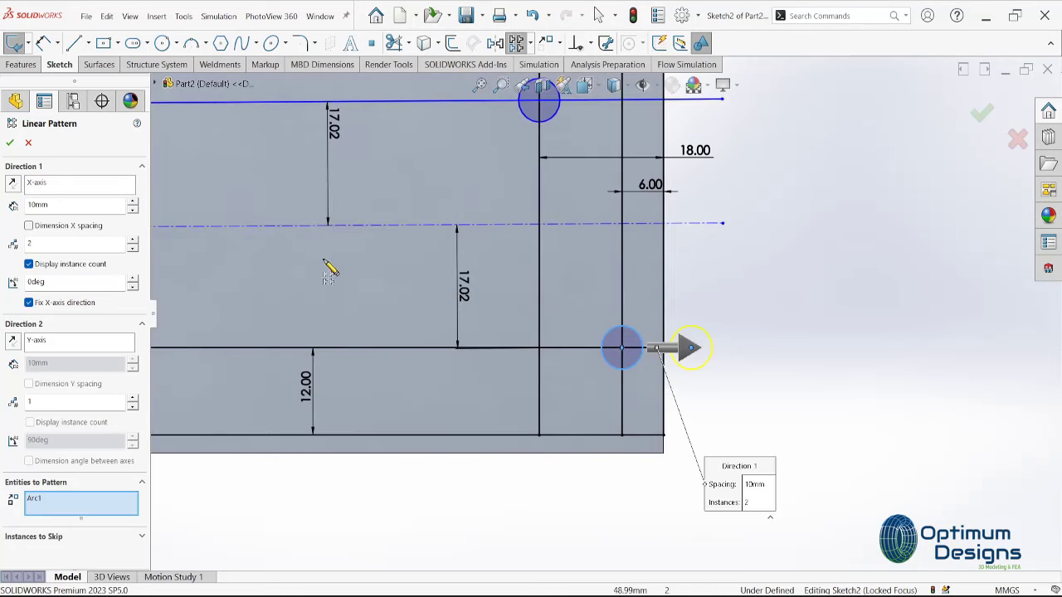
click(13, 184)
text(24)
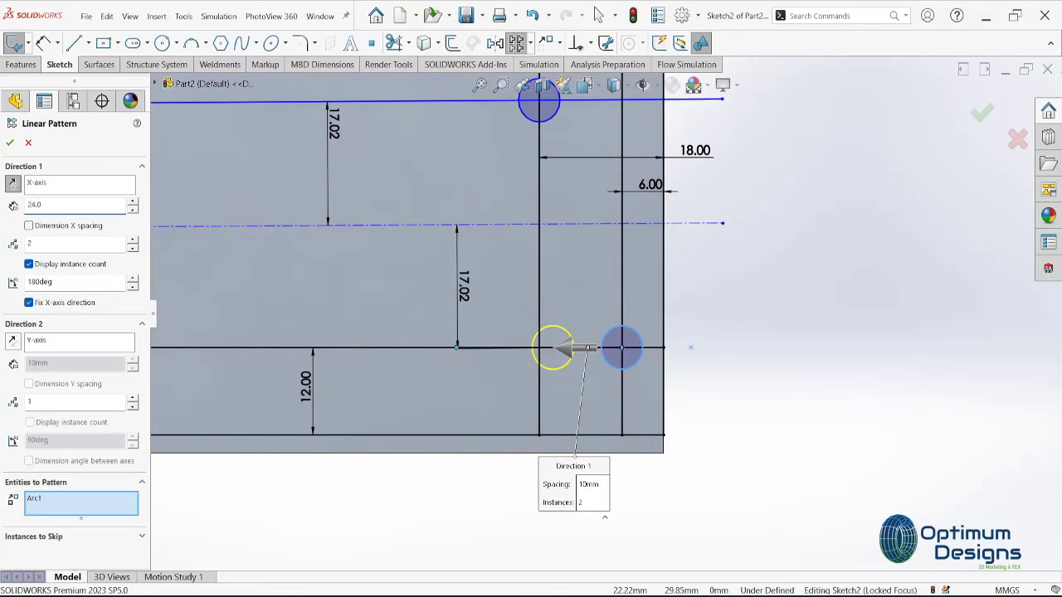
key(Tab)
scroll(332, 206, up, 3)
click(557, 204)
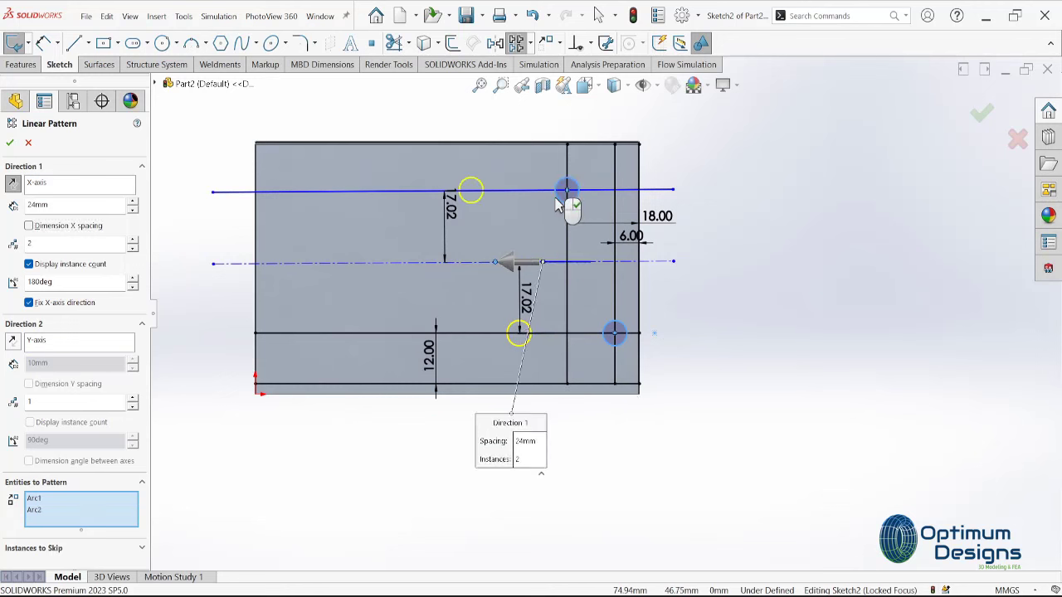
click(133, 242)
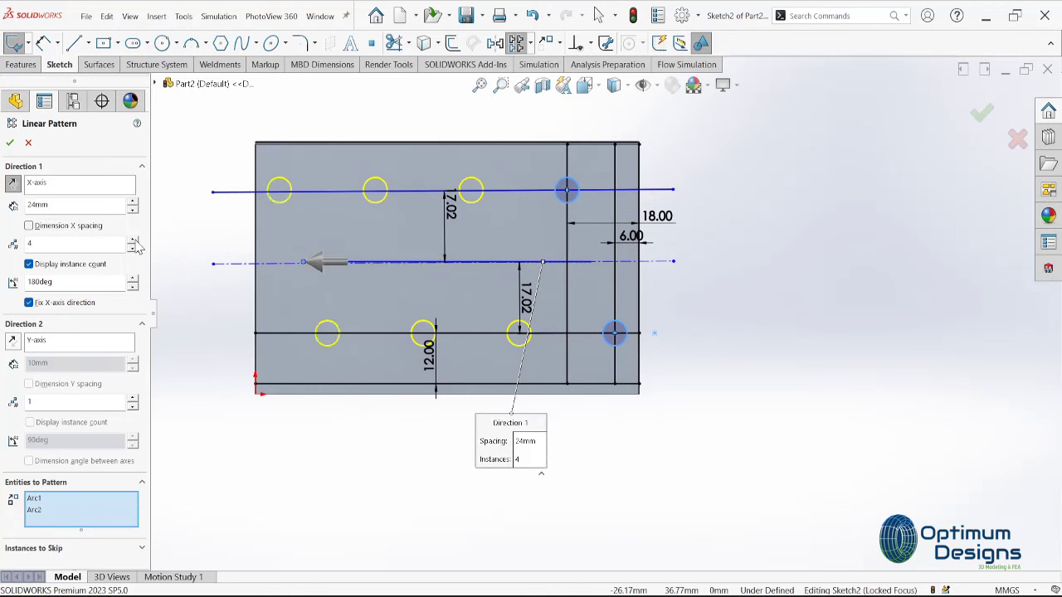
click(10, 144)
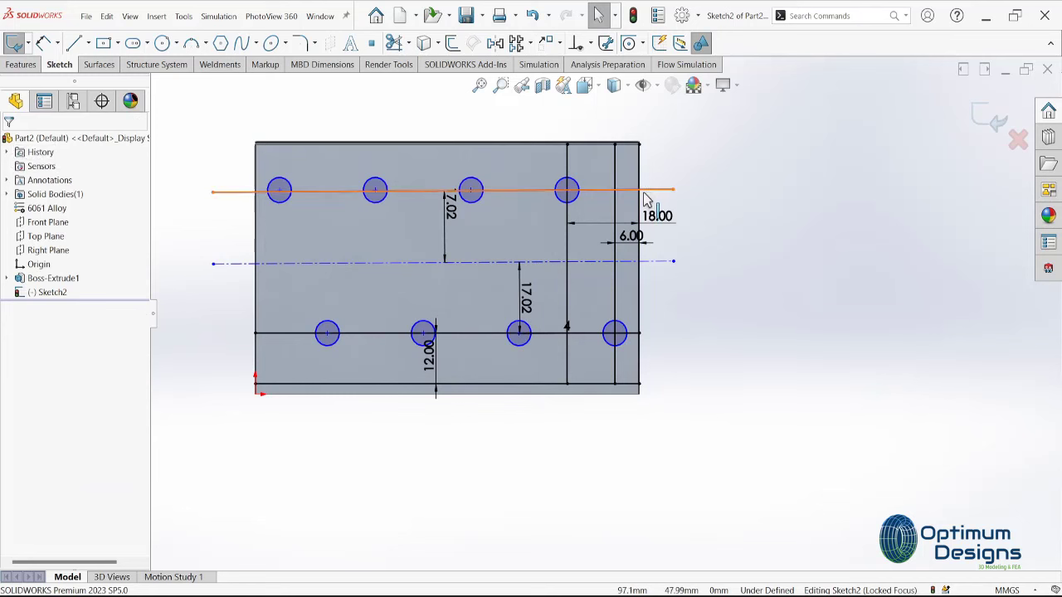
Convert the offset guide lines into construction geometry.
drag(676, 133, 601, 259)
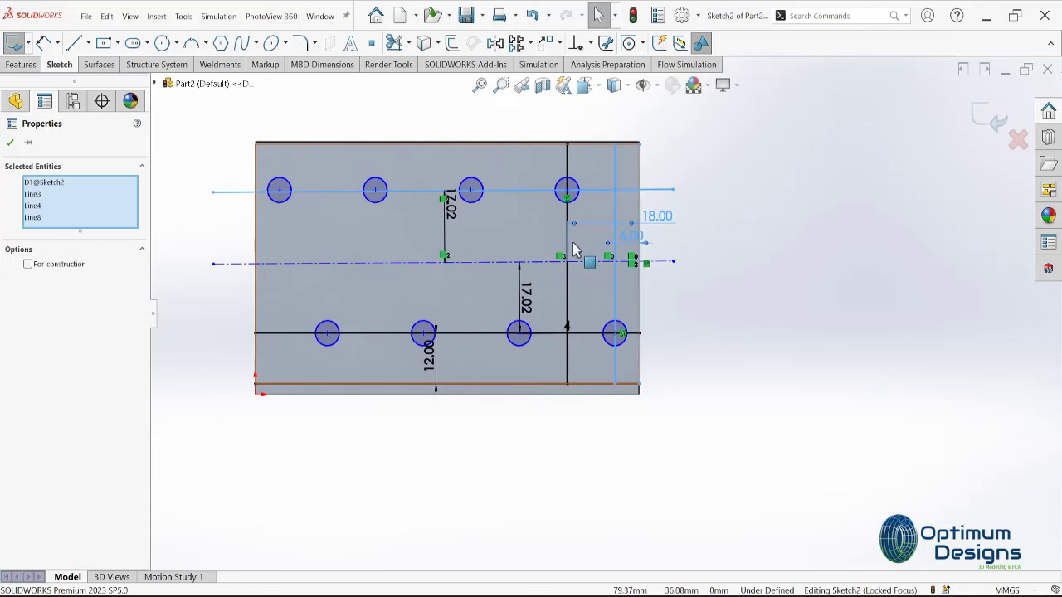
ctrl+click(568, 164)
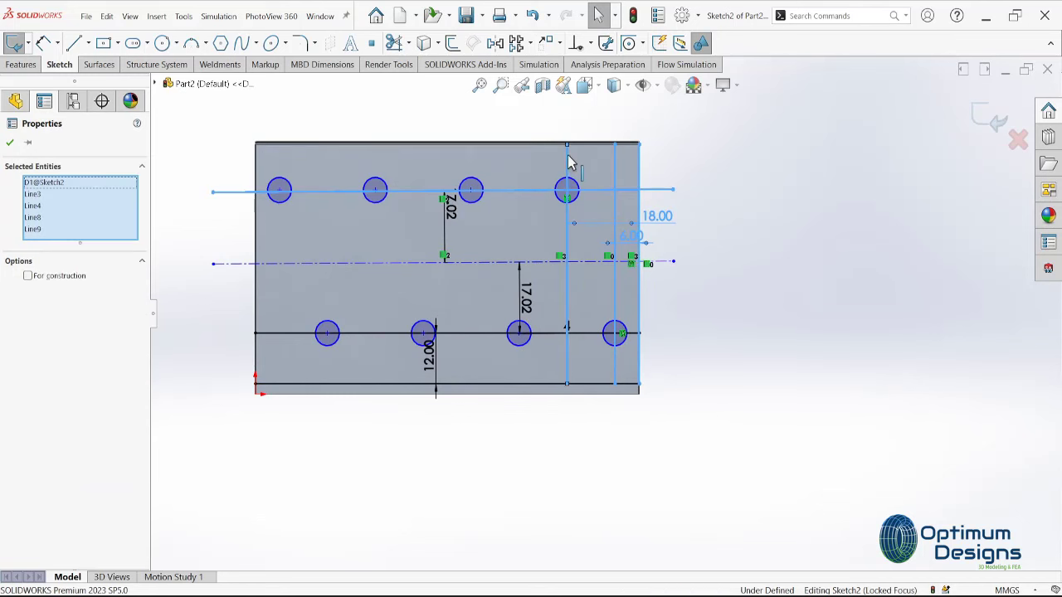
ctrl+click(505, 384)
ctrl+click(488, 335)
click(75, 298)
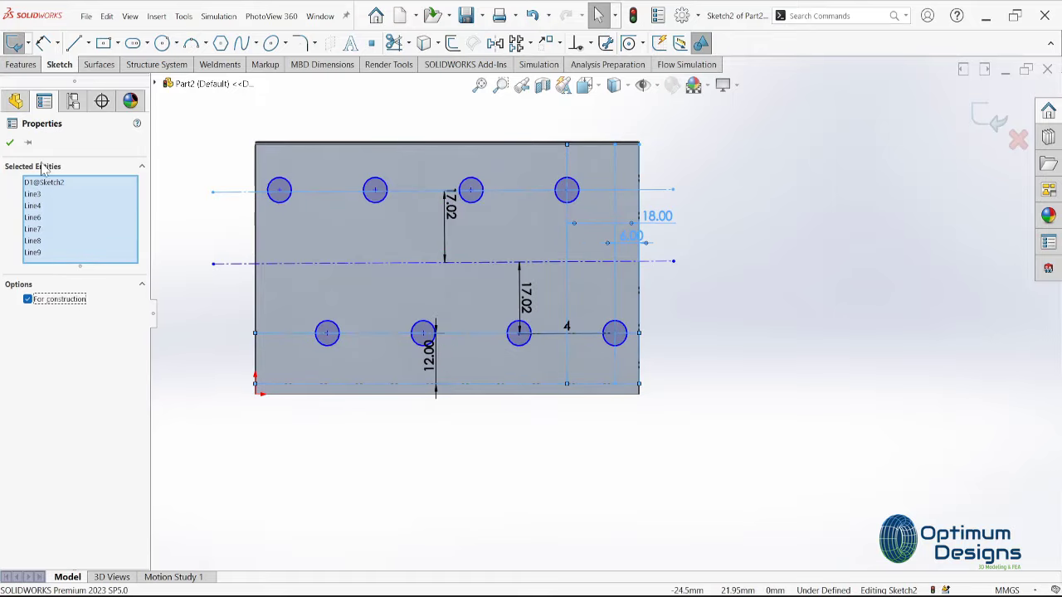
click(10, 142)
click(22, 64)
Cut the eight circles through all in both directions to make holes in the heat sink.
click(120, 43)
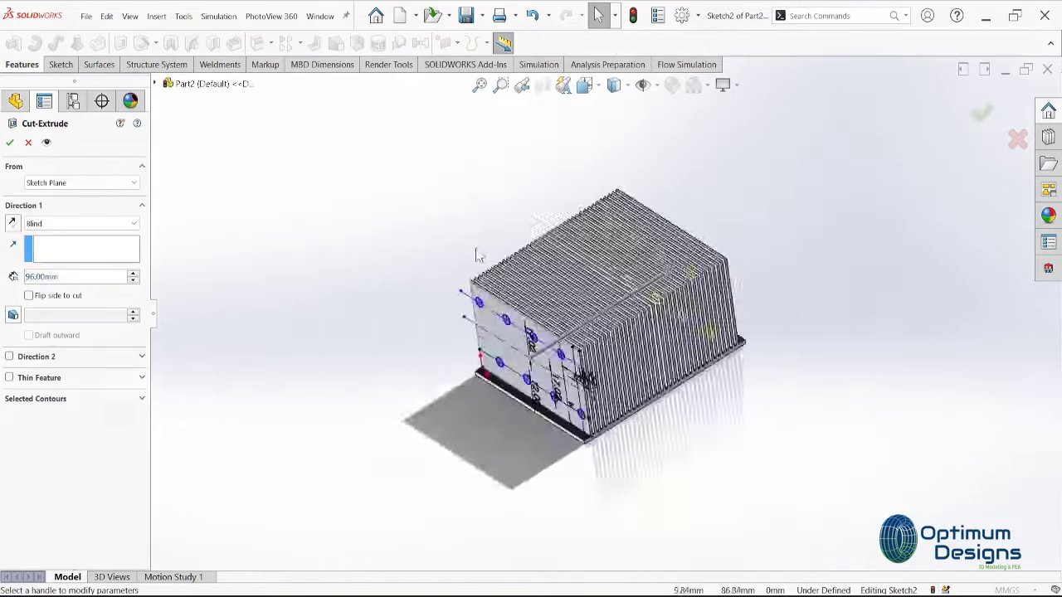
mouse_move(474, 251)
middle_down()
mouse_move(508, 493)
mouse_move(497, 448)
middle_up()
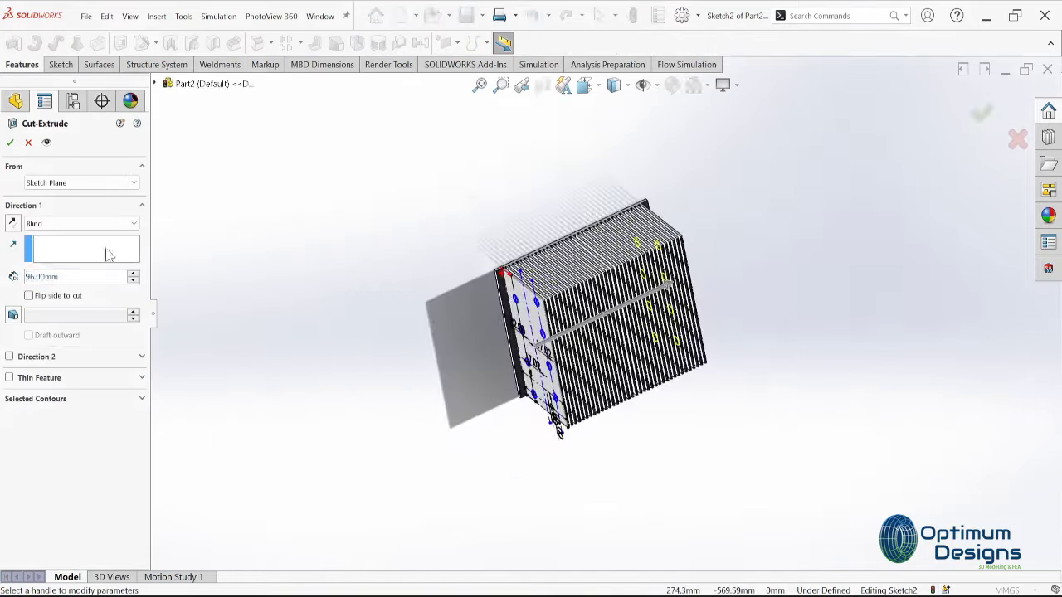
click(80, 223)
click(99, 251)
click(10, 141)
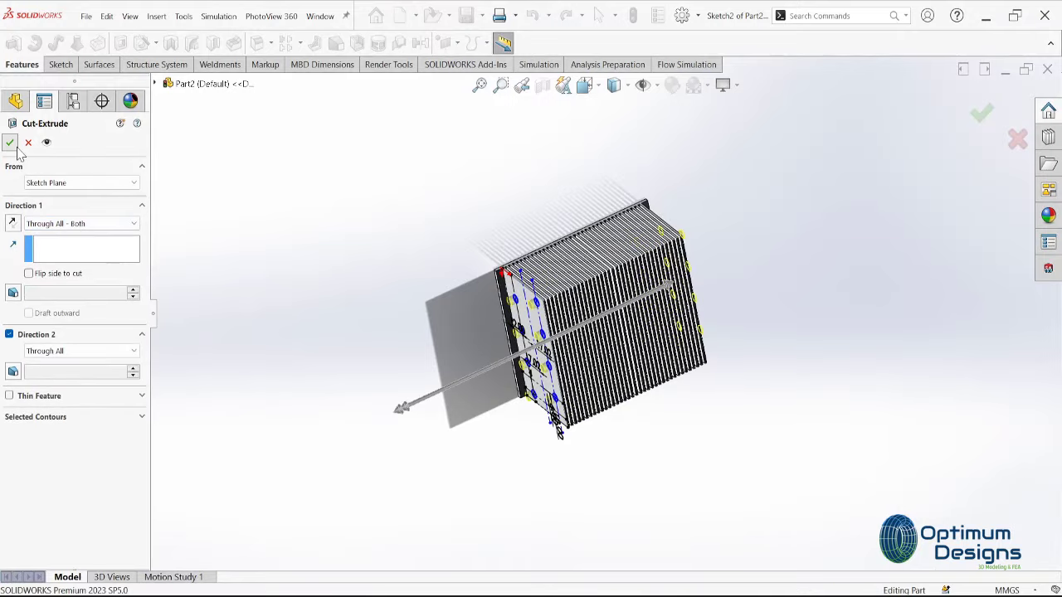
mouse_move(426, 367)
middle_down()
mouse_move(460, 302)
mouse_move(426, 315)
middle_up()
scroll(422, 341, down, 5)
scroll(596, 307, down, 5)
mouse_move(595, 307)
middle_down()
mouse_move(550, 208)
mouse_move(339, 303)
middle_up()
scroll(339, 304, up, 3)
scroll(414, 319, up, 3)
Snap to a standard view and orbit to an isometric view showing the hole plate and fins.
key(space)
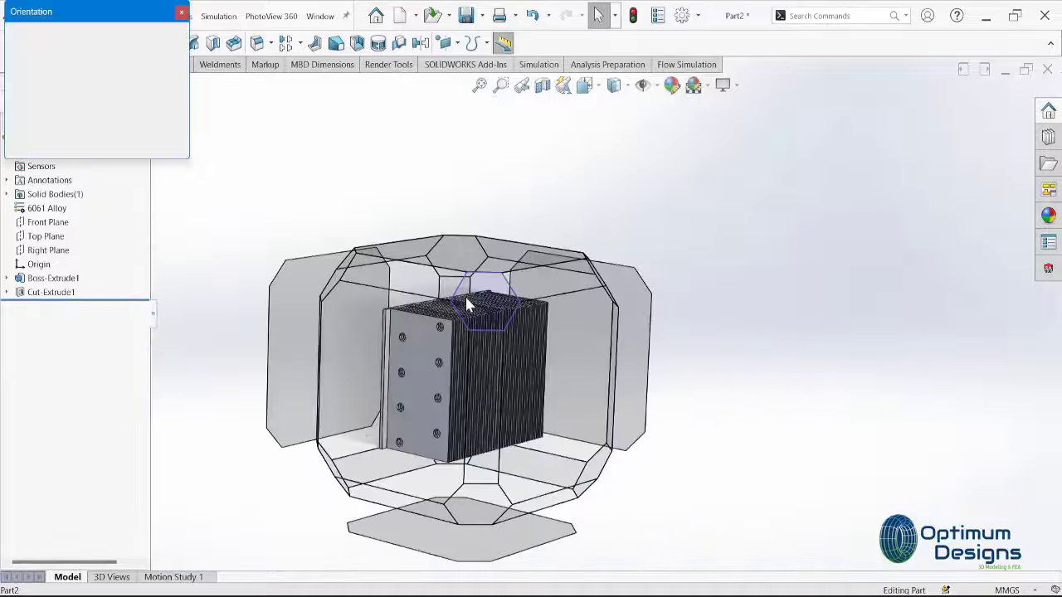
click(465, 294)
key(space)
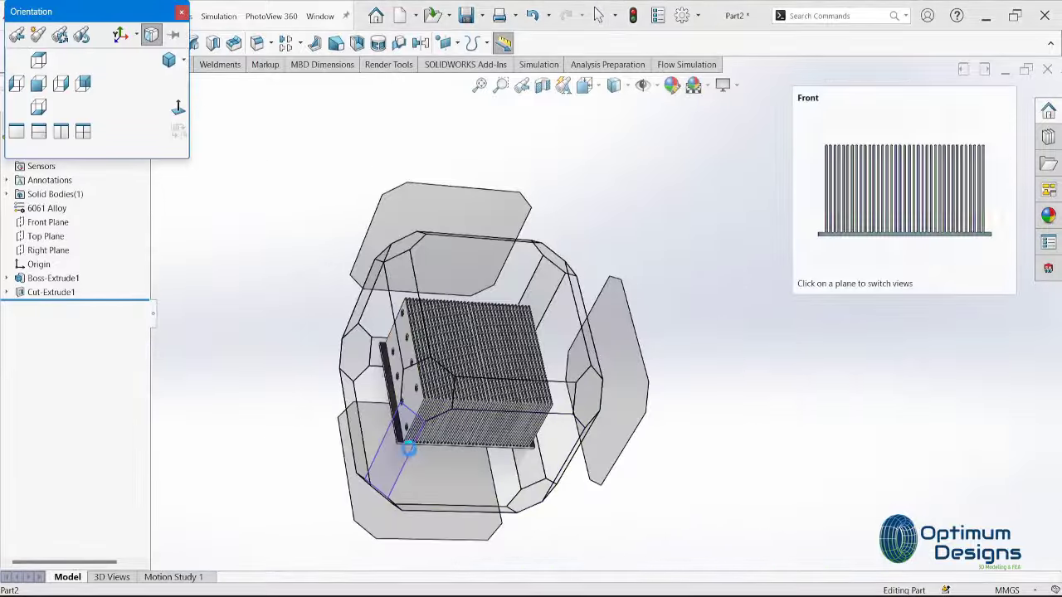
click(407, 450)
mouse_move(426, 443)
middle_down()
mouse_move(427, 506)
mouse_move(421, 474)
middle_up()
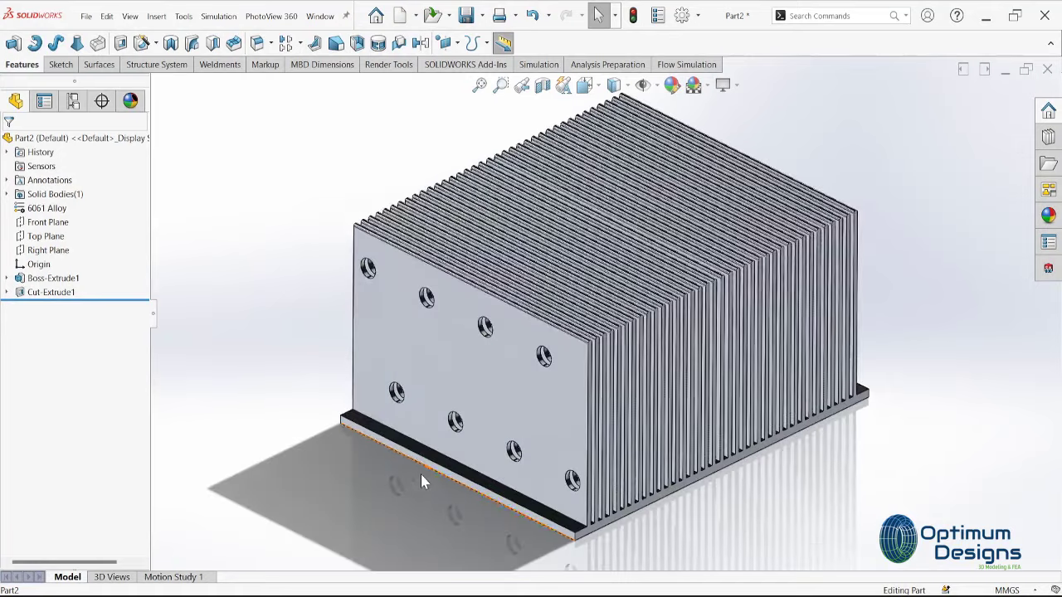
Save the finished heat sink with its eight holes as Part1-Fins in the Heat Simulation folder.
key(ctrl+s)
text(Part1-Fin)
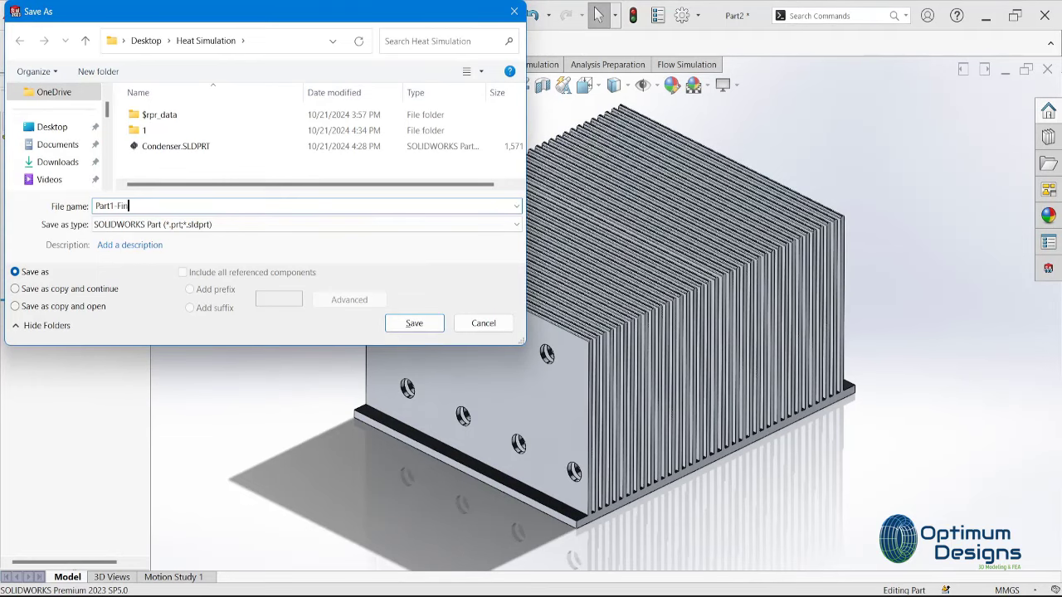
key(Return)
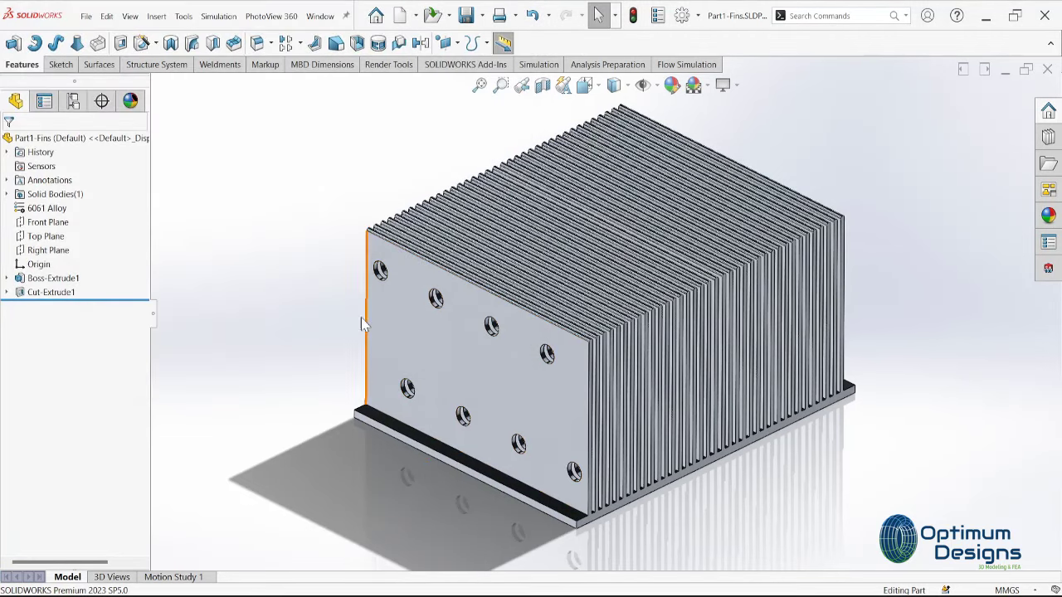
mouse_move(531, 299)
middle_down()
mouse_move(496, 303)
mouse_move(526, 403)
middle_up()
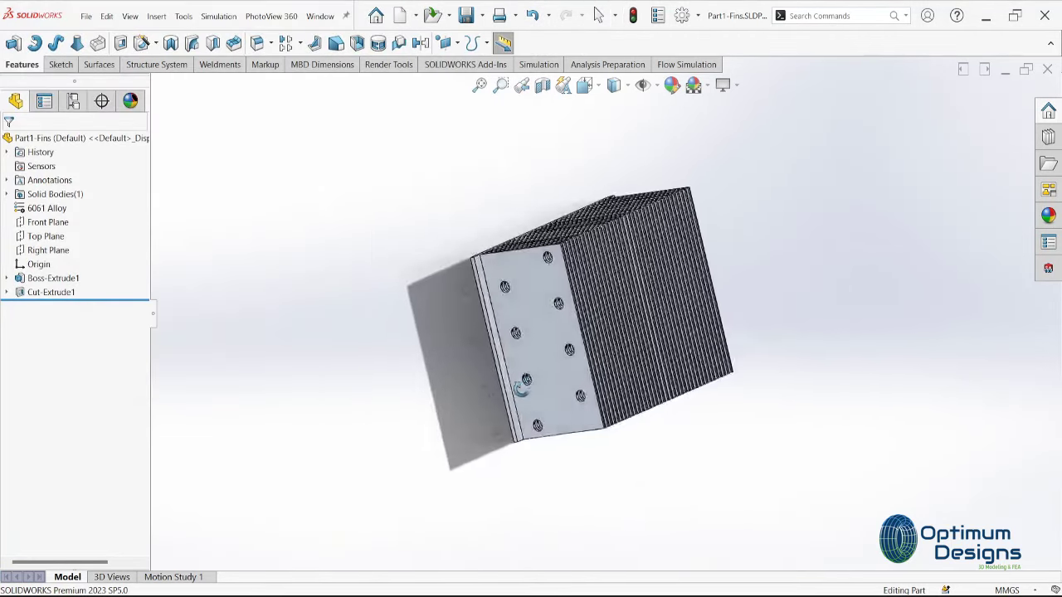
scroll(543, 285, down, 1)
scroll(543, 285, down, 3)
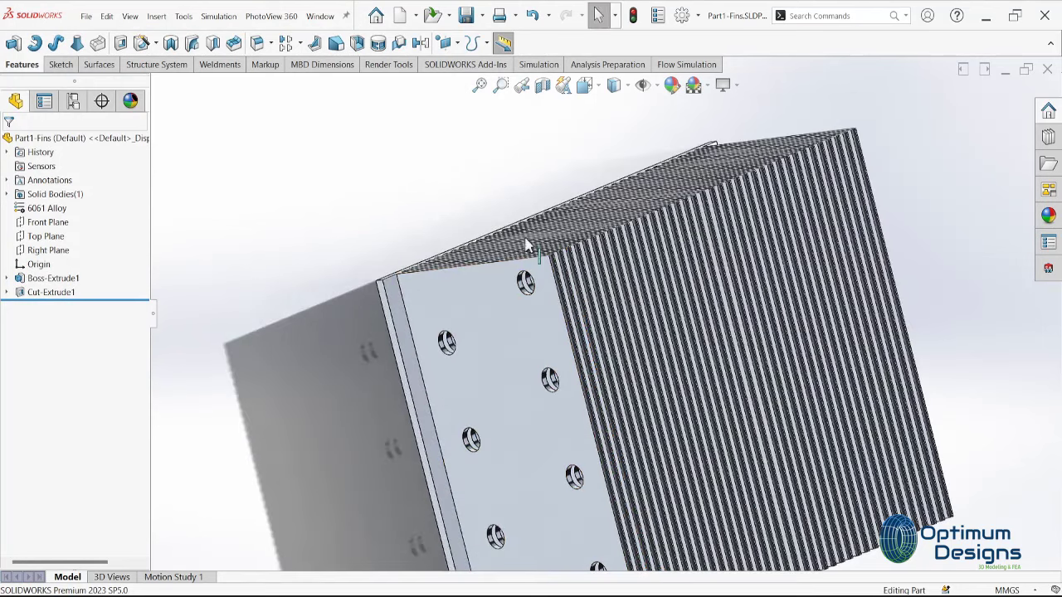
Close the heat sink part and create a new assembly document.
click(1049, 69)
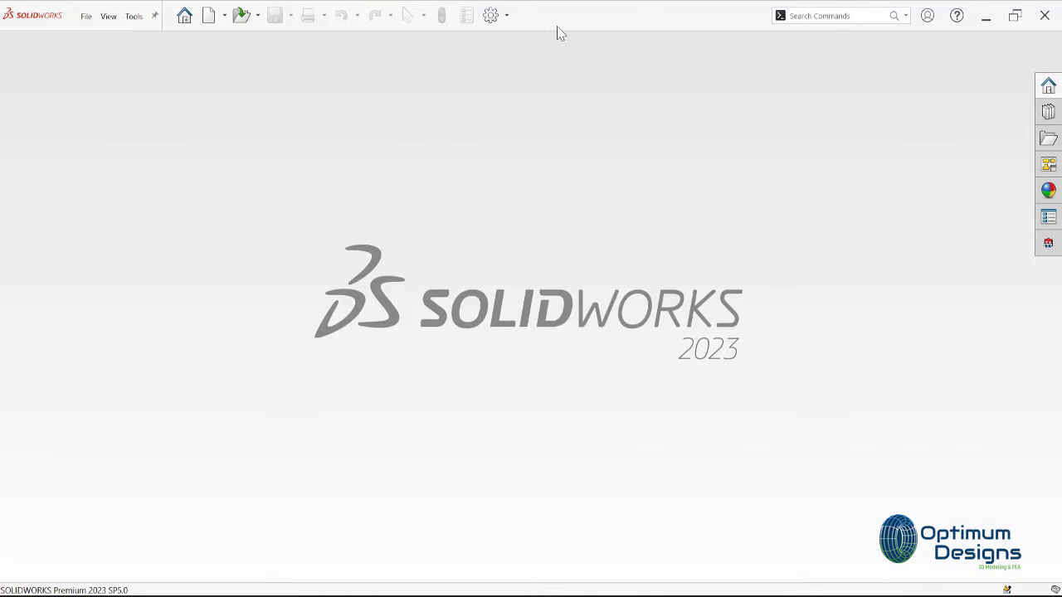
click(224, 15)
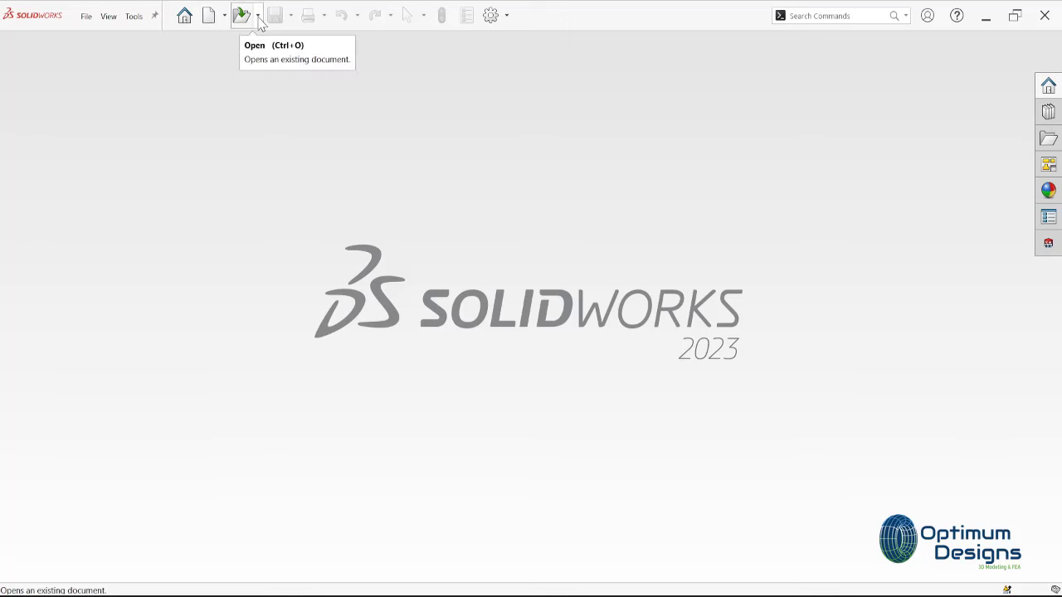
click(226, 37)
click(776, 242)
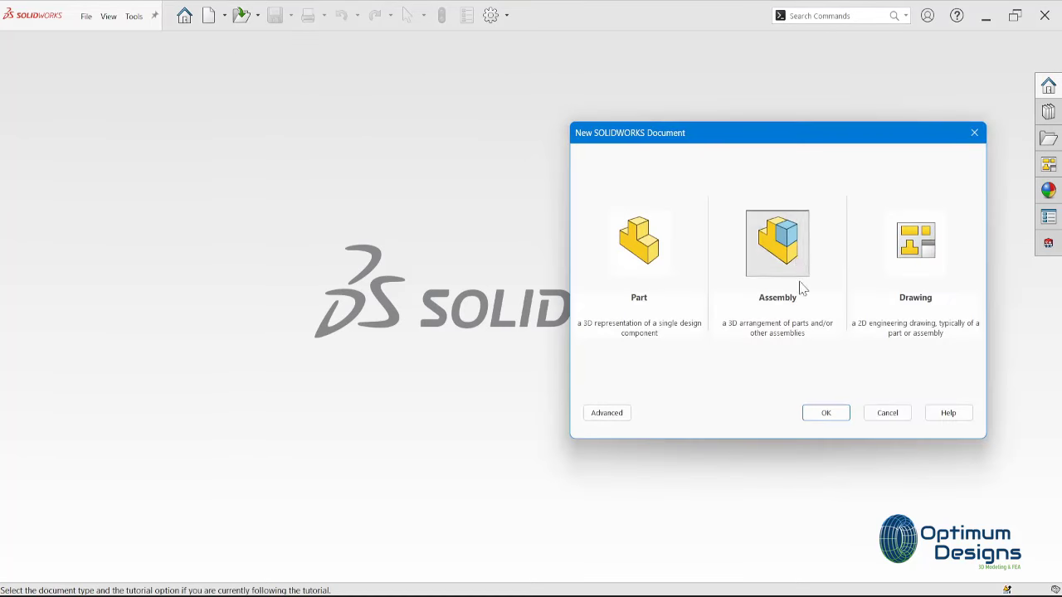
click(819, 412)
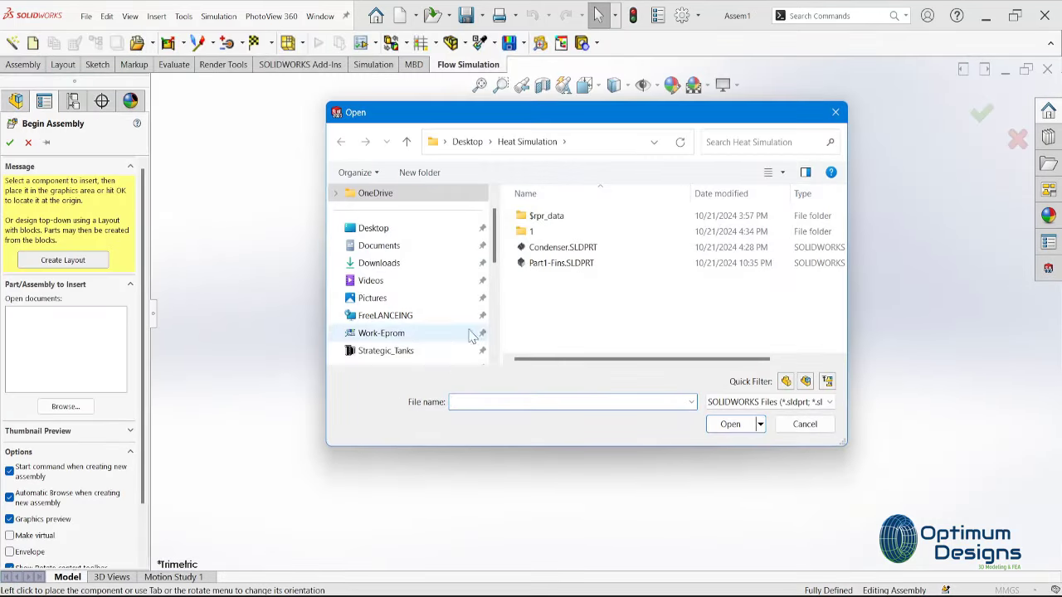
Insert Part1-Fins.SLDPRT as the first component and orbit to face the hole plate.
click(573, 263)
click(720, 424)
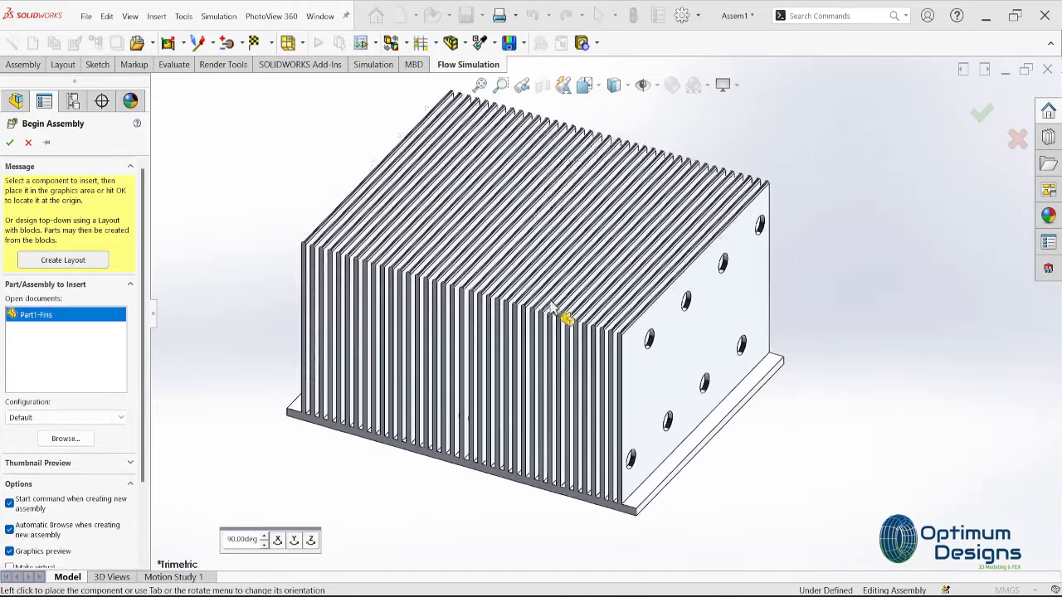
click(561, 307)
middle_drag(569, 279, 361, 177)
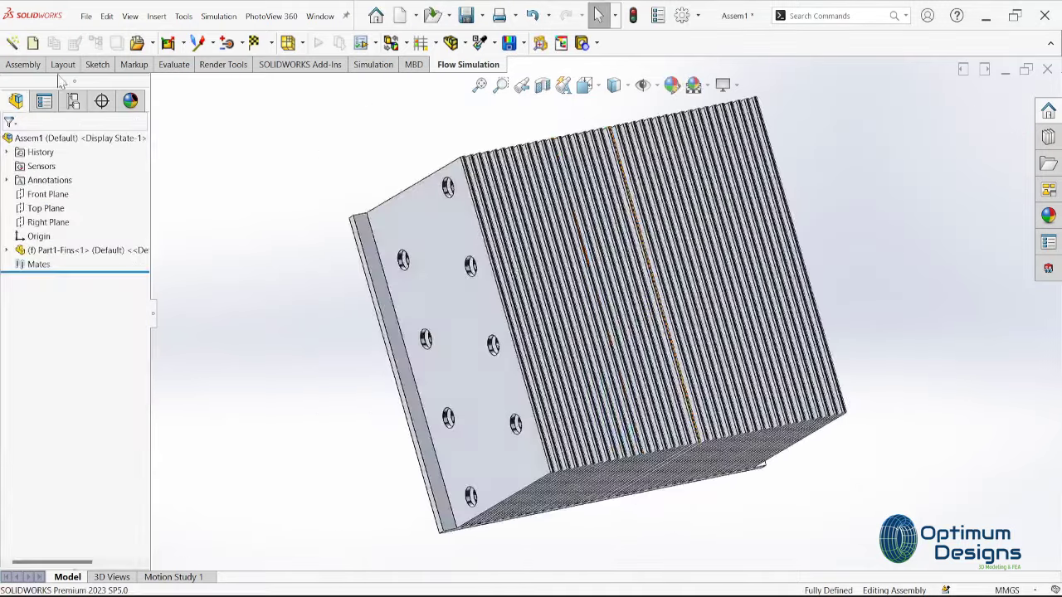
click(47, 44)
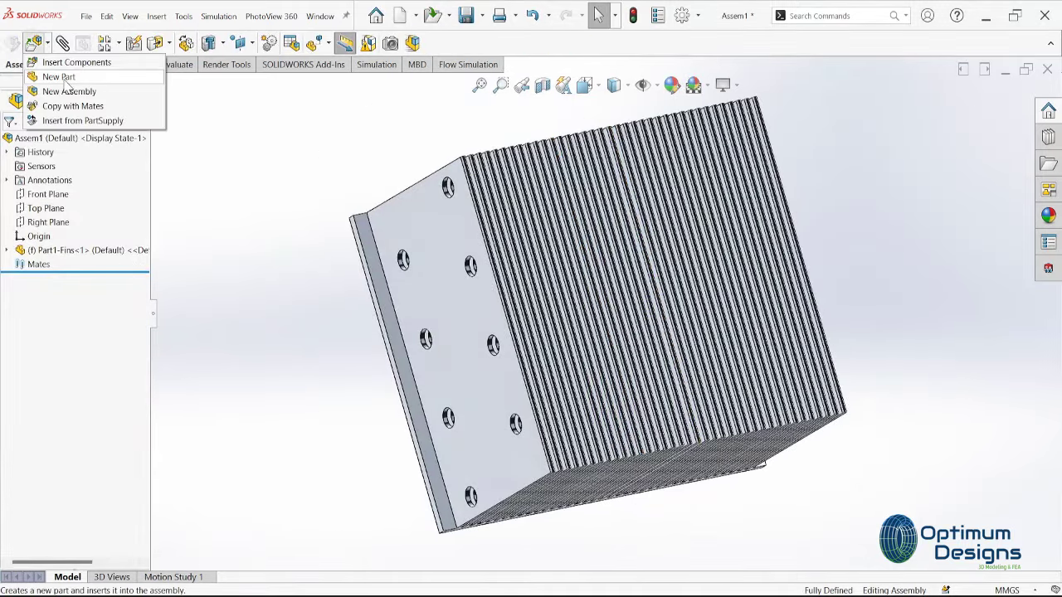
Insert a new in-context part and start its sketch on the heat sink's hole-plate face.
click(65, 80)
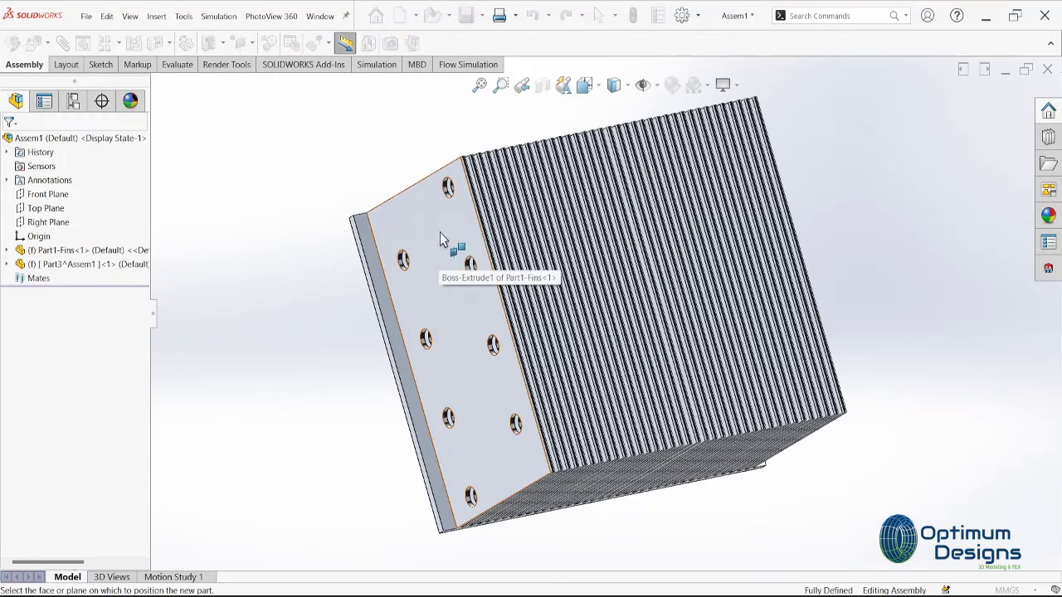
click(99, 64)
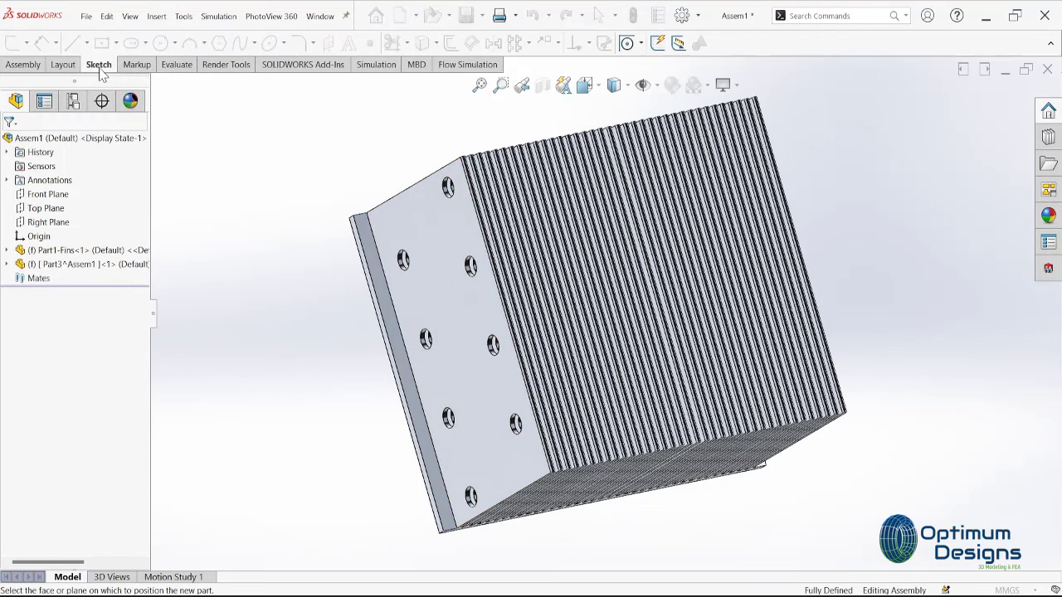
click(435, 219)
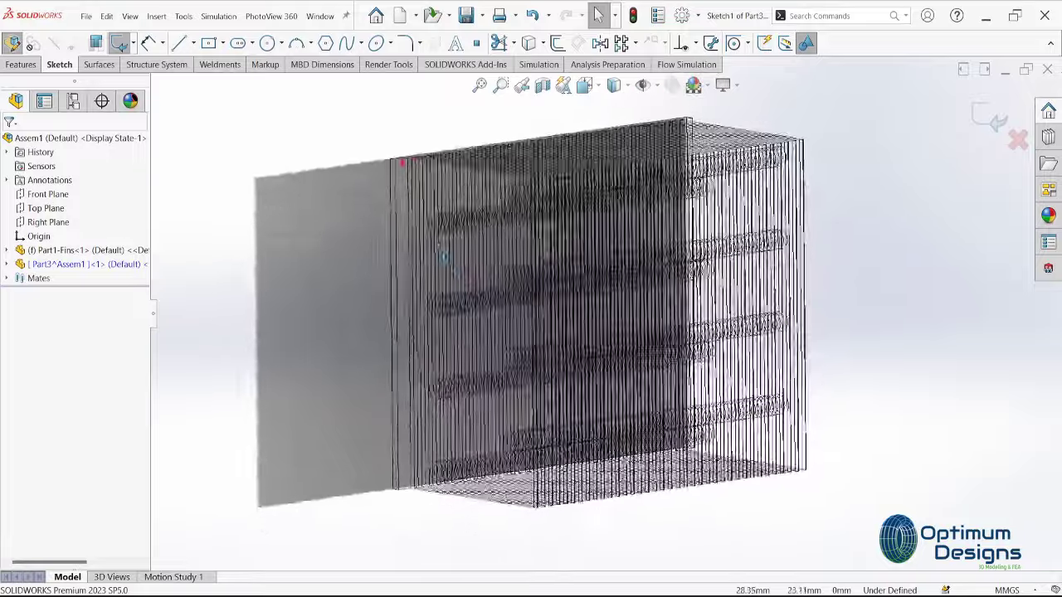
middle_drag(531, 299, 373, 183)
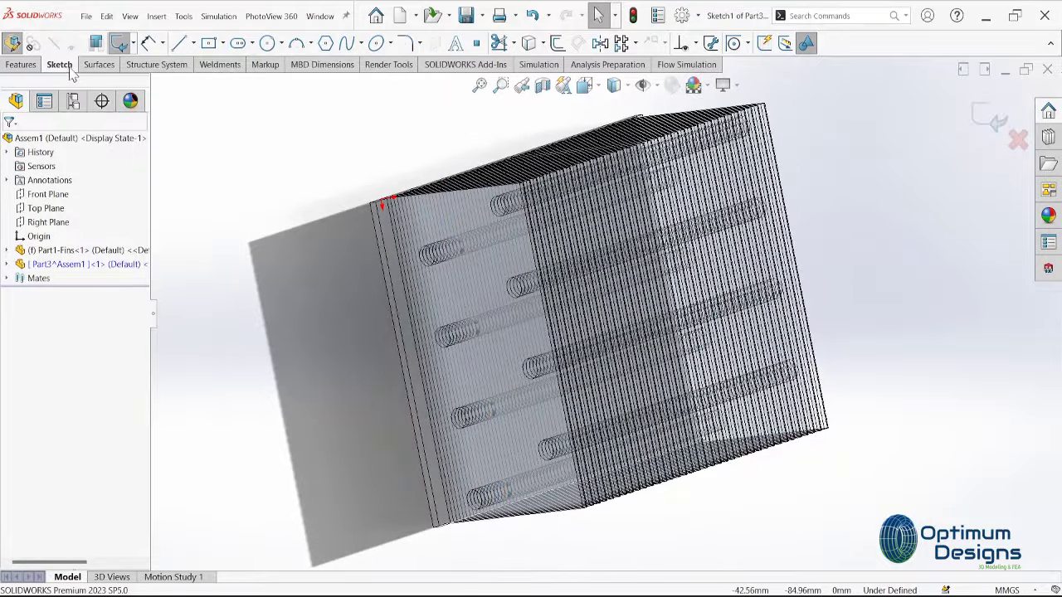
Exit the plate-face sketch, start 3DSketch1, and change the Part1-Fins transparency.
click(120, 43)
click(133, 43)
click(146, 76)
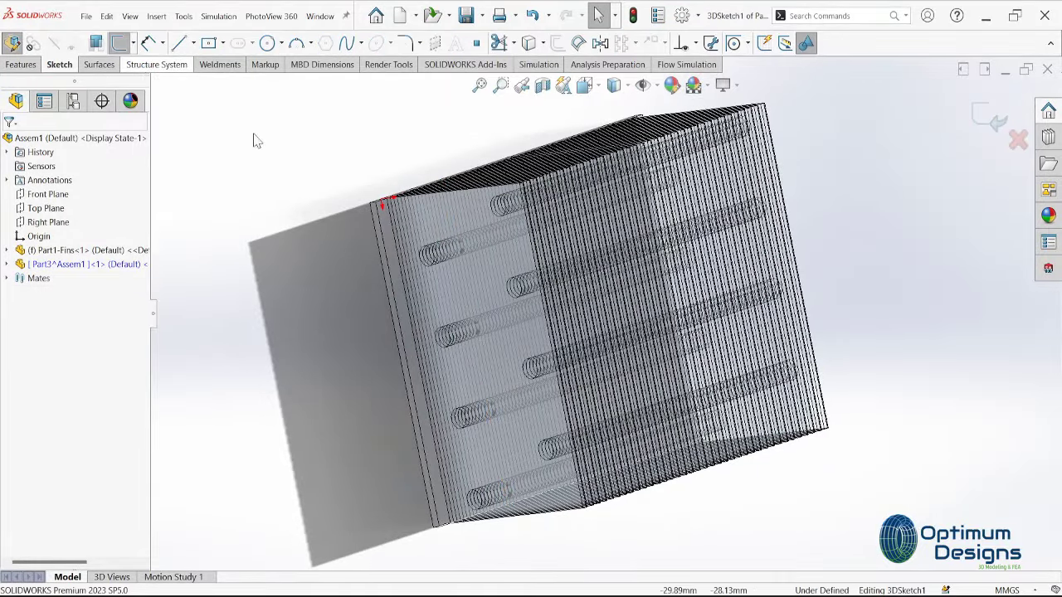
right_click(111, 251)
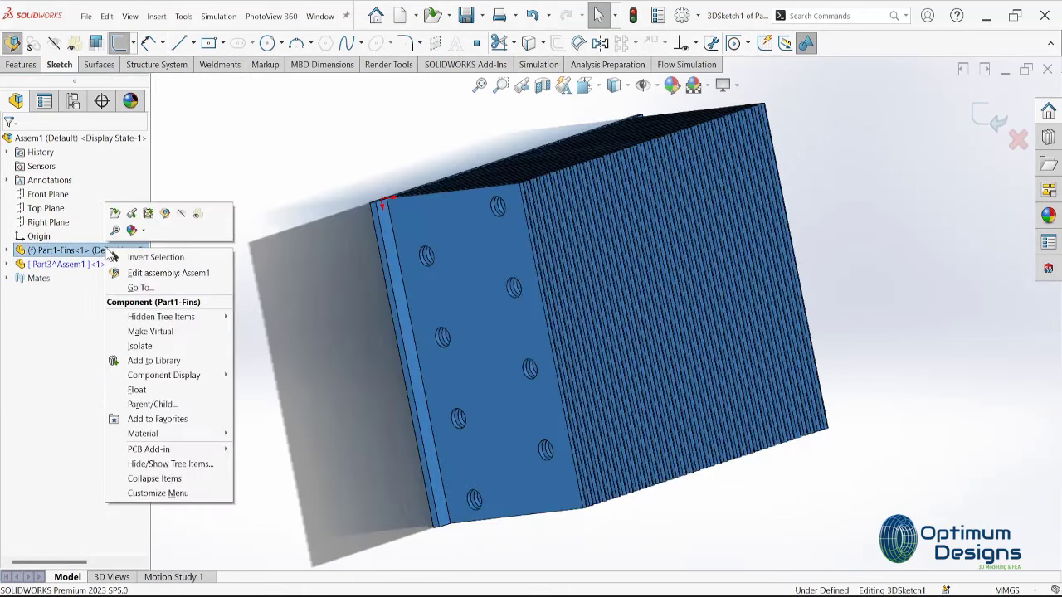
click(197, 215)
Draw a 3D line from a hole centre straight out along Z on the YZ plane, then check its properties.
click(178, 43)
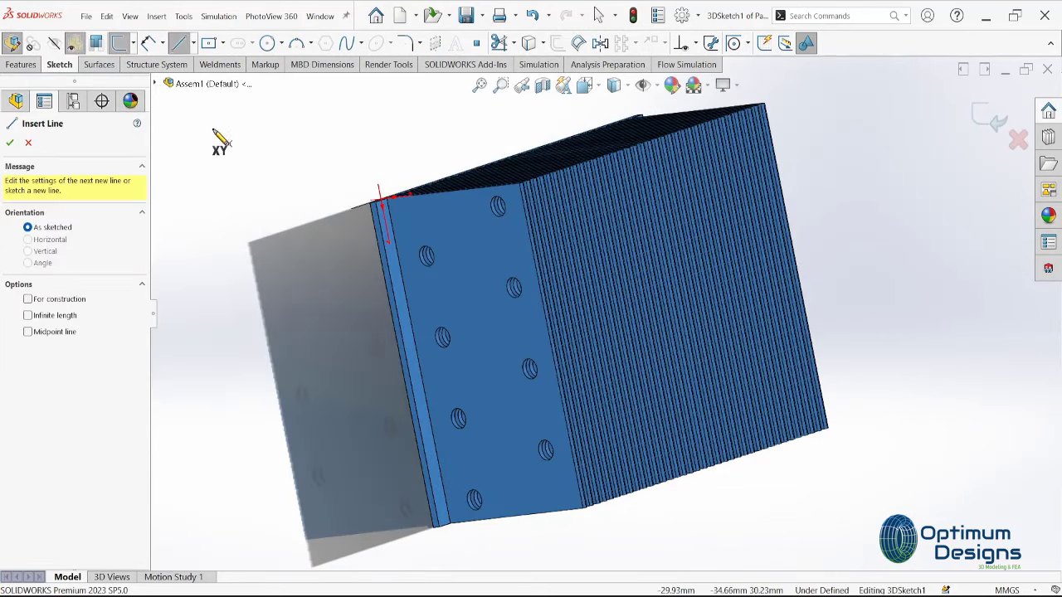
scroll(505, 214, down, 2)
scroll(533, 227, down, 5)
scroll(550, 237, down, 2)
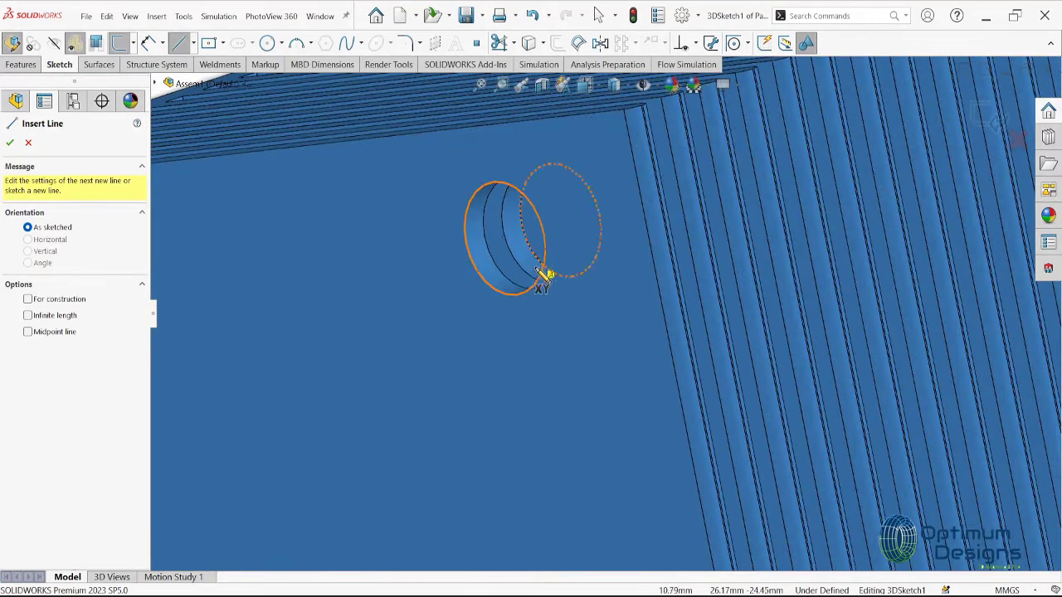
click(505, 239)
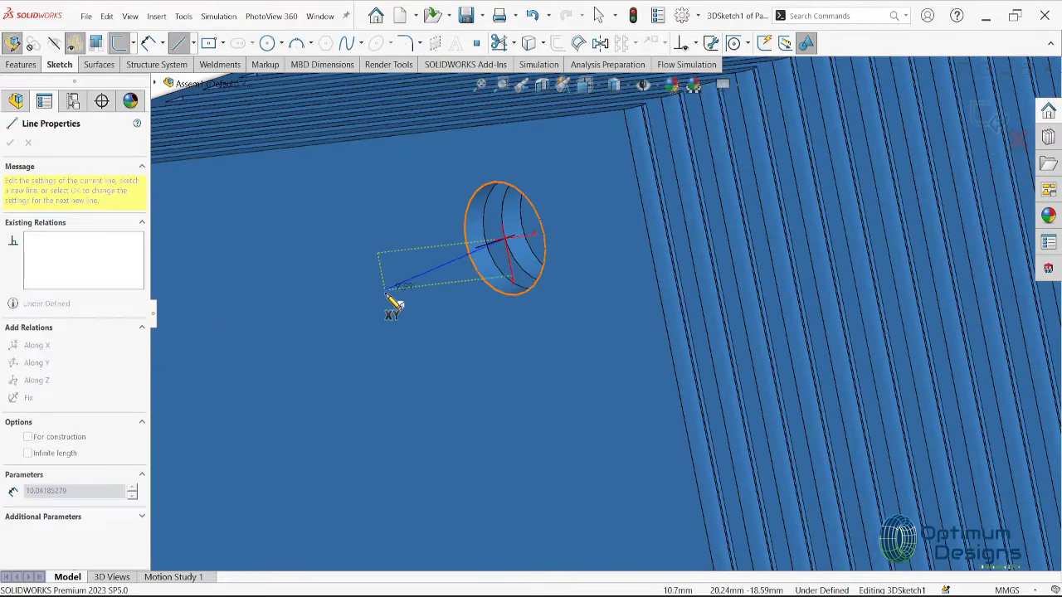
middle_drag(391, 315, 373, 372)
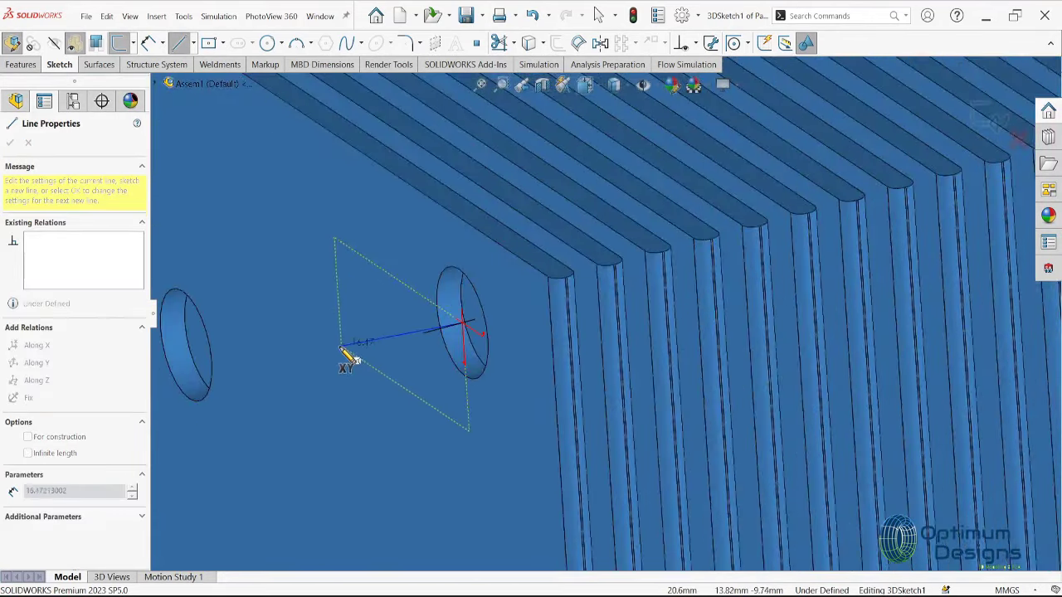
key(Tab)
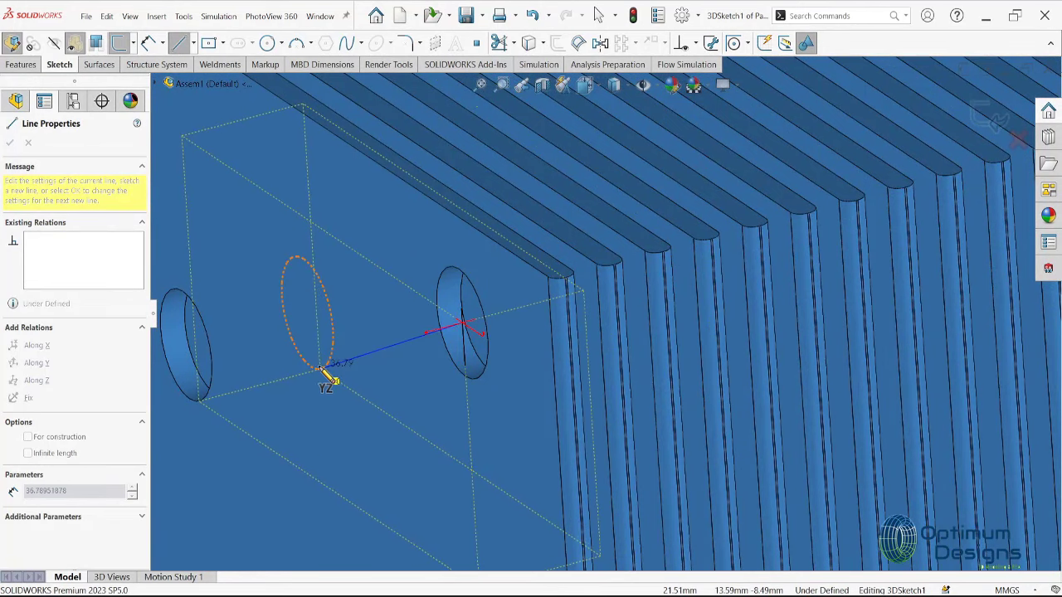
double_click(316, 362)
key(Escape)
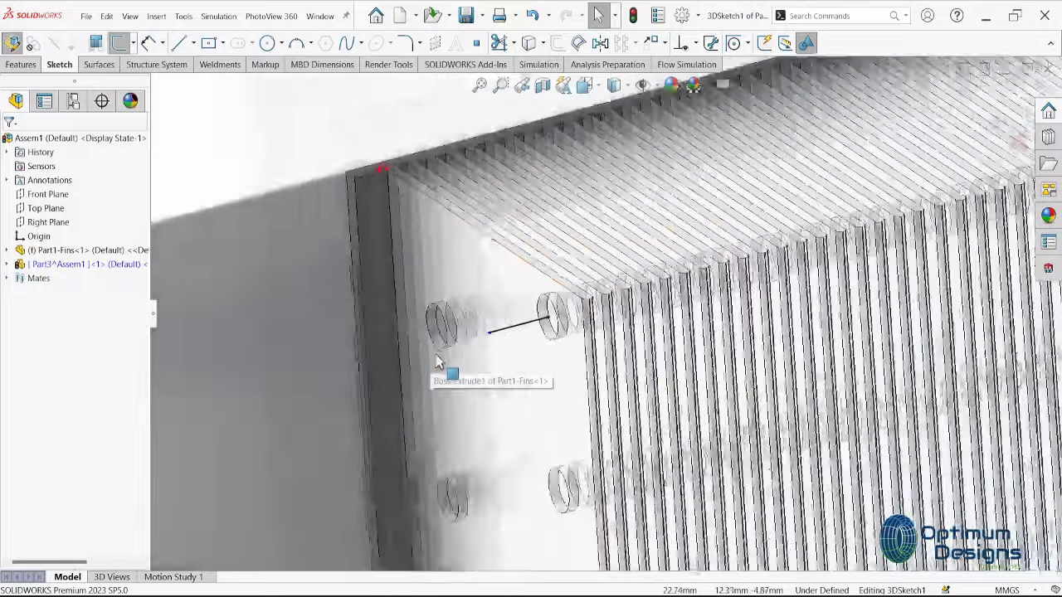
scroll(564, 268, down, 5)
click(563, 266)
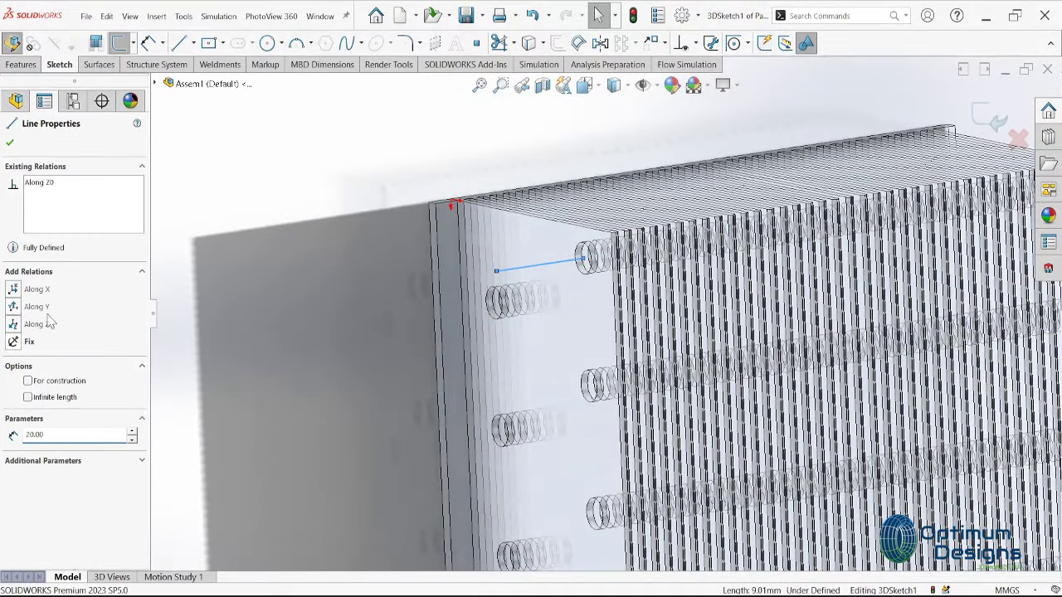
click(10, 145)
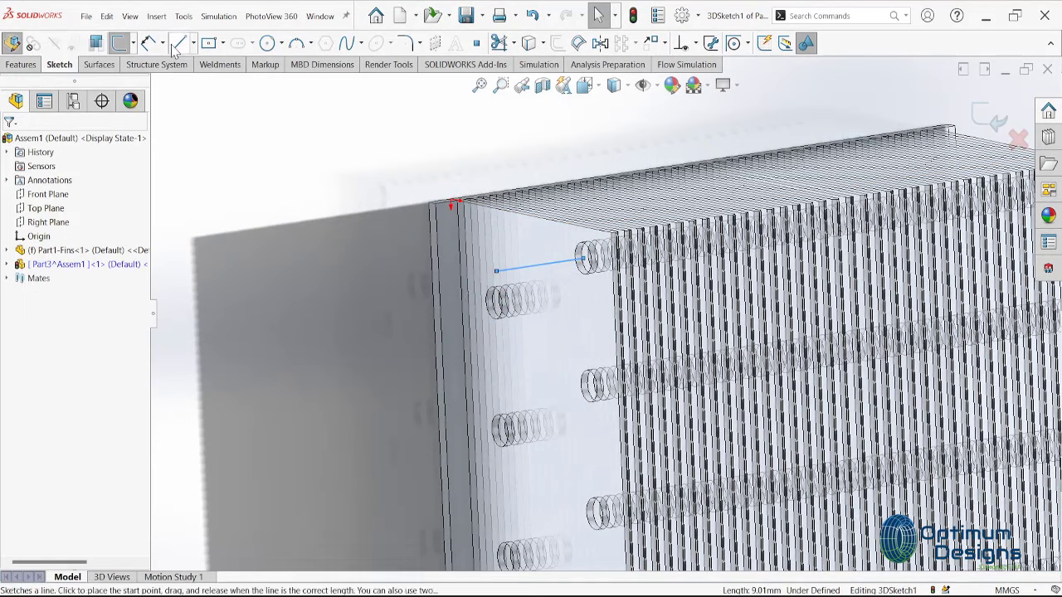
Draw lead lines outward from the next hole centre and from the upper and lower holes.
key(l)
scroll(502, 332, down, 2)
scroll(510, 332, down, 3)
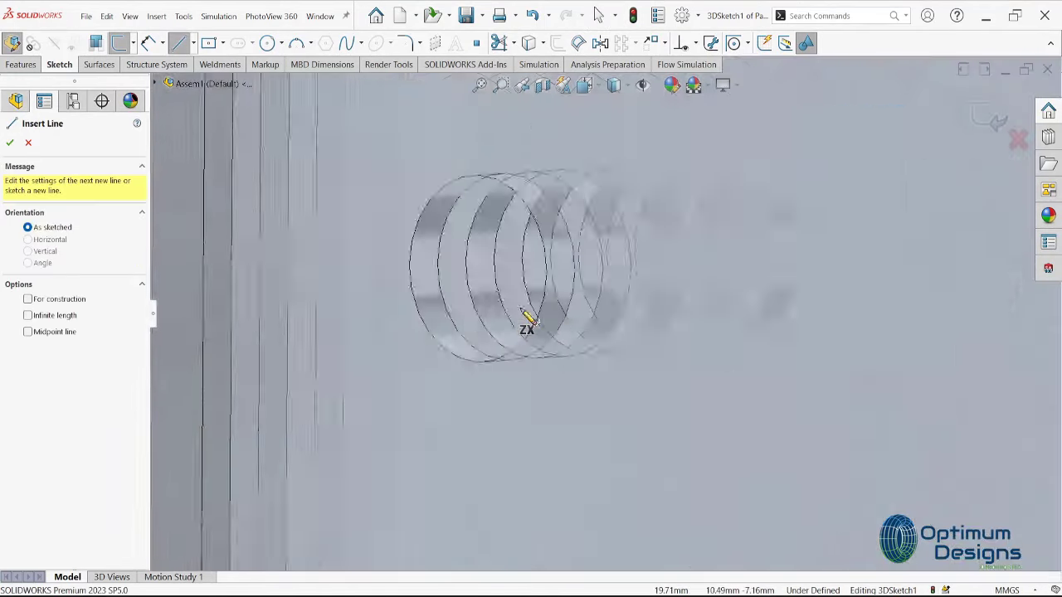
scroll(515, 336, down, 3)
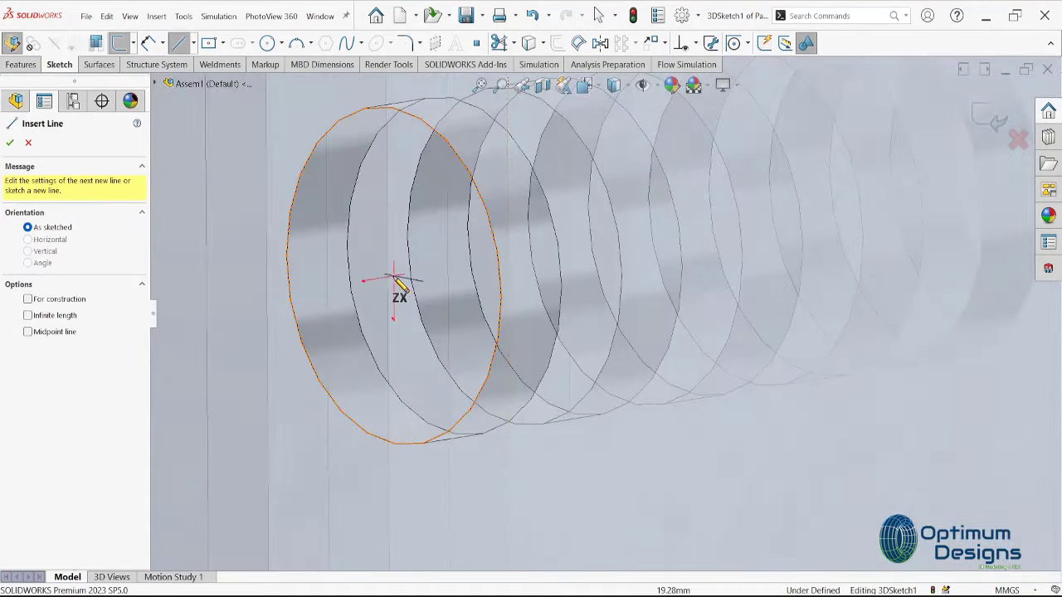
click(394, 277)
click(200, 308)
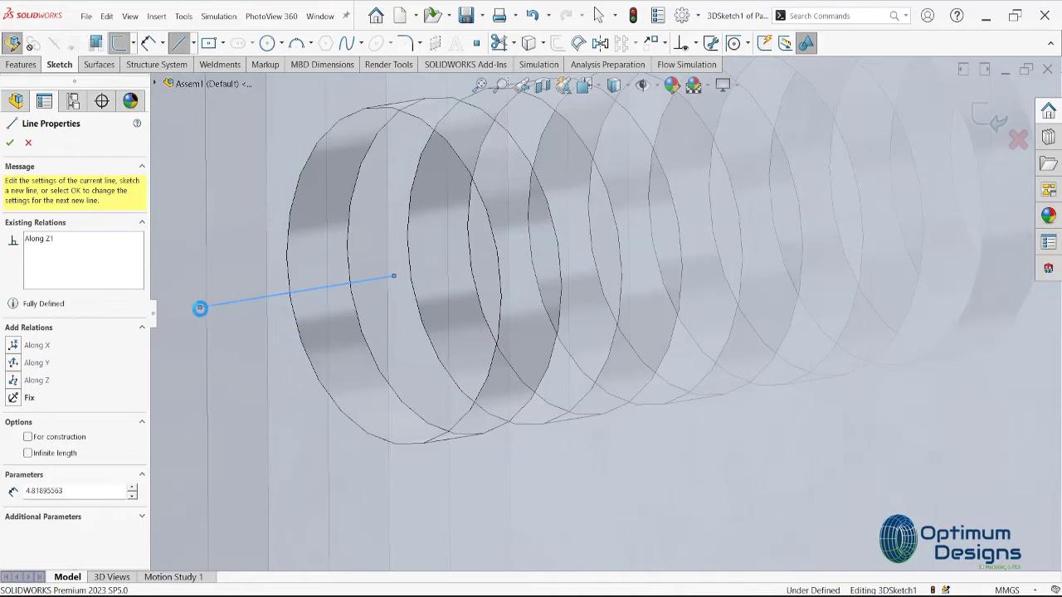
key(Escape)
scroll(450, 316, up, 3)
scroll(450, 316, up, 3)
scroll(680, 274, down, 2)
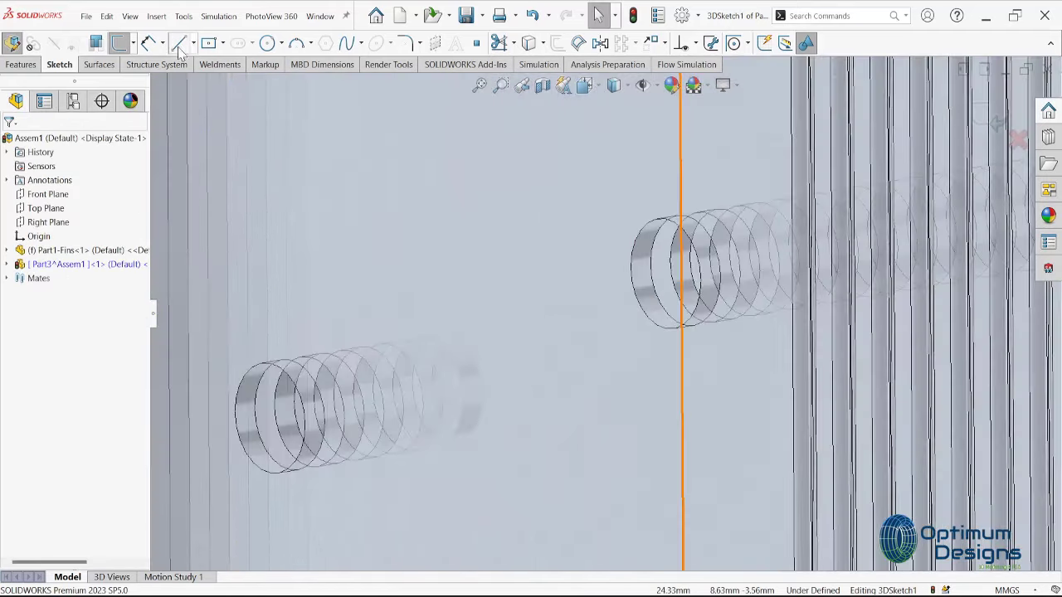
click(178, 43)
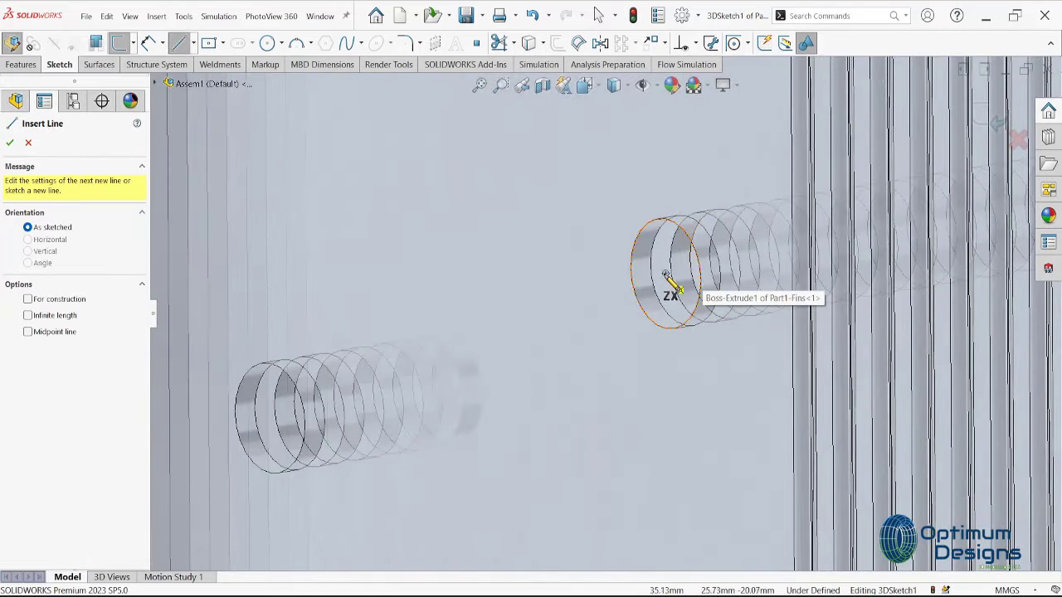
drag(666, 274, 544, 293)
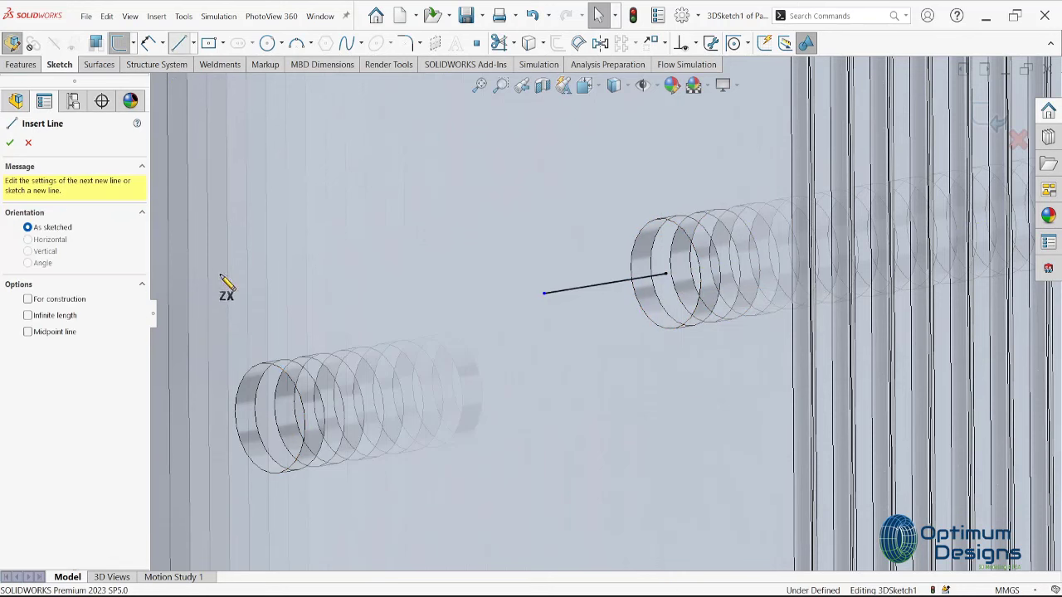
drag(271, 417, 169, 433)
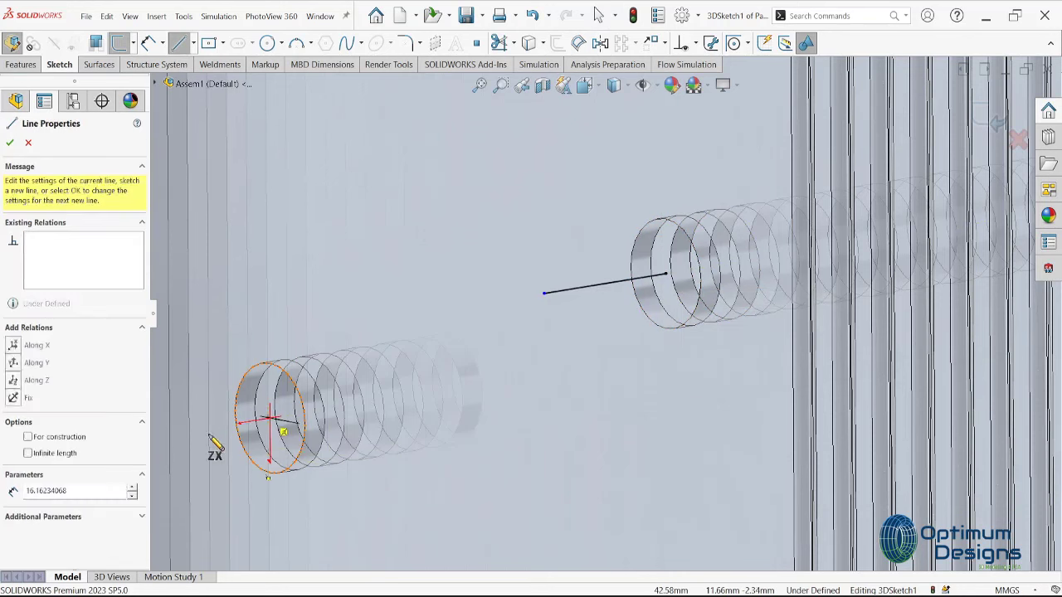
key(Escape)
Draw lead lines from the upper-right, left, lower-left and lower-right hole centres.
middle_drag(282, 410, 563, 286)
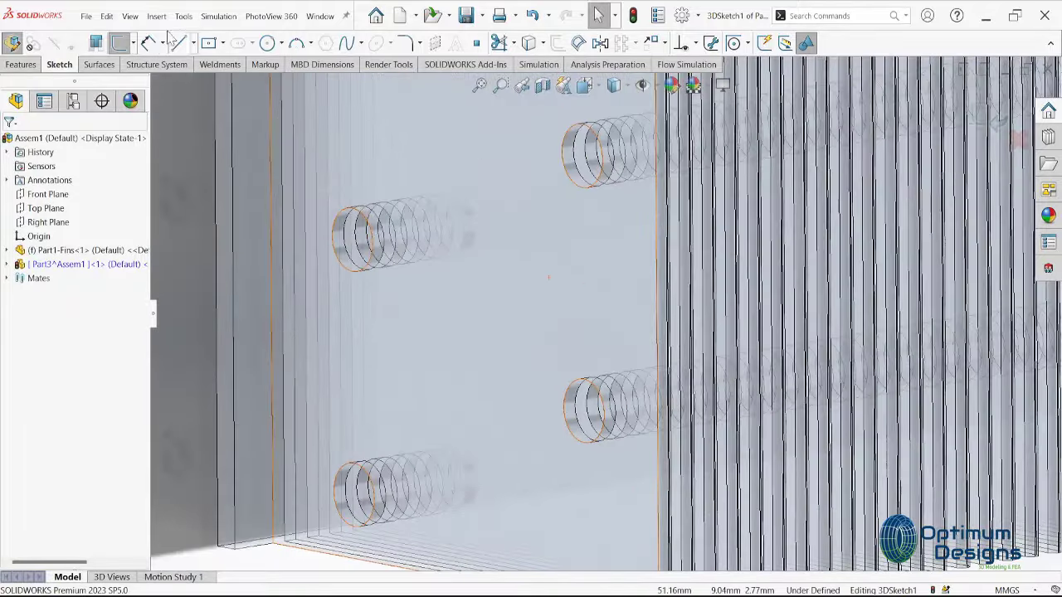
key(l)
click(583, 156)
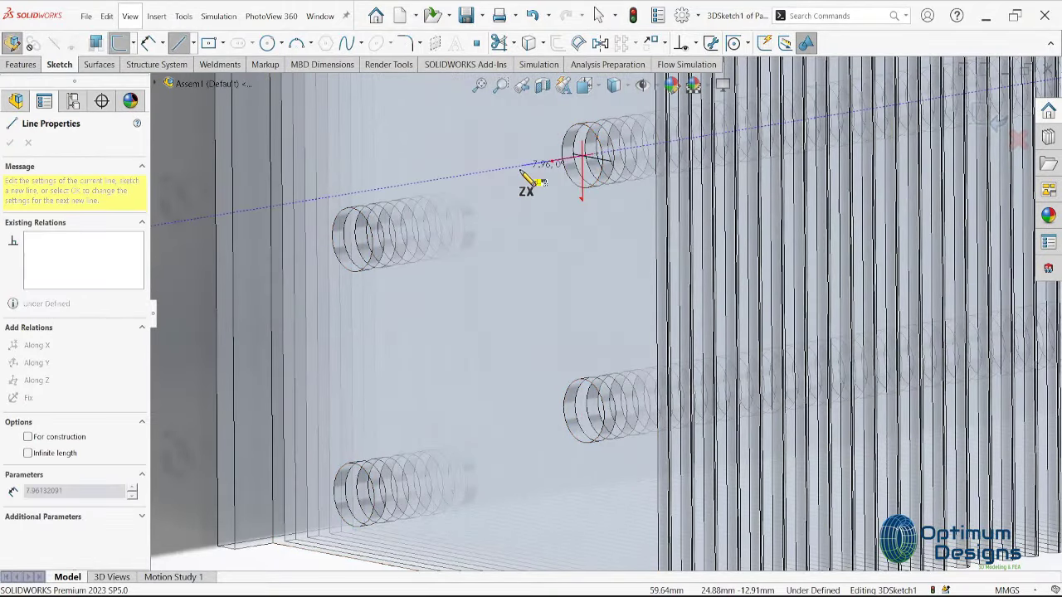
double_click(508, 169)
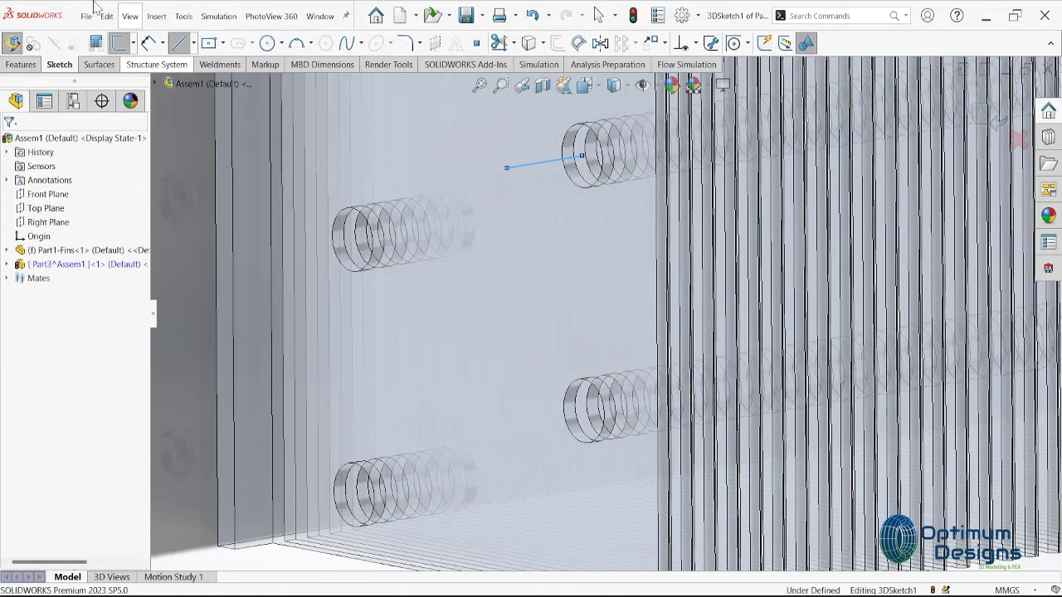
click(353, 240)
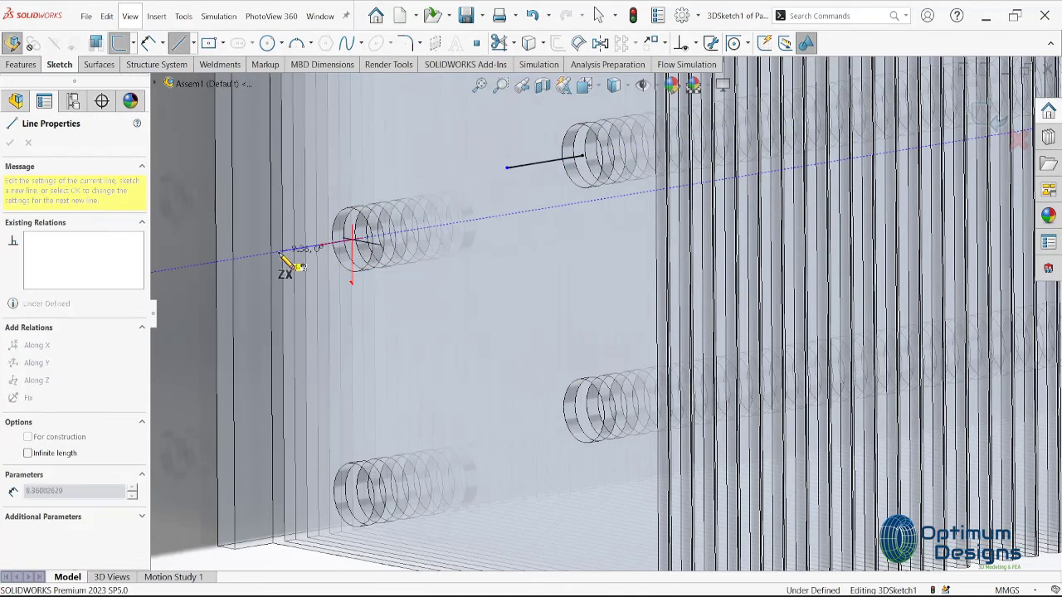
double_click(277, 251)
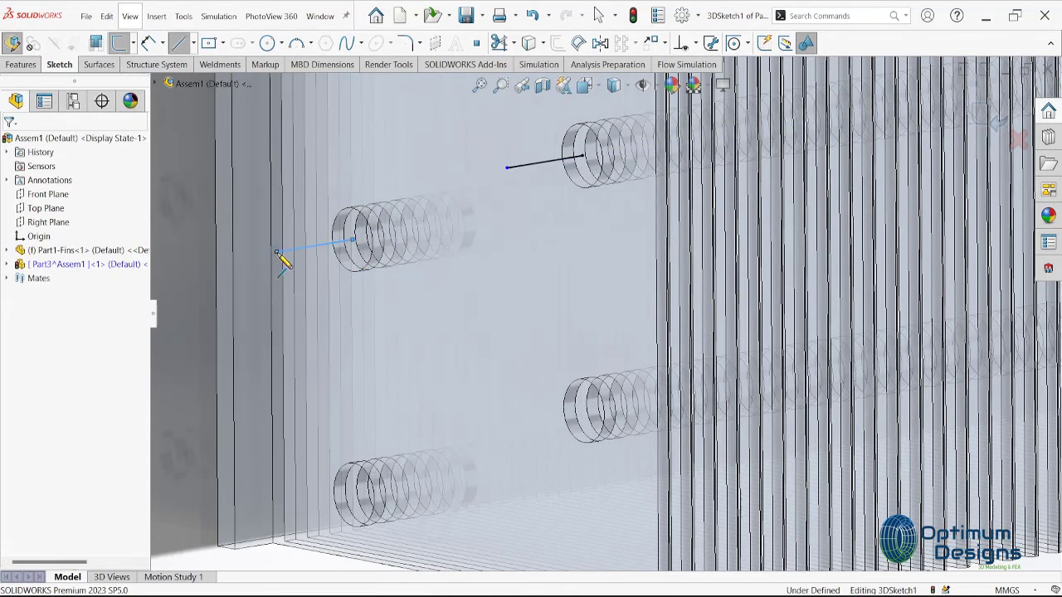
click(355, 496)
double_click(251, 511)
key(Escape)
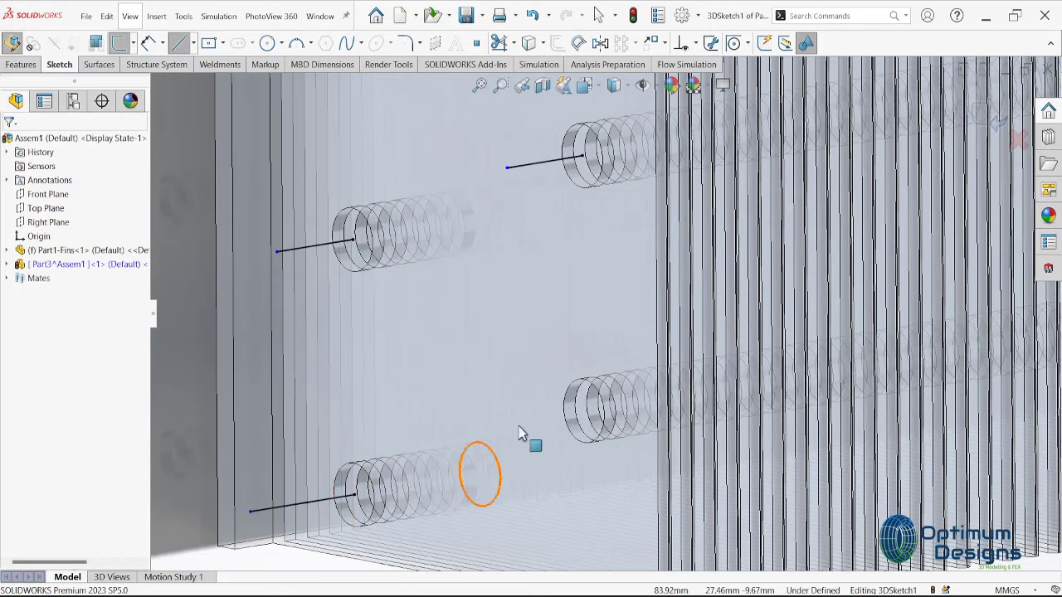
click(180, 44)
click(583, 412)
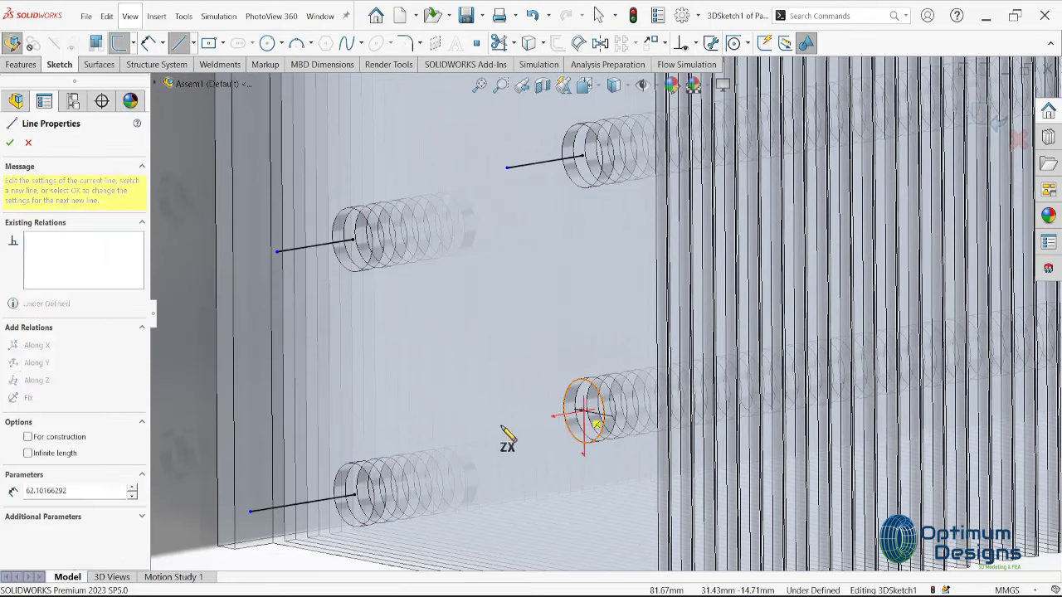
double_click(479, 426)
key(Escape)
scroll(516, 311, up, 5)
Dimension the top lead line to 20 mm.
middle_drag(516, 321, 558, 182)
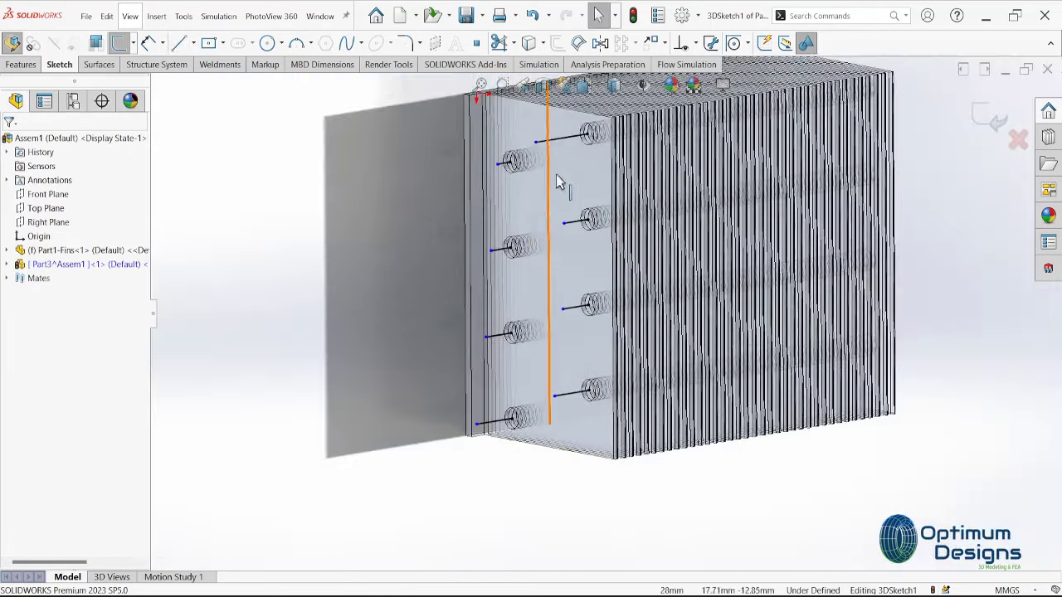
drag(429, 456, 466, 467)
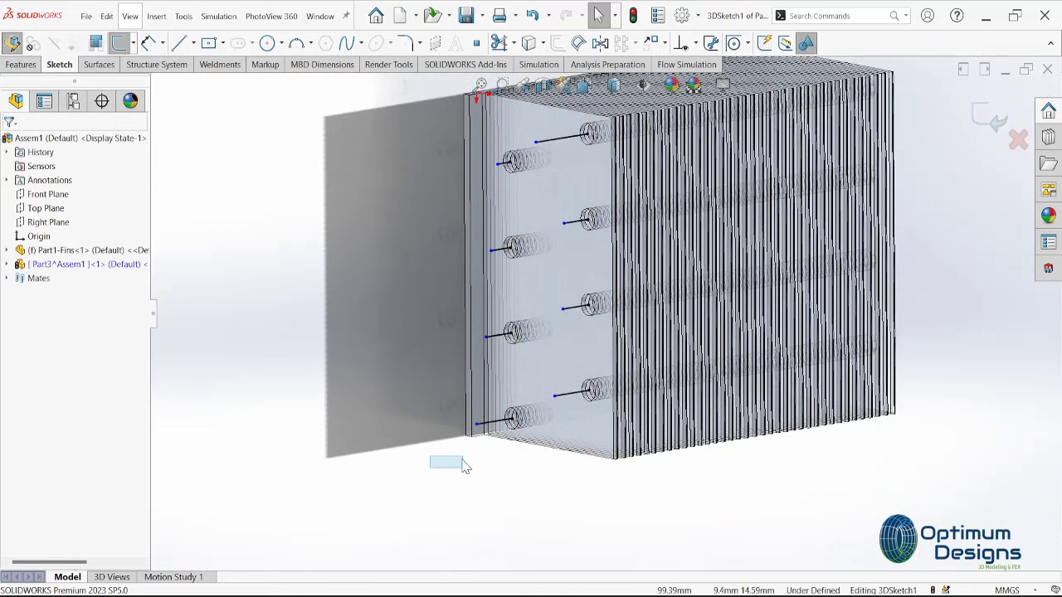
click(547, 138)
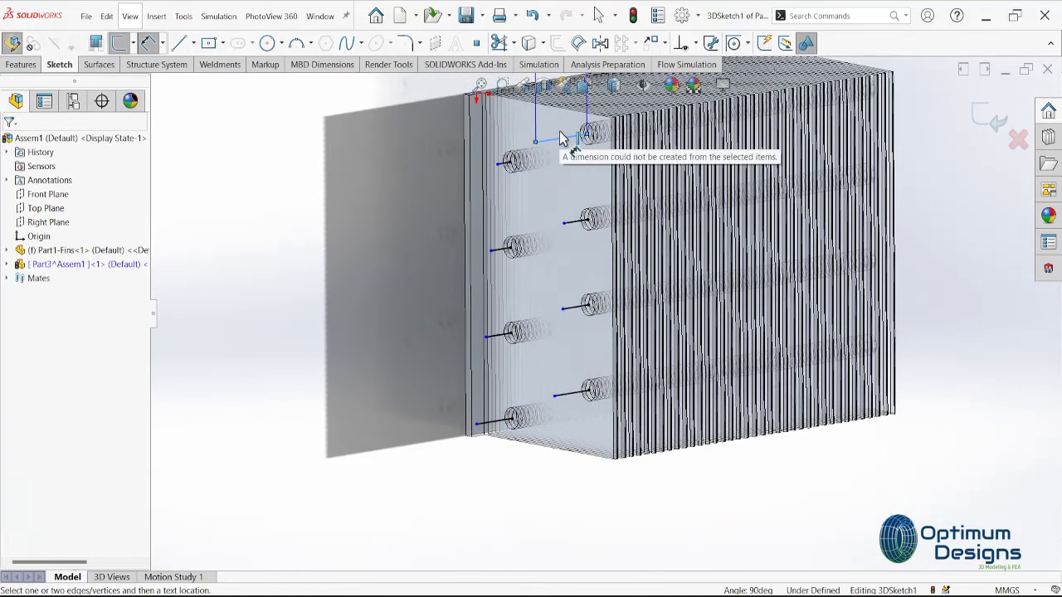
scroll(560, 141, down, 2)
click(567, 137)
click(499, 115)
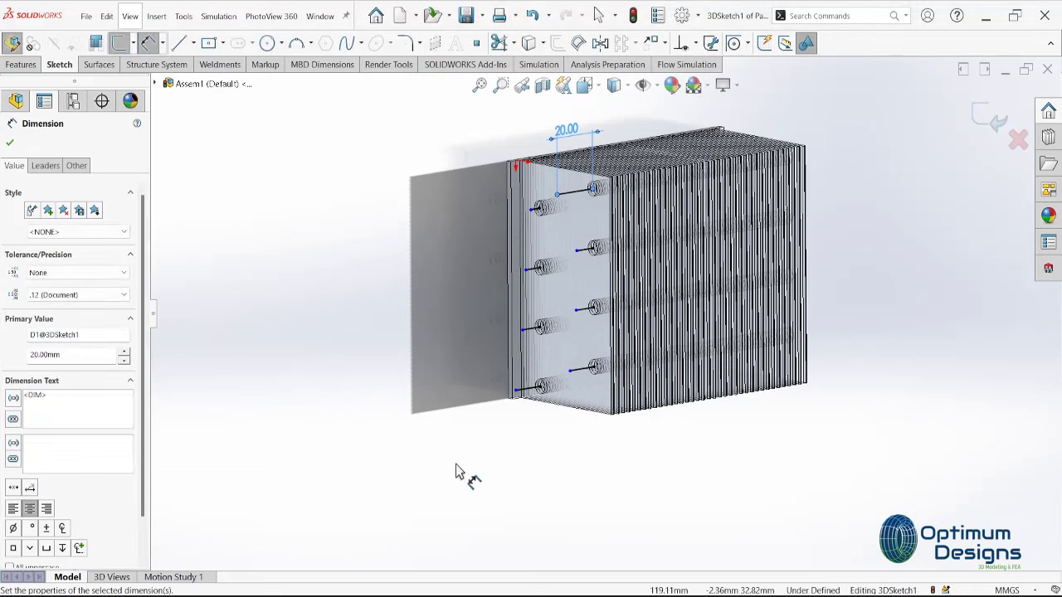
Select all eight lead lines and make them parallel to the X axis.
drag(459, 453, 617, 194)
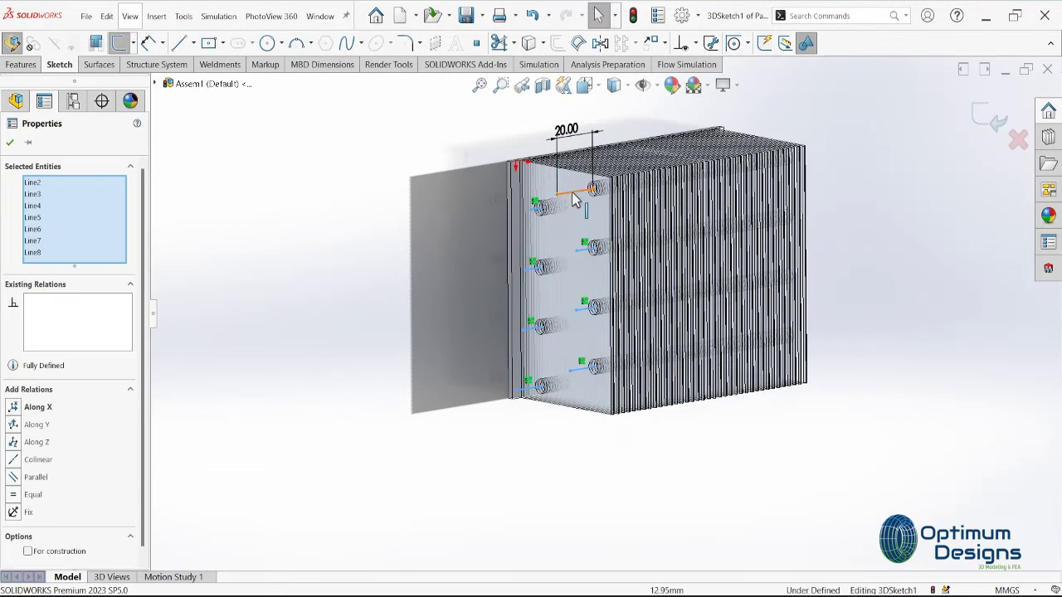
ctrl+click(575, 202)
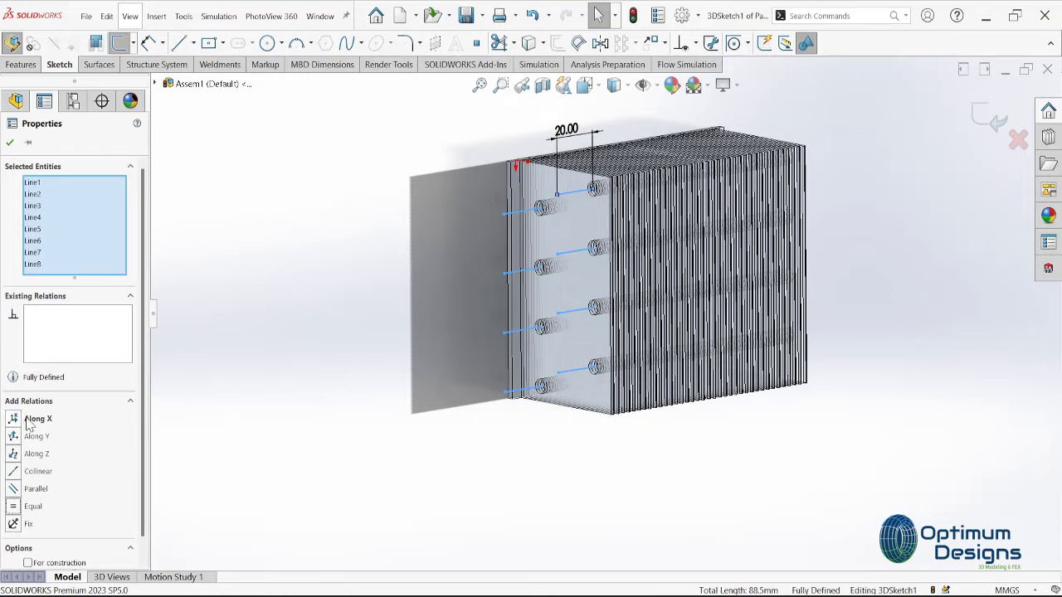
click(9, 142)
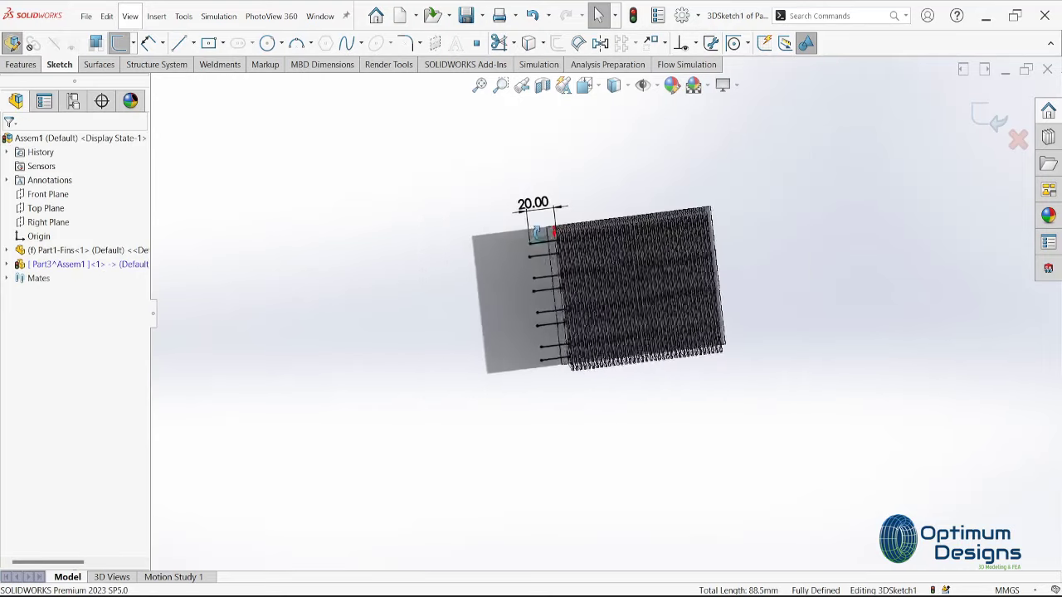
click(178, 43)
Orbit to the fin block's far side and draw the first lead line from a hole centre.
scroll(735, 267, down, 3)
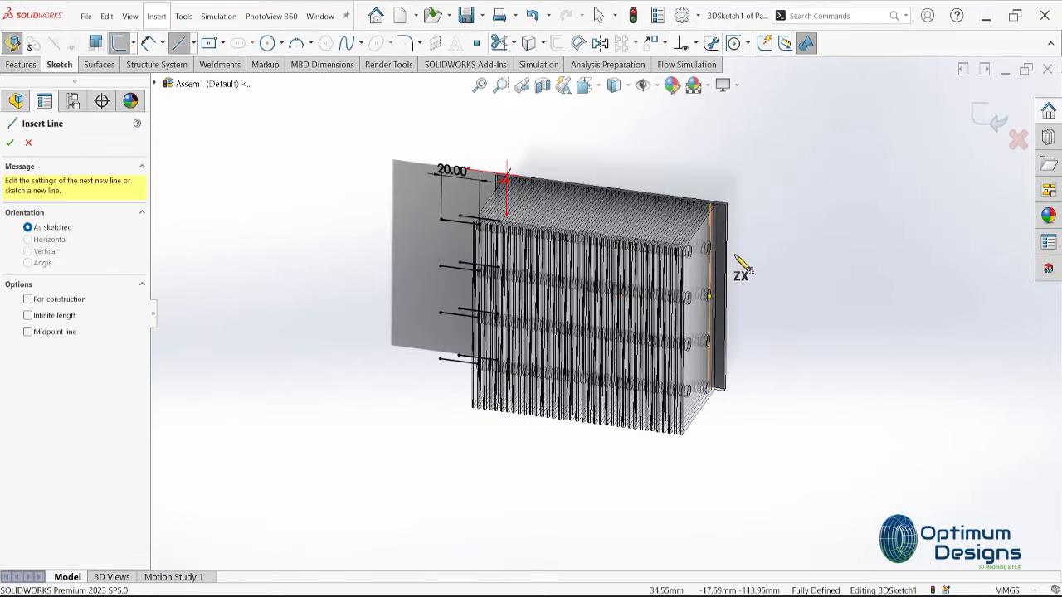
scroll(651, 302, down, 3)
scroll(622, 295, down, 2)
mouse_move(621, 294)
middle_down()
mouse_move(604, 325)
mouse_move(668, 320)
mouse_move(641, 305)
middle_up()
scroll(640, 305, down, 3)
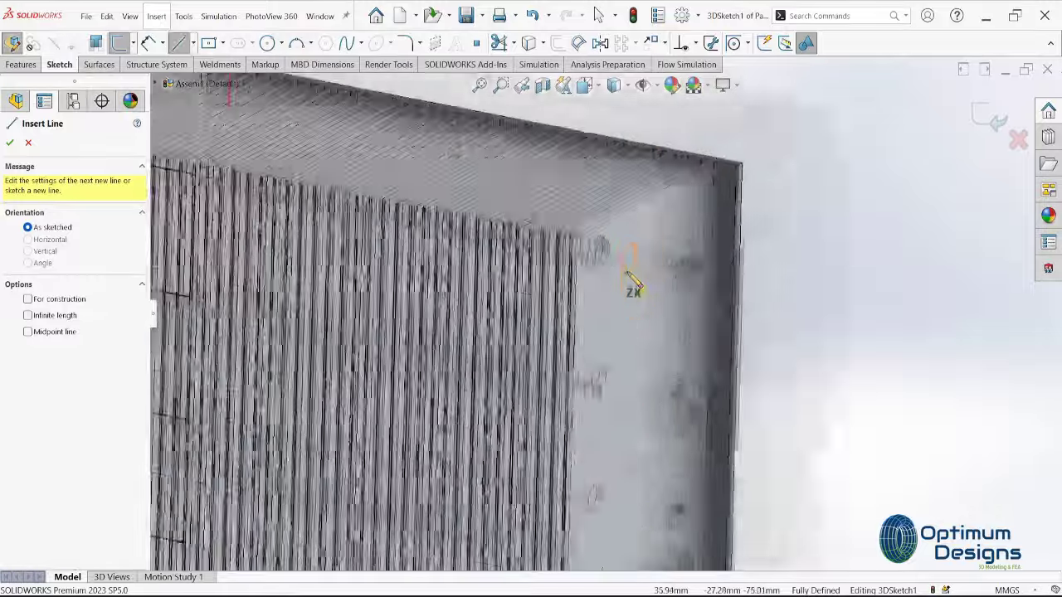
scroll(630, 282, down, 4)
click(539, 247)
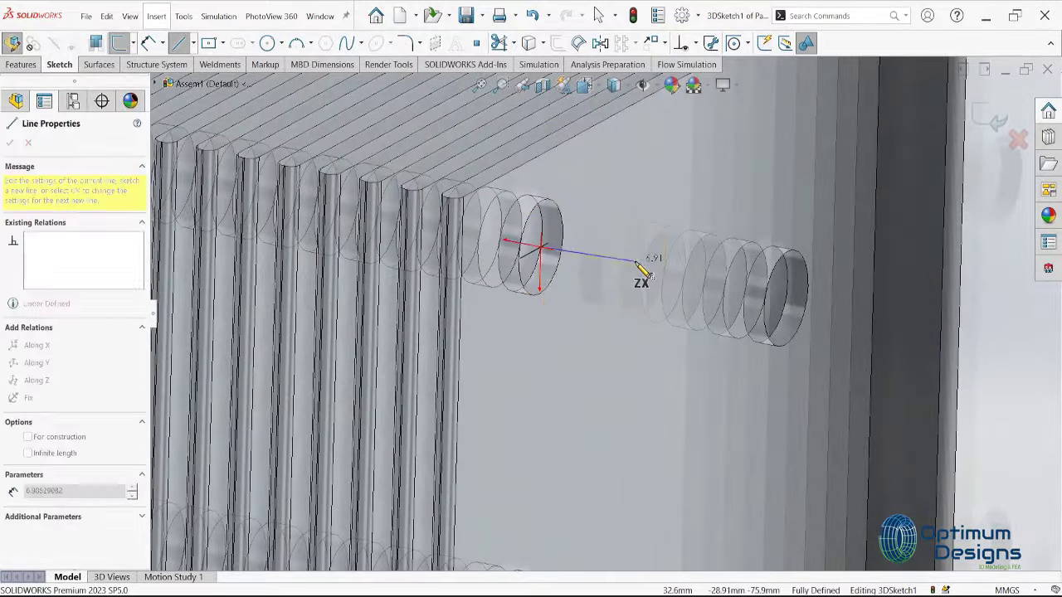
click(636, 265)
key(Escape)
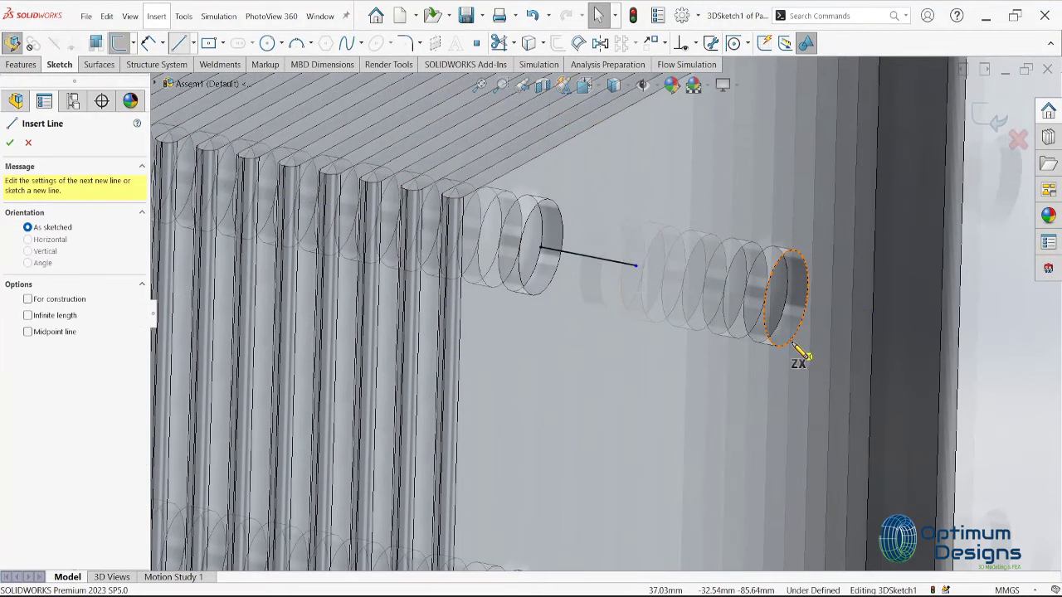
click(794, 308)
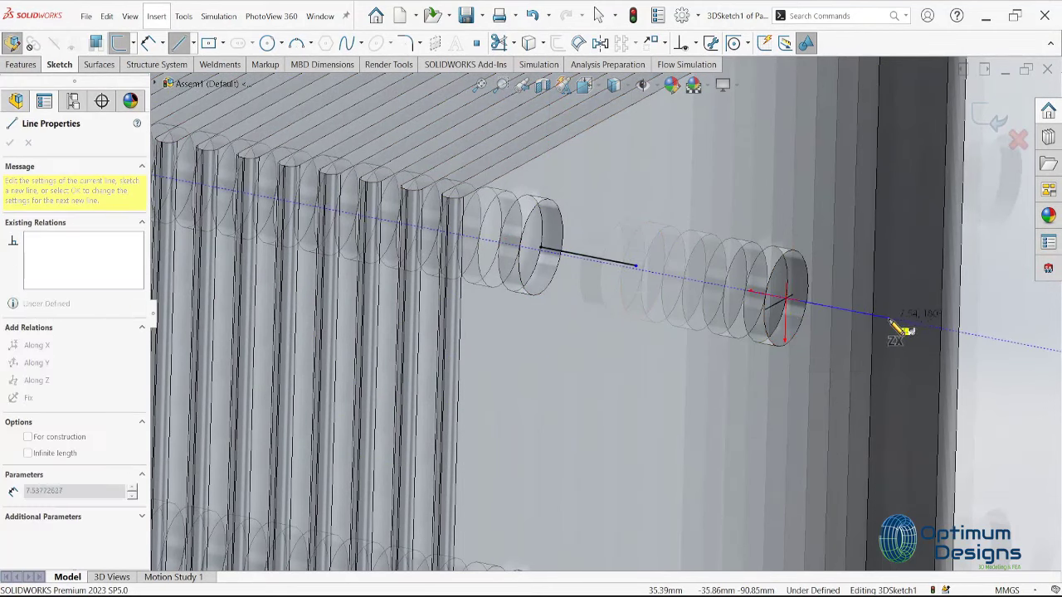
key(Escape)
scroll(896, 332, up, 5)
middle_drag(829, 273, 754, 252)
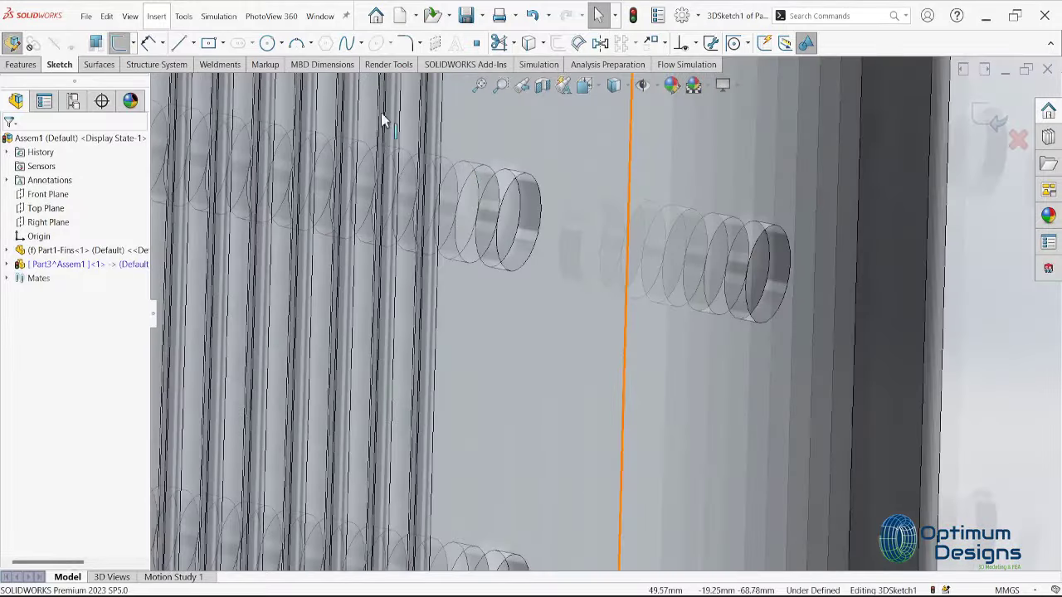
Draw lead lines out from the next left and right hole centres.
click(179, 43)
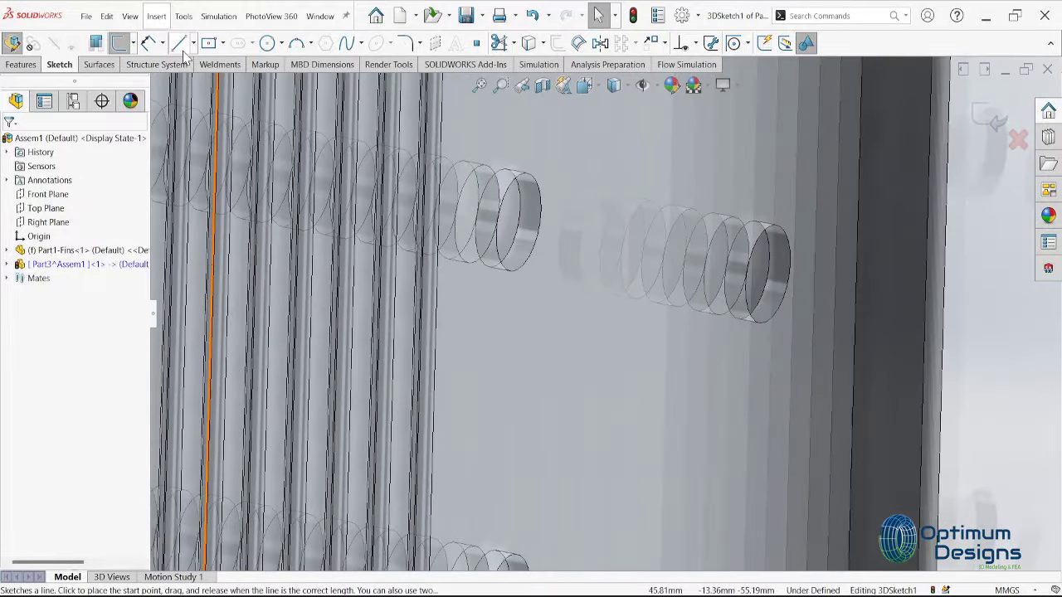
click(518, 223)
double_click(658, 248)
key(Escape)
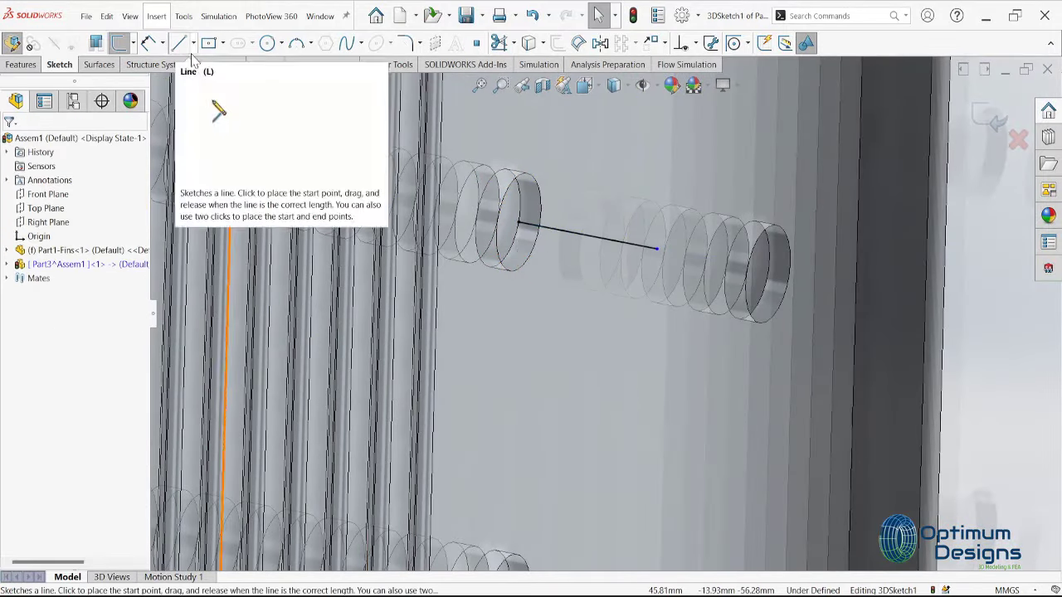
click(179, 43)
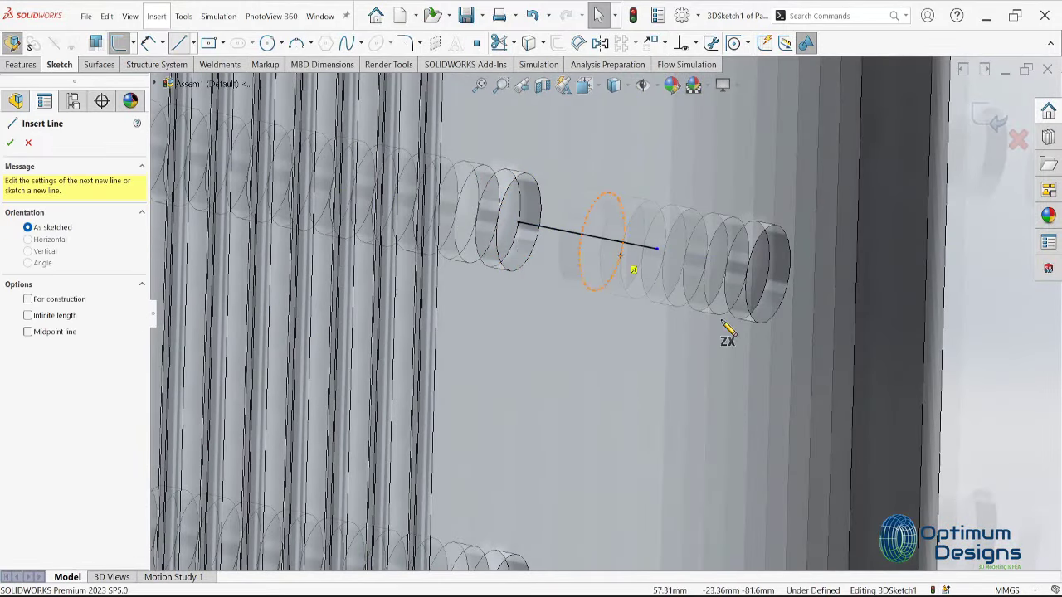
click(768, 272)
double_click(888, 299)
key(Escape)
scroll(824, 337, up, 5)
Orbit to the next pair of holes and draw a lead line from each centre.
middle_drag(825, 337, 830, 151)
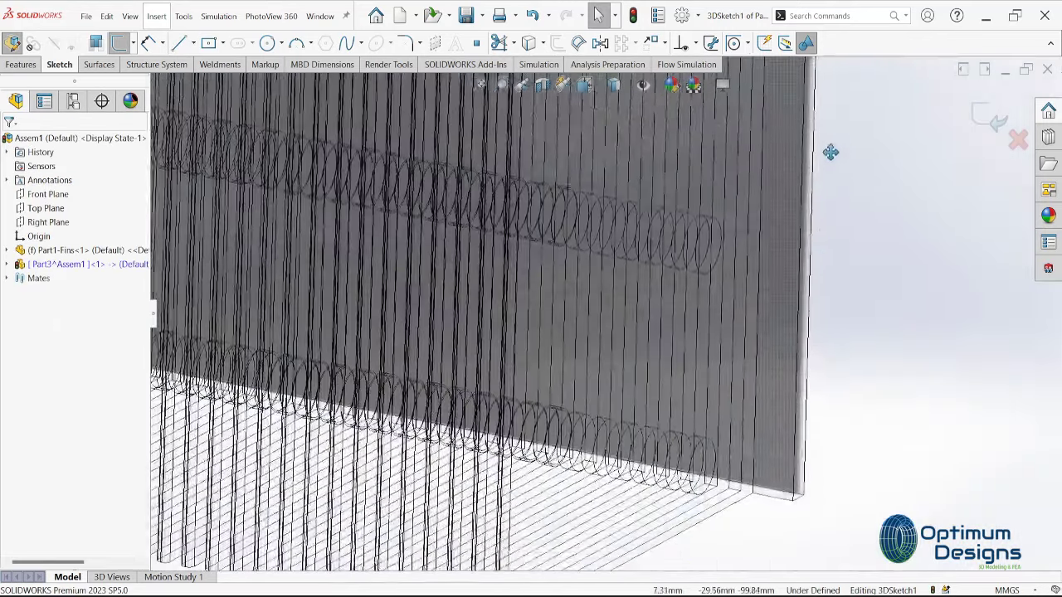
scroll(510, 175, down, 5)
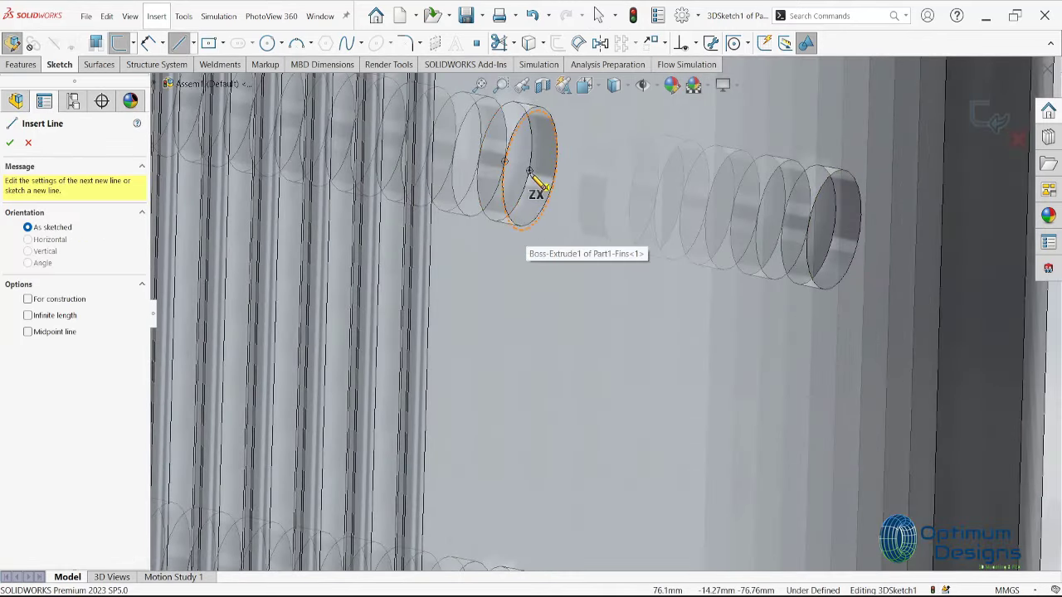
click(529, 171)
double_click(647, 193)
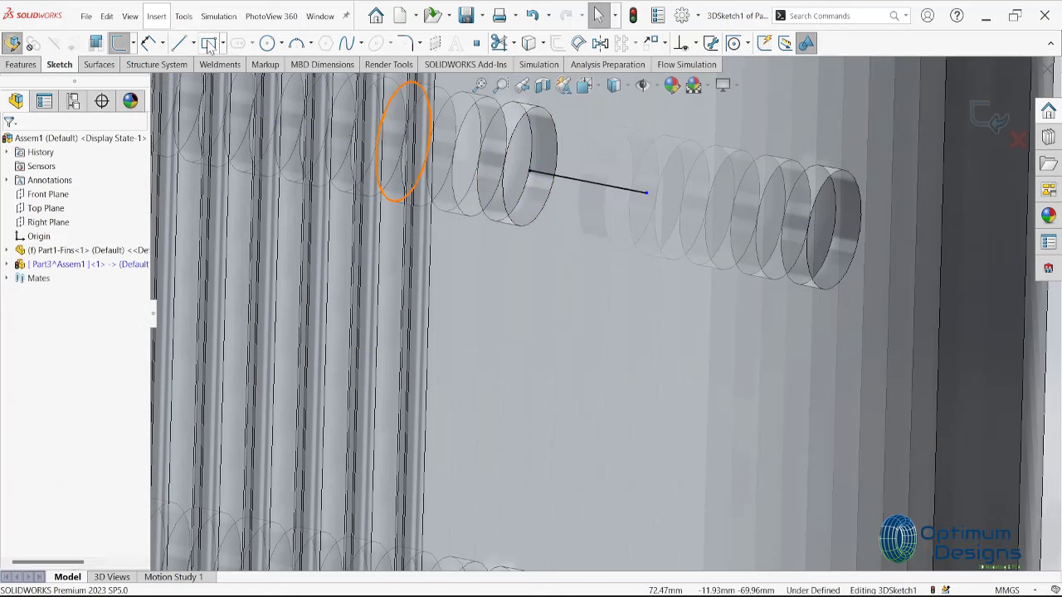
click(841, 243)
double_click(979, 264)
key(Escape)
mouse_move(907, 372)
middle_down()
mouse_move(829, 321)
mouse_move(612, 339)
middle_up()
scroll(611, 339, up, 2)
Draw the last two lead lines from the circle centres out past the end plate.
key(l)
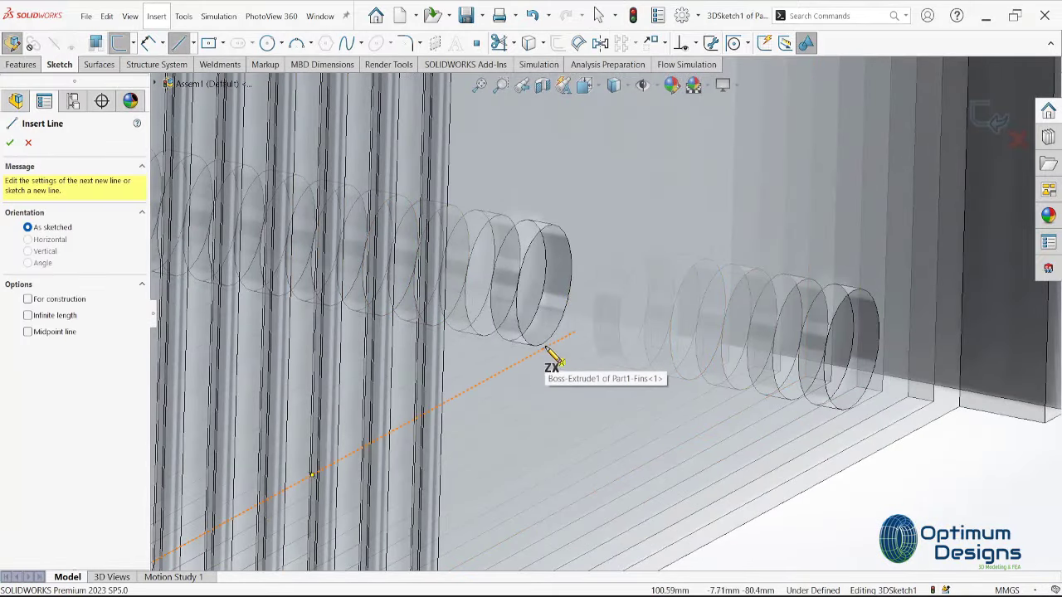
click(544, 287)
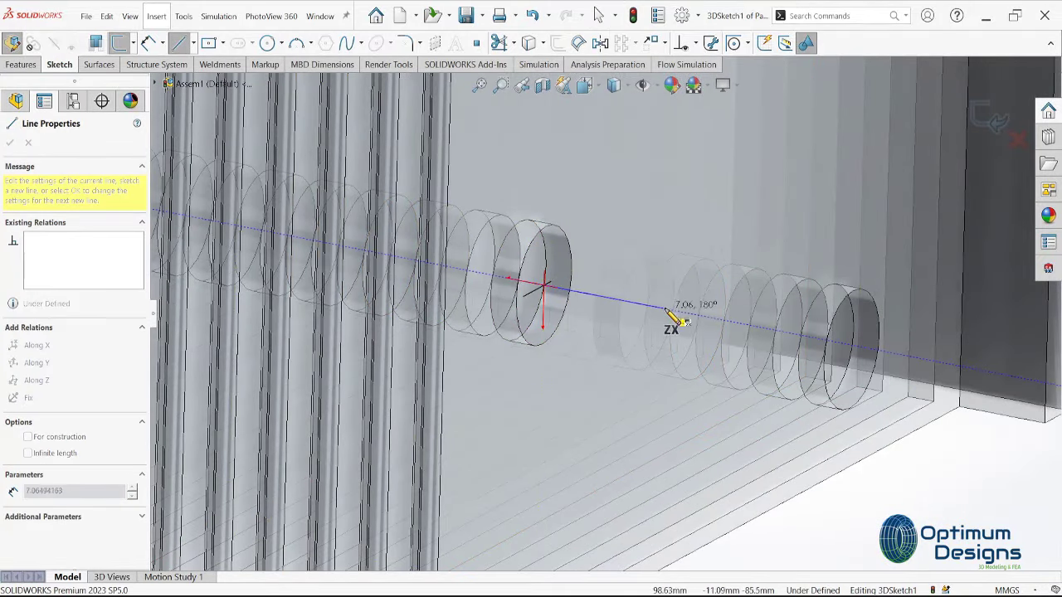
click(666, 310)
key(Escape)
click(179, 43)
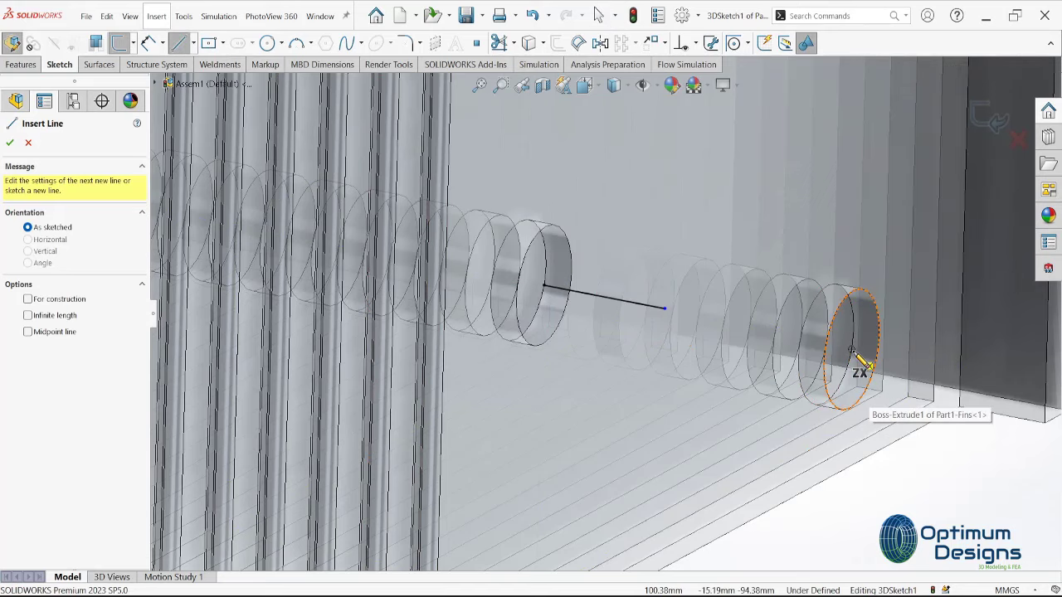
click(853, 350)
click(972, 373)
key(Escape)
scroll(747, 335, up, 5)
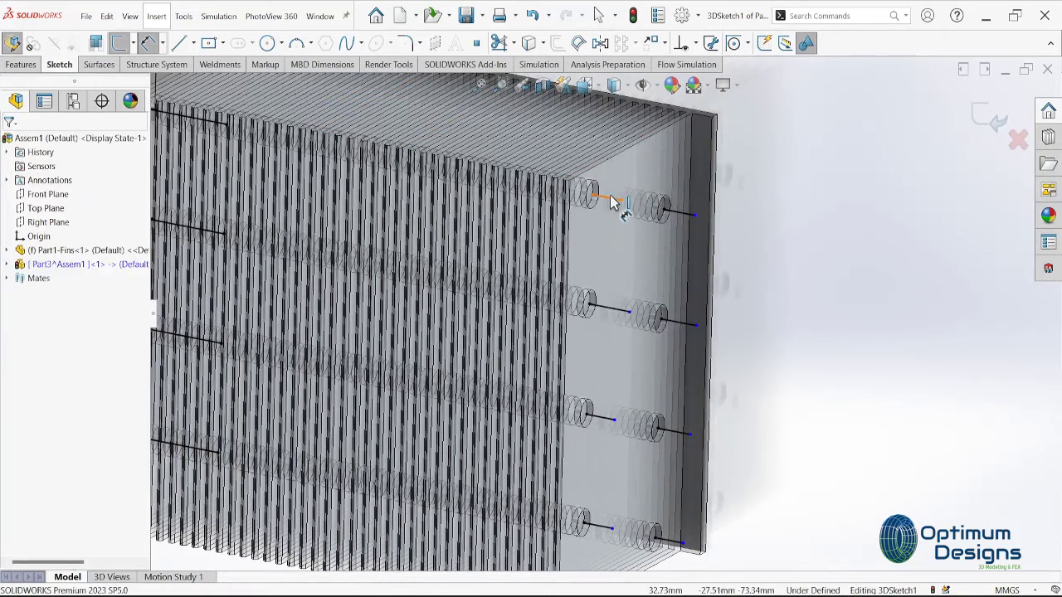
Dimension the outer coil lead-line stub to 20.00 mm.
click(611, 204)
scroll(652, 178, up, 3)
click(643, 178)
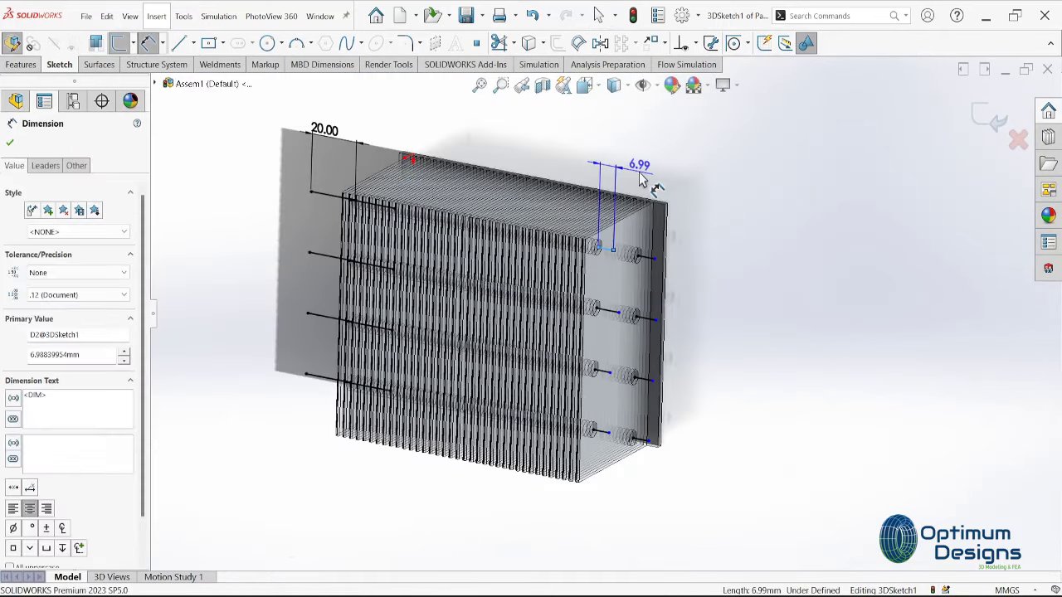
text(20)
key(Return)
click(564, 529)
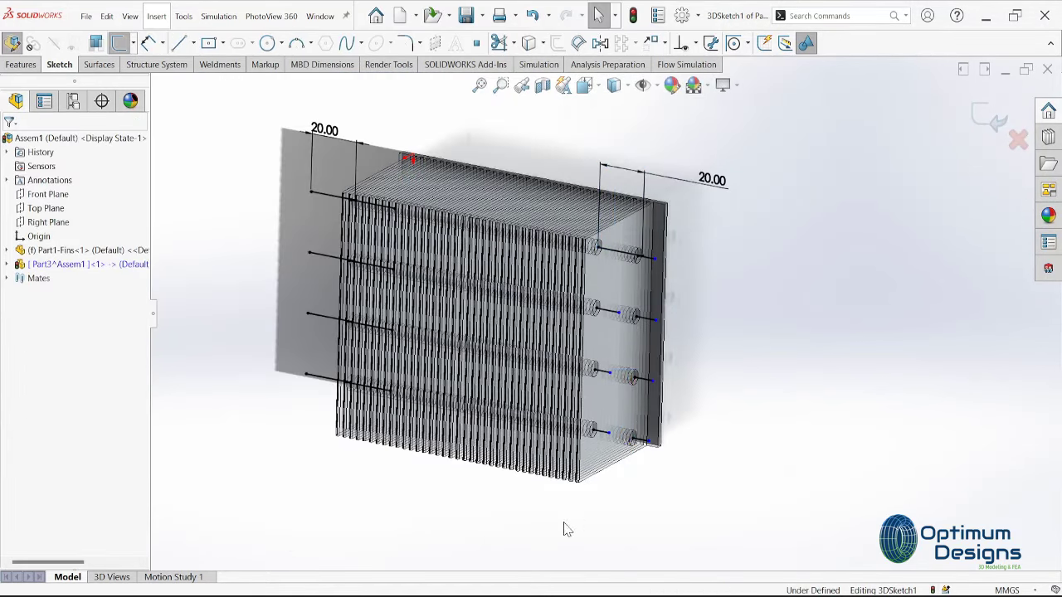
Box-select the outer lines Line10–Line17, then orbit to the fin block's far side.
drag(564, 529, 716, 214)
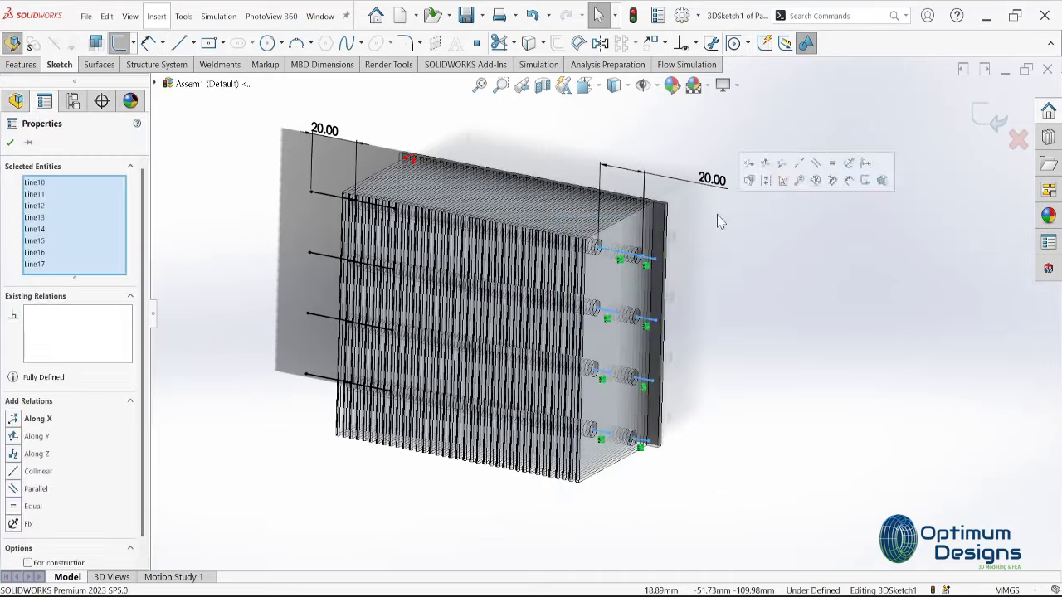
click(13, 506)
middle_drag(297, 335, 346, 183)
key(Escape)
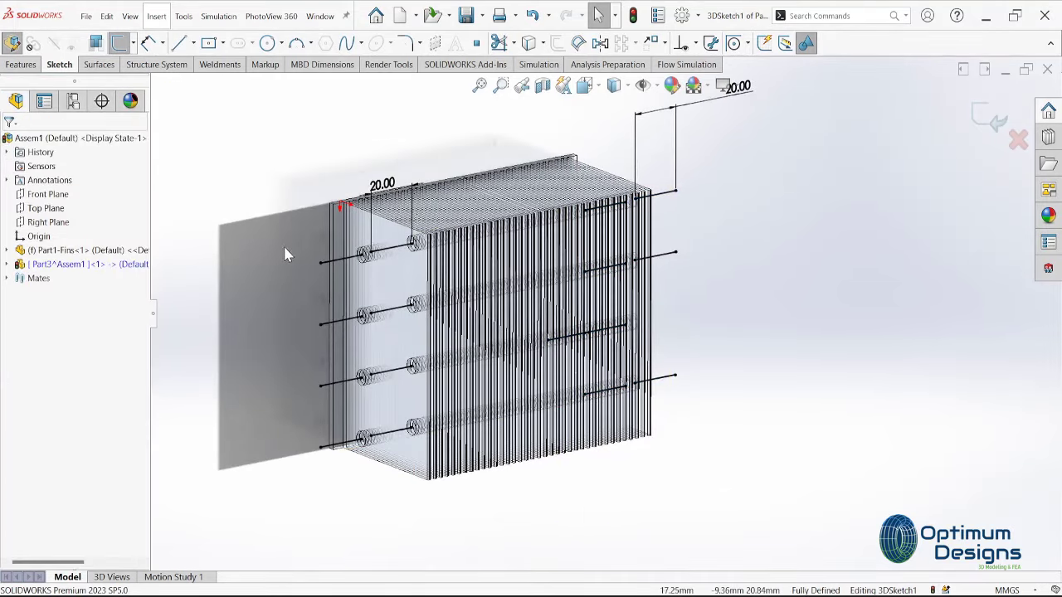
mouse_move(384, 278)
middle_down()
mouse_move(384, 332)
mouse_move(384, 308)
mouse_move(406, 291)
middle_up()
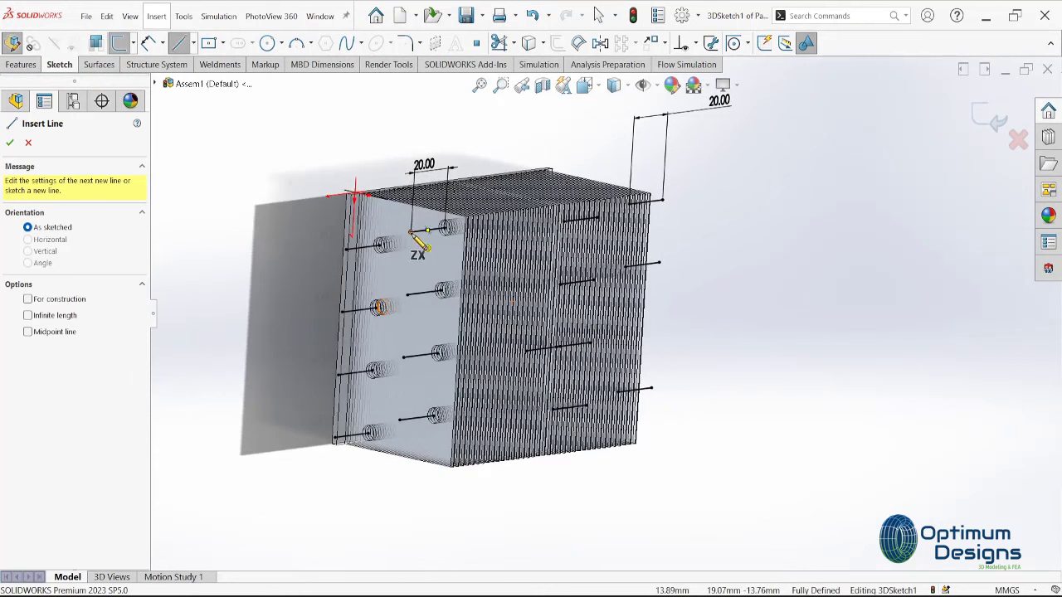
Draw diagonal 3D-sketch lines linking the coil row ends to the next rows.
click(347, 251)
click(344, 313)
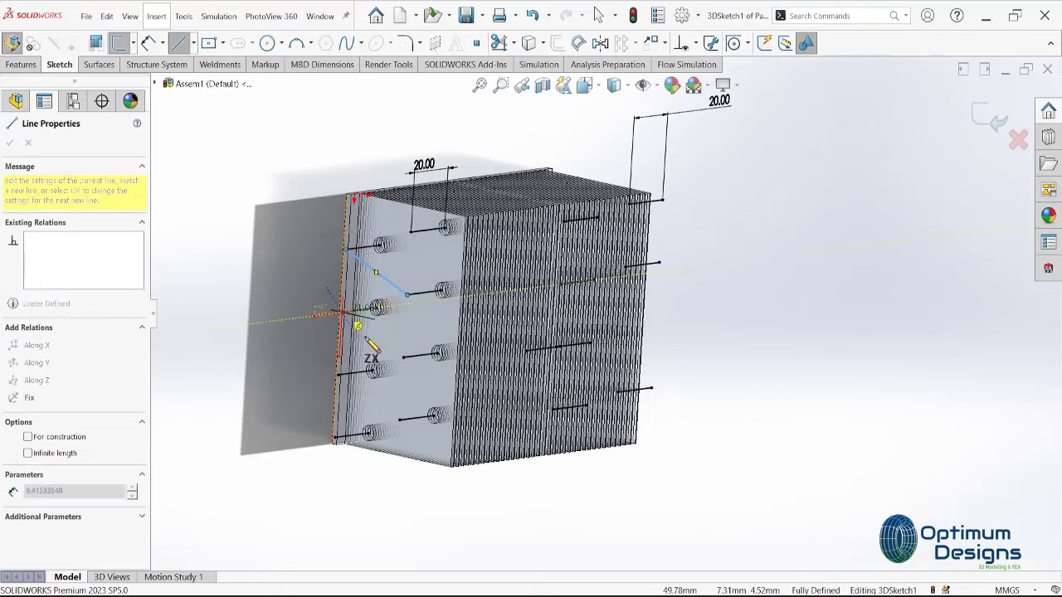
click(403, 358)
click(342, 375)
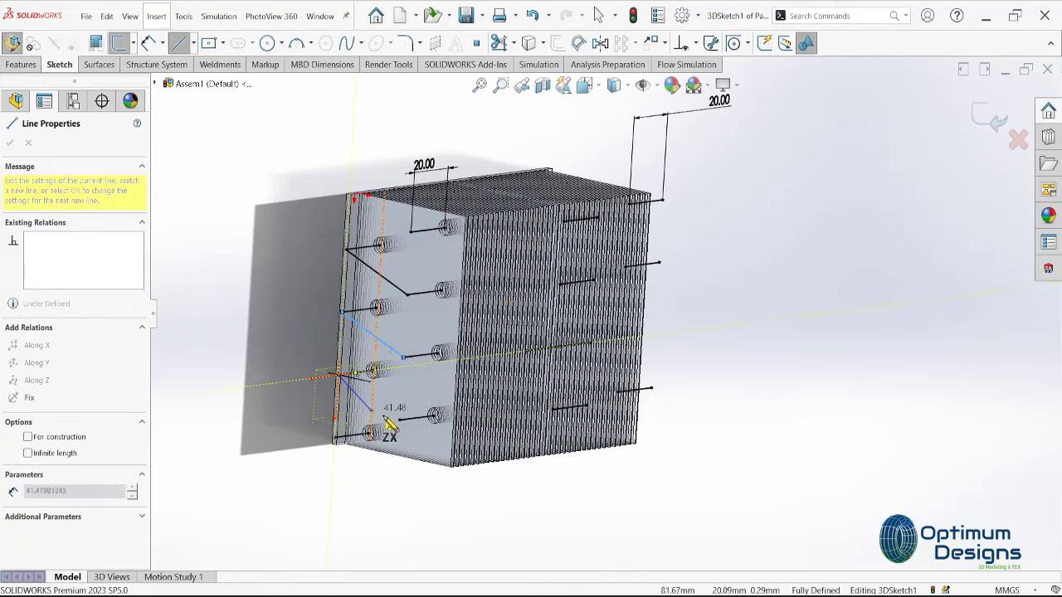
click(400, 420)
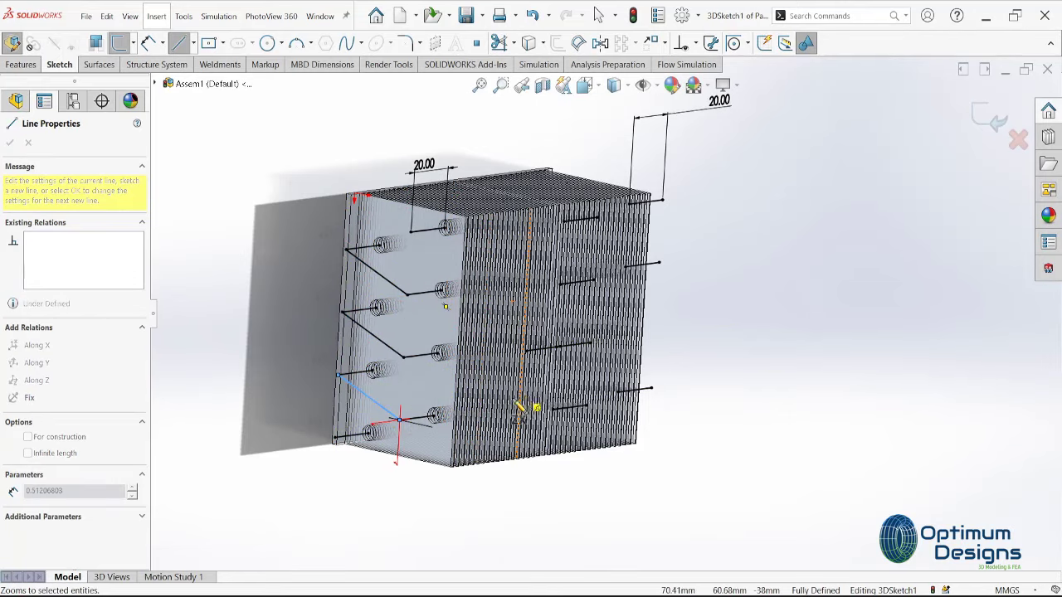
At the other end, run lines out to the block's outer and right edges.
middle_drag(518, 406, 468, 395)
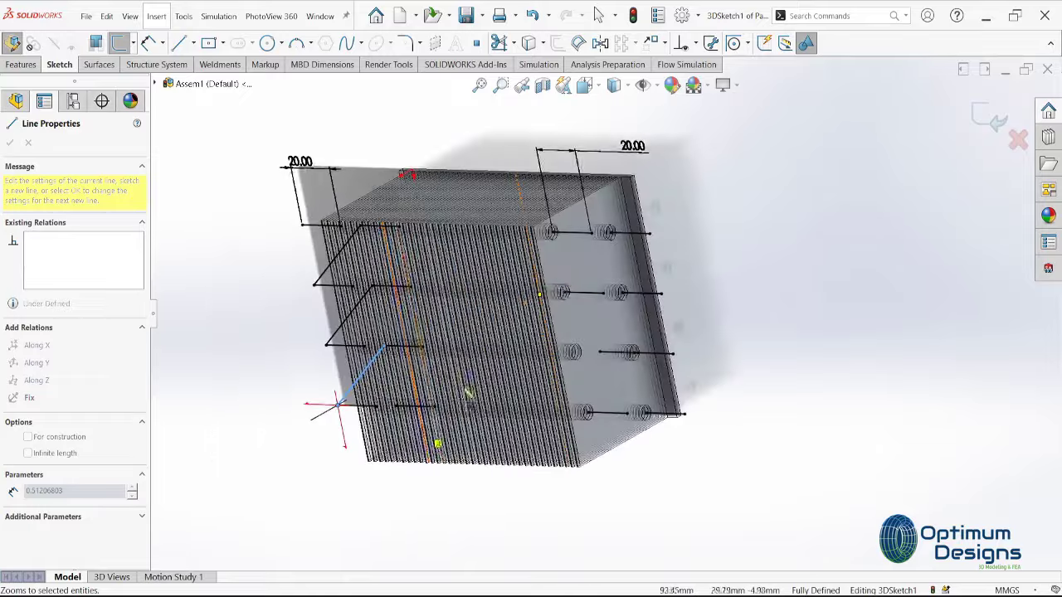
scroll(586, 241, down, 3)
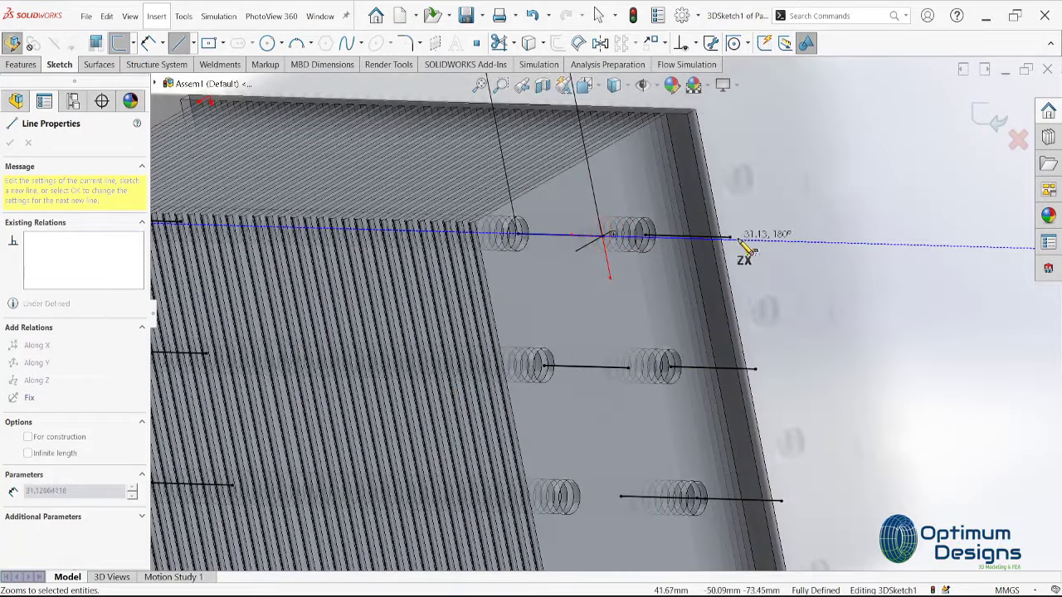
scroll(738, 247, down, 5)
click(583, 292)
scroll(581, 357, up, 3)
scroll(531, 431, up, 2)
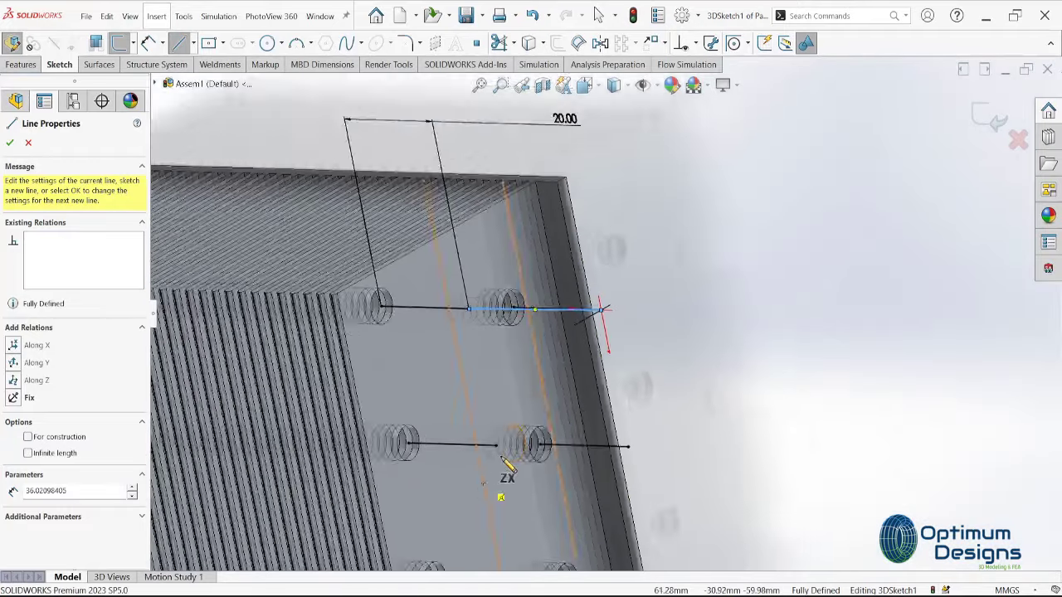
scroll(502, 460, down, 3)
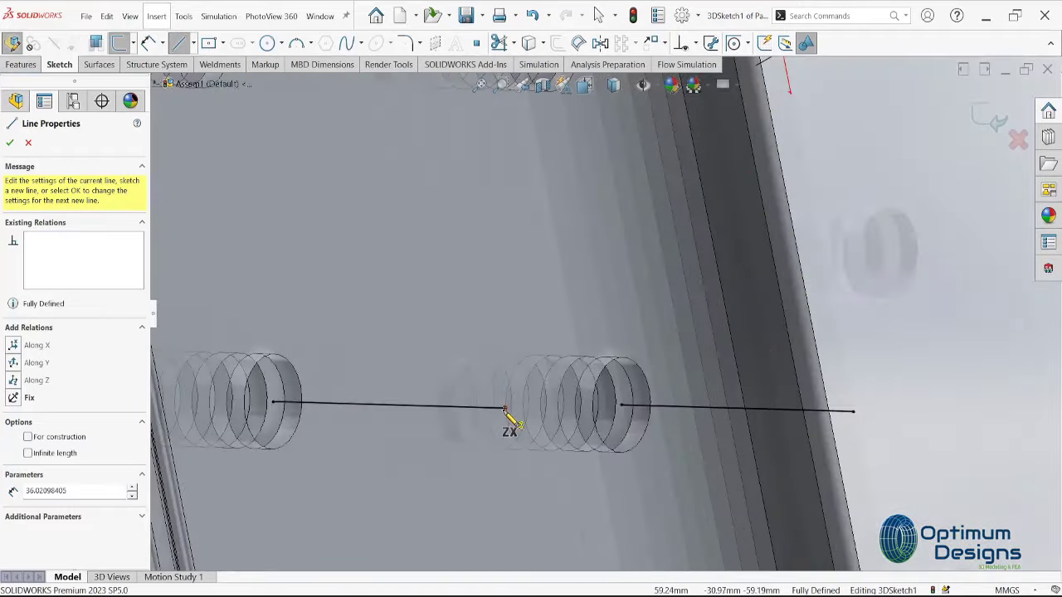
click(853, 411)
scroll(829, 436, up, 5)
scroll(623, 493, up, 2)
scroll(628, 486, up, 2)
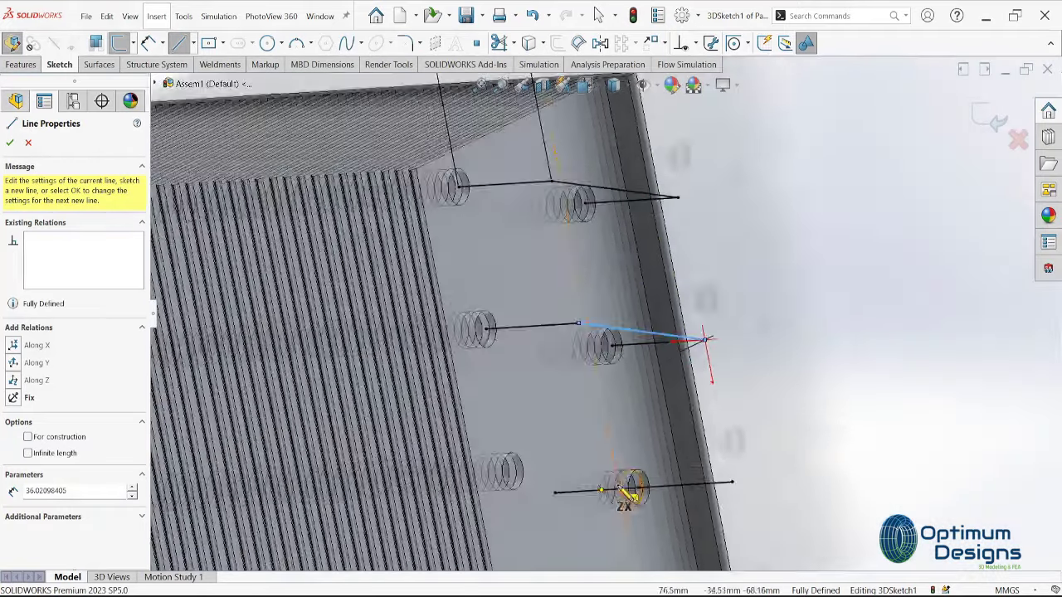
scroll(628, 474, up, 3)
scroll(643, 436, down, 3)
scroll(630, 431, down, 2)
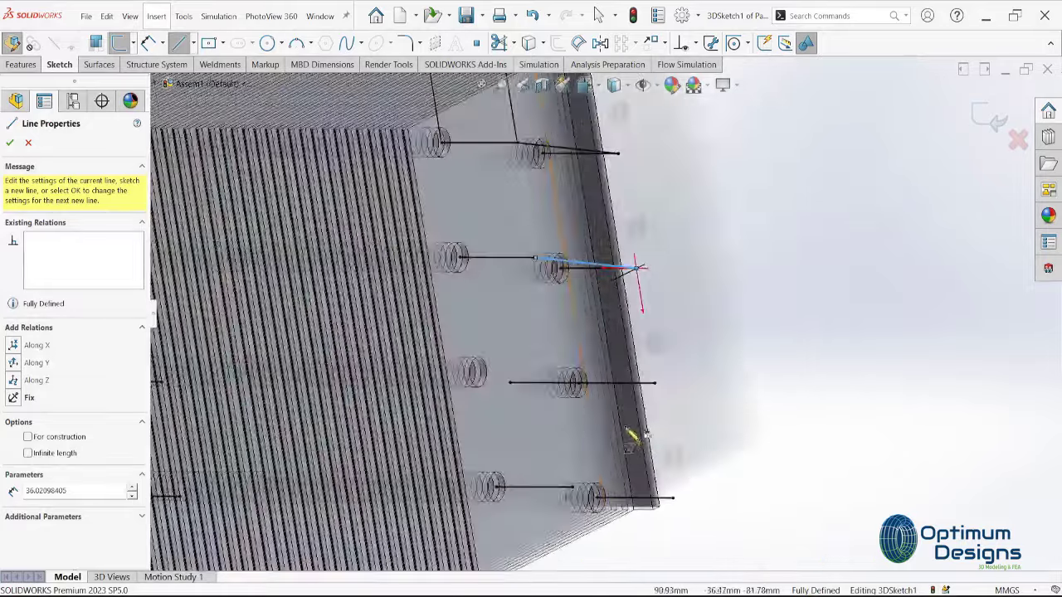
scroll(564, 403, down, 2)
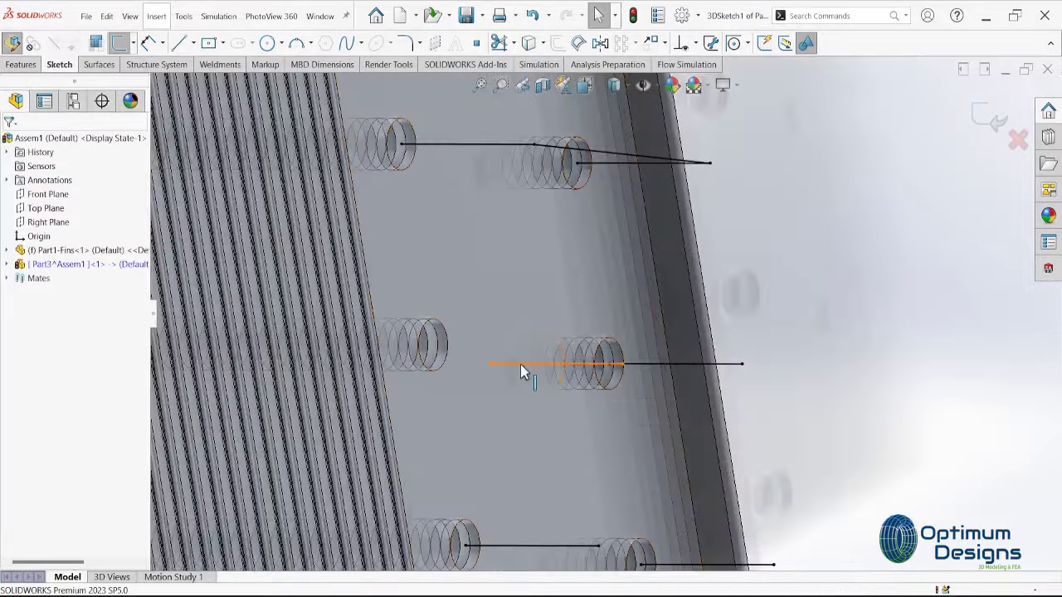
Draw a line from a coil centre to the next coil and check its length.
click(179, 45)
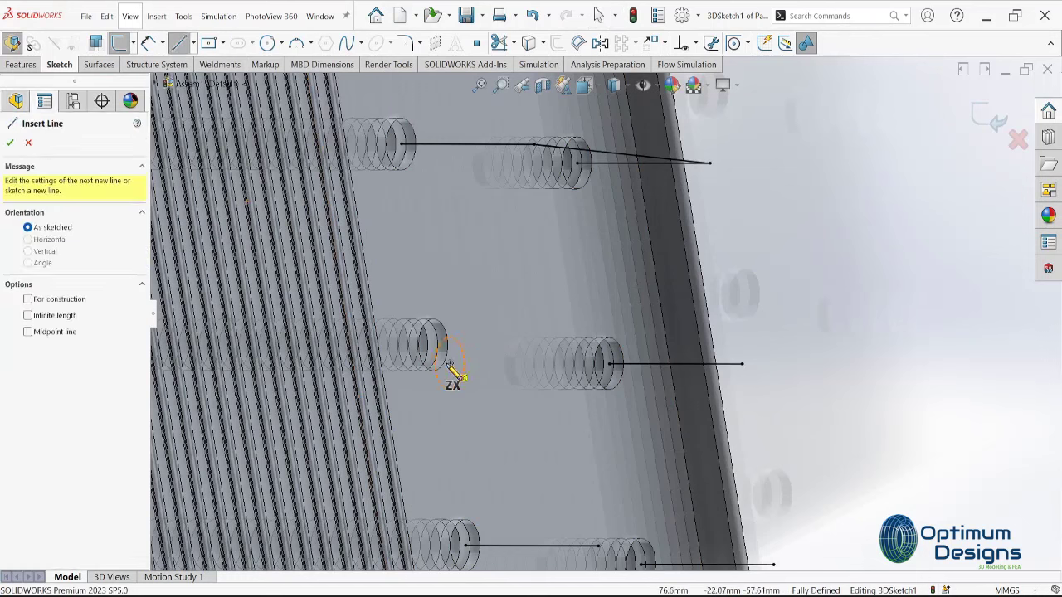
click(433, 346)
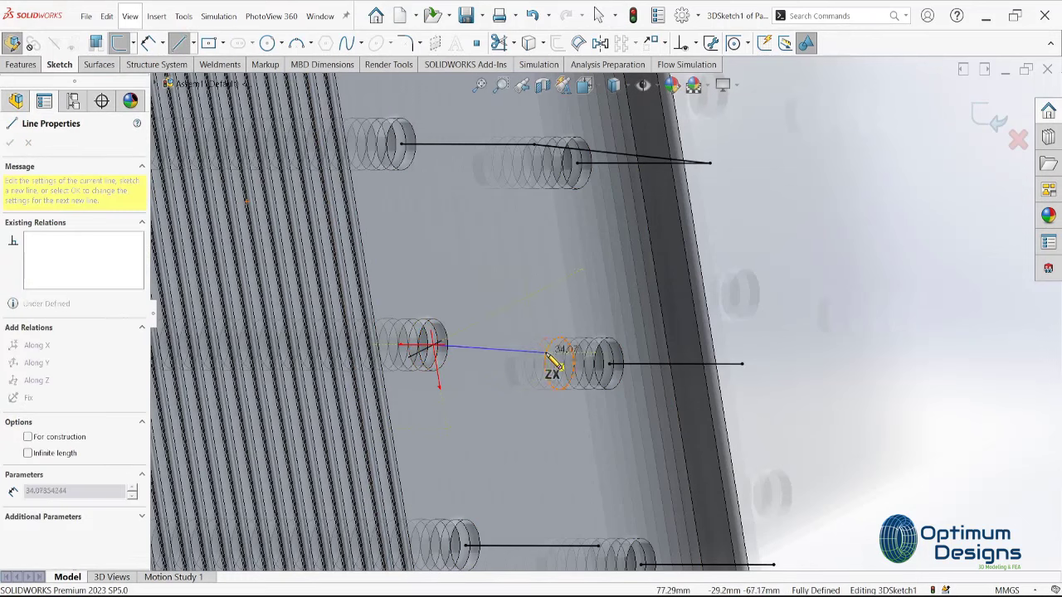
click(573, 345)
key(Escape)
click(529, 345)
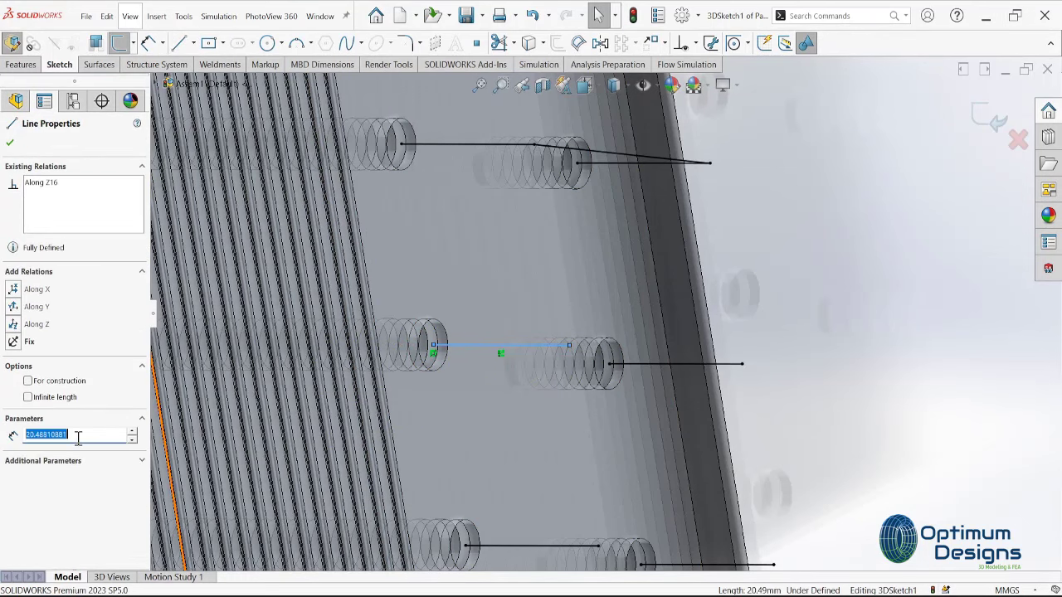
click(81, 435)
text(20)
key(Return)
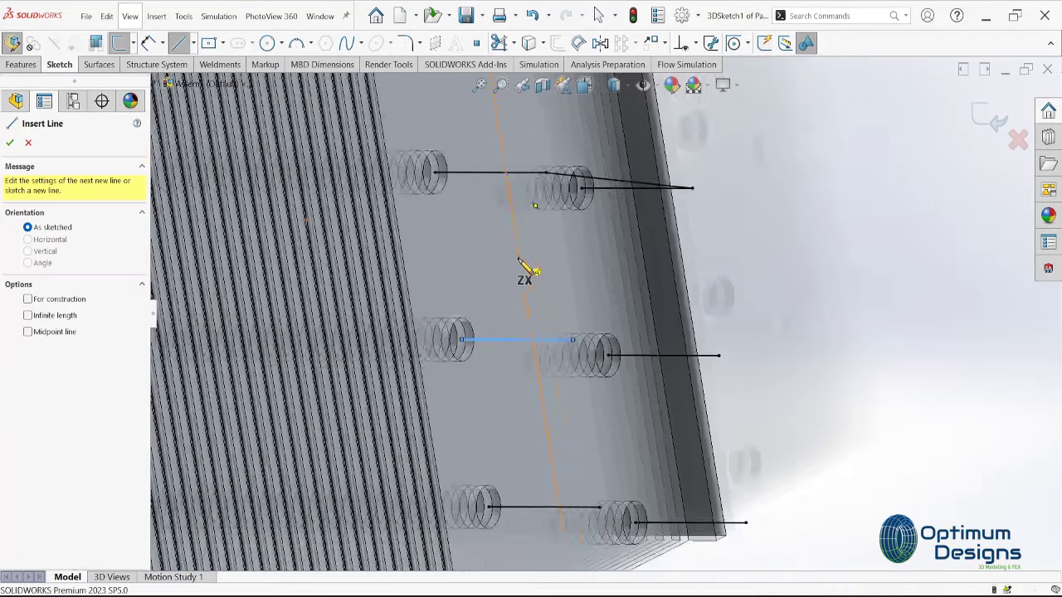
Extend the middle- and bottom-row coil lines out to the block edge.
mouse_move(517, 266)
middle_down()
mouse_move(545, 297)
mouse_move(638, 349)
middle_up()
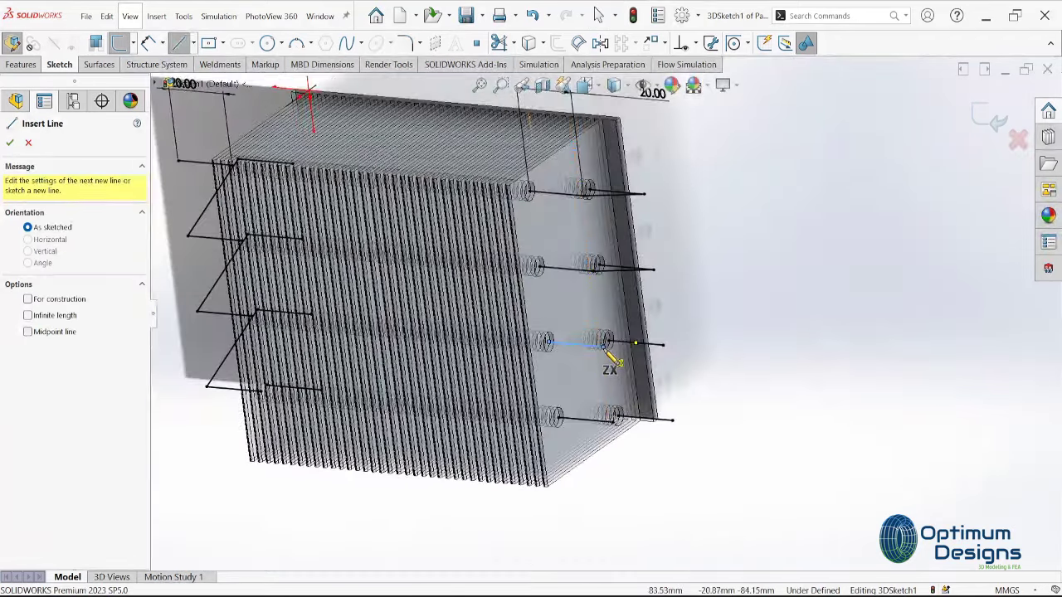
click(664, 347)
scroll(631, 345, down, 5)
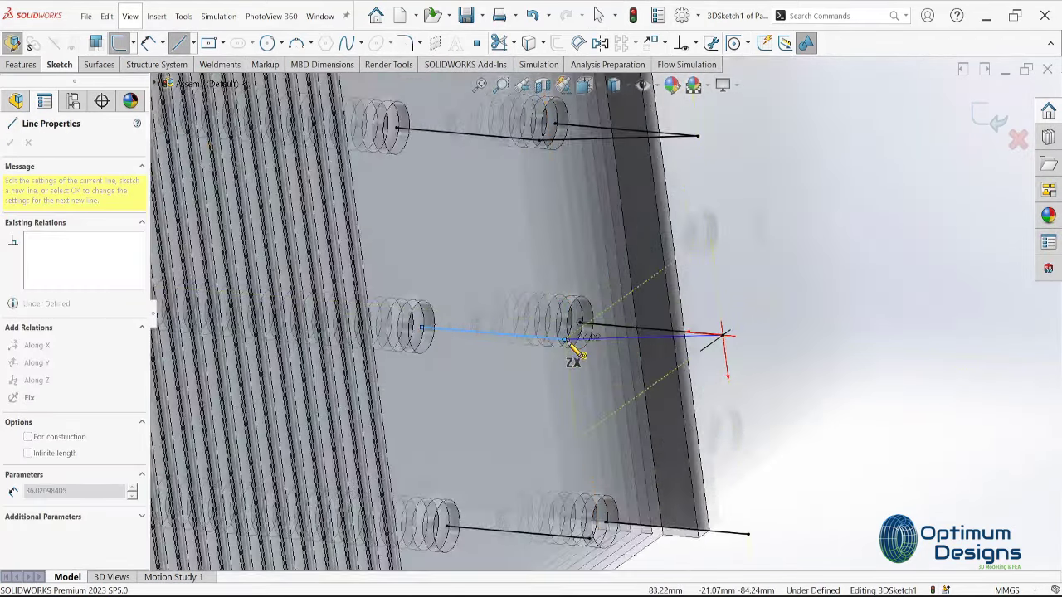
click(567, 339)
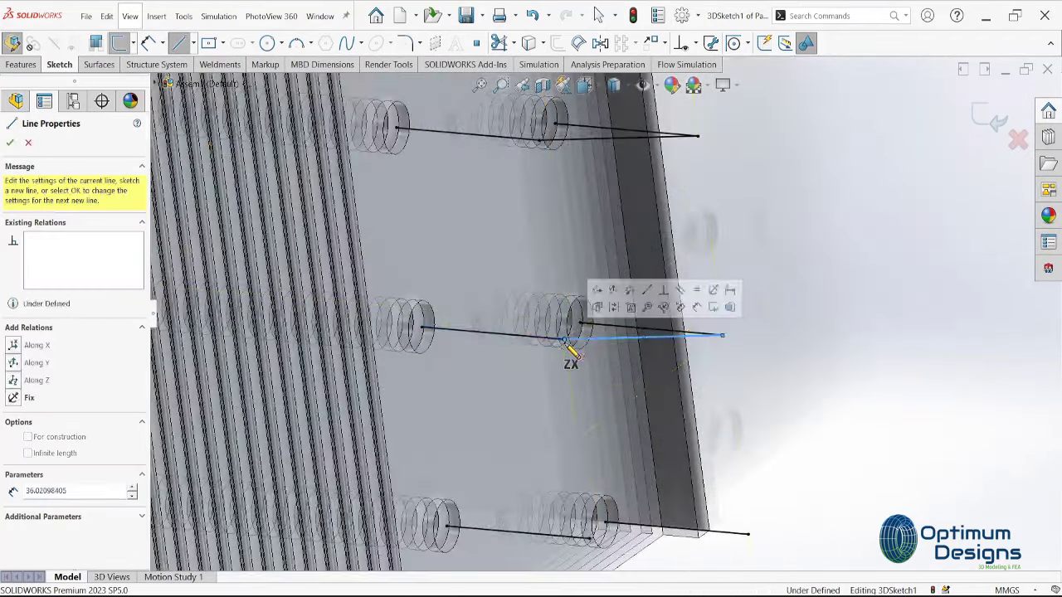
click(749, 535)
click(590, 538)
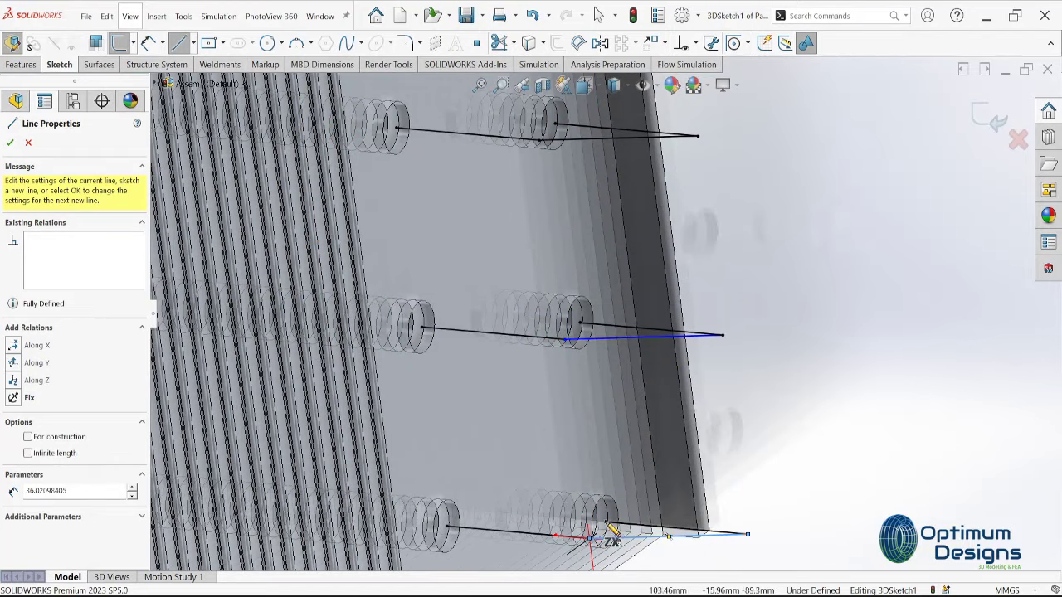
key(Escape)
scroll(611, 503, up, 5)
middle_drag(655, 421, 295, 157)
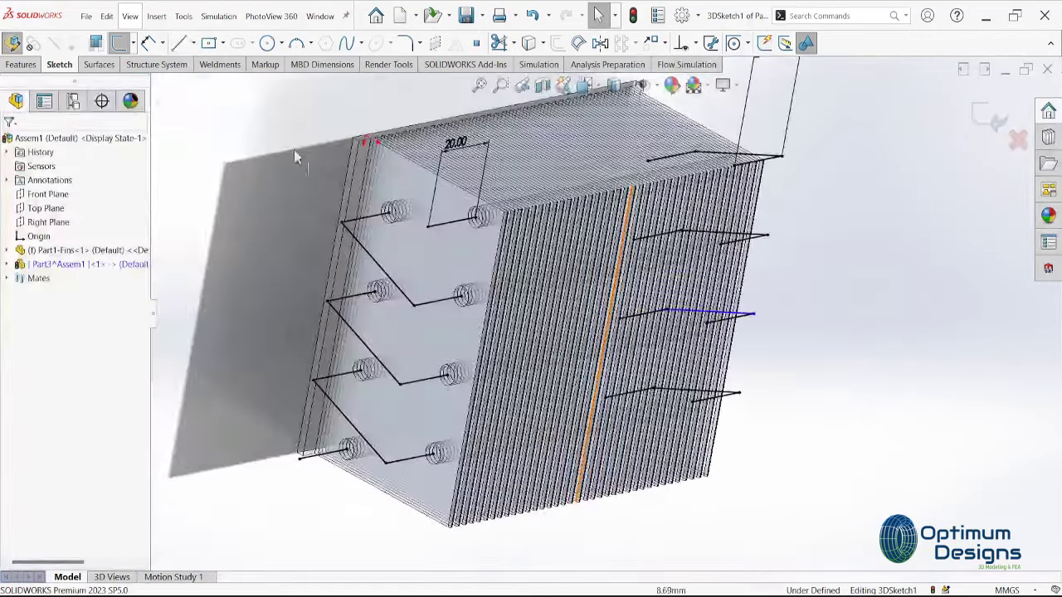
Draw 110 mm lines along Z through the fins from the upper spring ends.
click(179, 42)
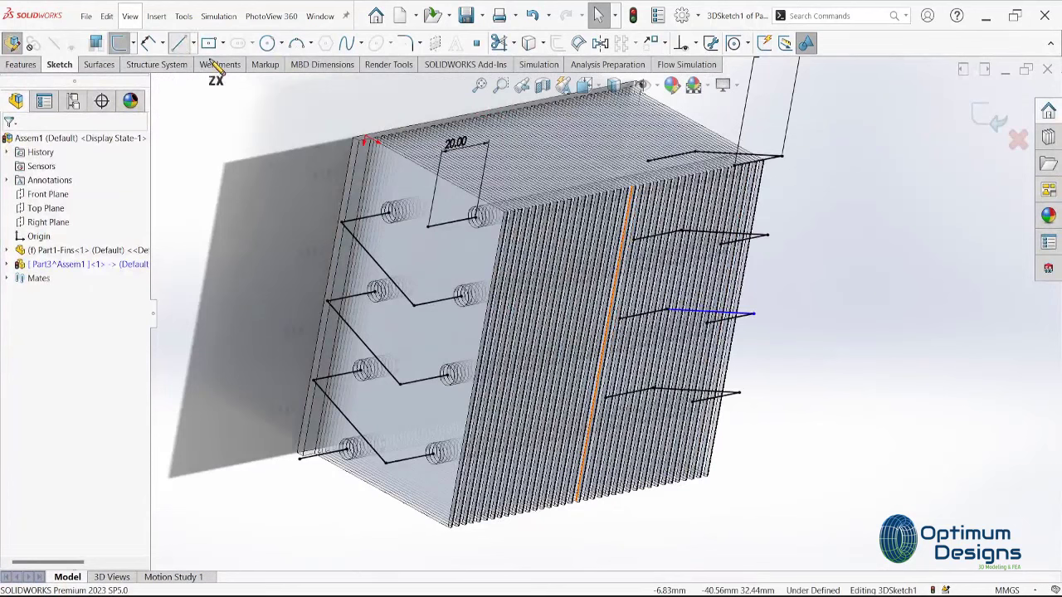
click(388, 211)
click(651, 165)
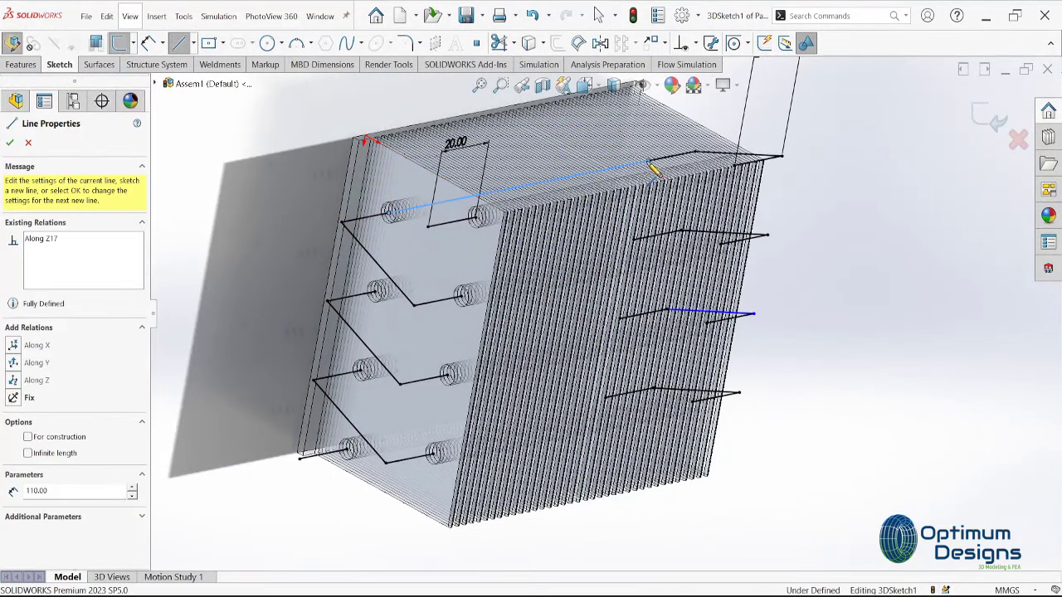
click(480, 217)
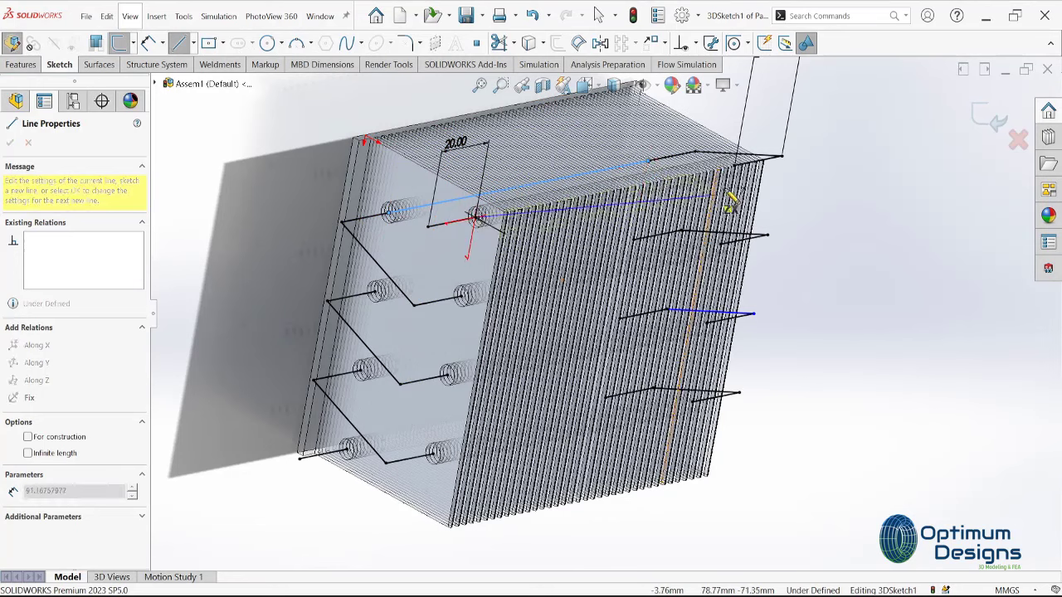
click(736, 166)
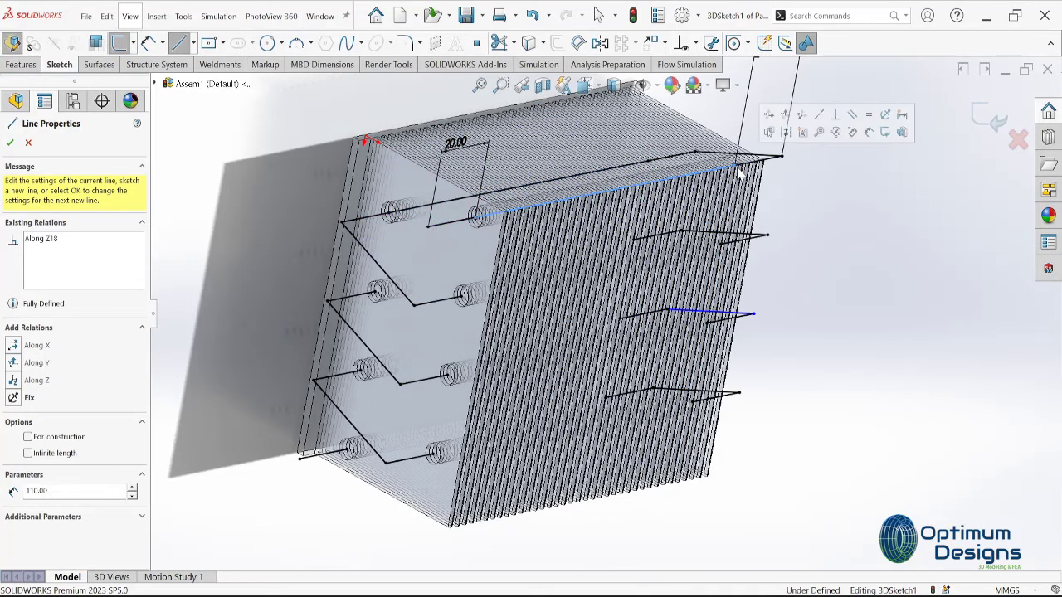
click(463, 296)
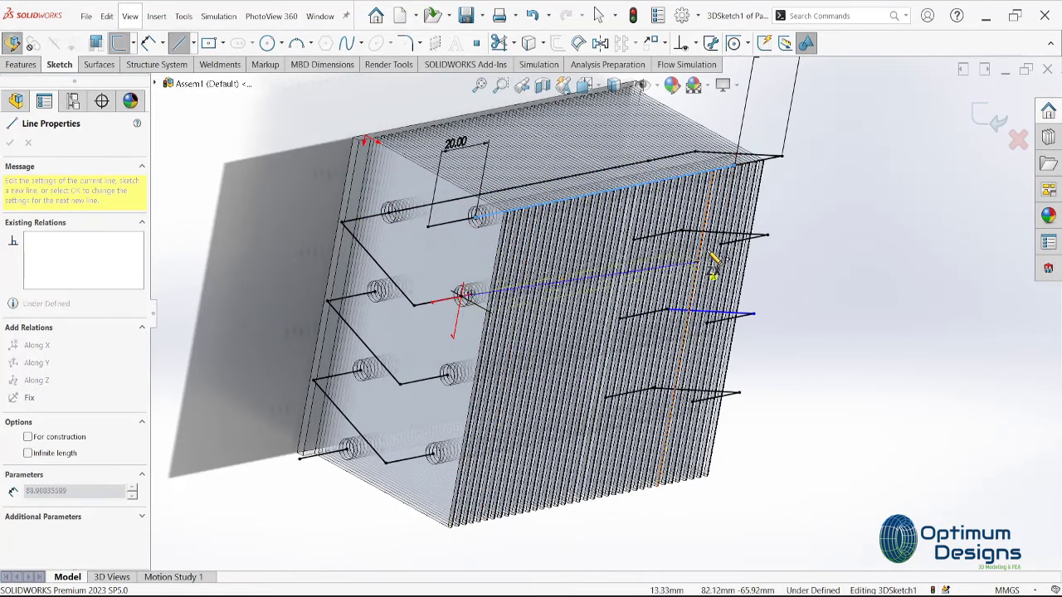
click(724, 242)
click(448, 375)
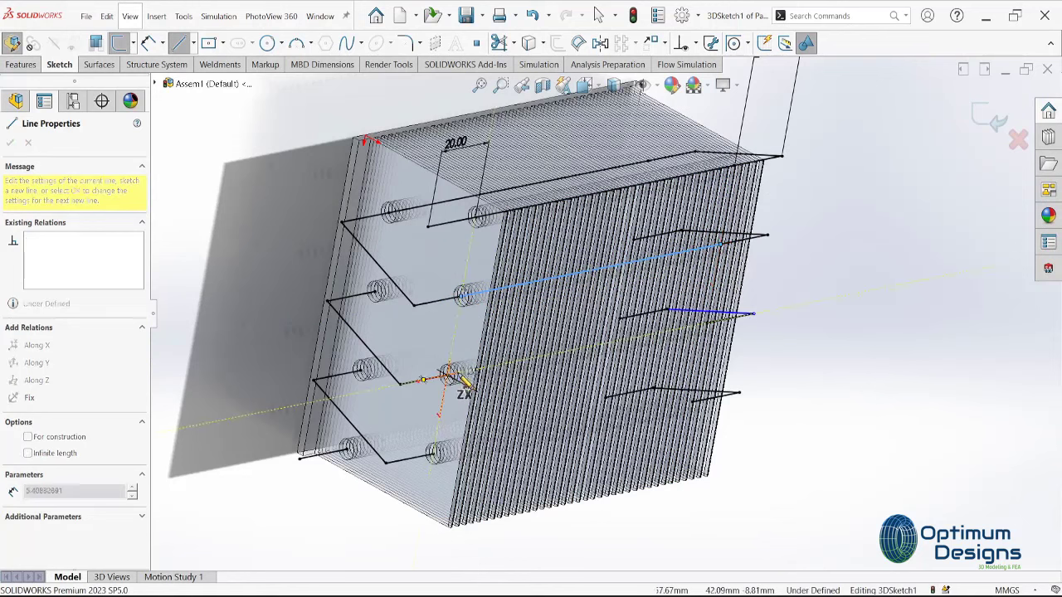
click(709, 327)
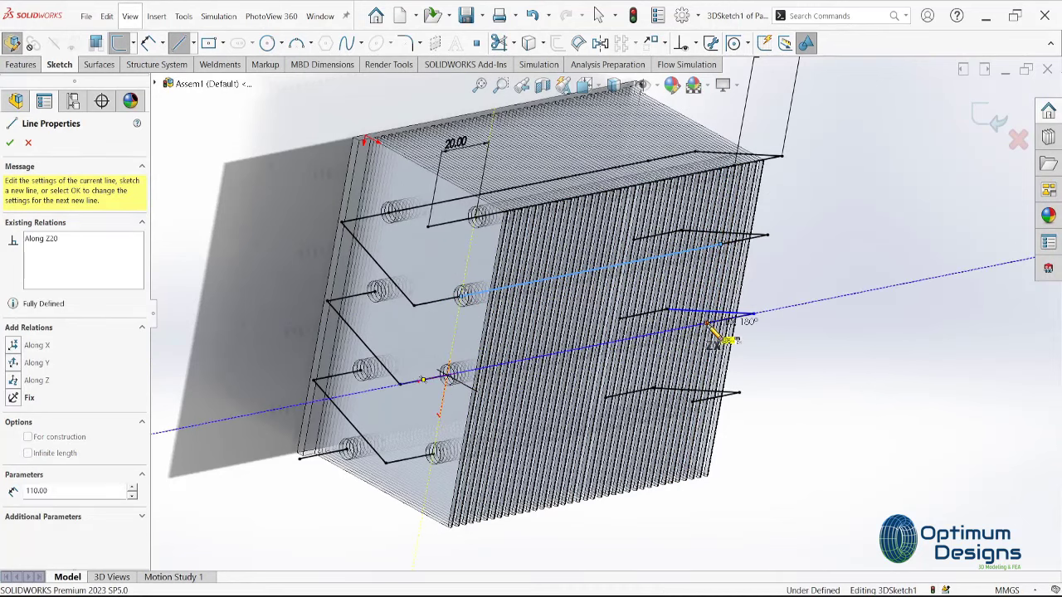
Draw the remaining 110 mm lines across the fins from the lower spring ends.
click(435, 453)
click(691, 404)
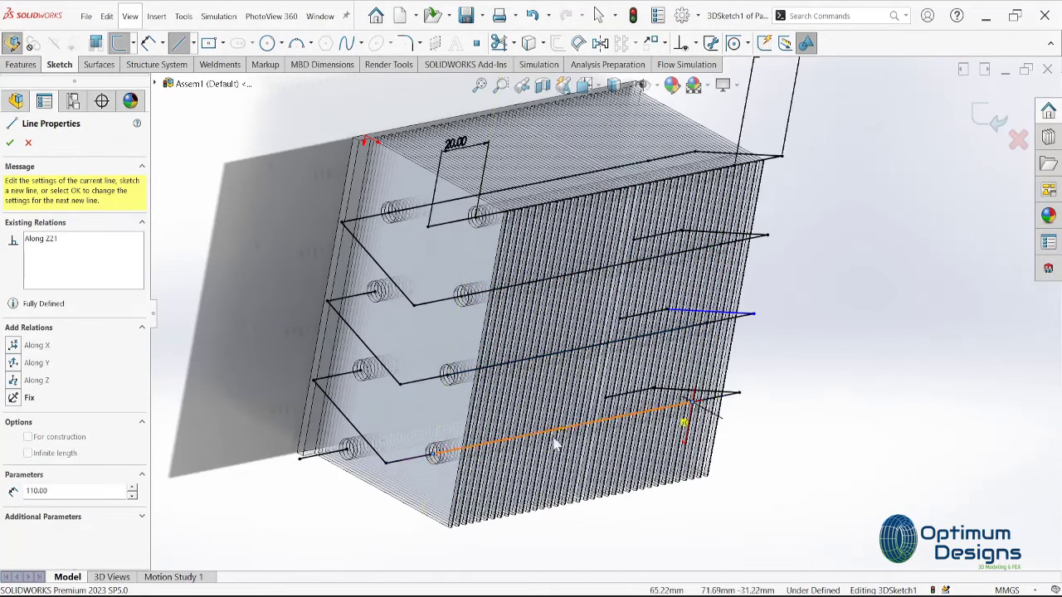
click(349, 449)
click(610, 398)
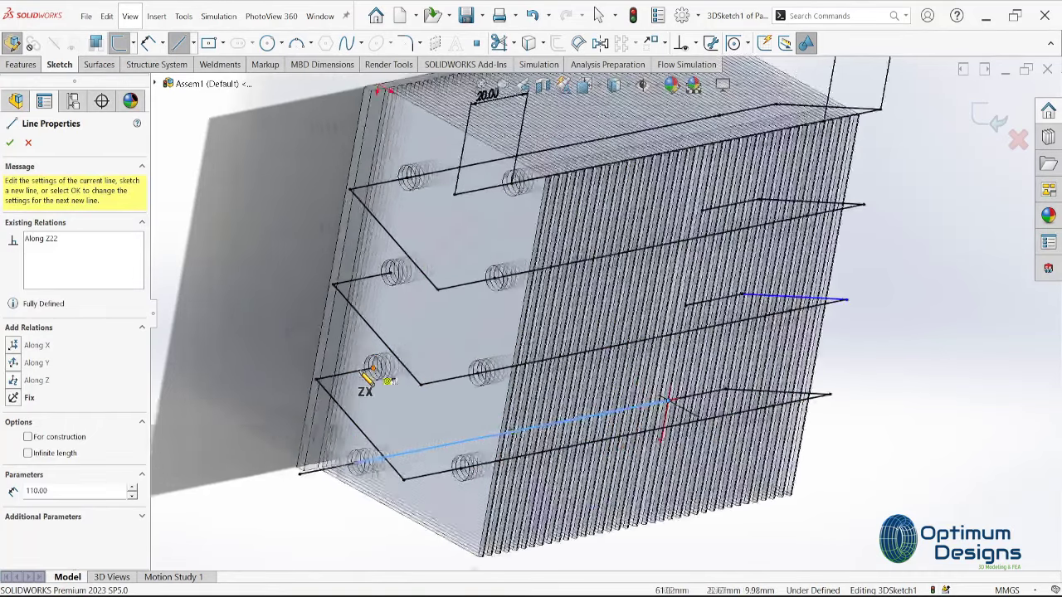
scroll(366, 371, down, 3)
click(433, 373)
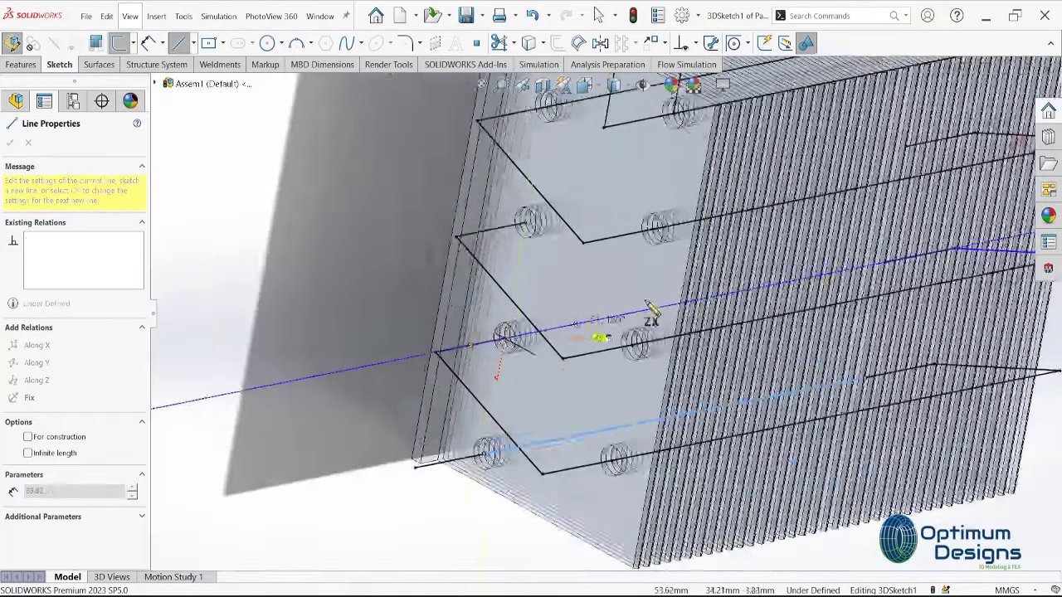
scroll(590, 328, up, 2)
scroll(842, 282, down, 2)
click(829, 285)
scroll(830, 280, up, 3)
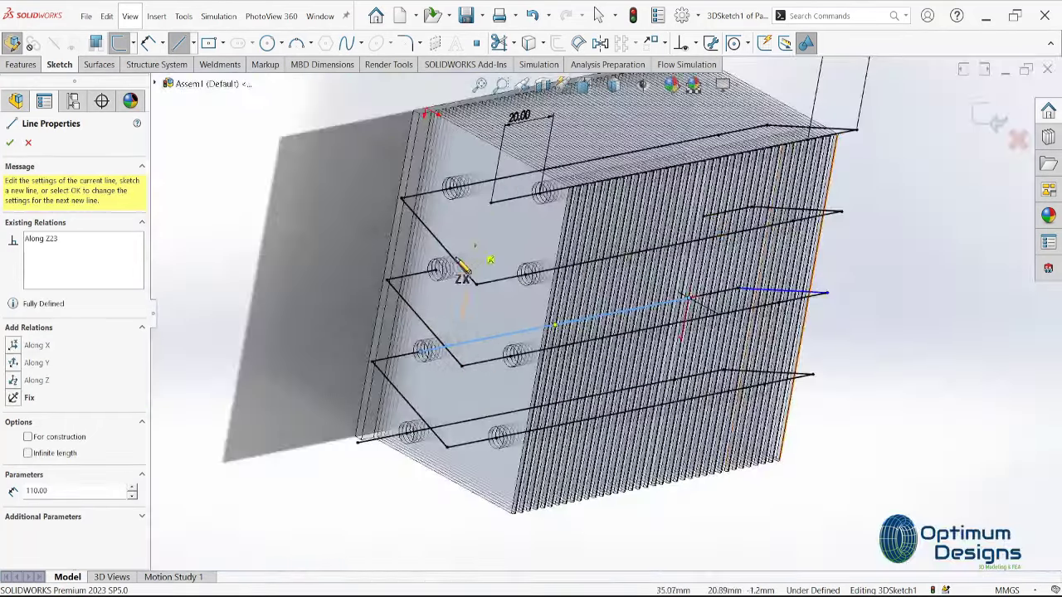
click(438, 269)
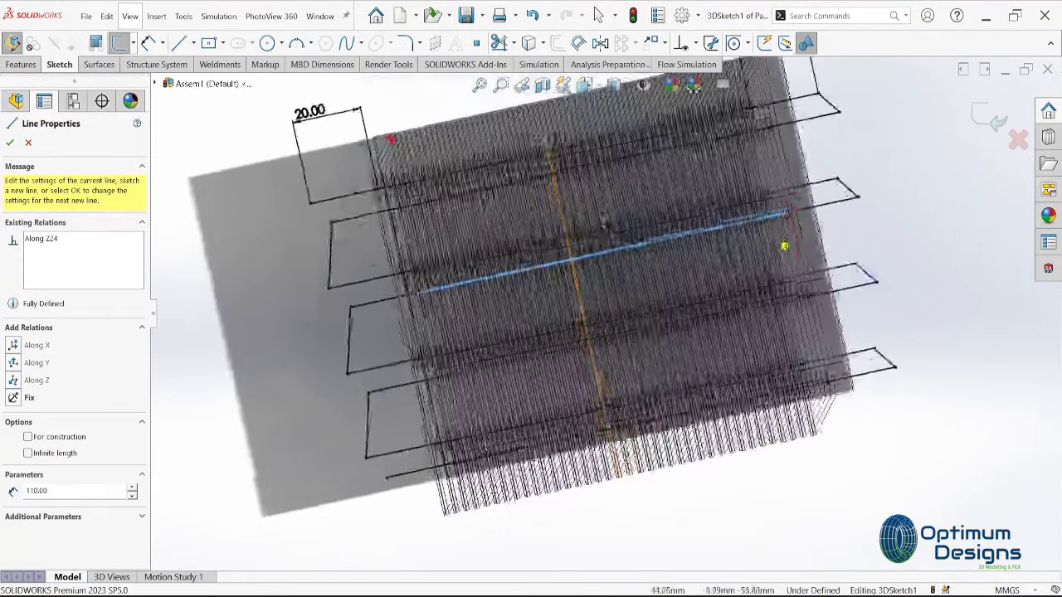
middle_drag(687, 240, 630, 249)
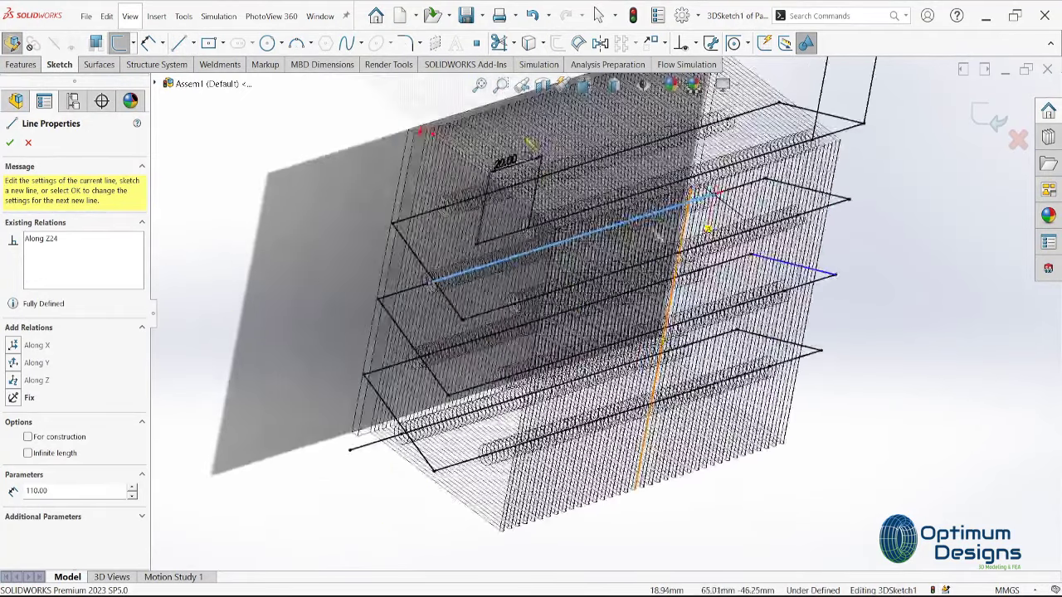
Start a 10 mm Sketch Fillet and remove the failed line from the fillet list.
click(406, 44)
click(395, 232)
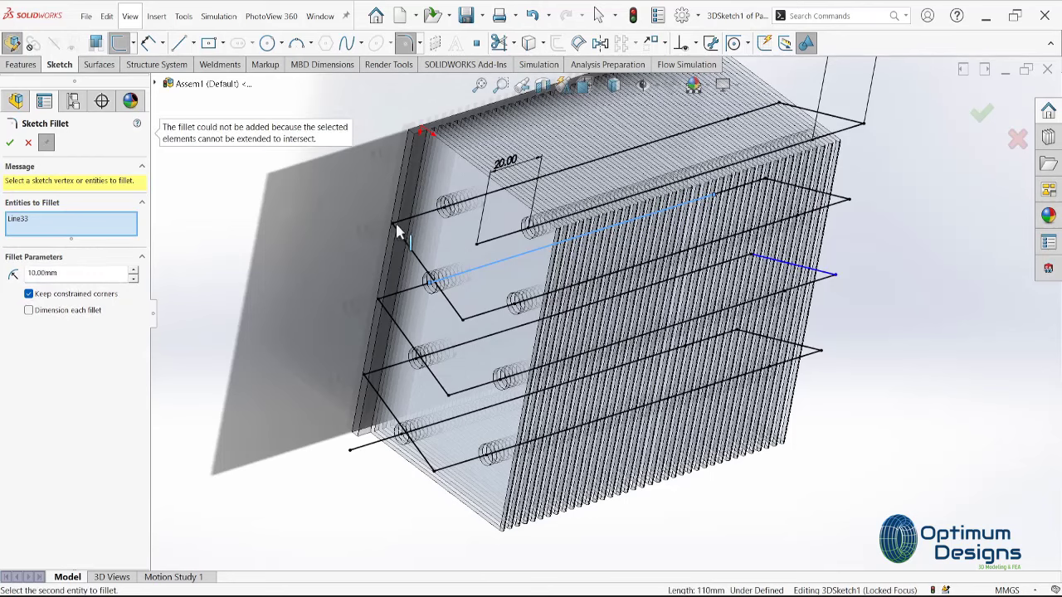
scroll(395, 231, down, 3)
click(443, 236)
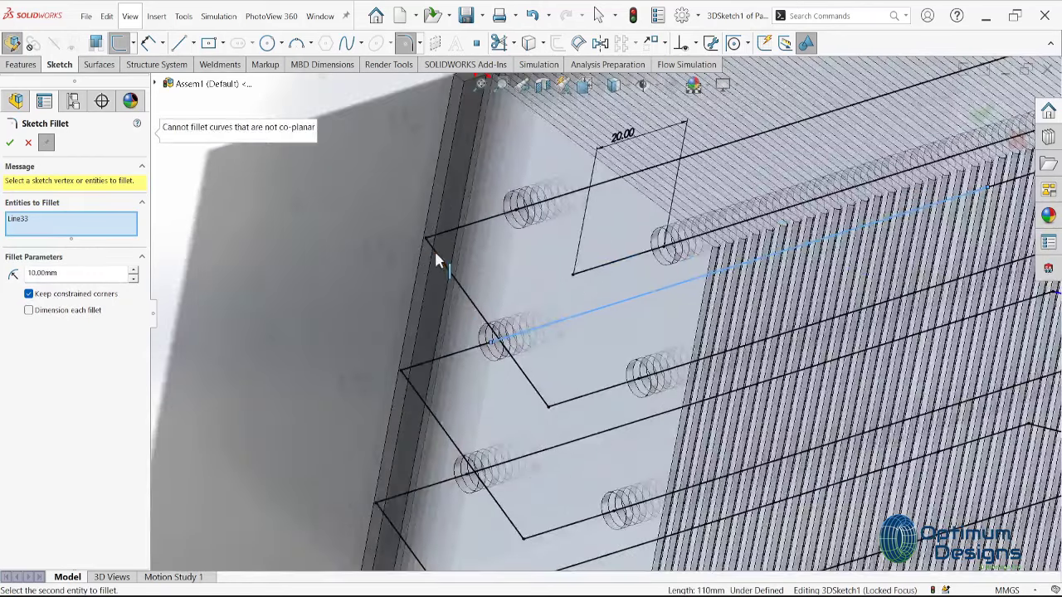
click(25, 220)
key(Delete)
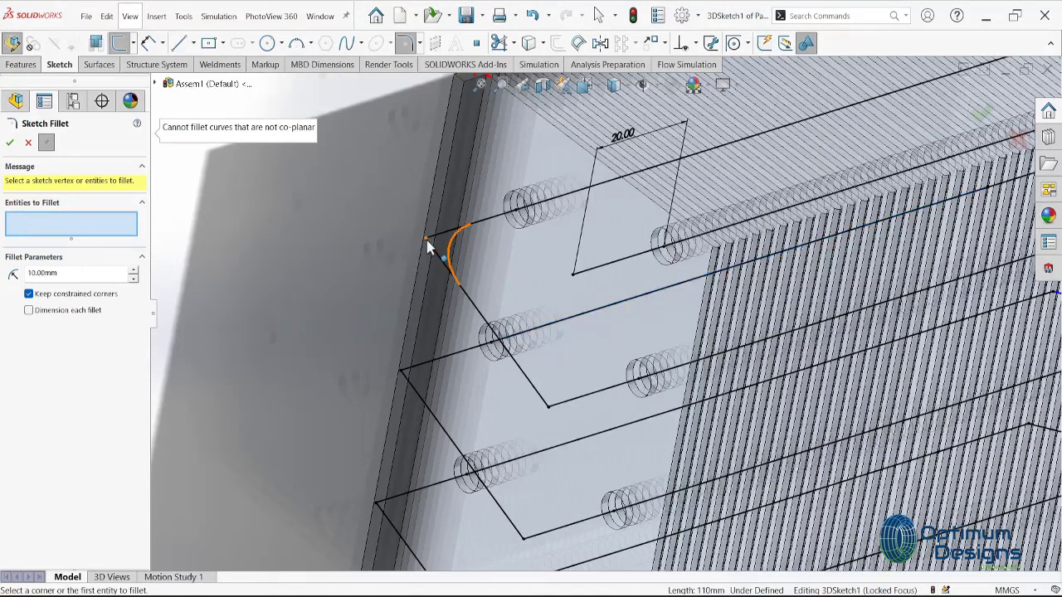
Fillet six left-side coil path corners at R10 and apply them.
click(550, 402)
click(548, 407)
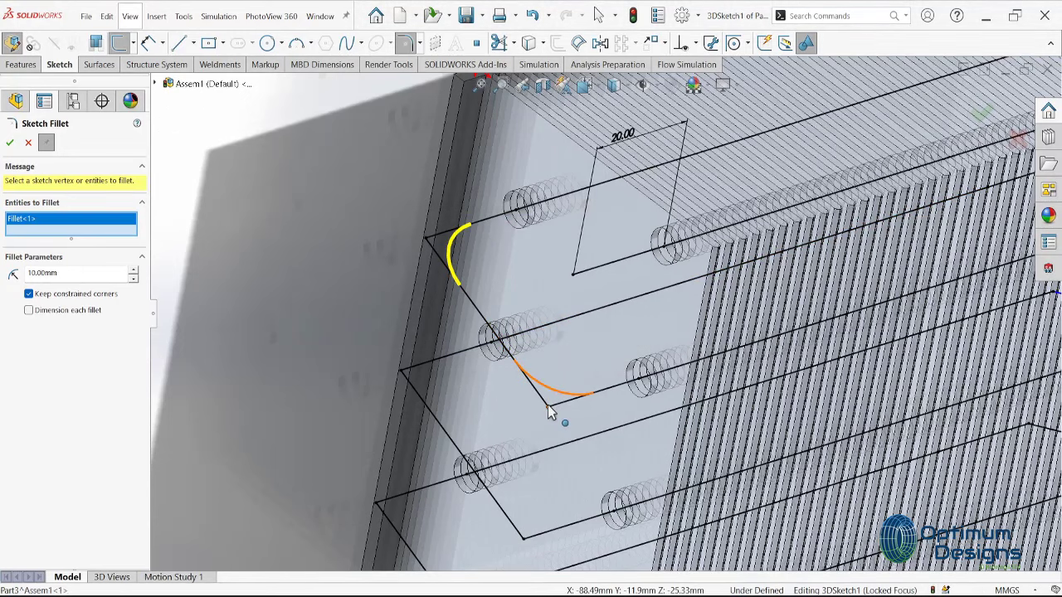
click(400, 369)
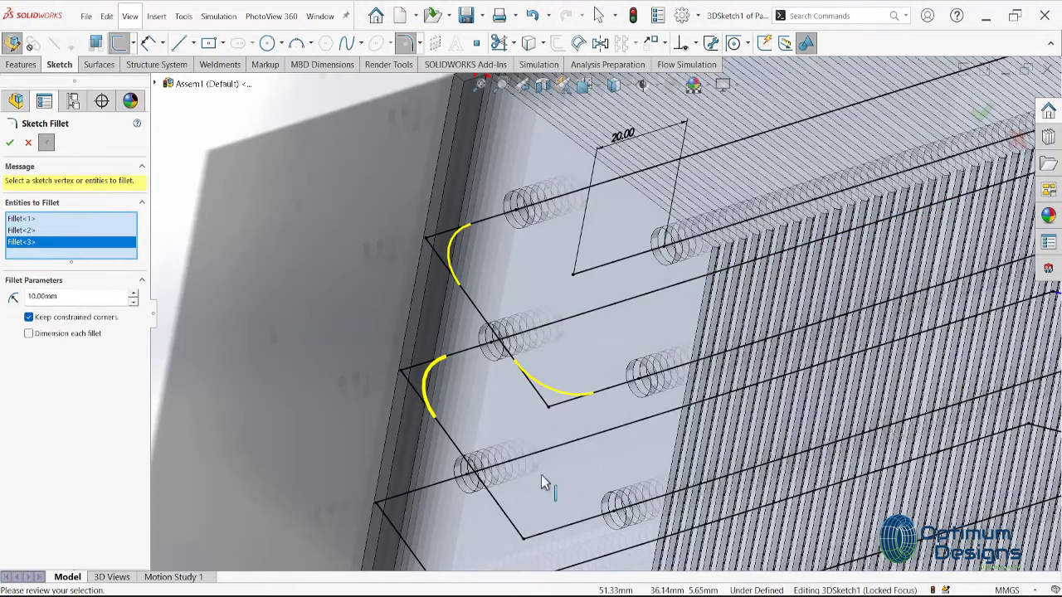
click(522, 544)
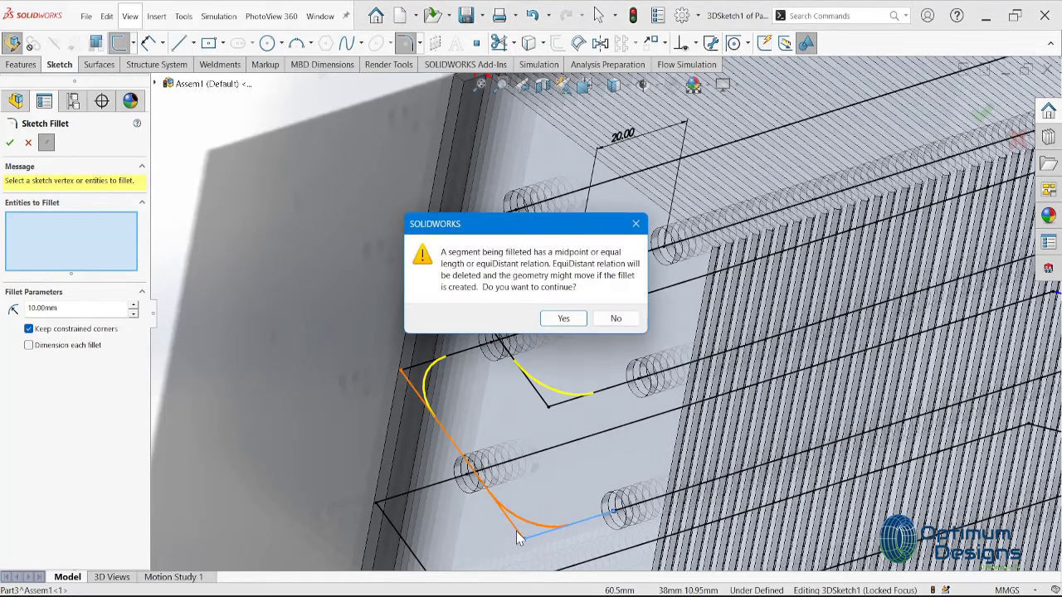
key(Return)
middle_drag(516, 538, 575, 450)
click(564, 419)
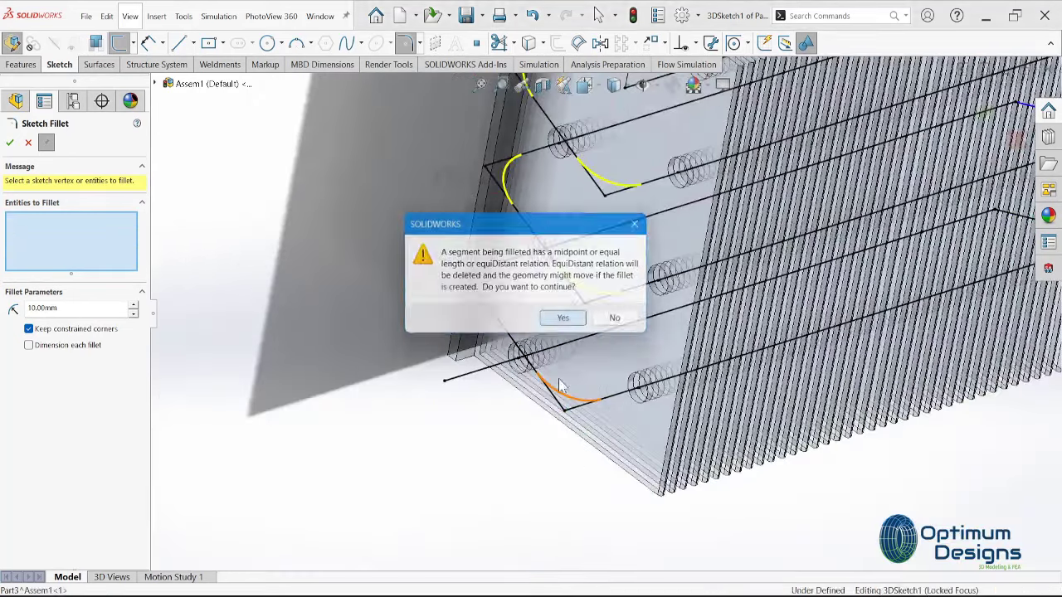
key(Return)
click(466, 282)
key(Return)
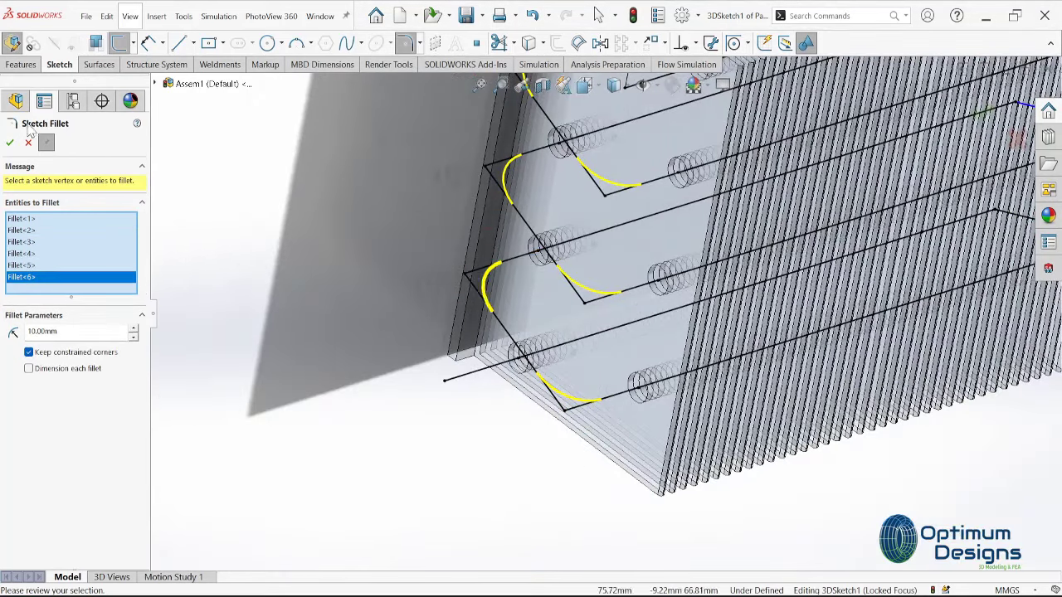
click(10, 142)
Fillet six right-side coil path corners at R10, accepting each relation warning.
scroll(330, 239, up, 5)
scroll(713, 216, down, 10)
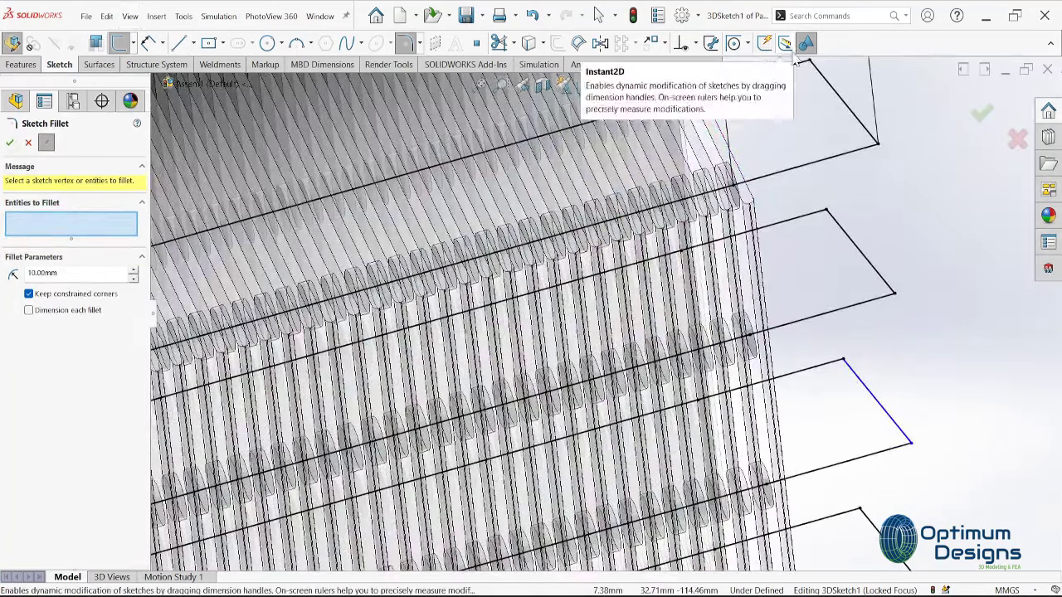
click(809, 60)
key(Return)
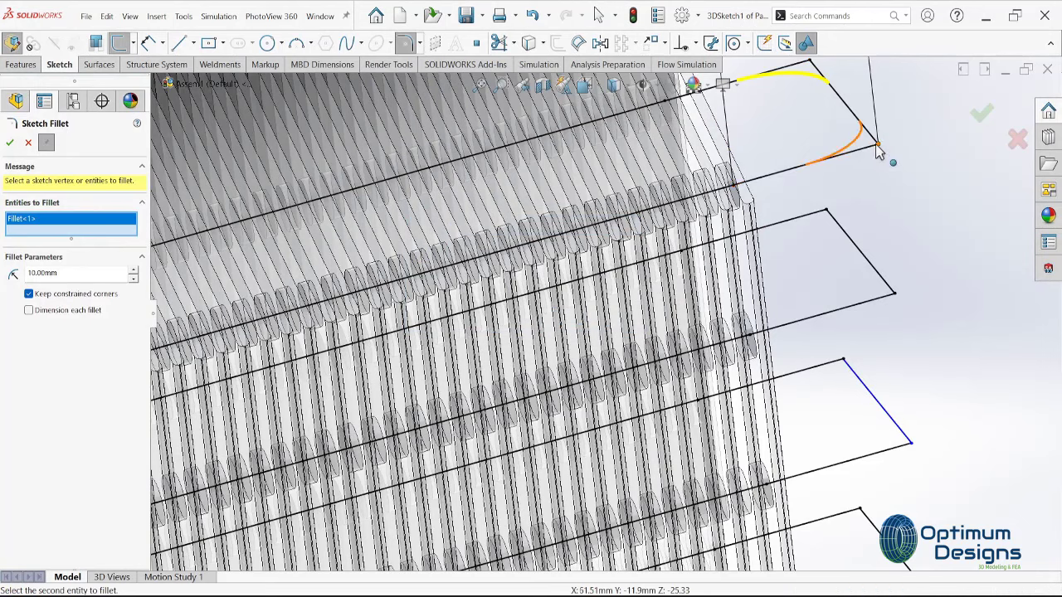
click(878, 145)
key(Return)
click(829, 211)
key(Return)
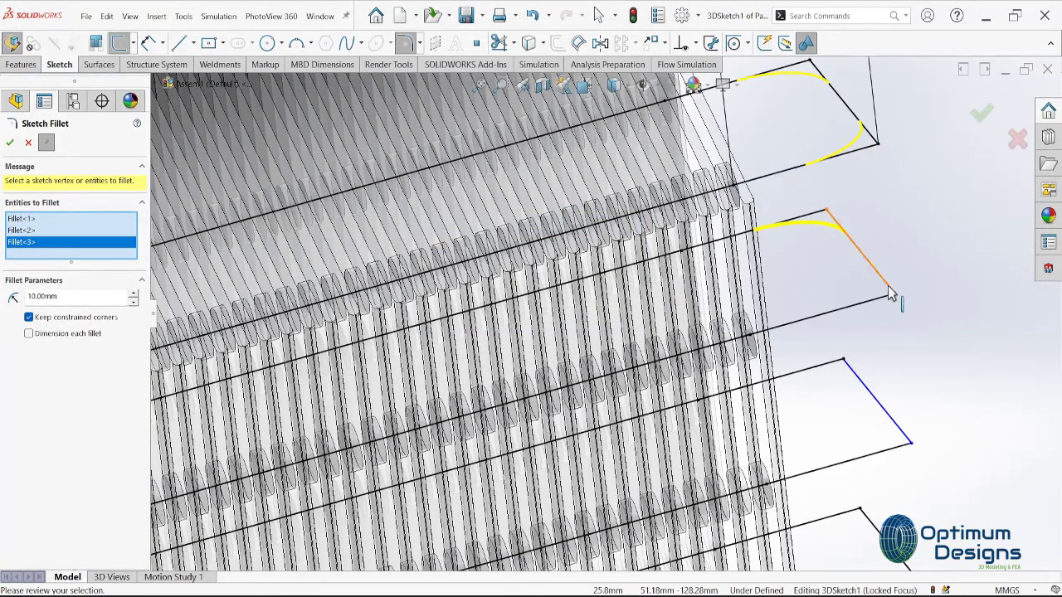
click(894, 294)
key(Return)
click(843, 360)
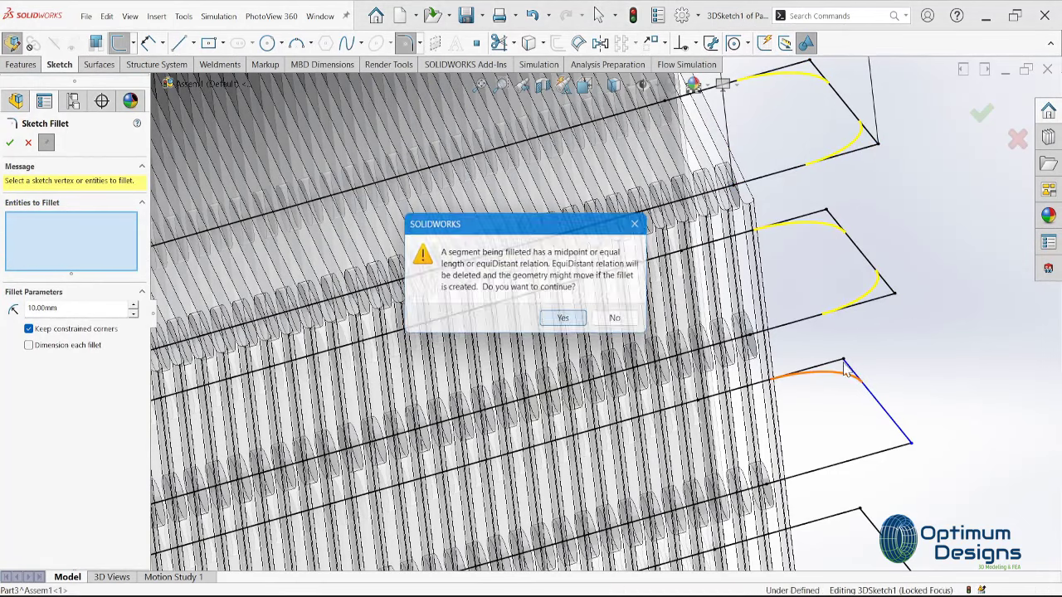
key(Return)
click(912, 452)
key(space)
Fillet the last two right corners, apply all eight fillets, and close the tool.
key(f)
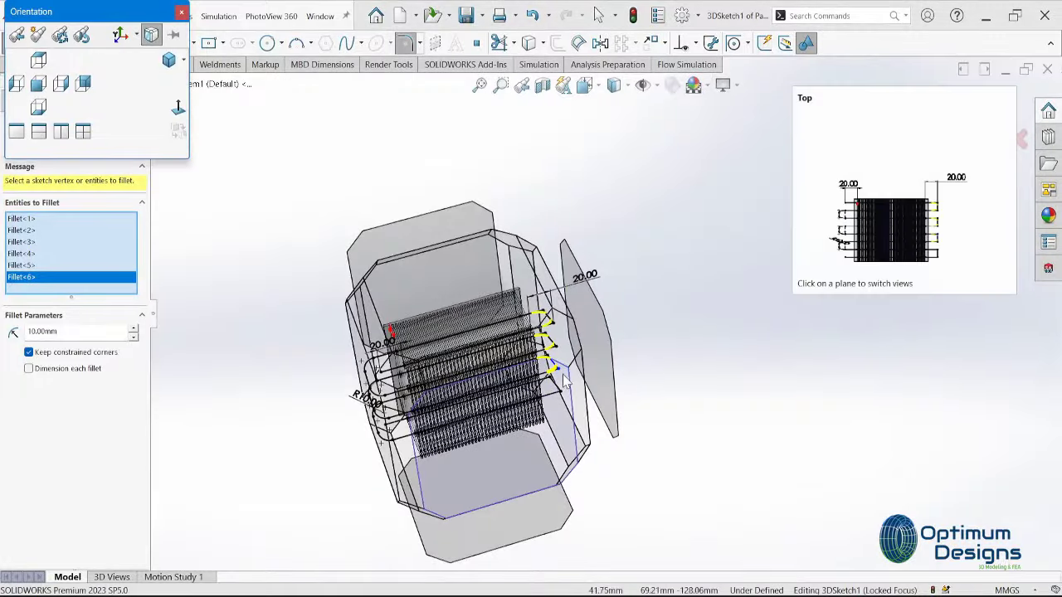
click(177, 66)
scroll(901, 498, down, 5)
scroll(822, 496, up, 1)
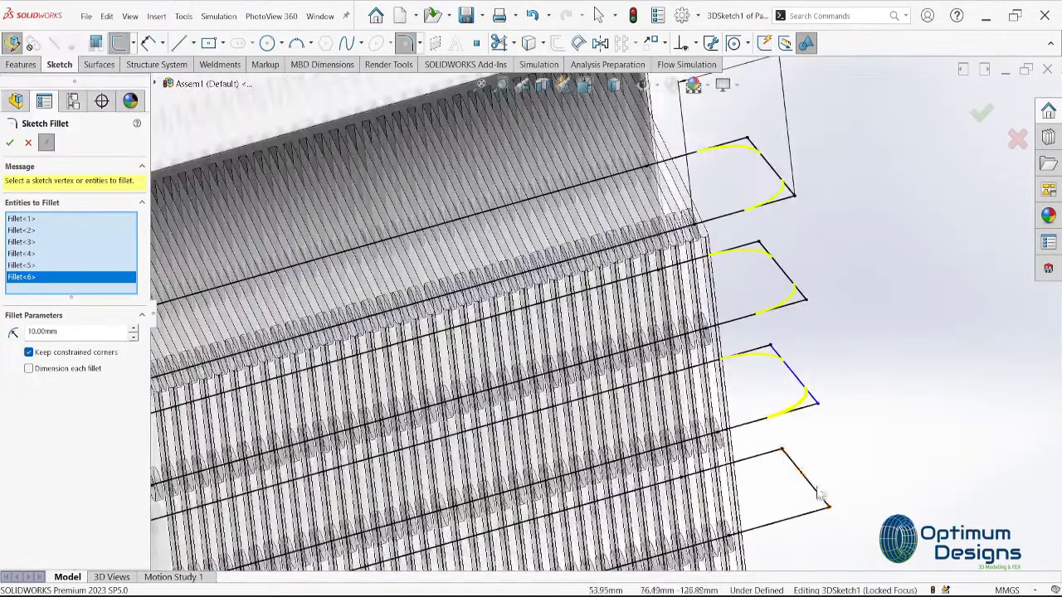
click(781, 454)
key(Return)
click(828, 506)
key(Return)
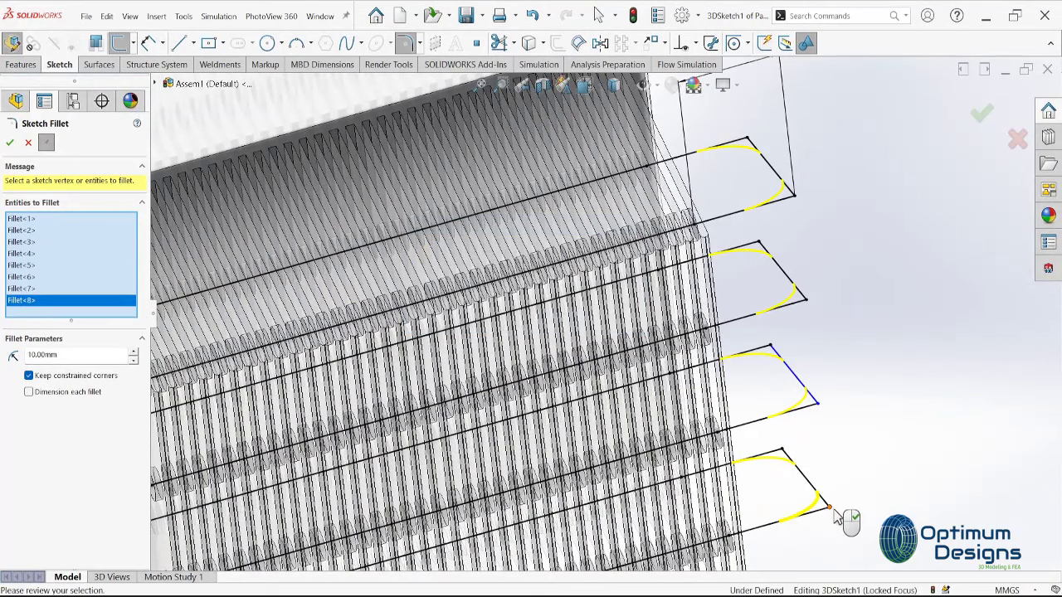
key(Return)
scroll(827, 456, up, 2)
scroll(720, 394, up, 3)
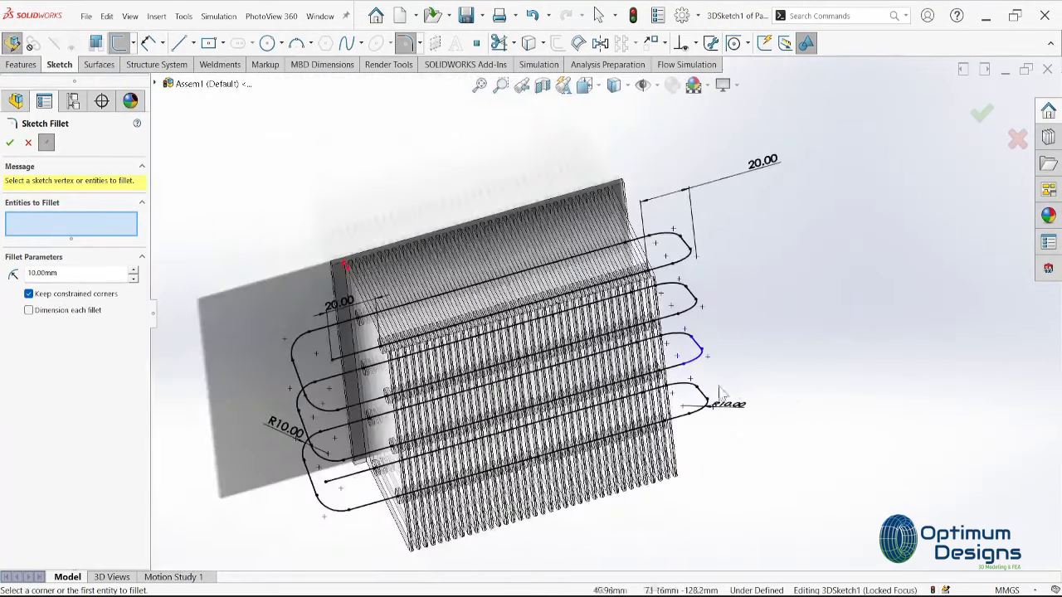
mouse_move(720, 394)
middle_down()
mouse_move(719, 379)
mouse_move(749, 341)
middle_up()
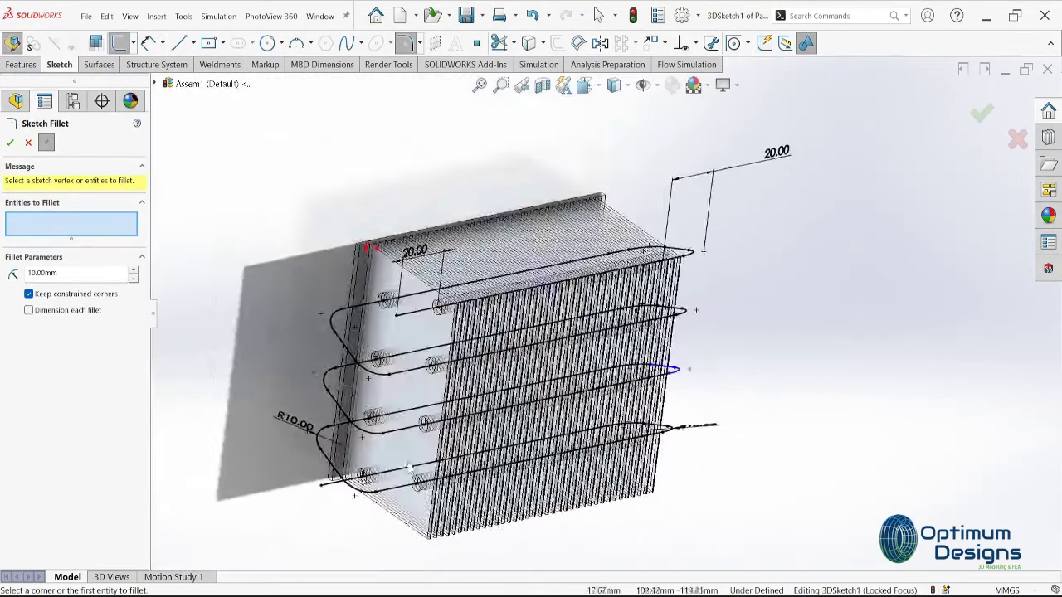
click(9, 143)
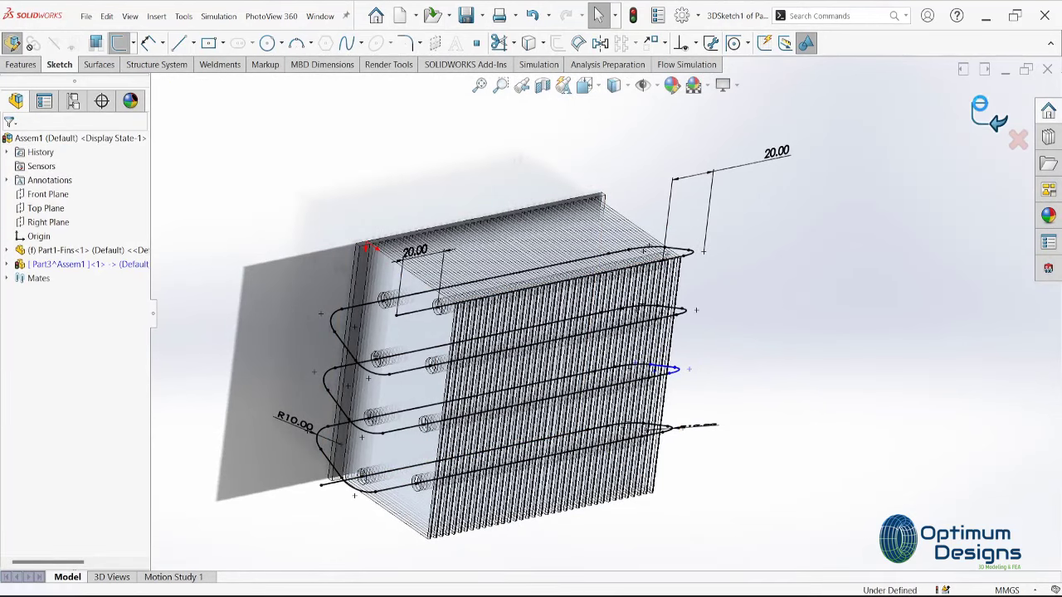
Exit the 3D sketch and open the coil path part in its own window.
click(982, 112)
click(1006, 124)
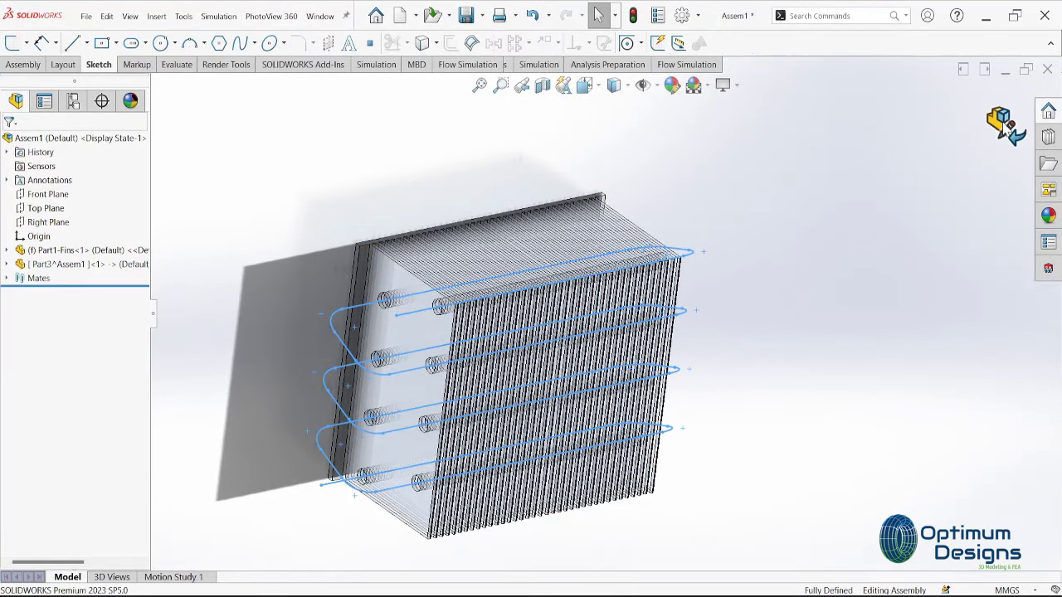
click(107, 271)
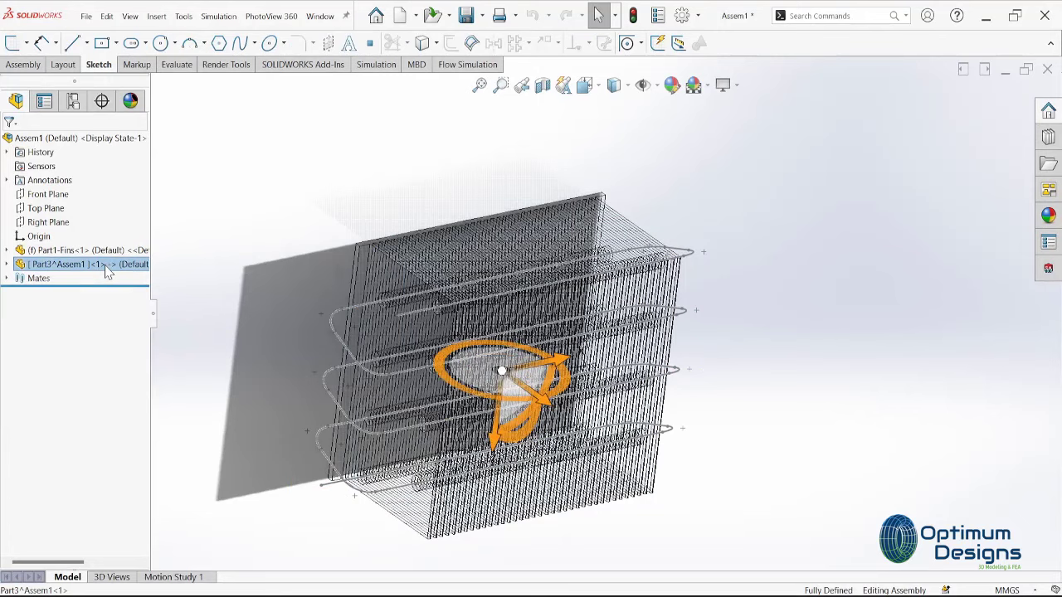
right_click(106, 271)
click(114, 166)
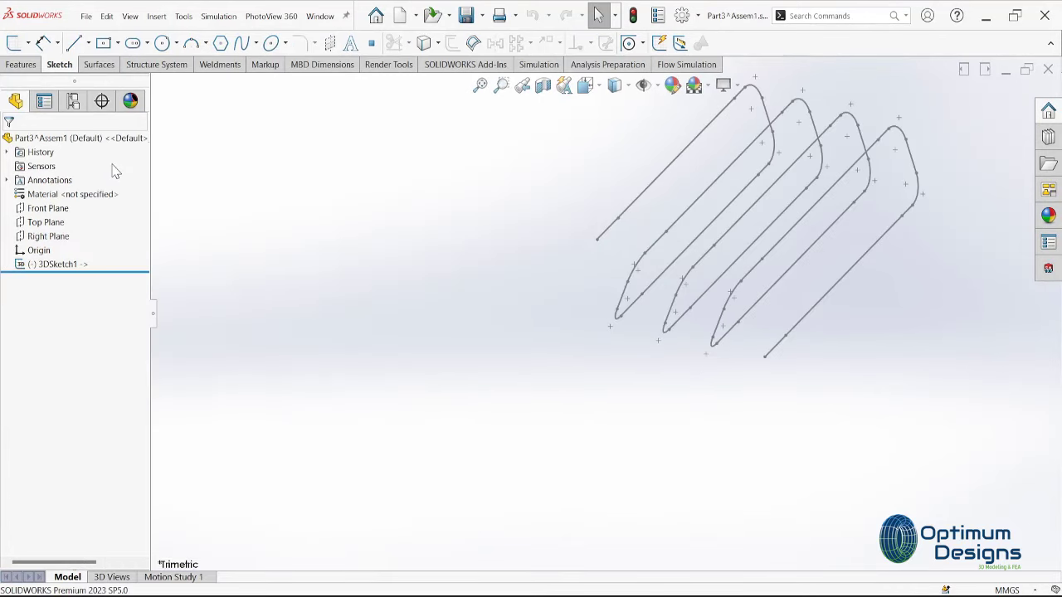
mouse_move(614, 248)
middle_down()
mouse_move(649, 196)
mouse_move(590, 244)
mouse_move(580, 327)
middle_up()
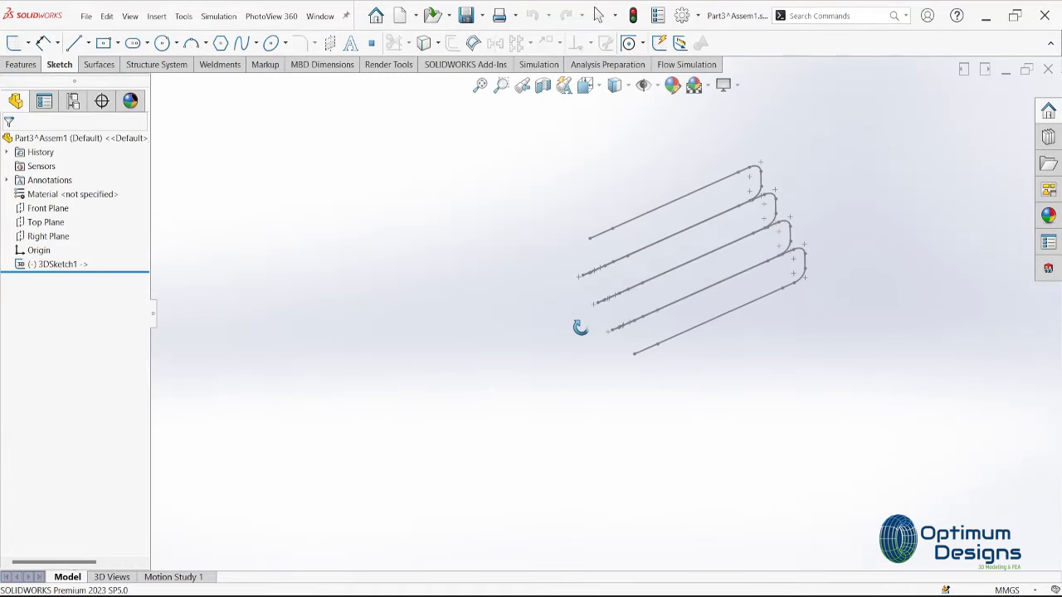
Save the part as a new file named 'Coil Ref. liquid'.
click(482, 16)
click(486, 48)
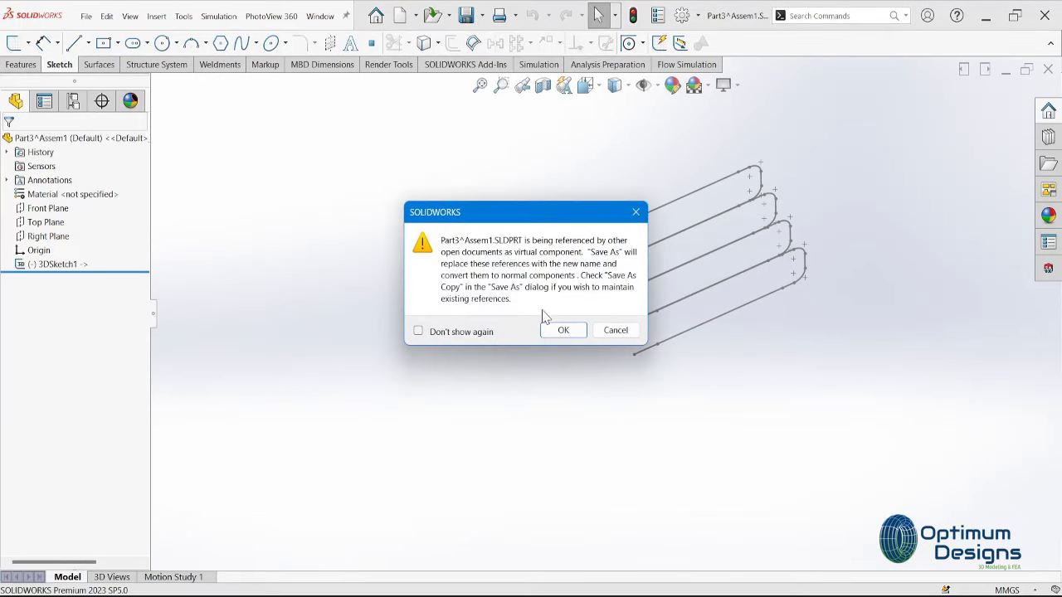
click(558, 330)
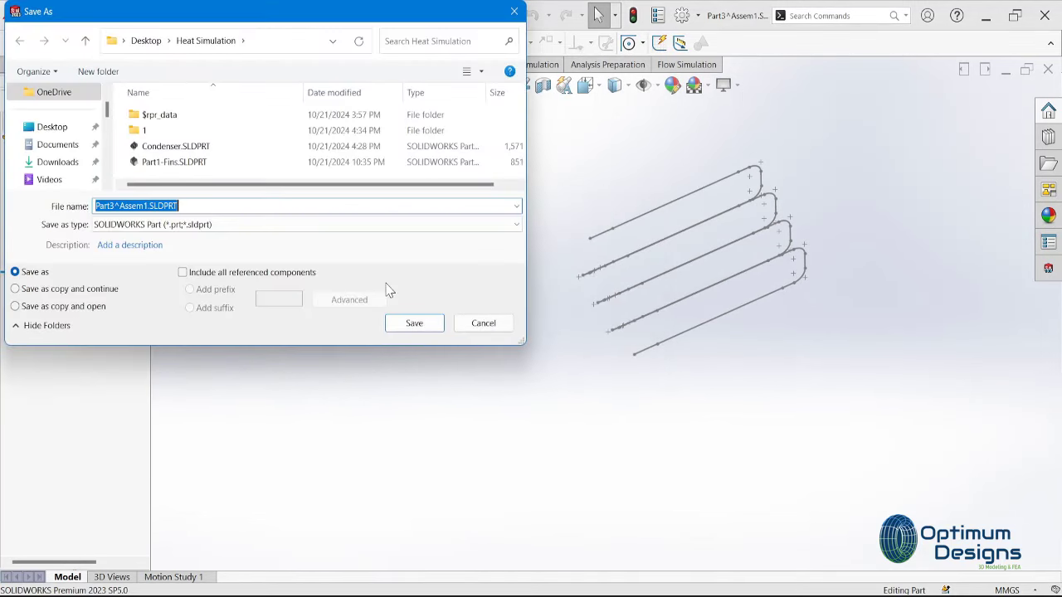
text(Coil Ref. liquid)
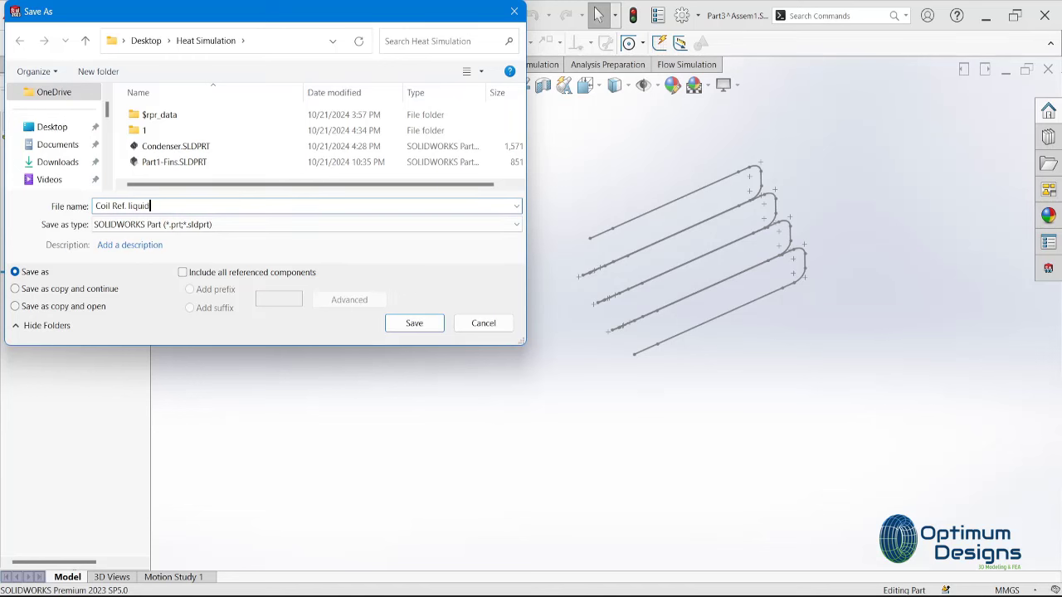
key(Return)
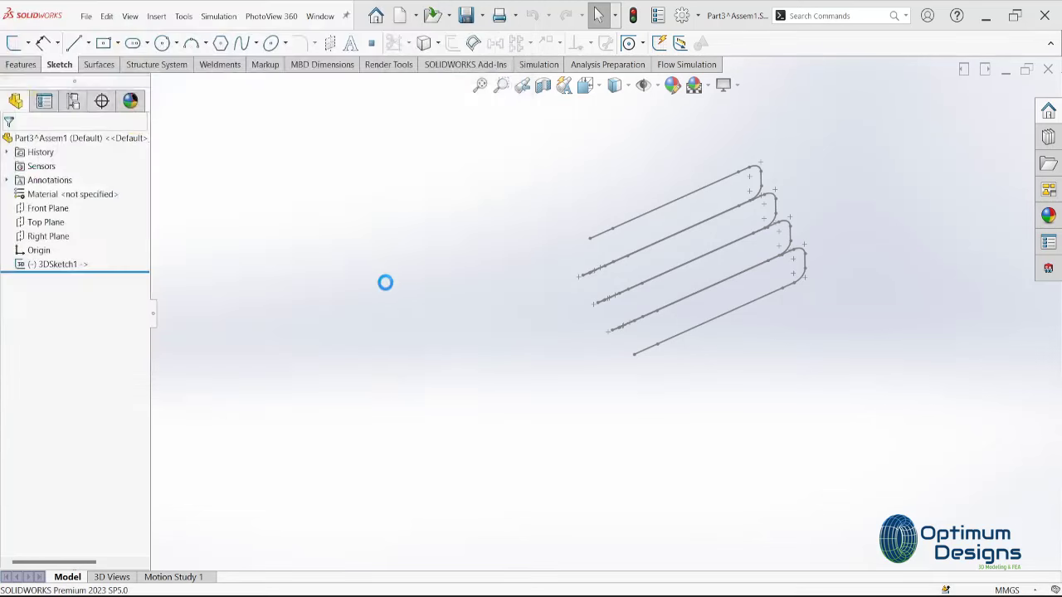
Start a reference plane using the end coil line and its endpoint as references.
click(160, 18)
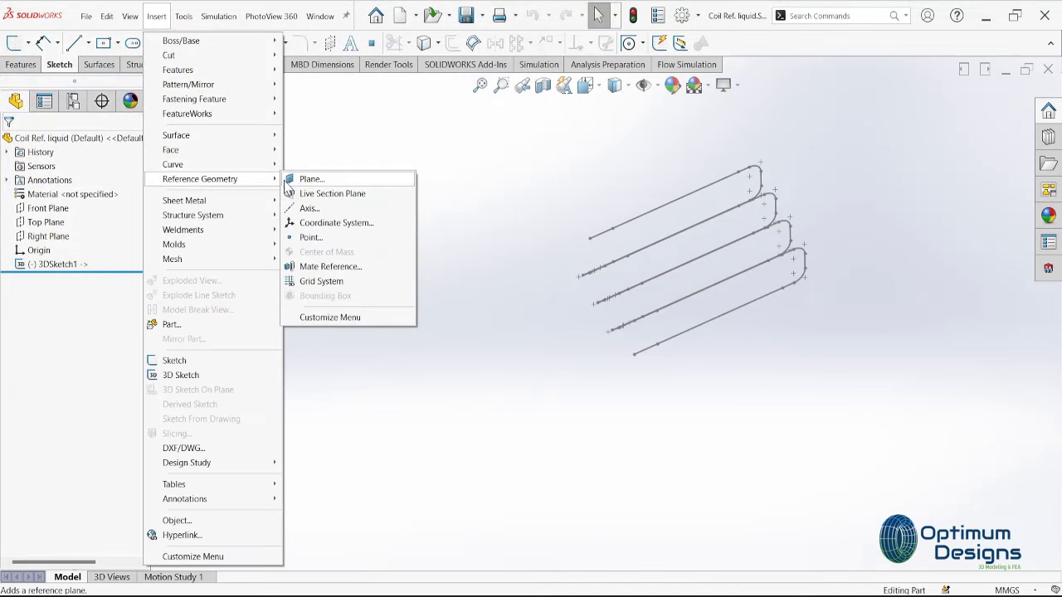
click(598, 256)
mouse_move(640, 290)
middle_down()
mouse_move(588, 243)
mouse_move(666, 265)
middle_up()
scroll(562, 234, down, 5)
click(562, 235)
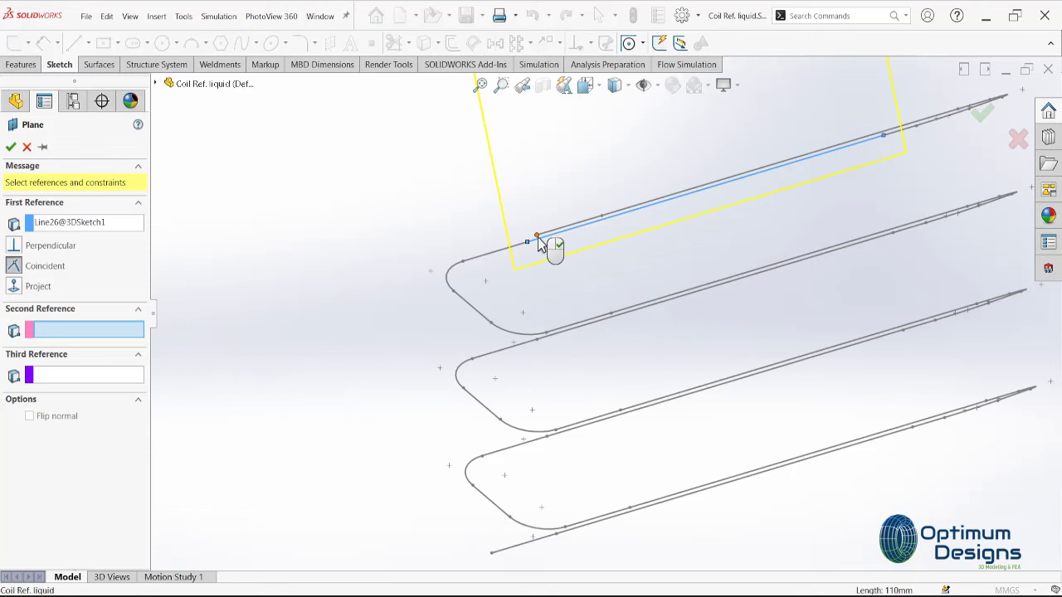
click(537, 236)
Reselect the coil line reference, accept Plane1, and start a sketch on it.
middle_drag(542, 244, 631, 249)
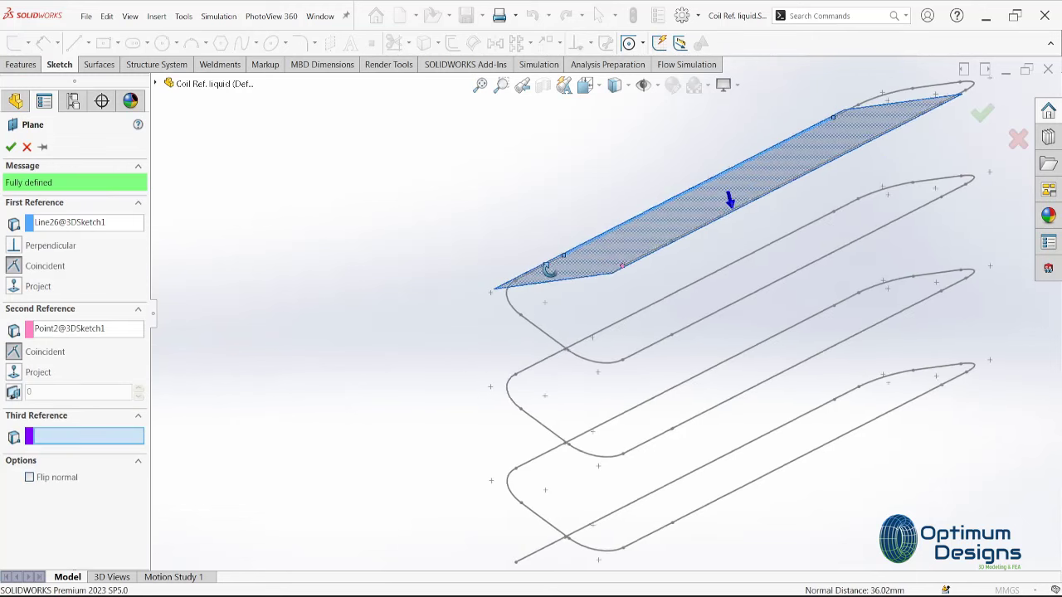
click(86, 224)
key(Delete)
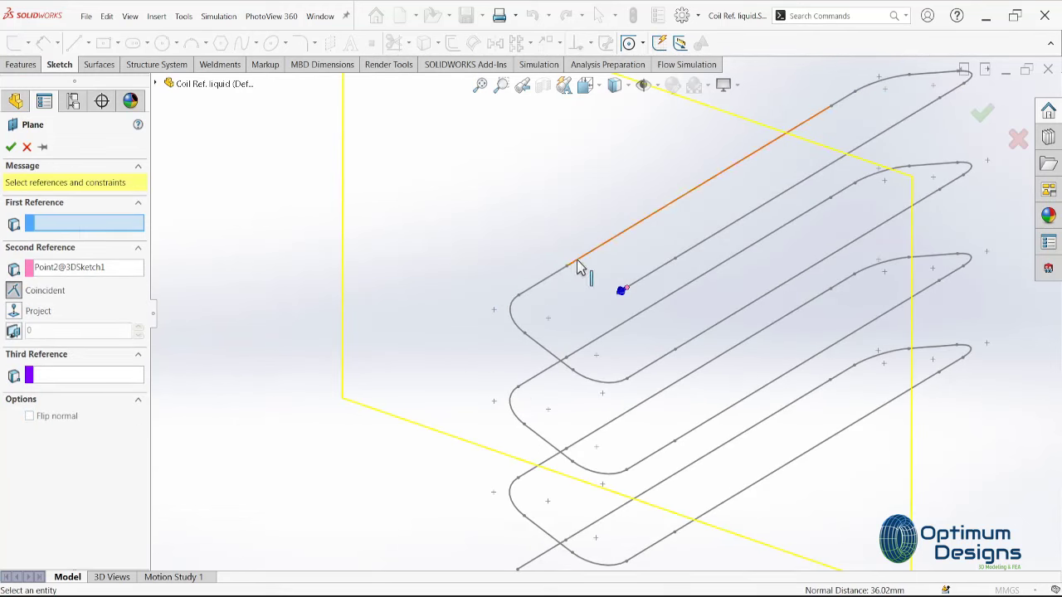
click(640, 288)
click(11, 147)
right_click(38, 277)
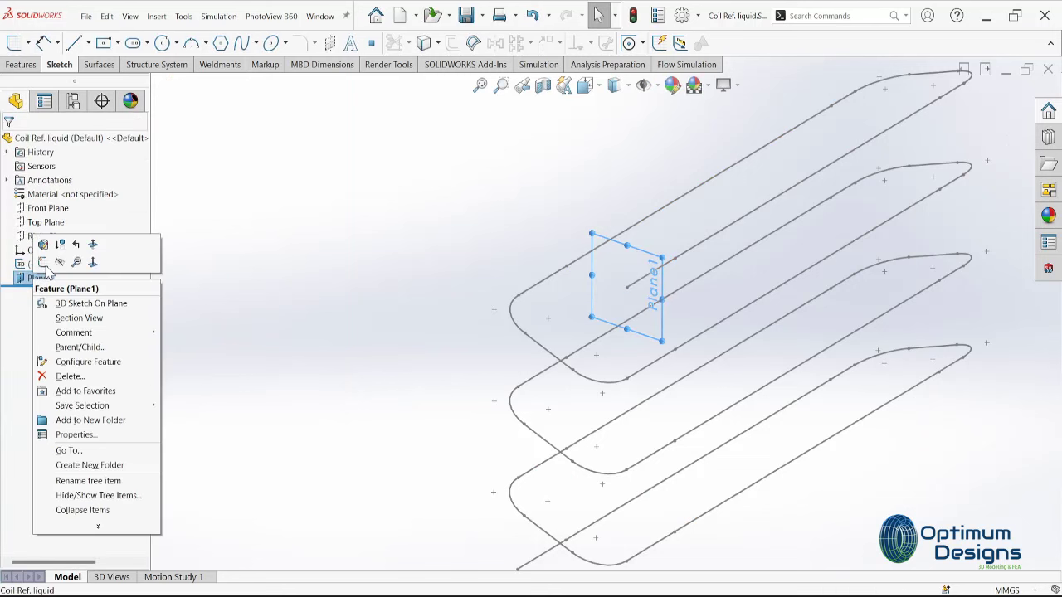
click(169, 48)
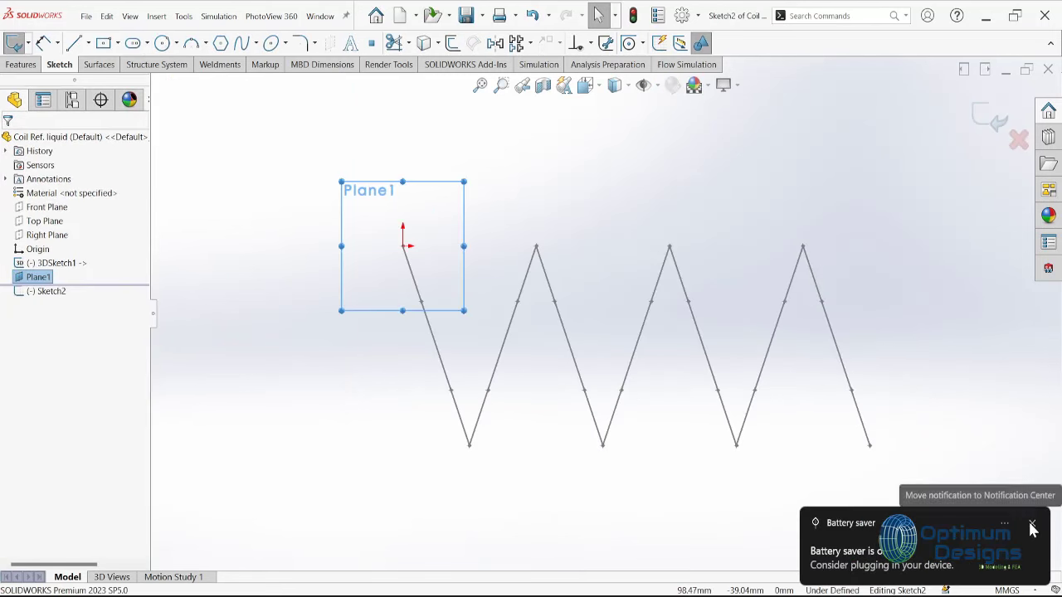
Draw a circle centred on the origin in Sketch2 as the sweep profile.
click(162, 43)
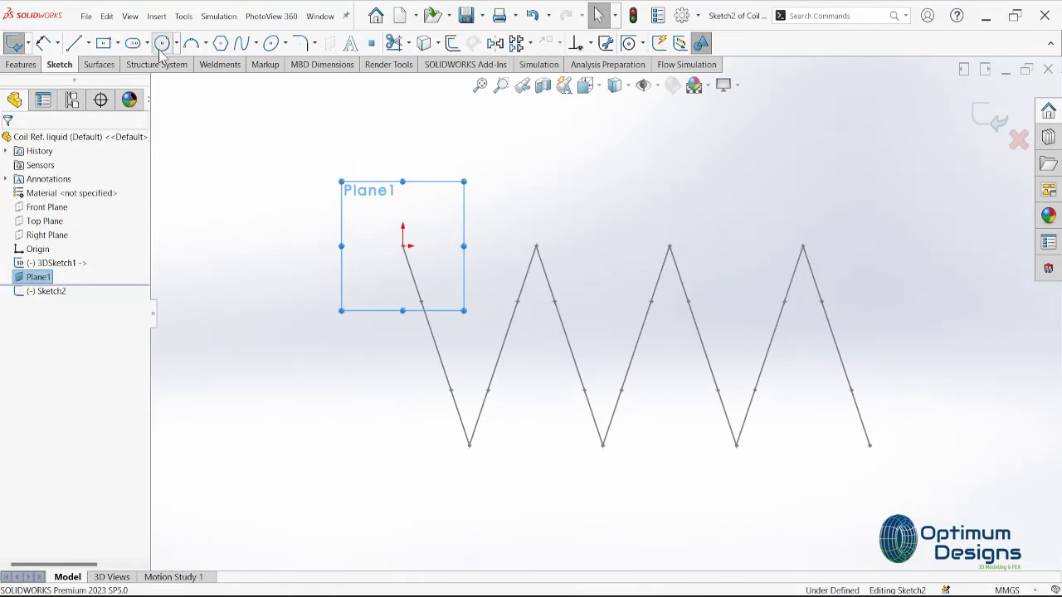
scroll(406, 257, down, 5)
click(477, 262)
click(449, 284)
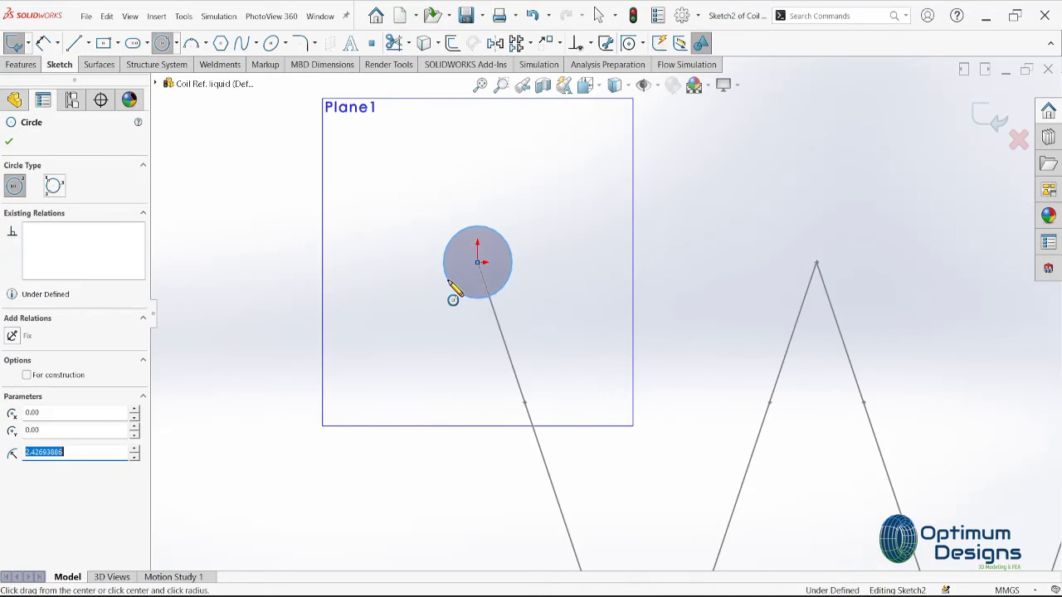
key(Return)
key(Escape)
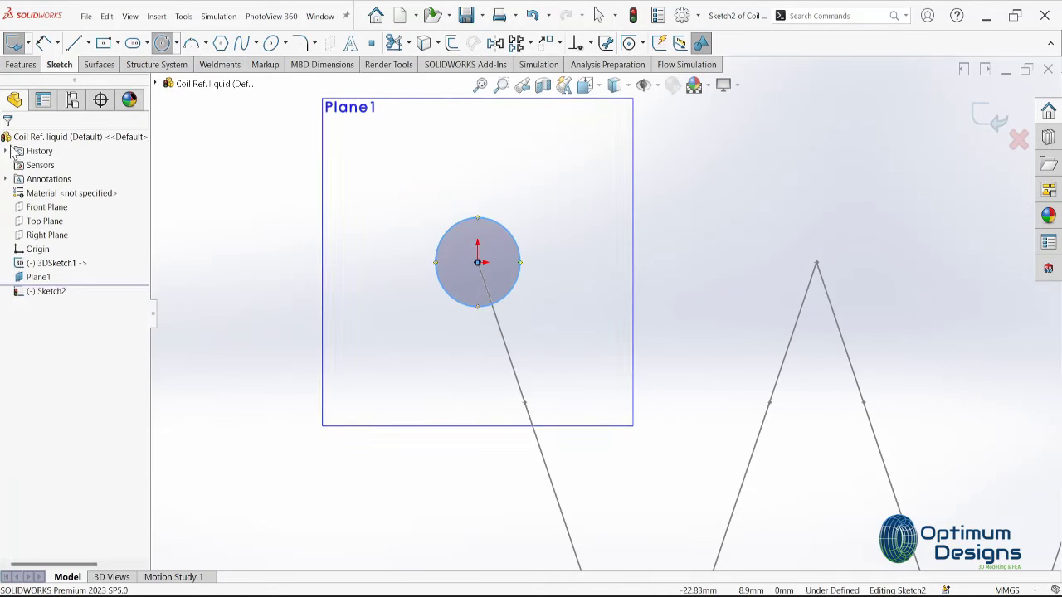
Sweep the Sketch2 circle along 3DSketch1 to create the solid coil tubes.
scroll(894, 159, up, 3)
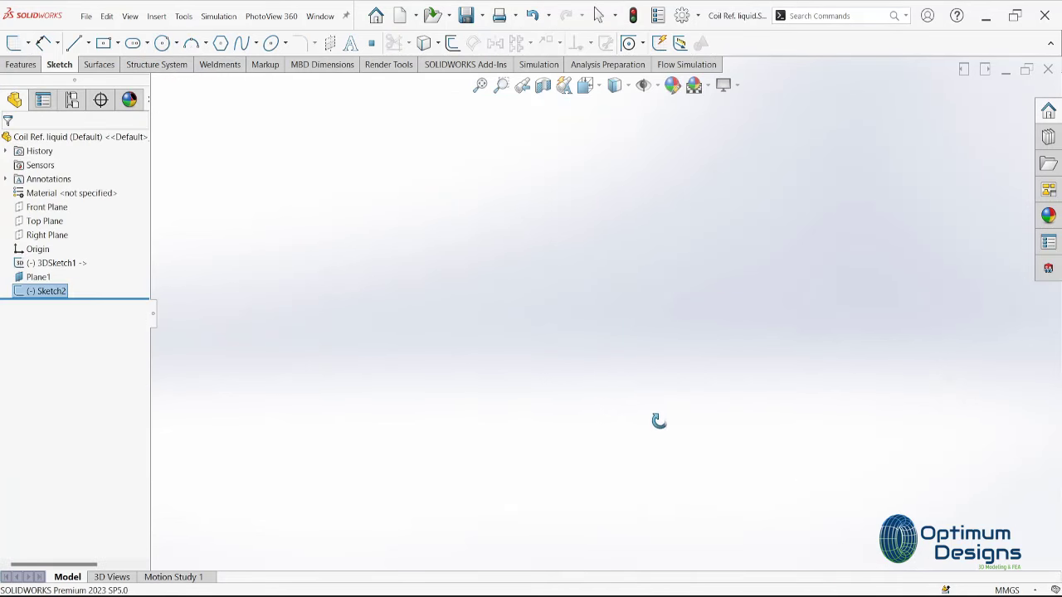
mouse_move(656, 420)
middle_down()
mouse_move(505, 308)
mouse_move(491, 228)
middle_up()
click(22, 64)
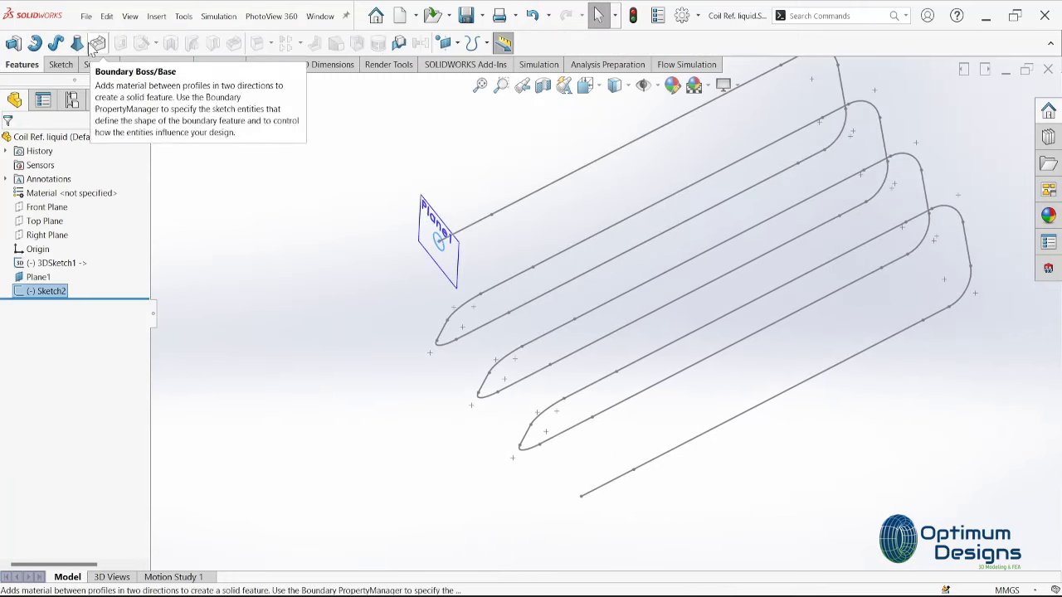
click(56, 42)
click(477, 226)
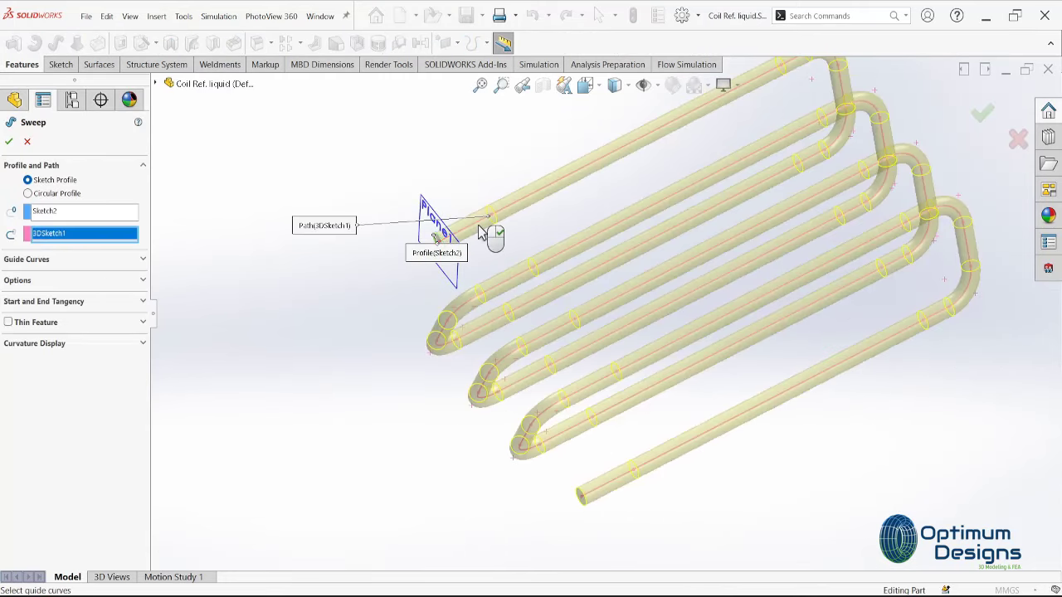
key(Return)
Orbit around the new tubes, then bring up and dismiss Sweep1's context menu.
scroll(477, 226, up, 3)
middle_drag(477, 225, 538, 321)
click(537, 321)
right_click(37, 285)
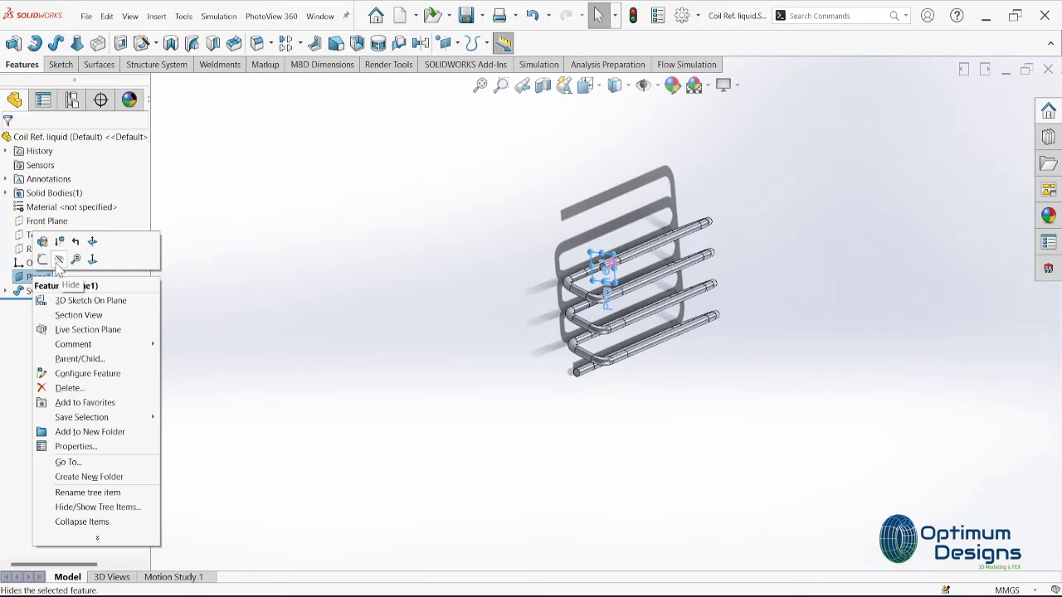
key(Escape)
Start a Shell on the coil with 1.2 mm thickness and Show preview enabled.
scroll(580, 307, down, 3)
click(356, 43)
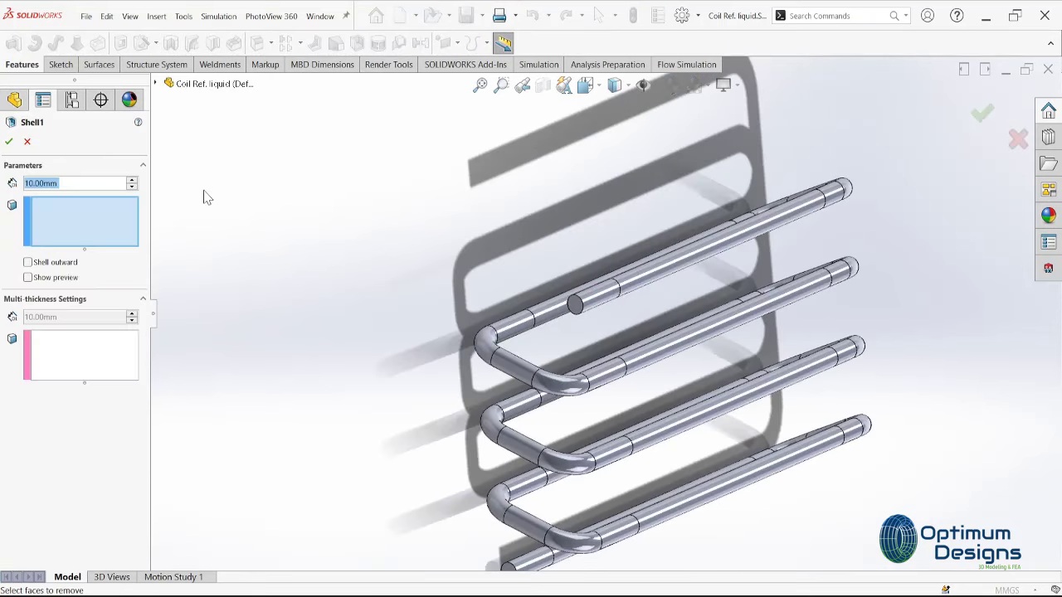
text(1.2)
key(Tab)
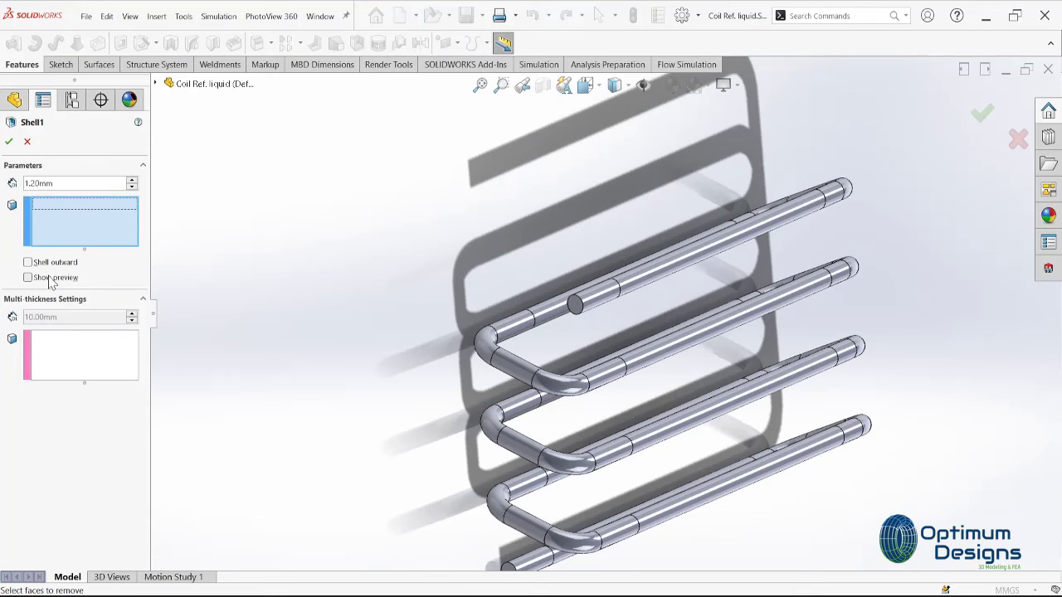
click(28, 277)
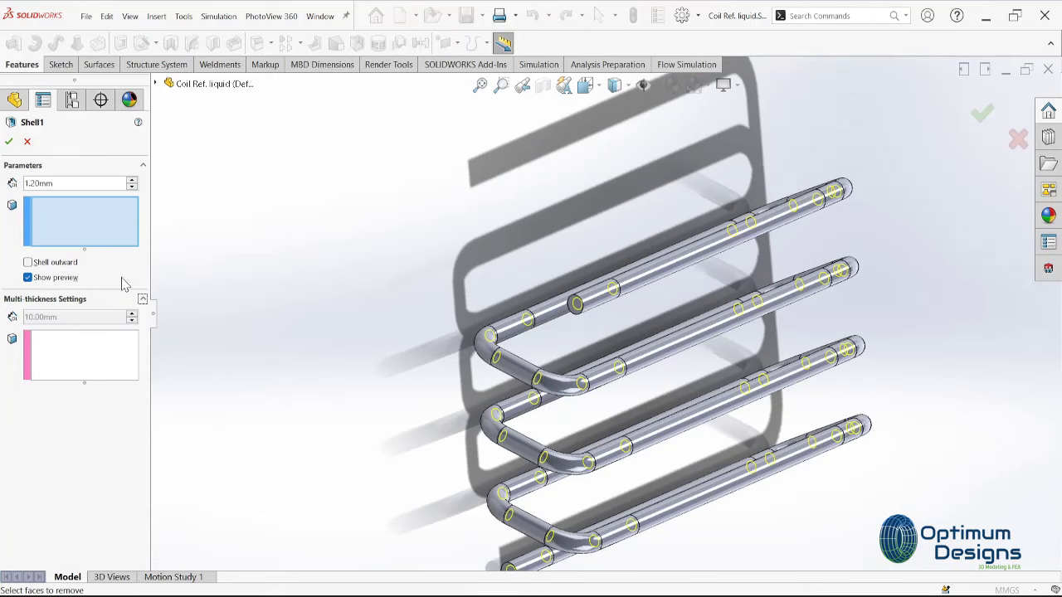
scroll(519, 309, down, 1)
scroll(515, 306, down, 3)
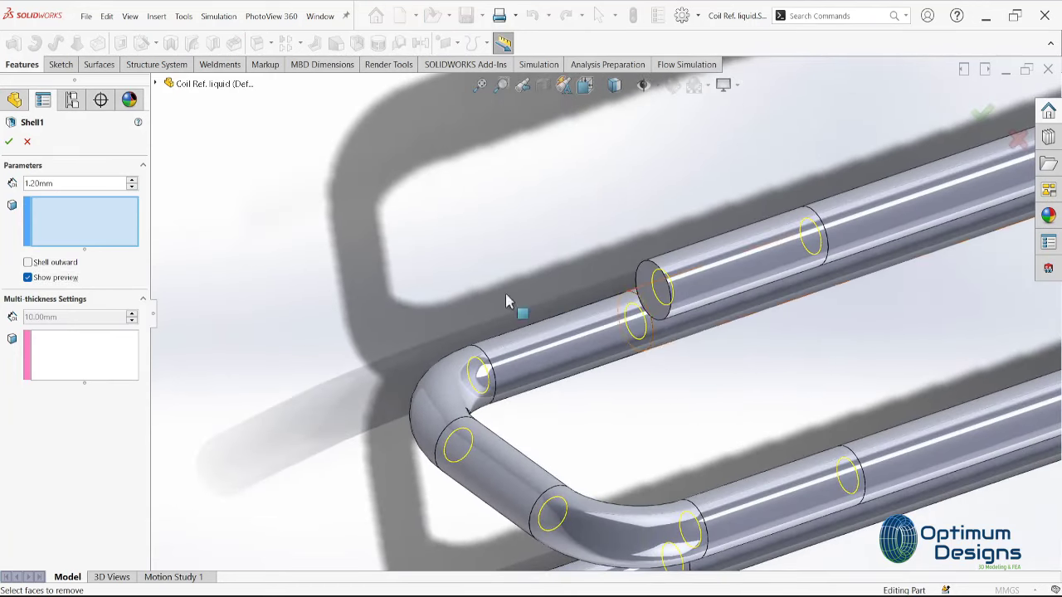
Change the shell wall thickness to 0.25 mm and confirm Shell1.
text(0.5)
key(Tab)
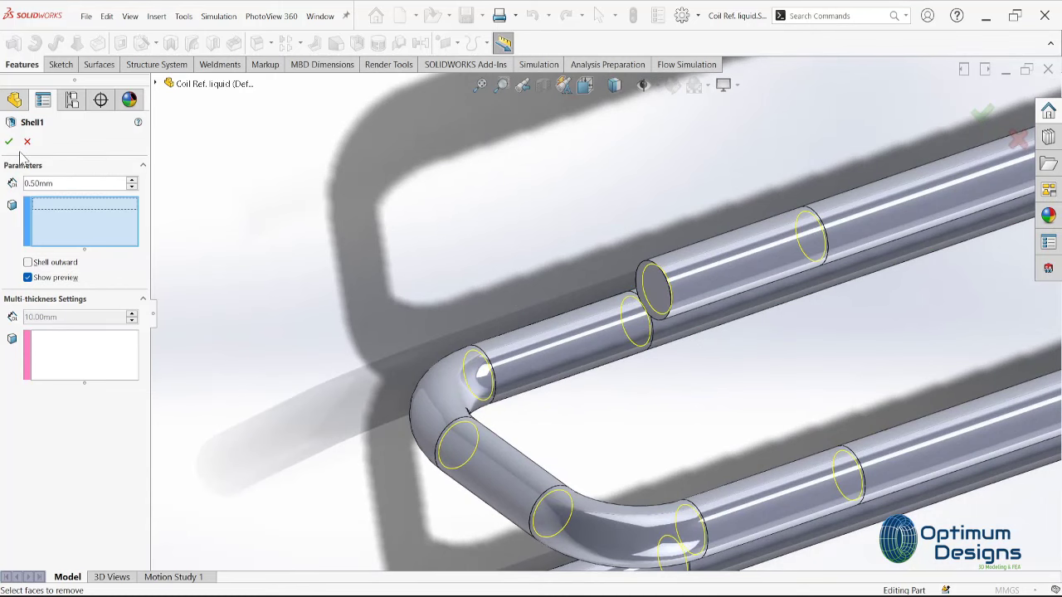
text(0.25)
key(Tab)
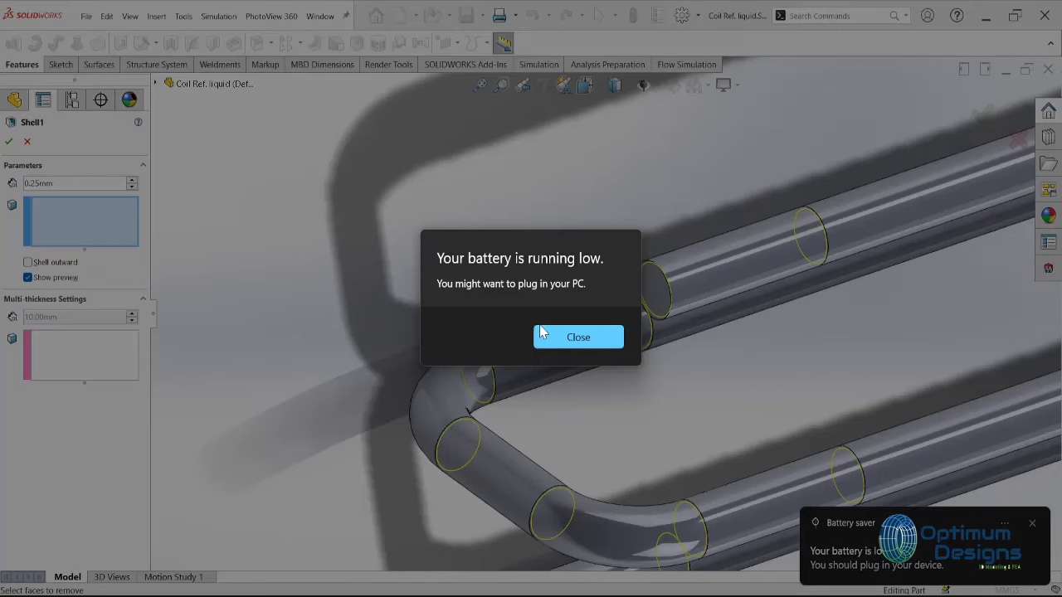
click(541, 333)
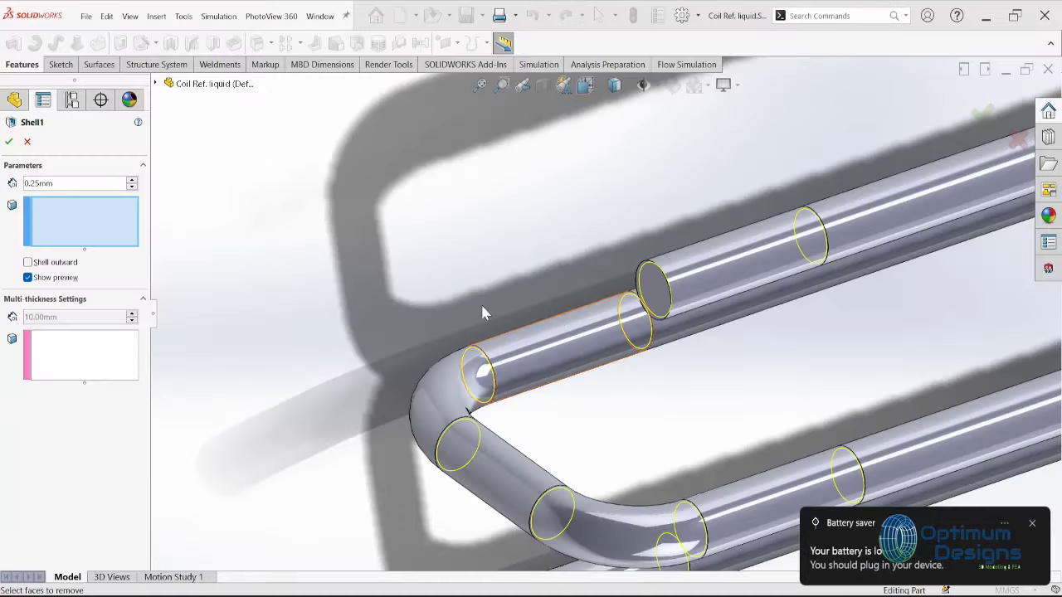
click(10, 143)
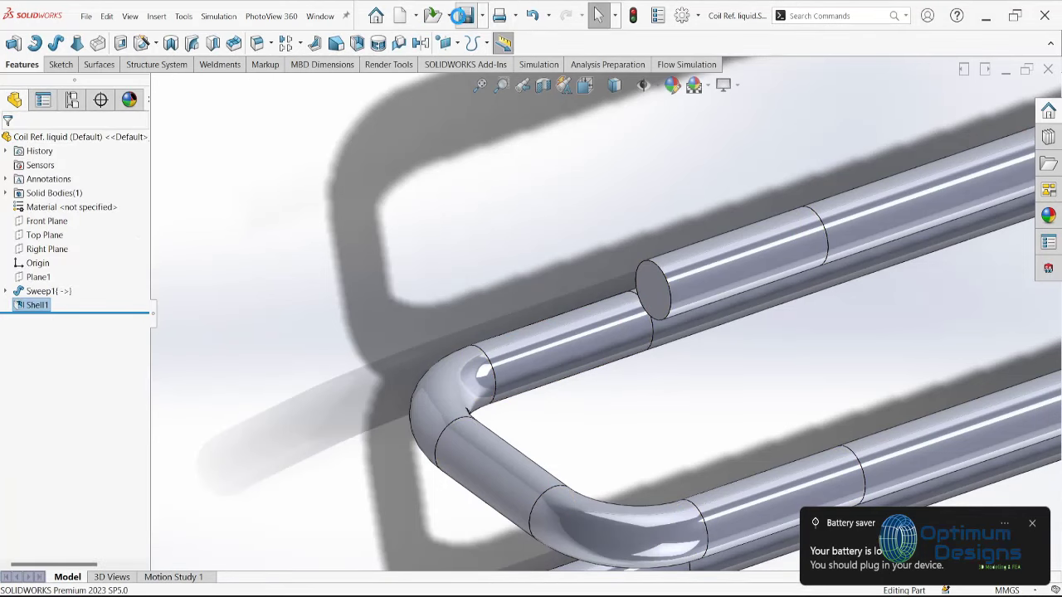
Close the battery saver notification and bring up Shell1's context menu.
click(1032, 523)
scroll(742, 422, up, 5)
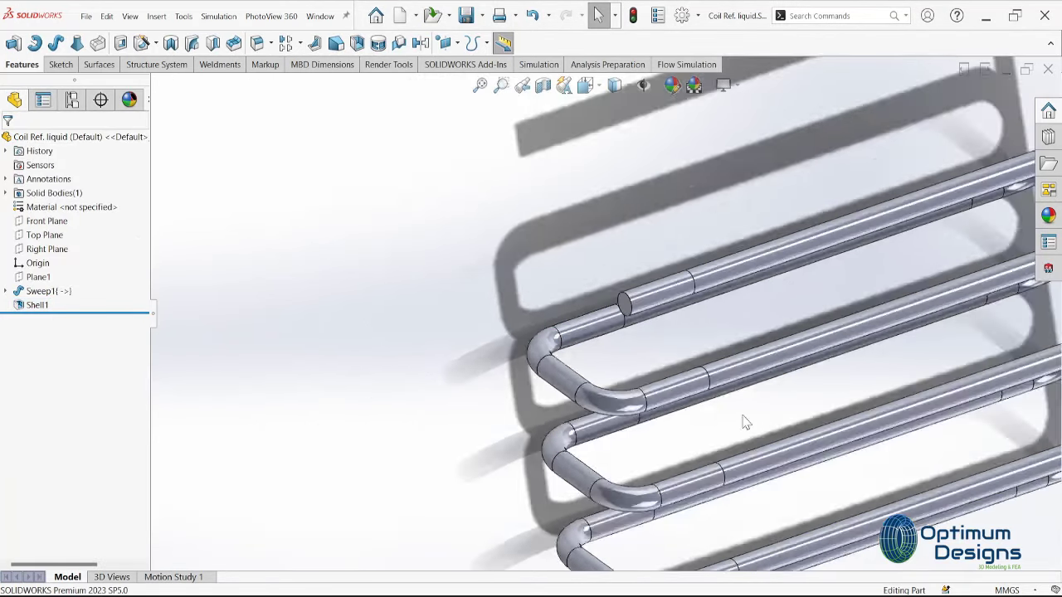
scroll(741, 422, up, 3)
scroll(643, 407, down, 3)
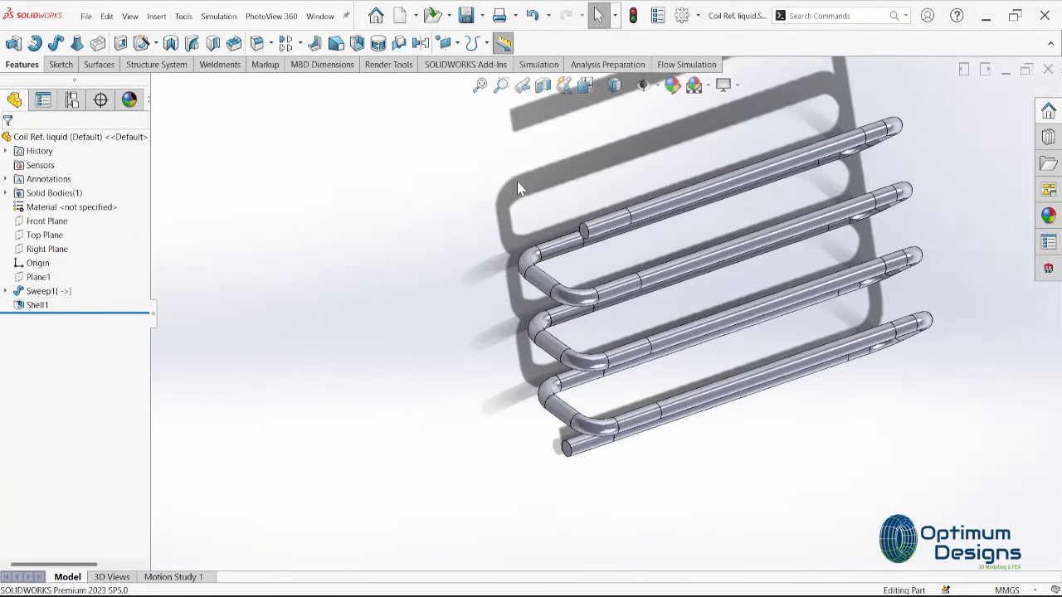
right_click(37, 305)
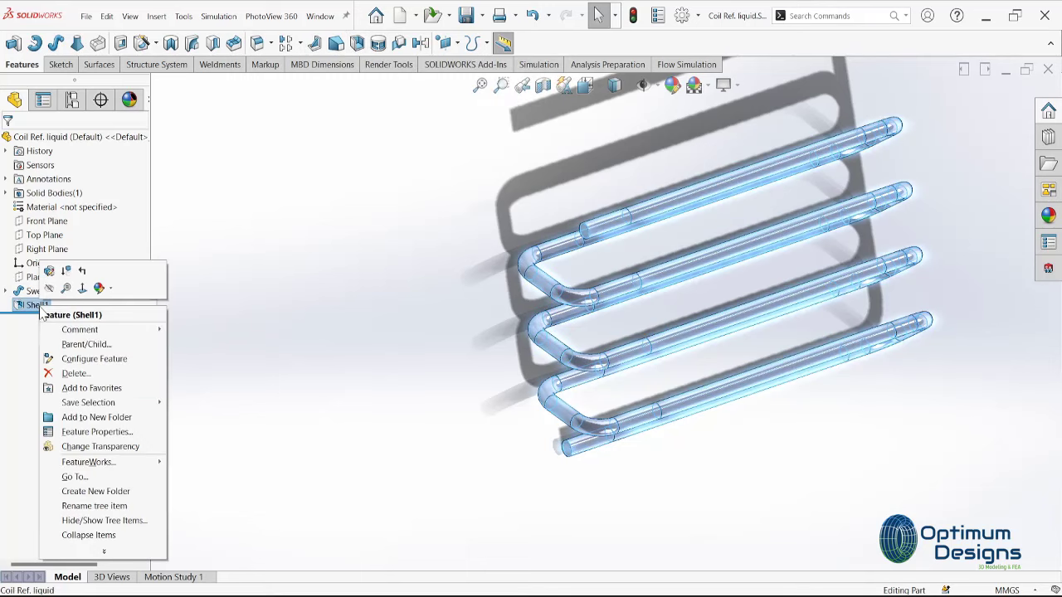
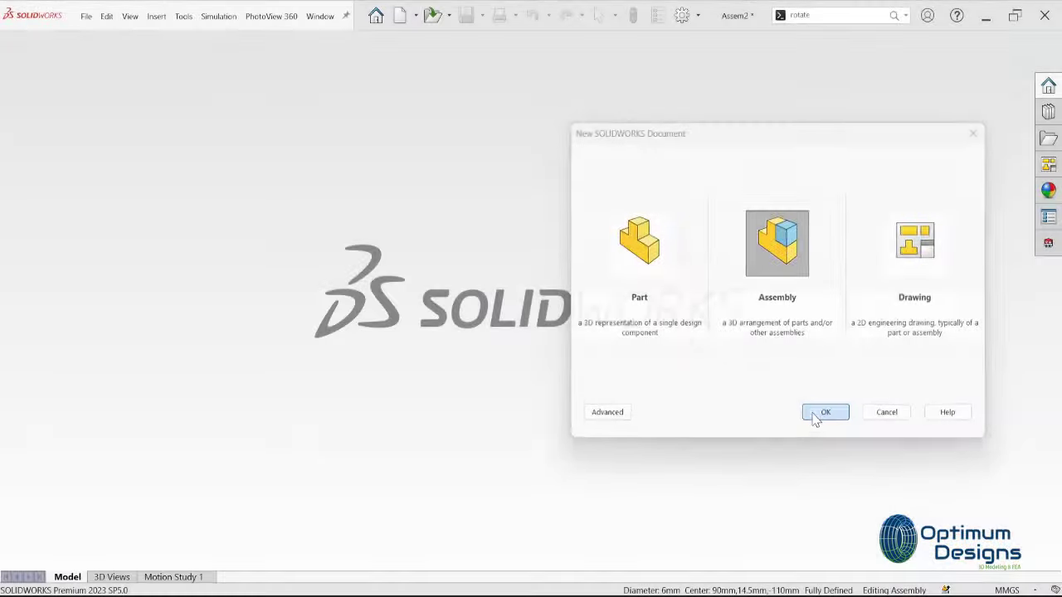
Create a new assembly and place Part1-Fins.SLDPRT from the Heat Simulation folder in it.
click(816, 414)
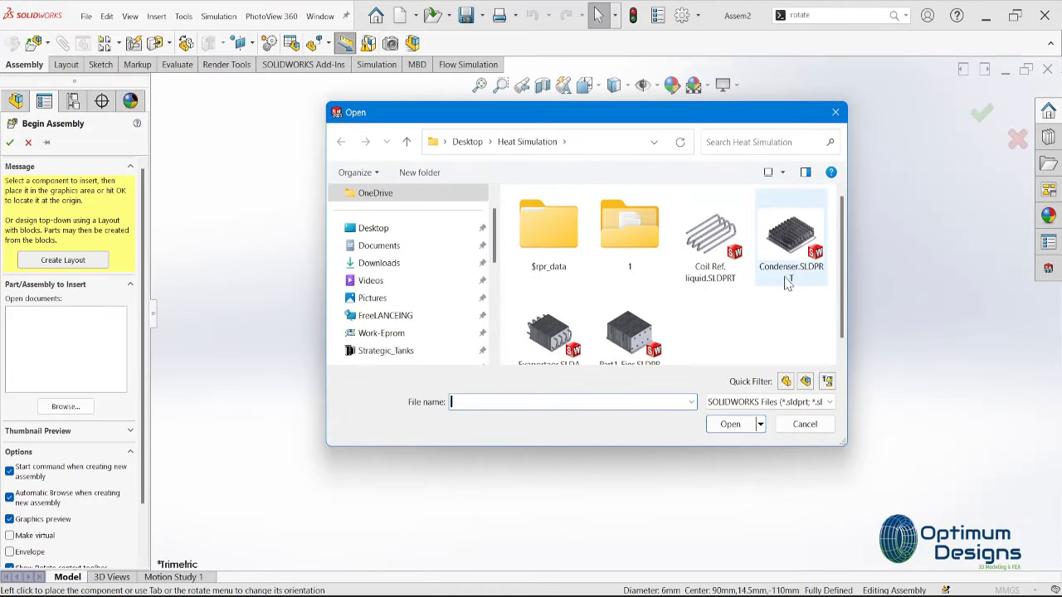
scroll(763, 332, down, 1)
click(648, 315)
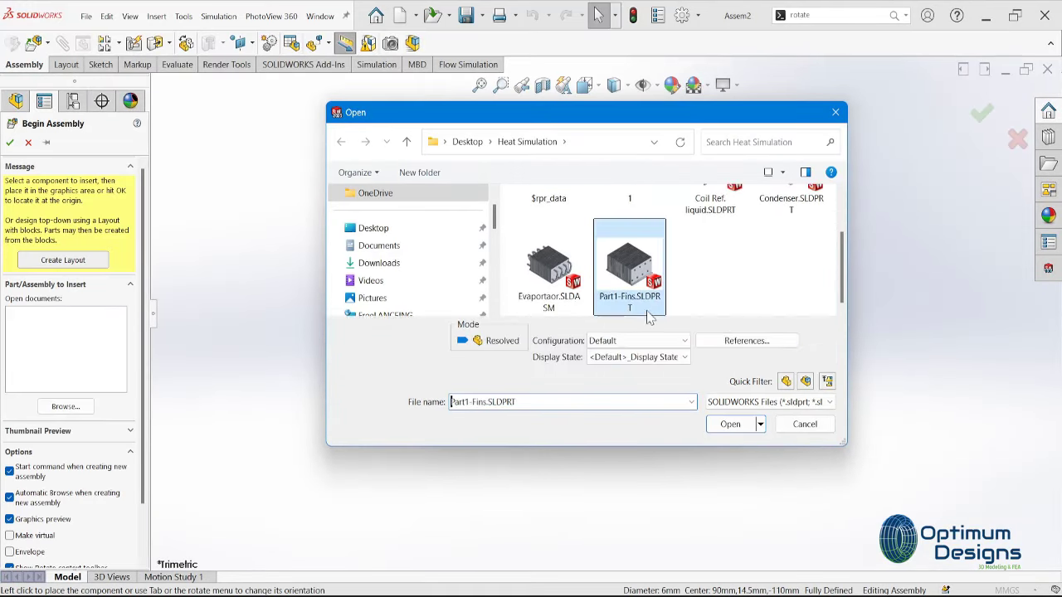
click(734, 424)
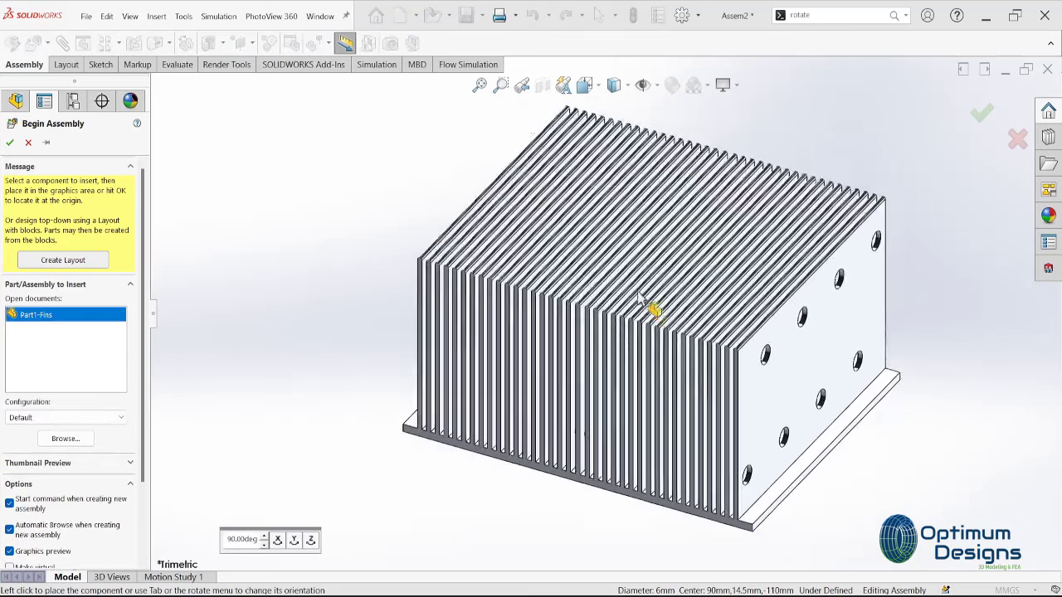
click(618, 301)
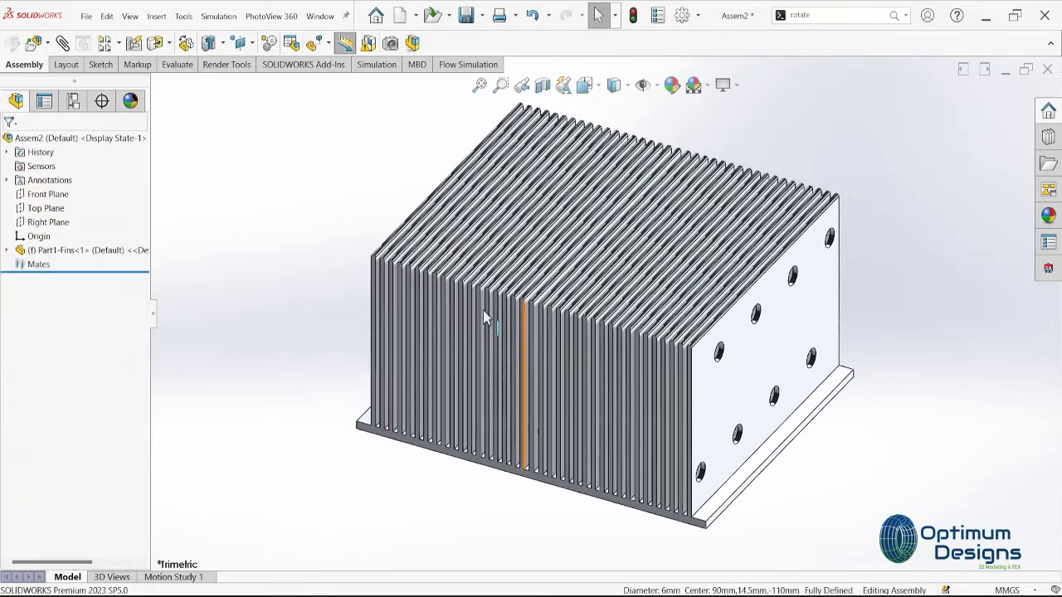
Insert Coil Ref. liquid.SLDPRT and place it beside the fin block.
click(33, 43)
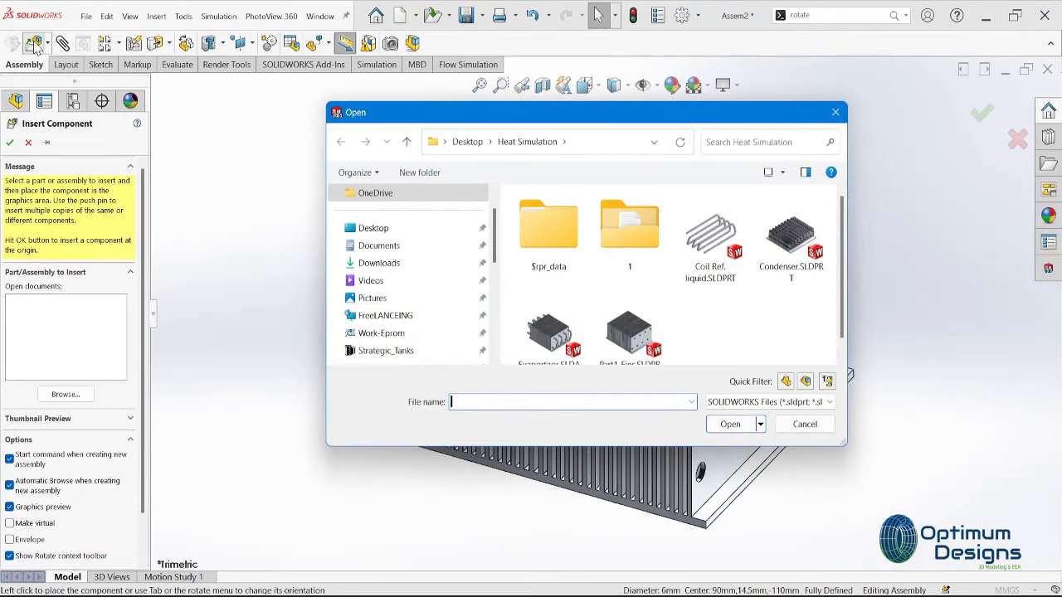
click(718, 259)
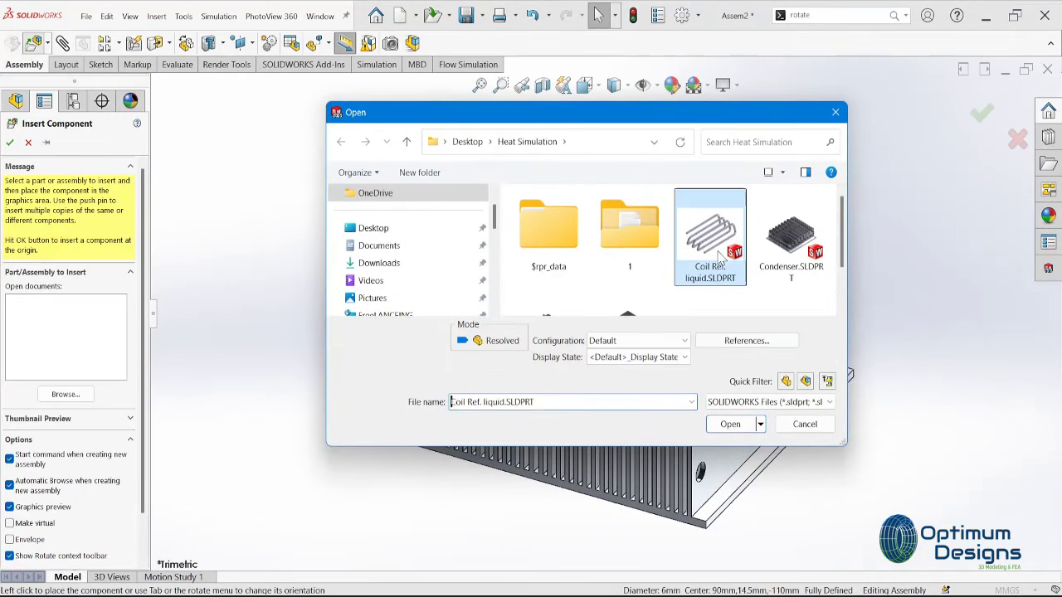
click(728, 424)
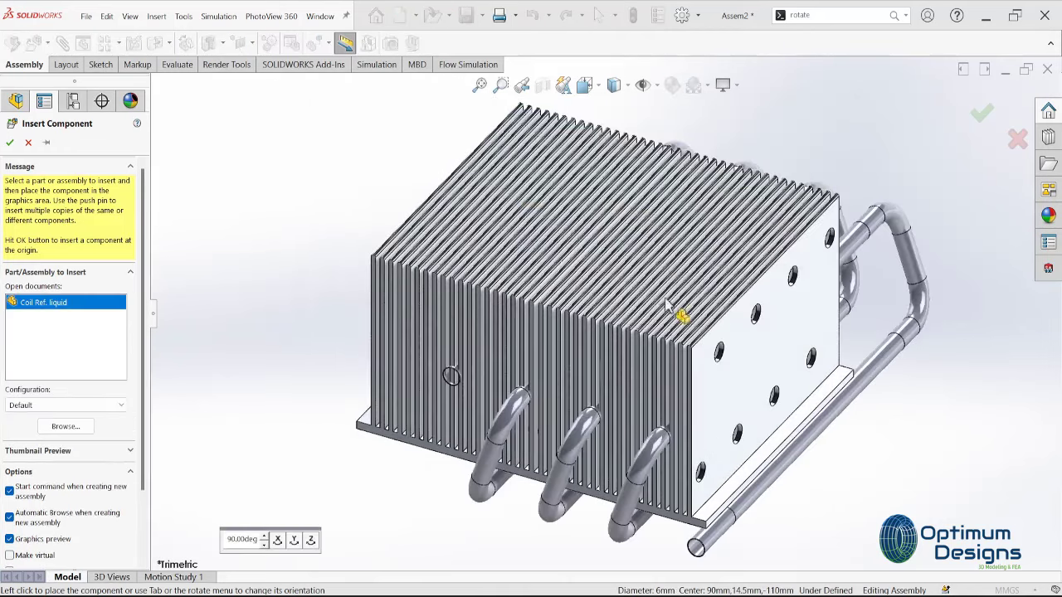
scroll(780, 184, up, 5)
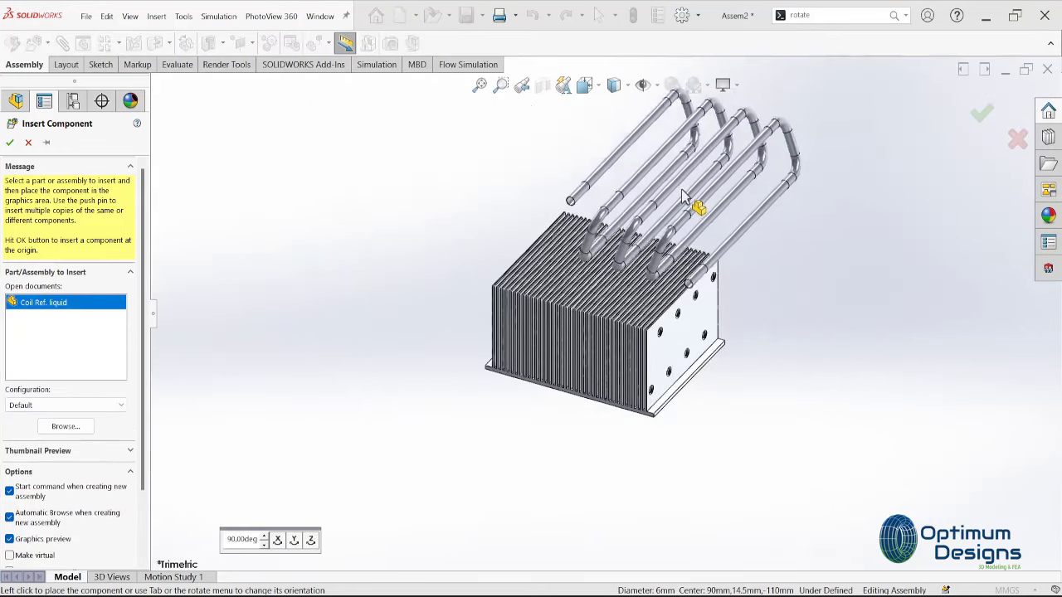
click(781, 185)
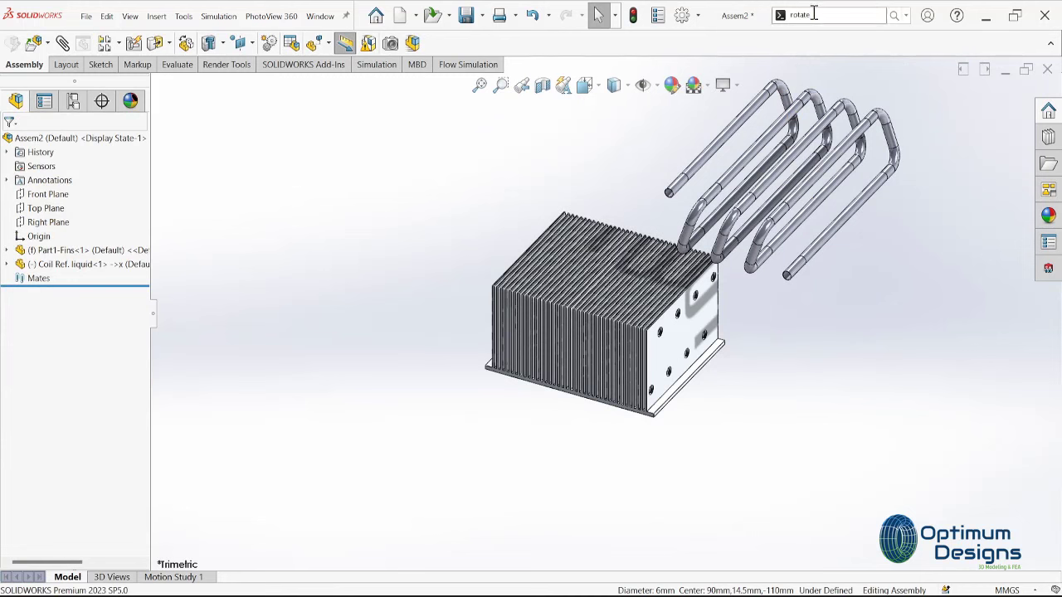
Rotate the coil component so its tube loops lie horizontally.
key(BackSpace)
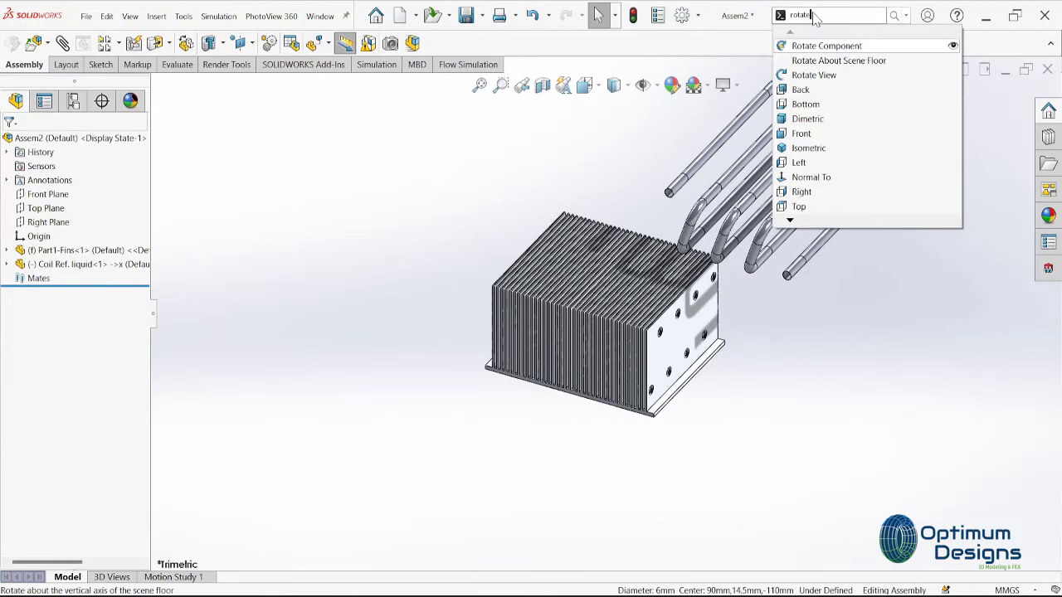
click(830, 48)
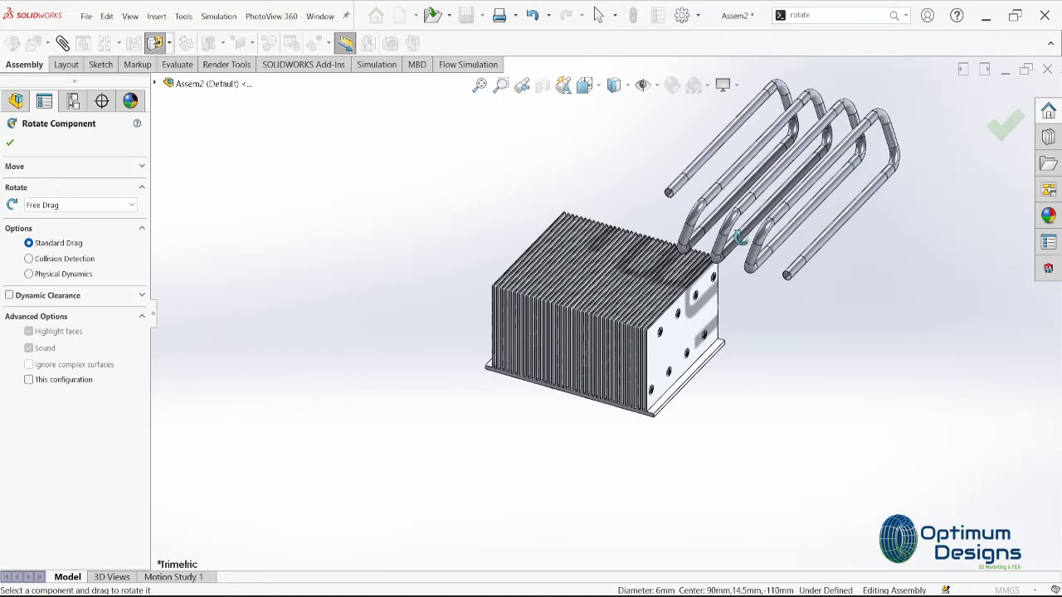
drag(788, 189, 696, 394)
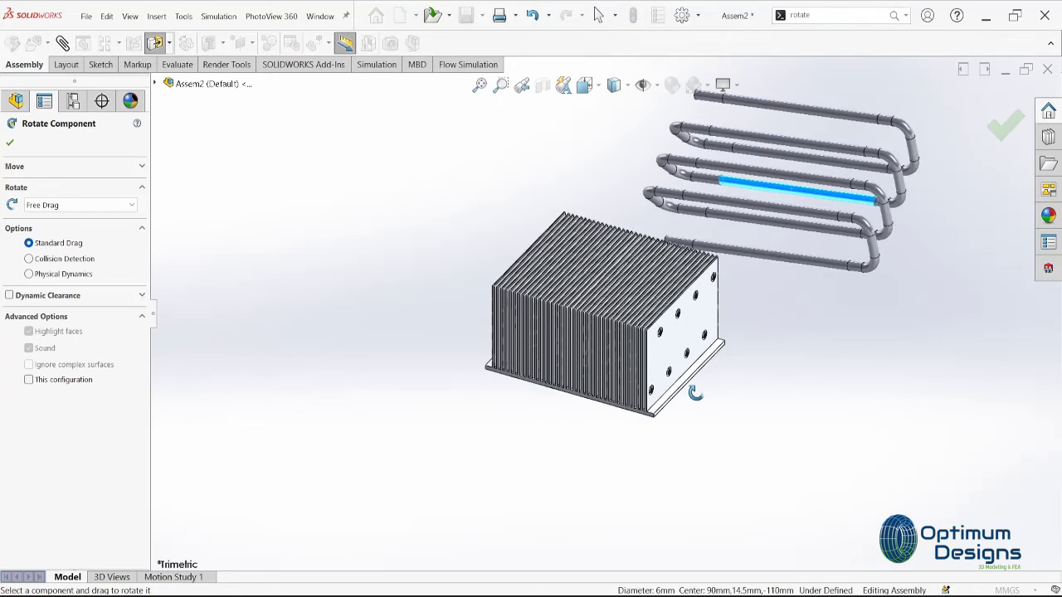
click(1005, 127)
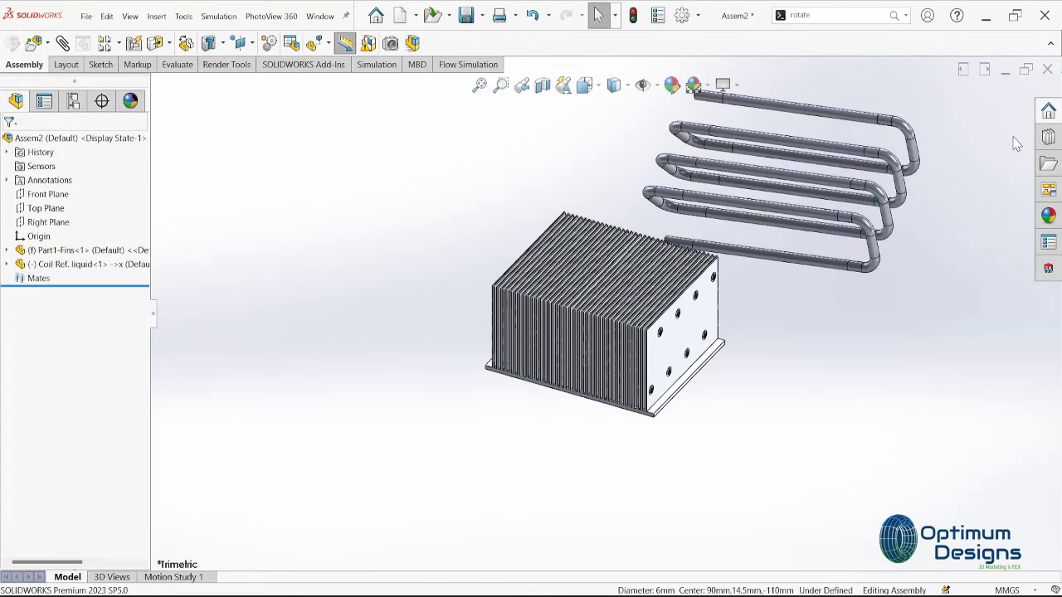
Mate the first straight coil pipe concentric with its hole in the fin block.
click(763, 257)
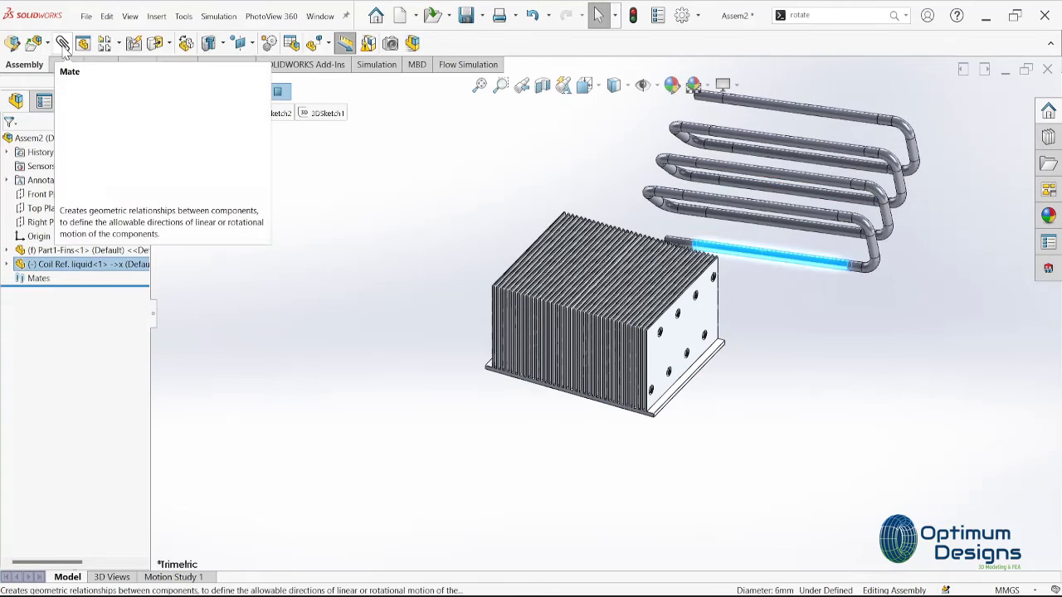
key(m)
scroll(688, 406, down, 3)
scroll(552, 367, down, 2)
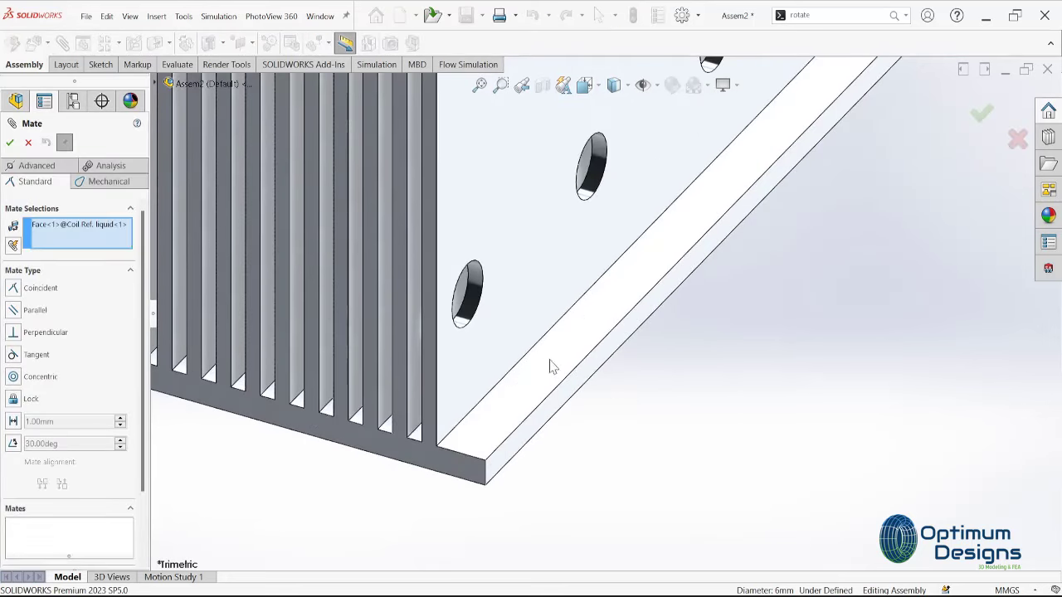
click(467, 322)
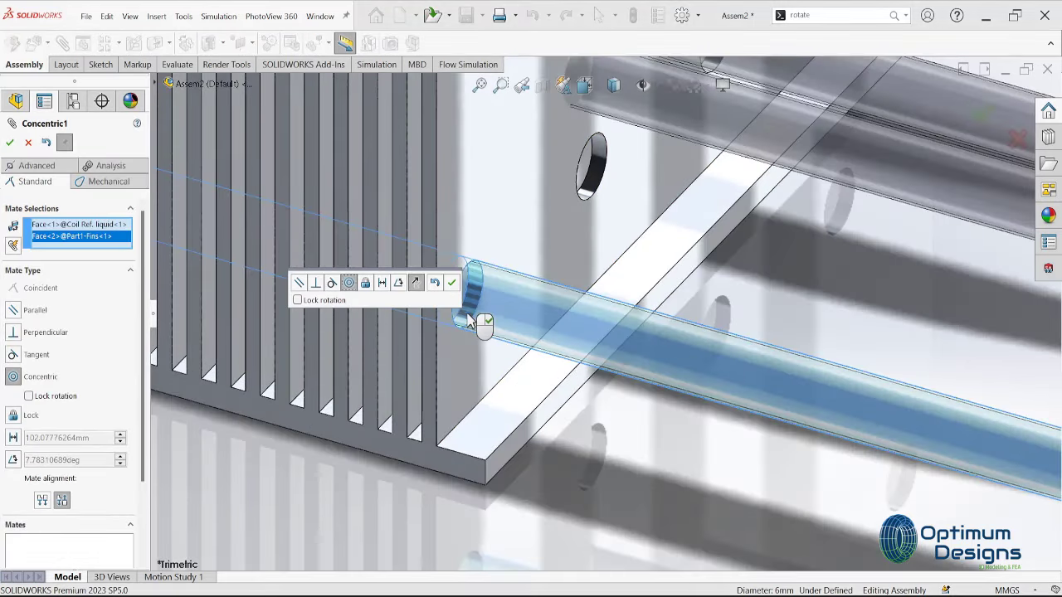
key(Return)
middle_drag(481, 324, 651, 242)
scroll(591, 263, up, 5)
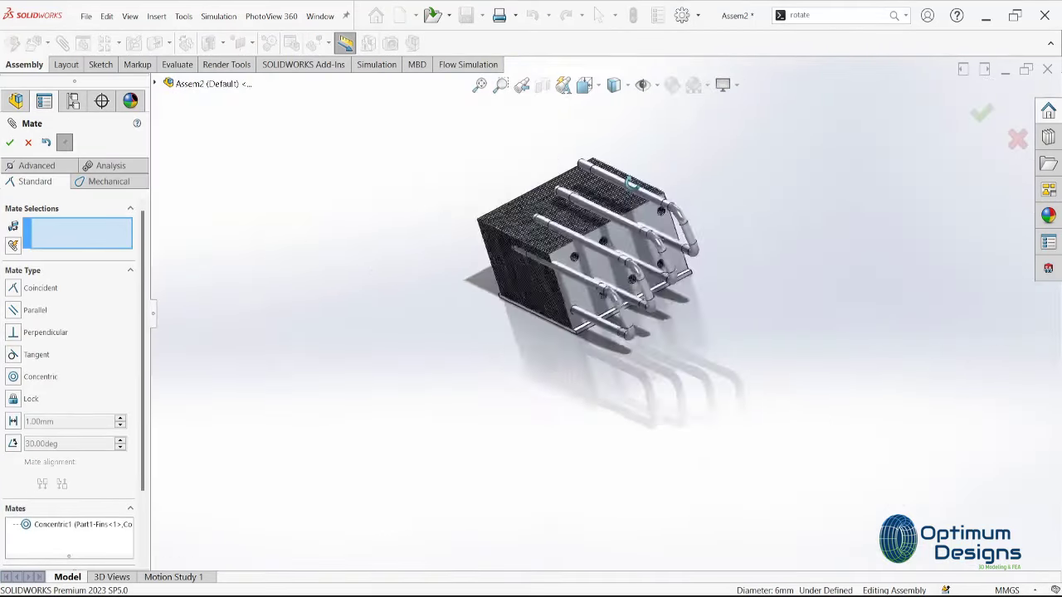
scroll(651, 242, down, 3)
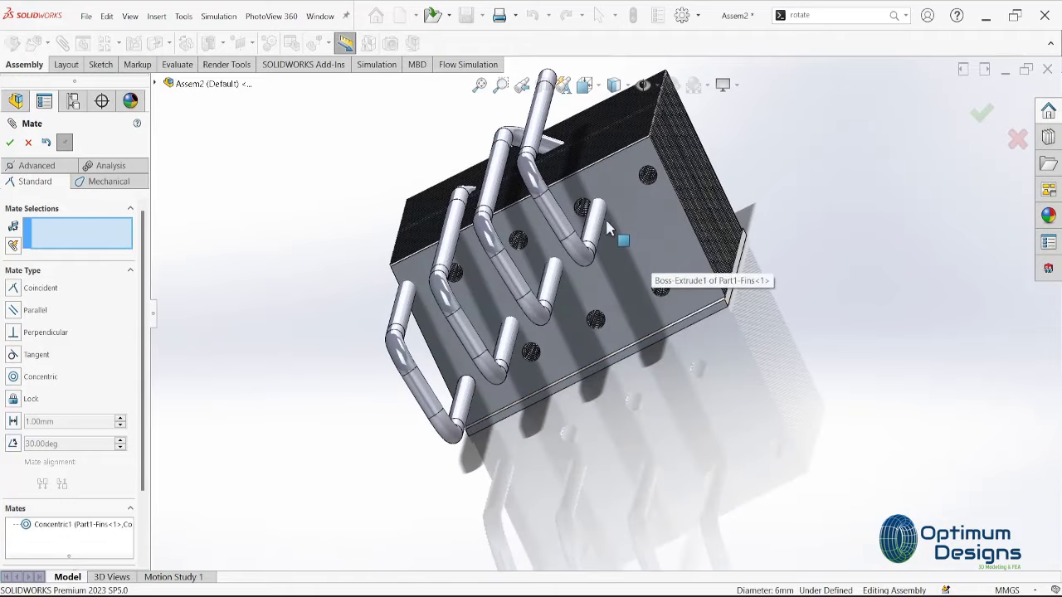
Add a second concentric mate between another coil pipe and its matching fin hole.
click(547, 123)
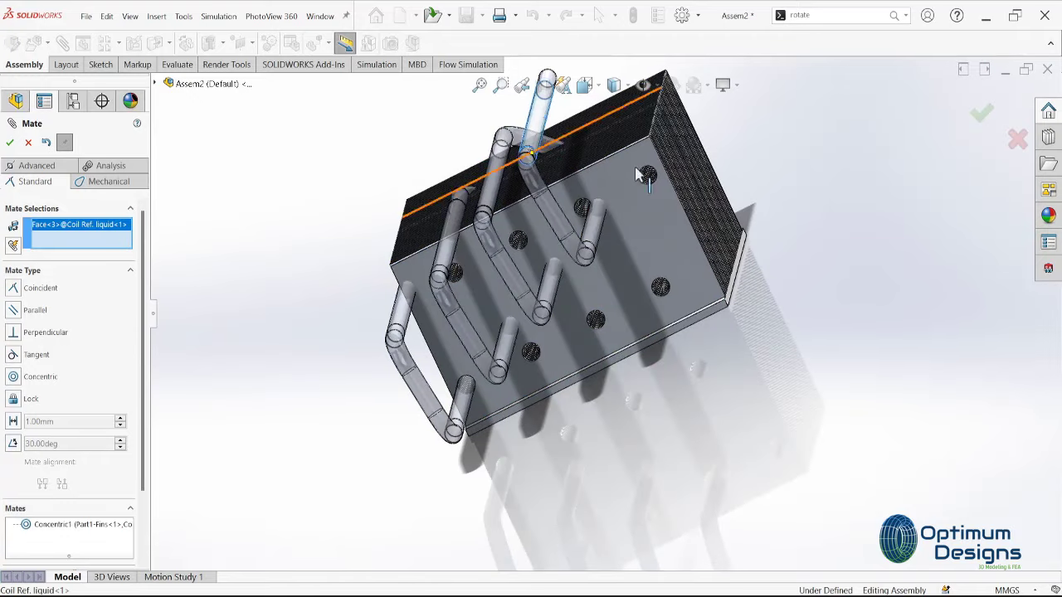
middle_drag(547, 123, 654, 190)
scroll(674, 189, down, 5)
scroll(611, 237, down, 3)
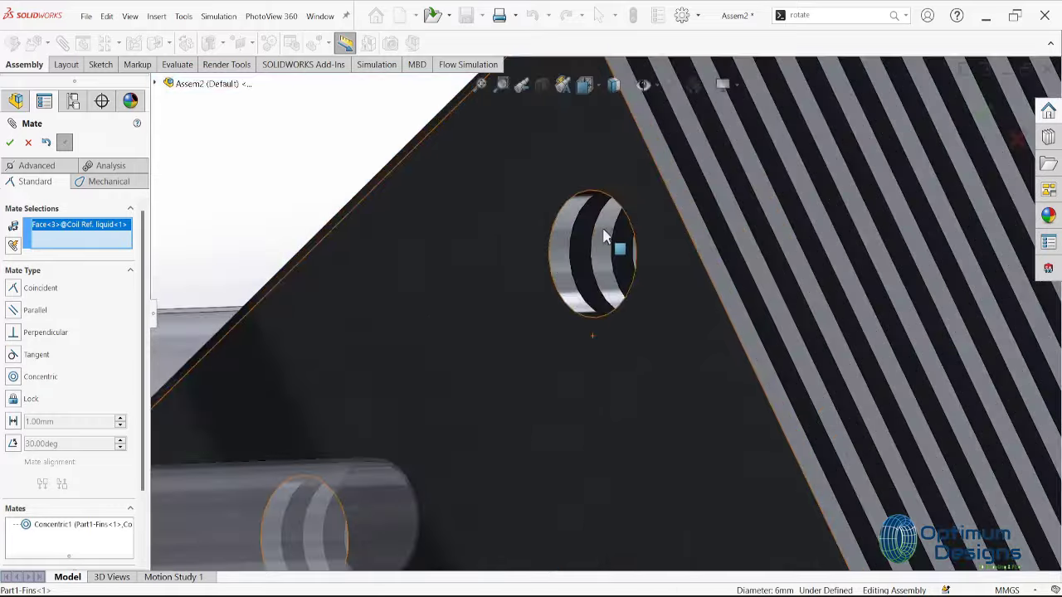
scroll(490, 282, down, 3)
click(490, 282)
right_click(485, 275)
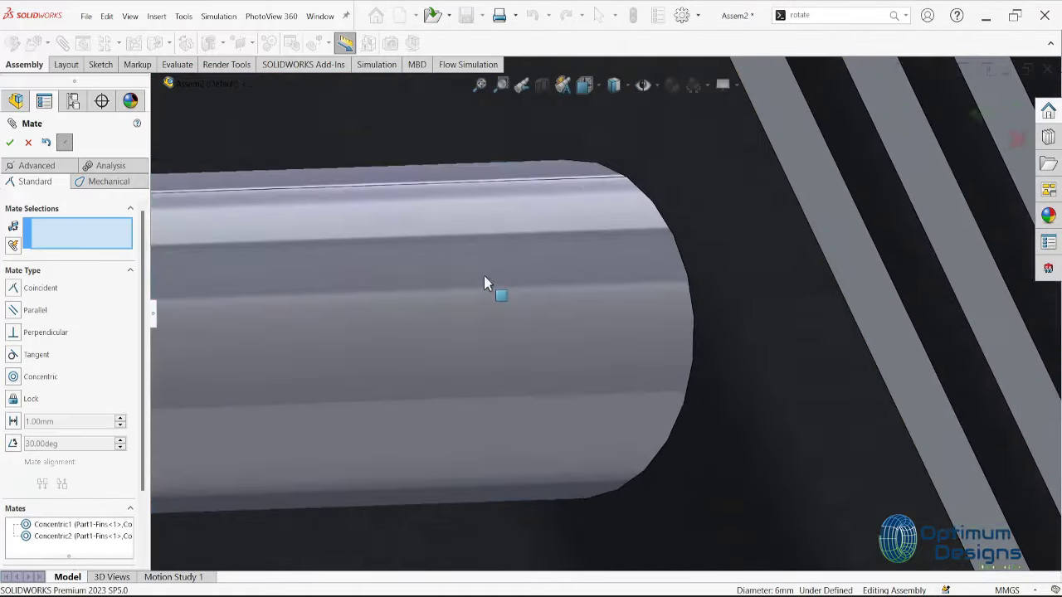
scroll(484, 276, up, 5)
scroll(492, 287, up, 3)
mouse_move(492, 288)
middle_down()
mouse_move(533, 262)
mouse_move(506, 285)
middle_up()
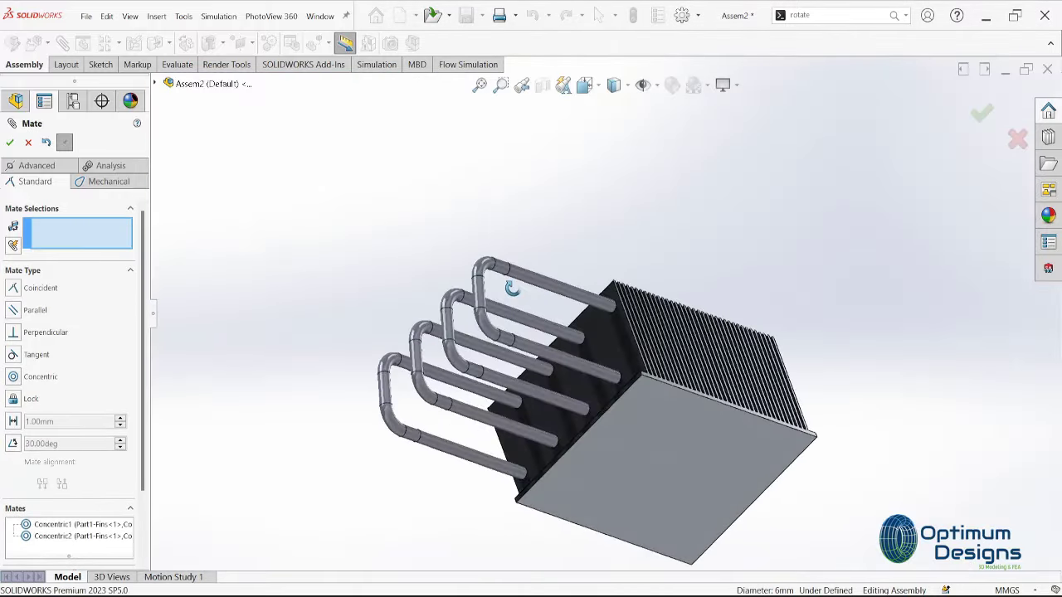
Make the pipe-end circular edge coincident with the heatsink plate edge, then close Mate.
click(515, 349)
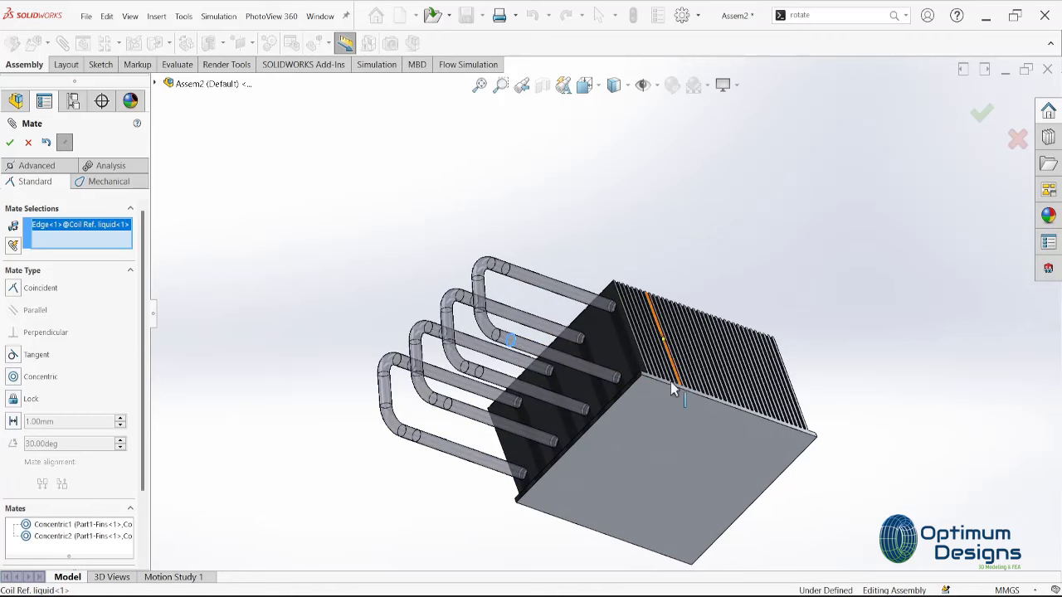
scroll(514, 323, down, 5)
scroll(473, 332, down, 3)
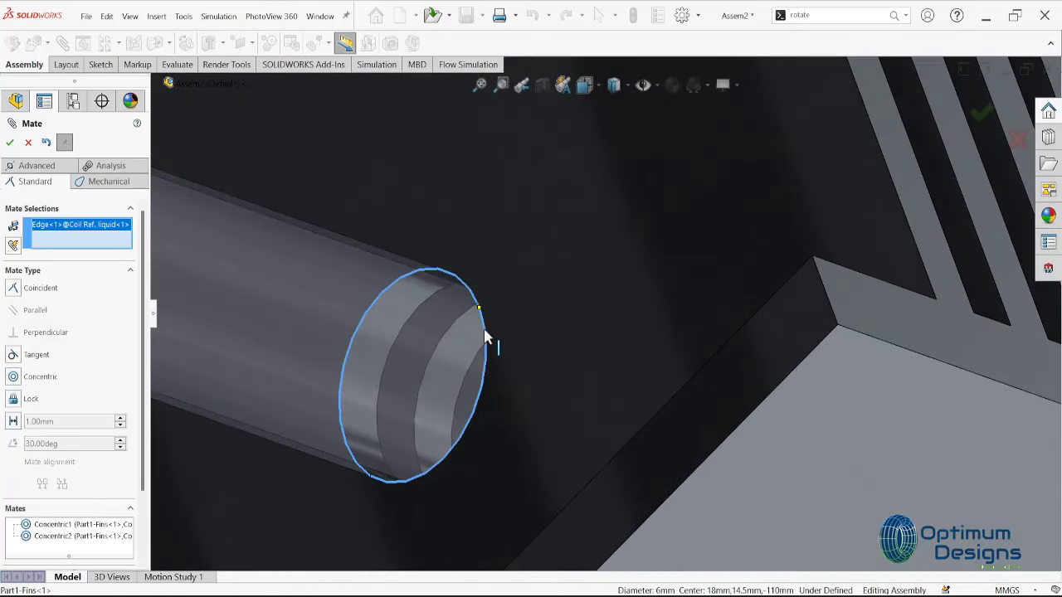
click(486, 337)
right_click(502, 337)
scroll(534, 349, up, 5)
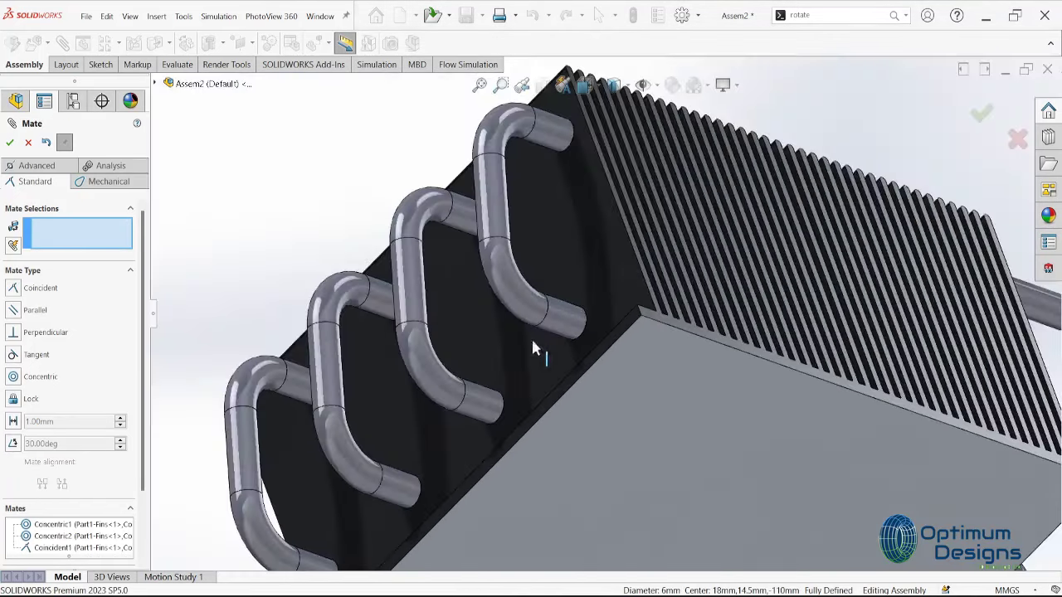
scroll(532, 348, up, 3)
mouse_move(629, 371)
middle_down()
mouse_move(614, 320)
mouse_move(581, 297)
mouse_move(521, 293)
mouse_move(462, 368)
mouse_move(494, 398)
middle_up()
scroll(638, 331, up, 3)
click(11, 143)
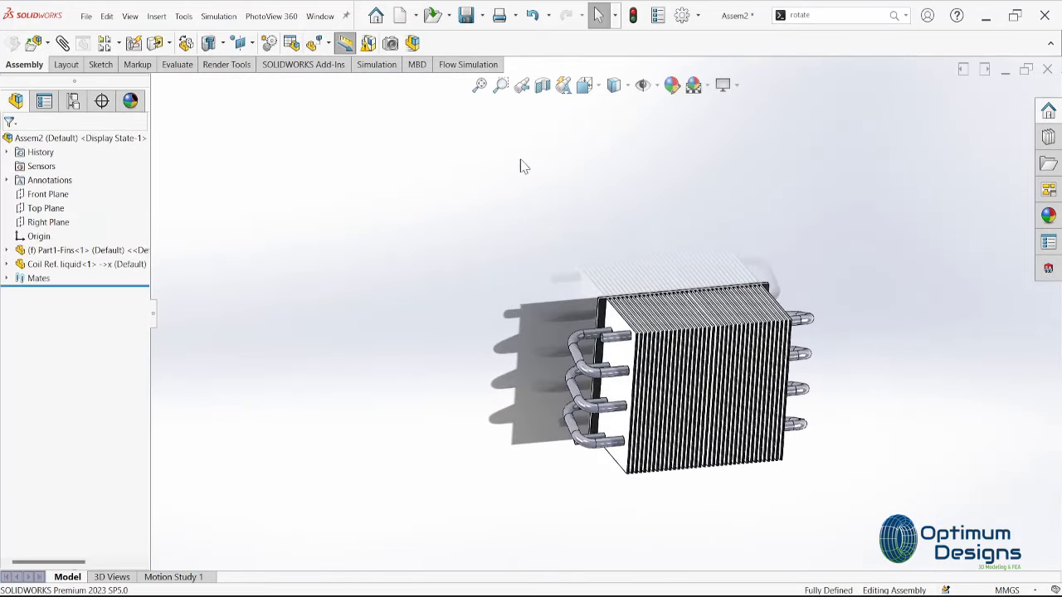
click(584, 85)
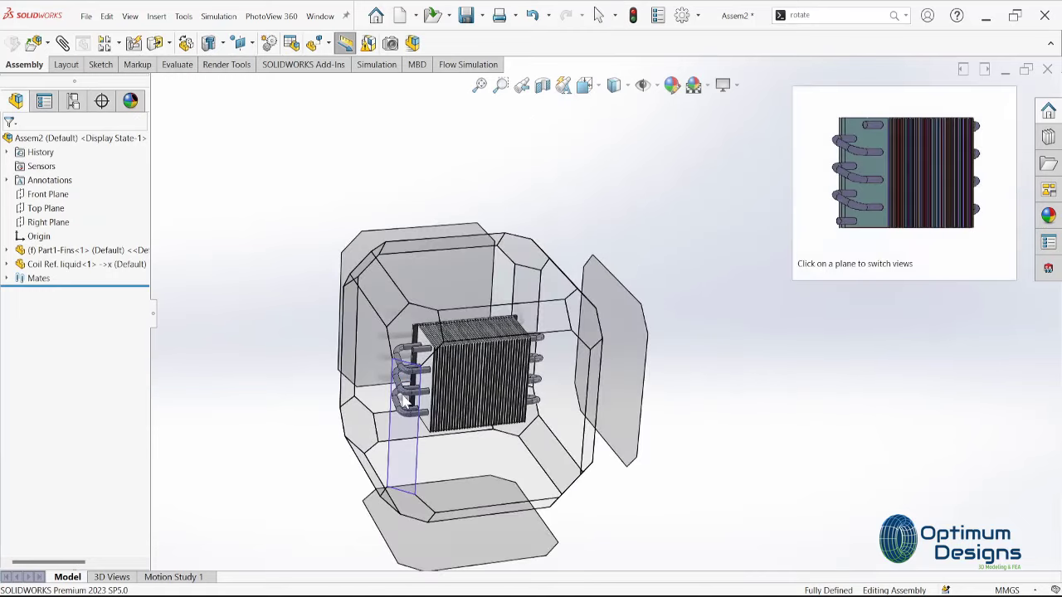
click(406, 401)
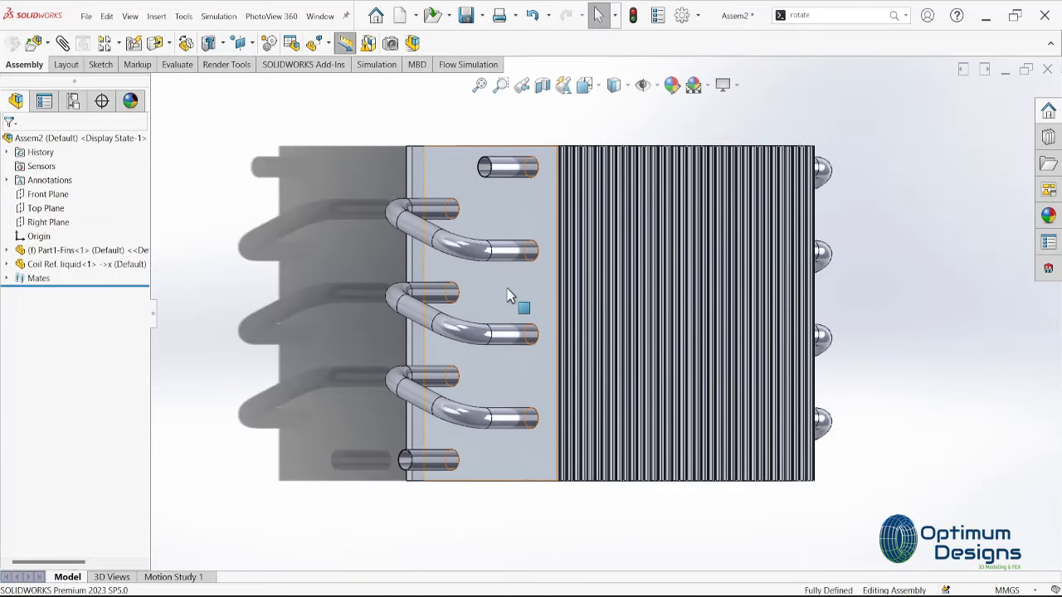
key(space)
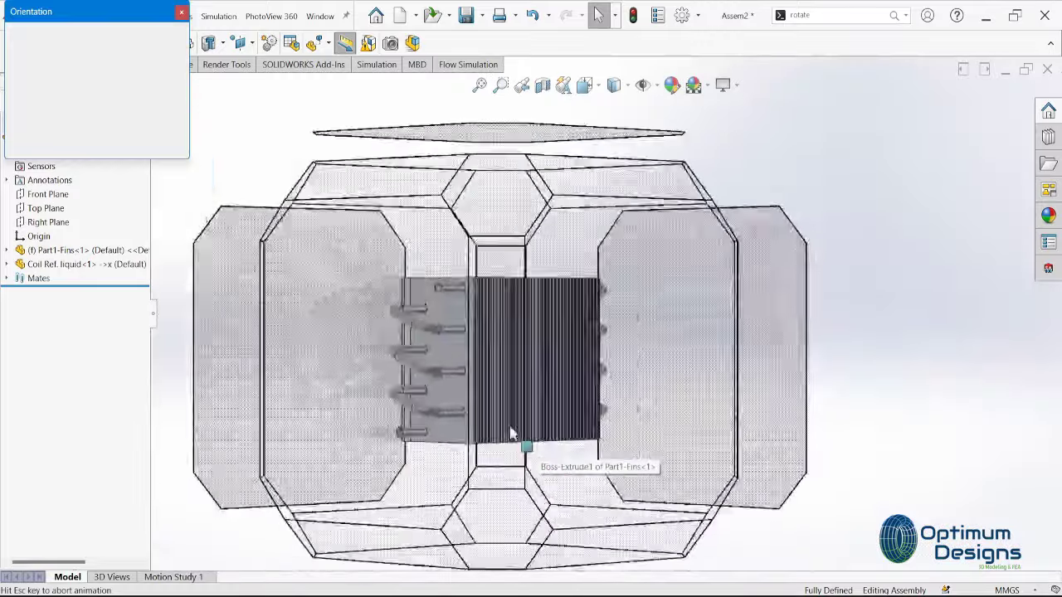
click(378, 396)
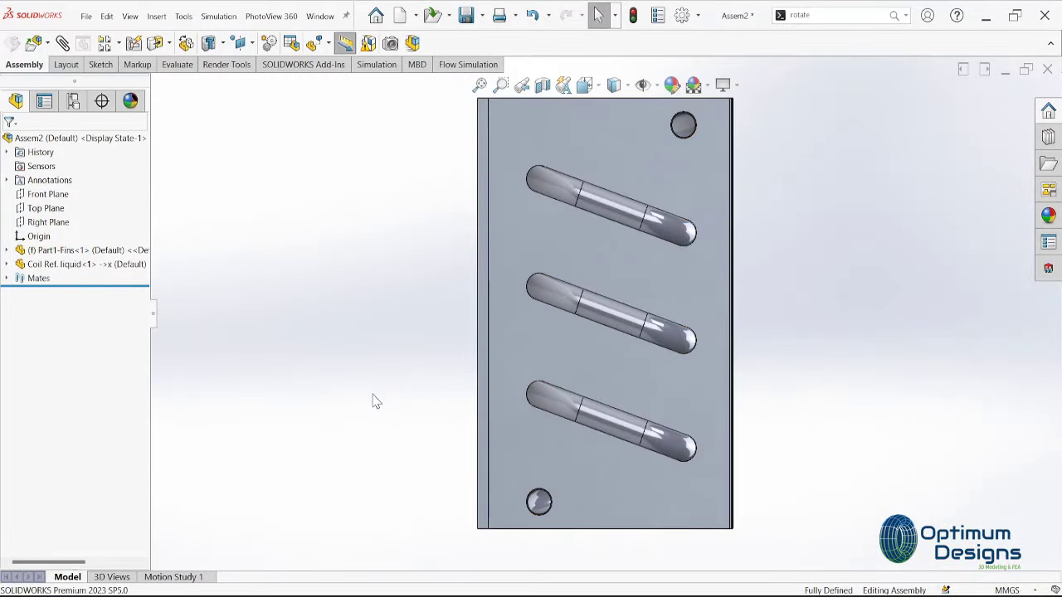
key(space)
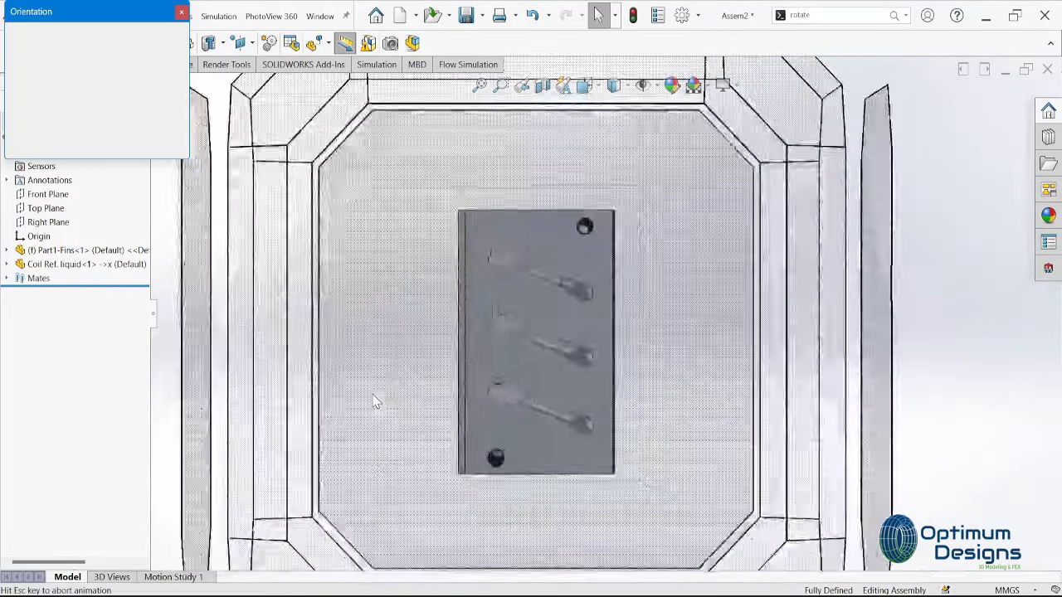
click(591, 354)
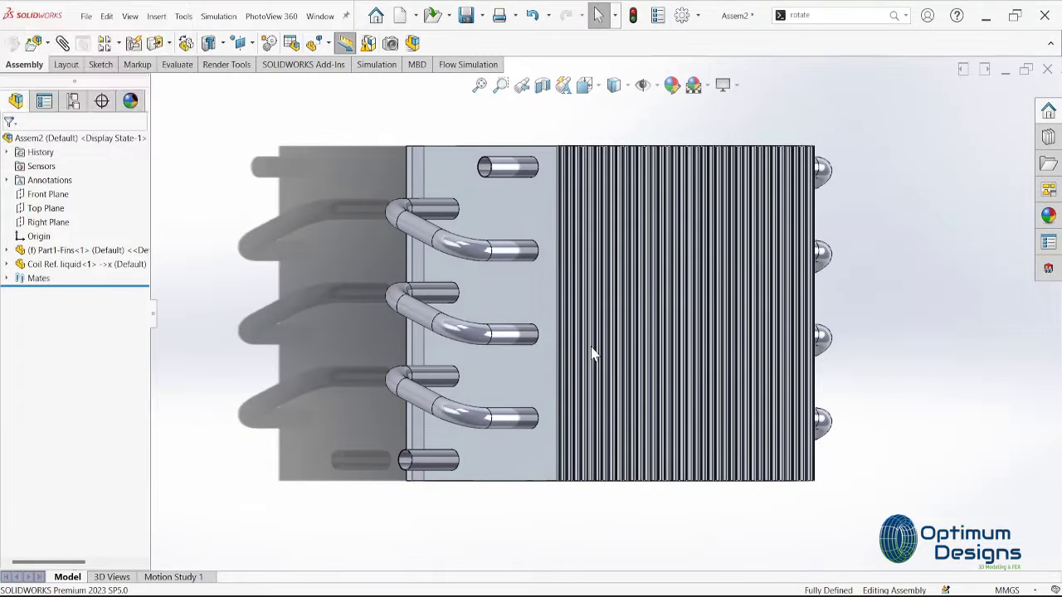
key(space)
click(591, 354)
key(space)
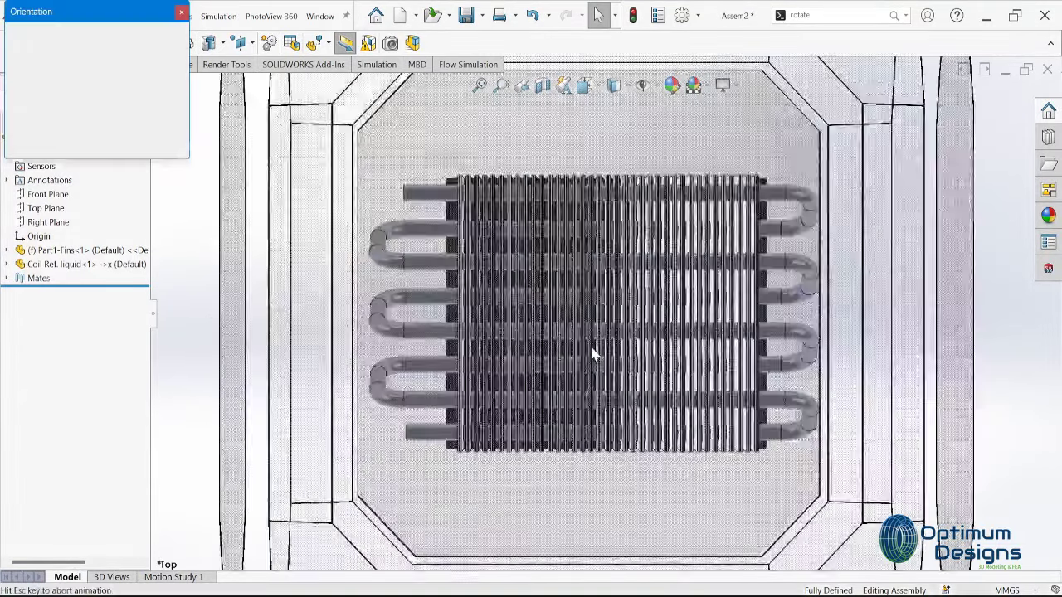
click(498, 260)
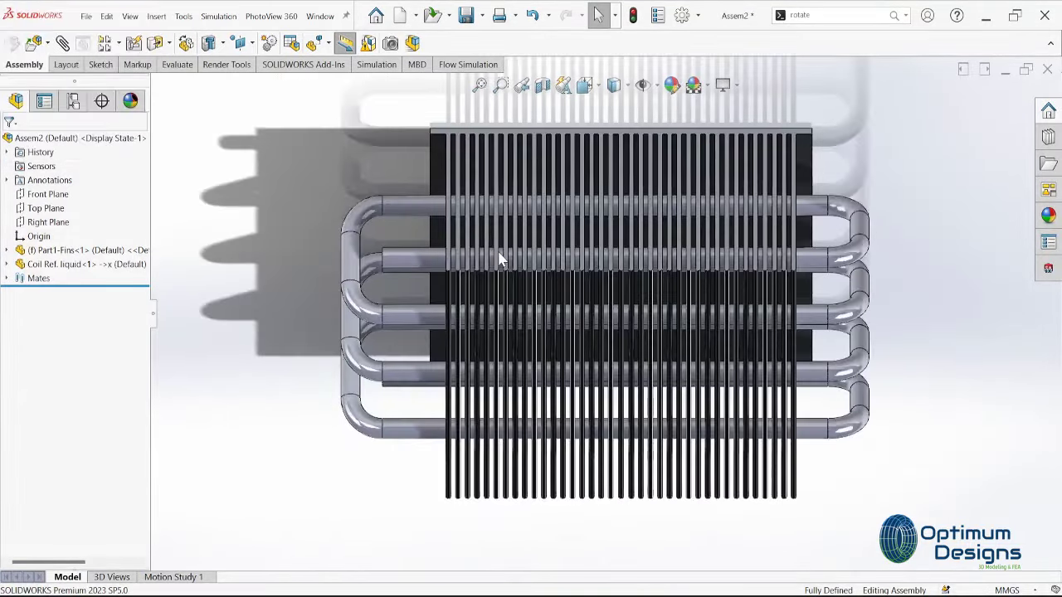
key(space)
click(493, 261)
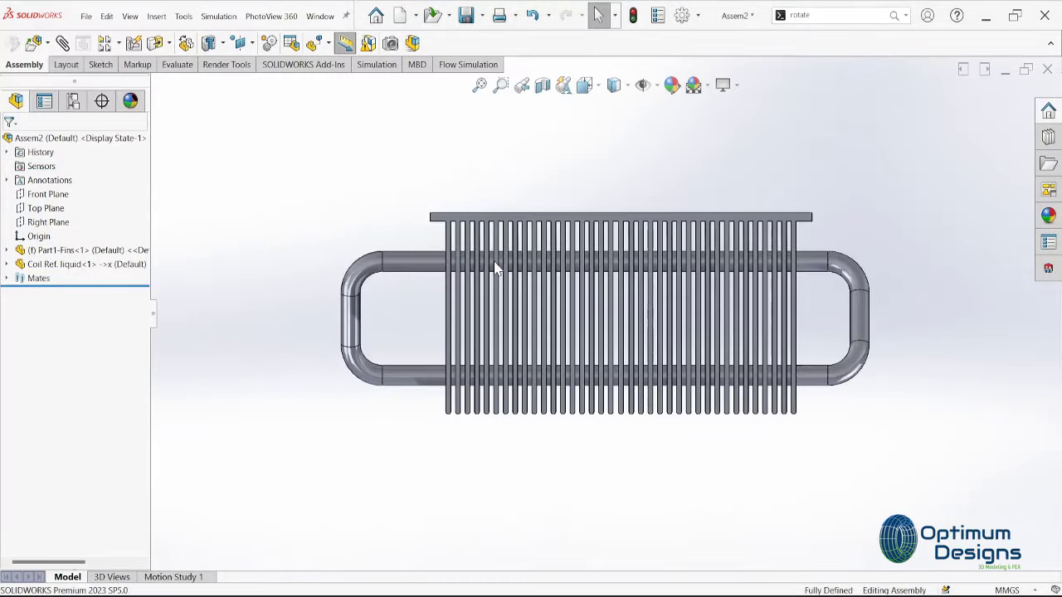
key(space)
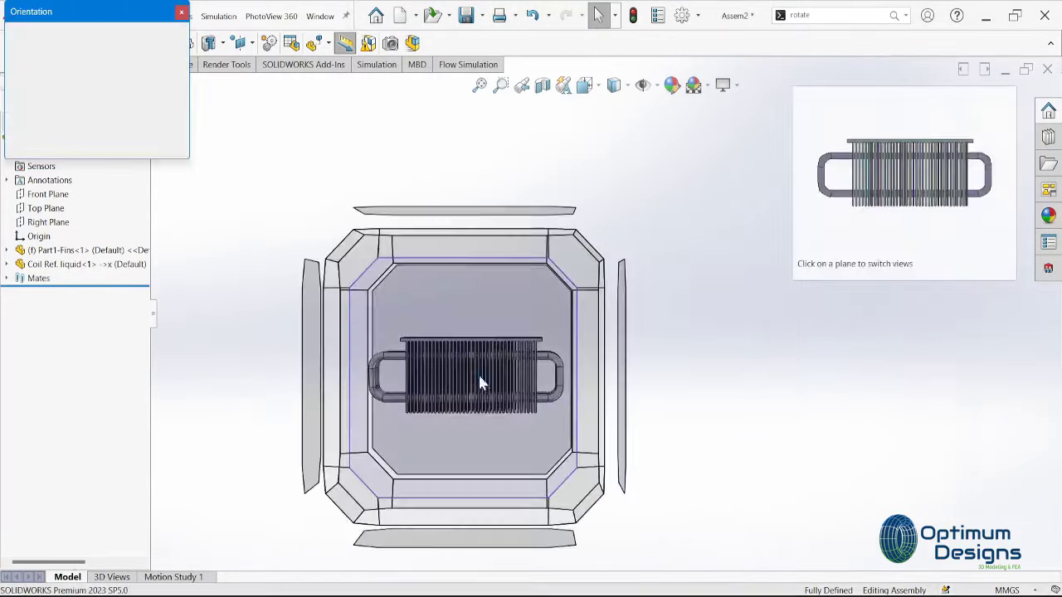
mouse_move(483, 379)
middle_down()
mouse_move(469, 172)
mouse_move(521, 137)
middle_up()
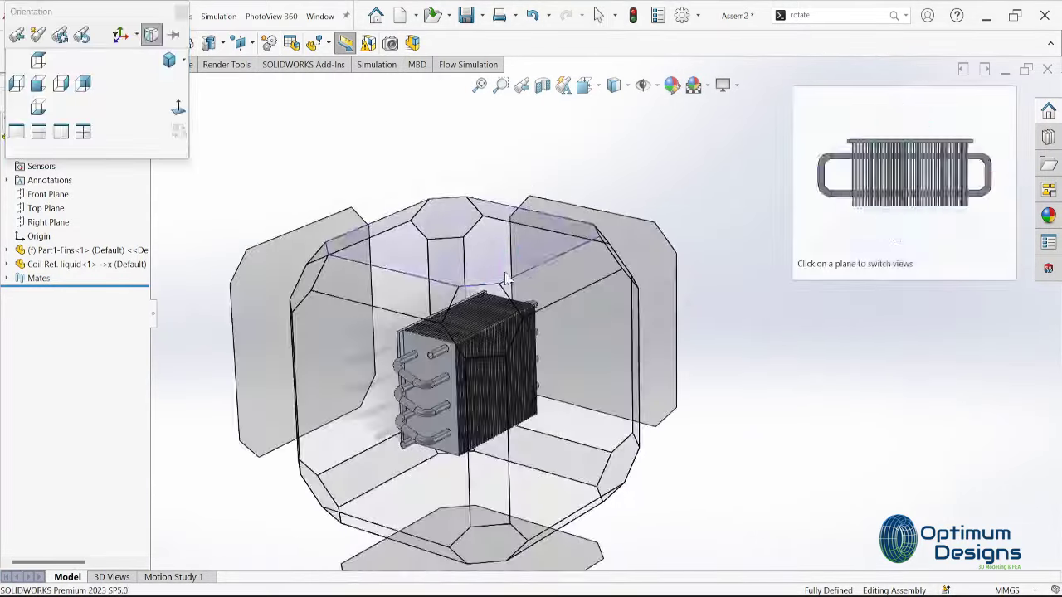
click(484, 382)
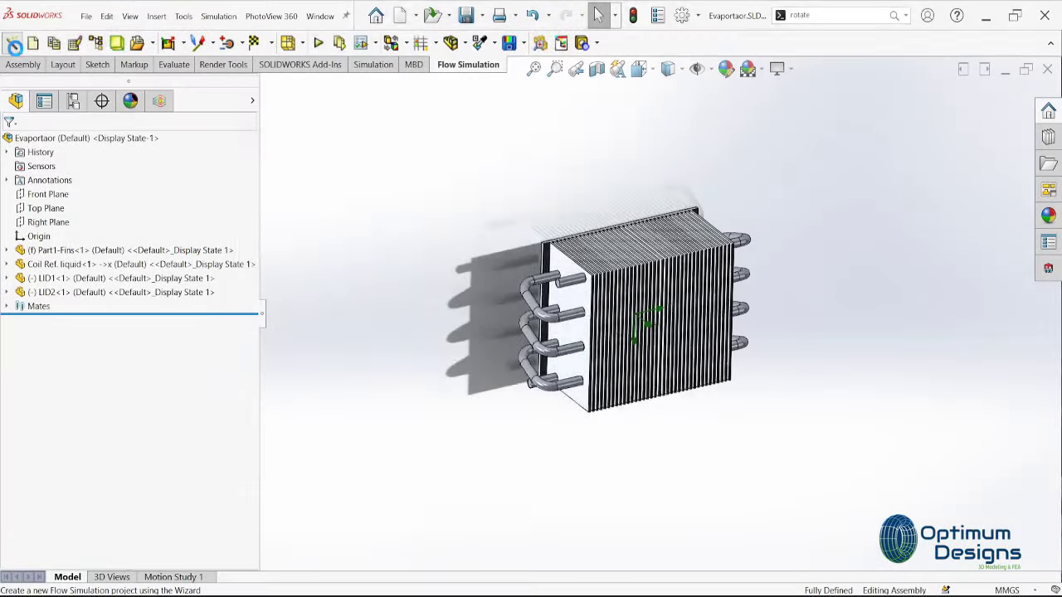
Start a new Flow Simulation project and set the temperature unit to Celsius.
click(13, 45)
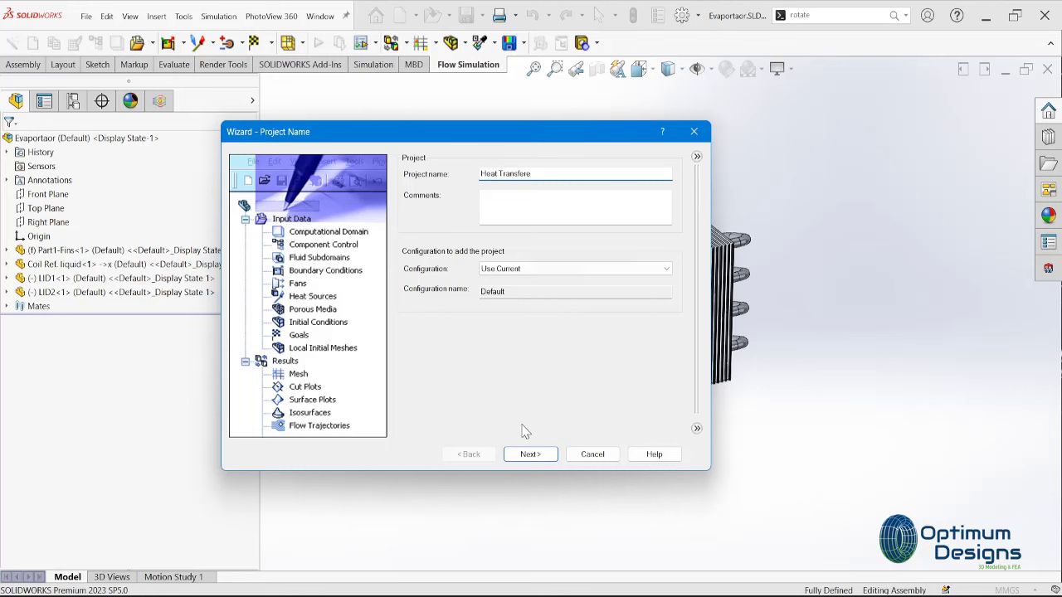
click(531, 455)
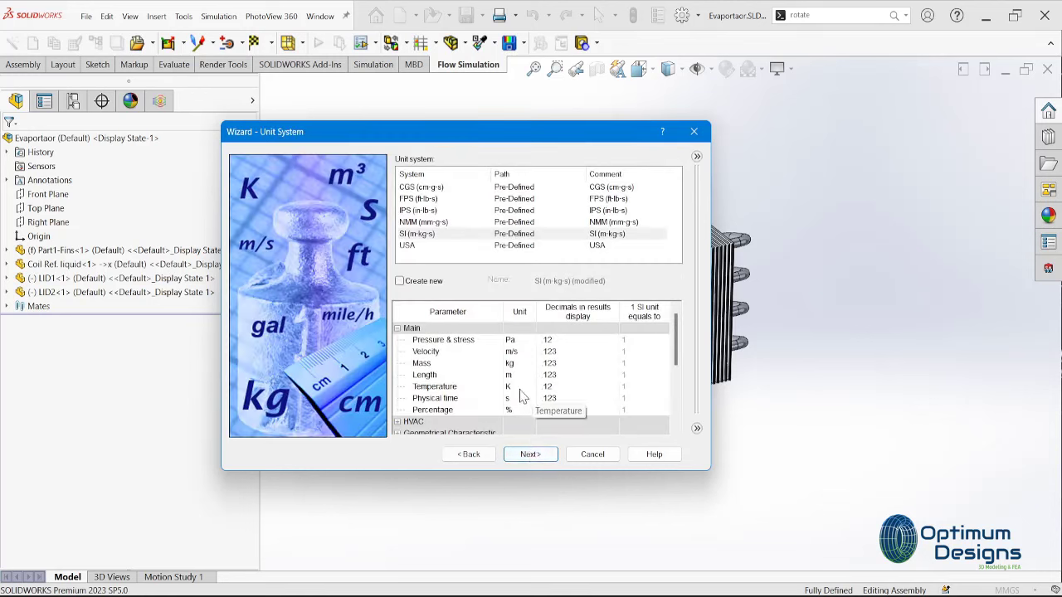
click(528, 386)
click(531, 410)
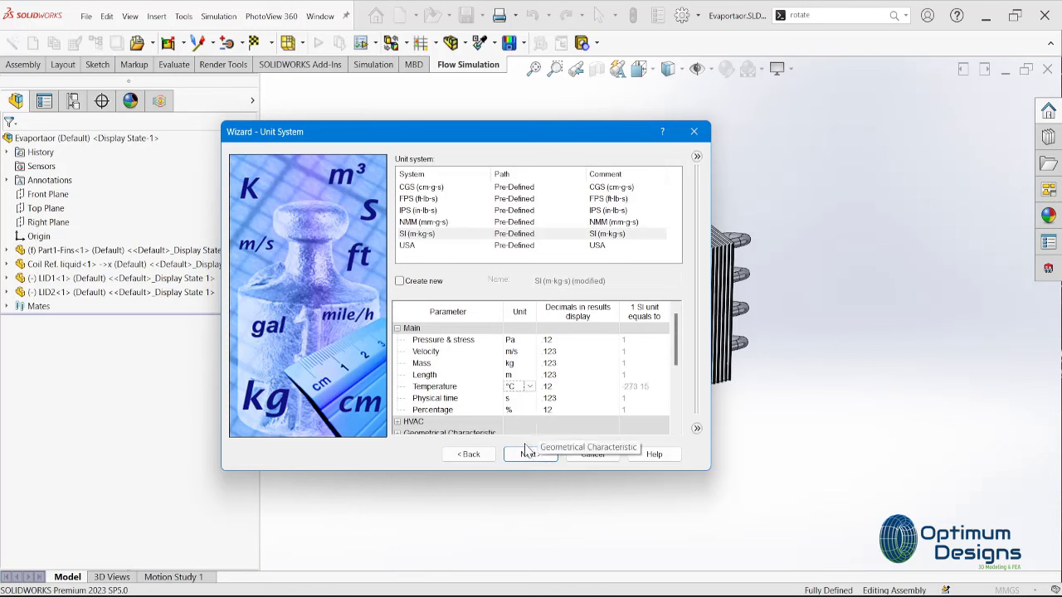
click(531, 455)
Enable conduction and gravity with Z component +9.81 m/s², and stop excluding cavities.
click(547, 188)
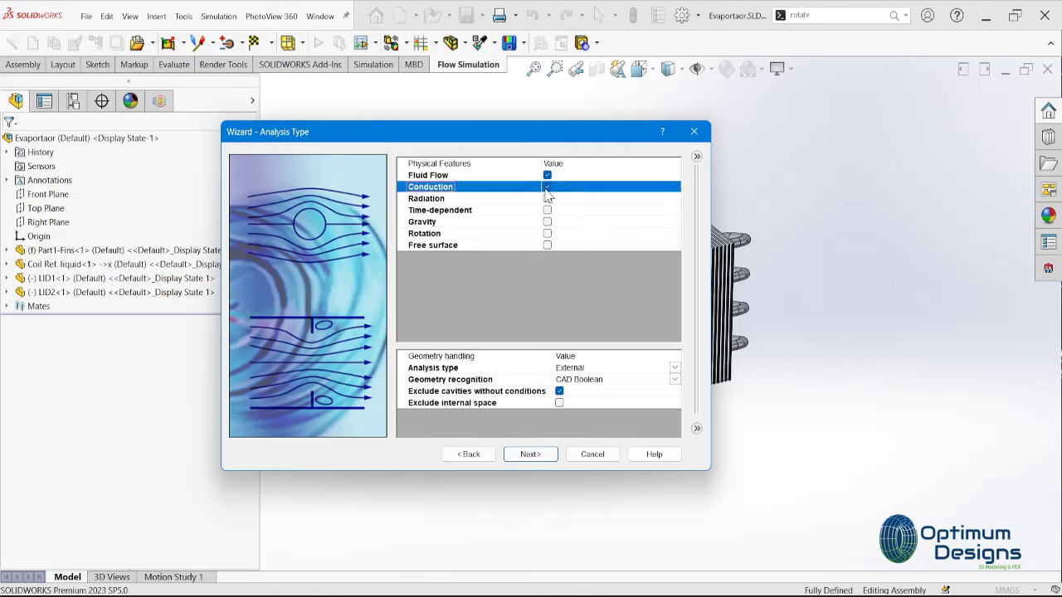
click(548, 222)
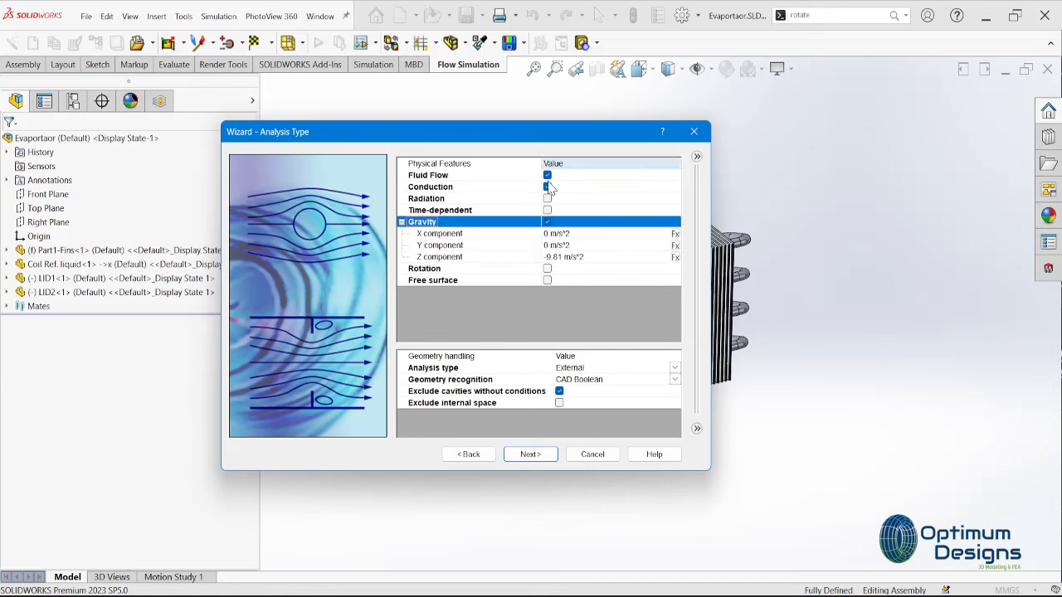
drag(554, 141, 410, 122)
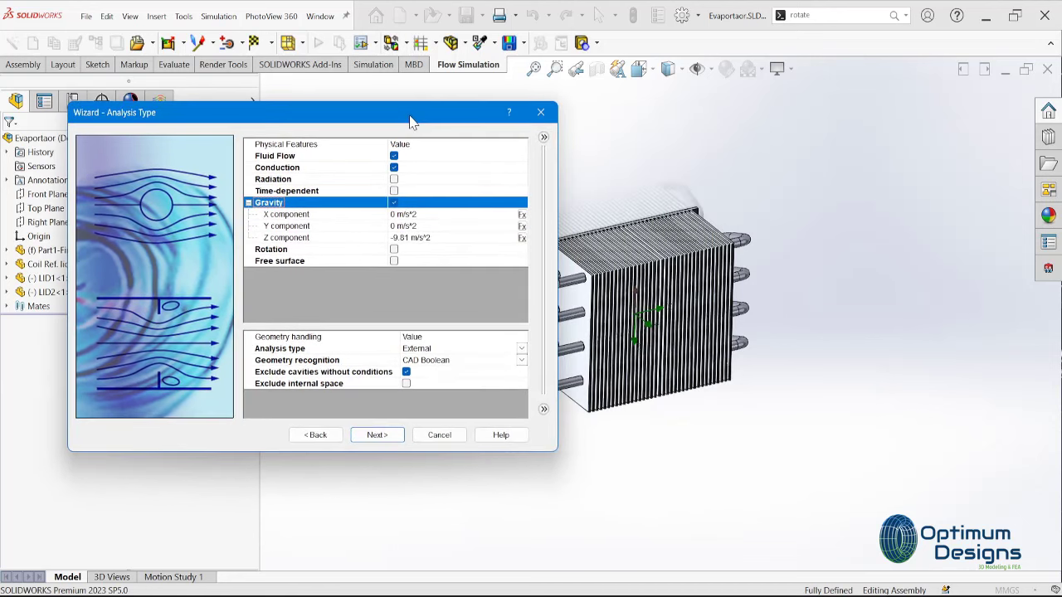
click(392, 241)
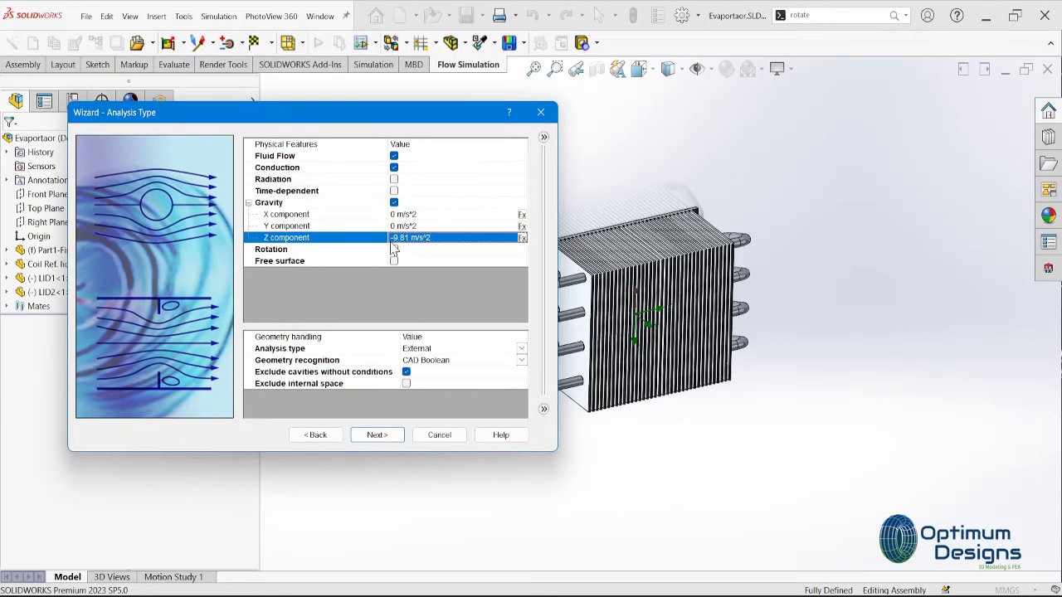
click(393, 238)
key(BackSpace)
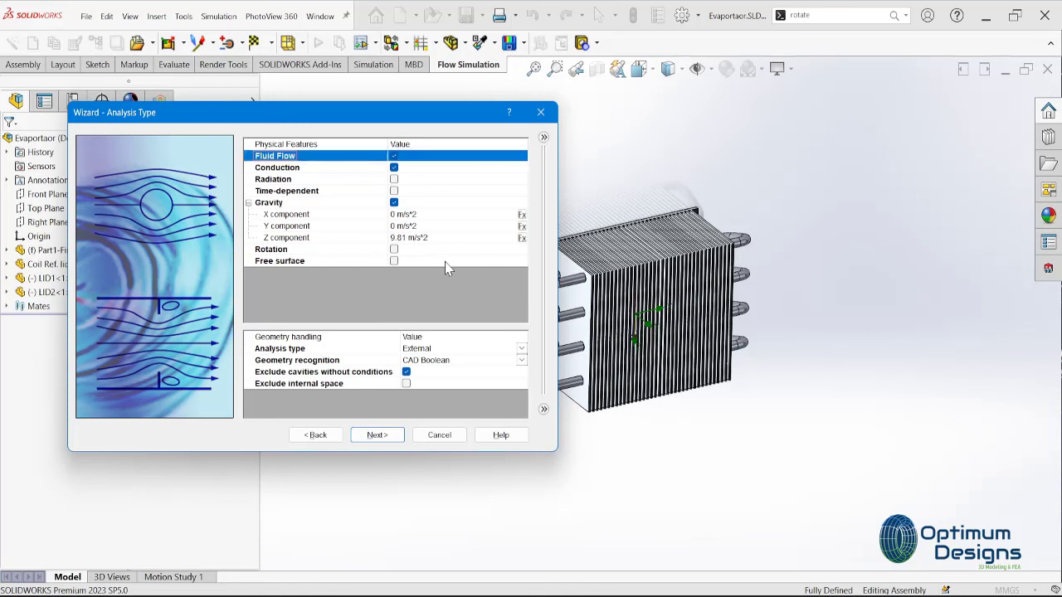
click(407, 372)
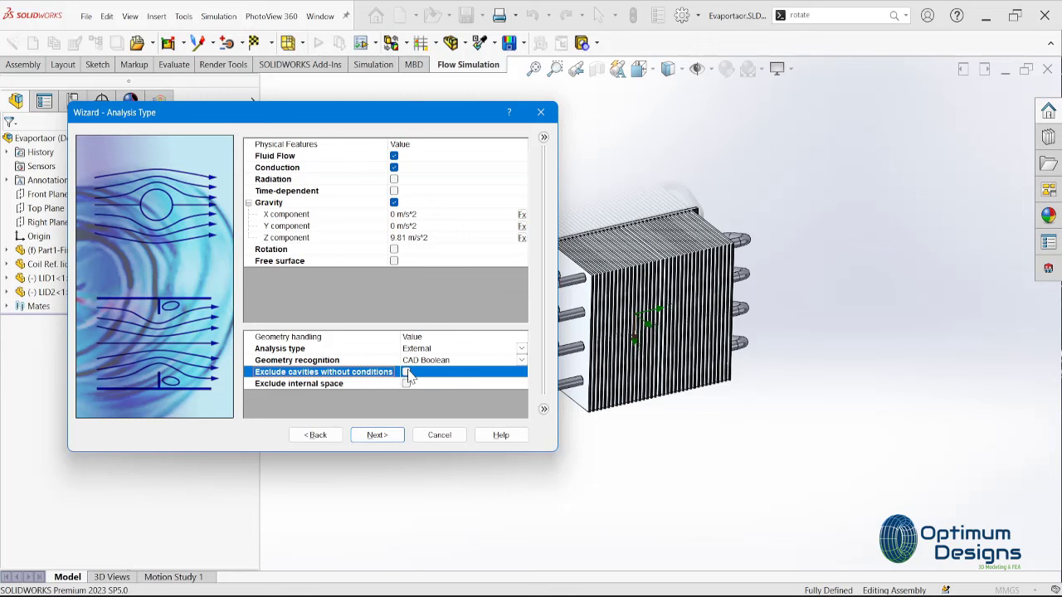
click(388, 436)
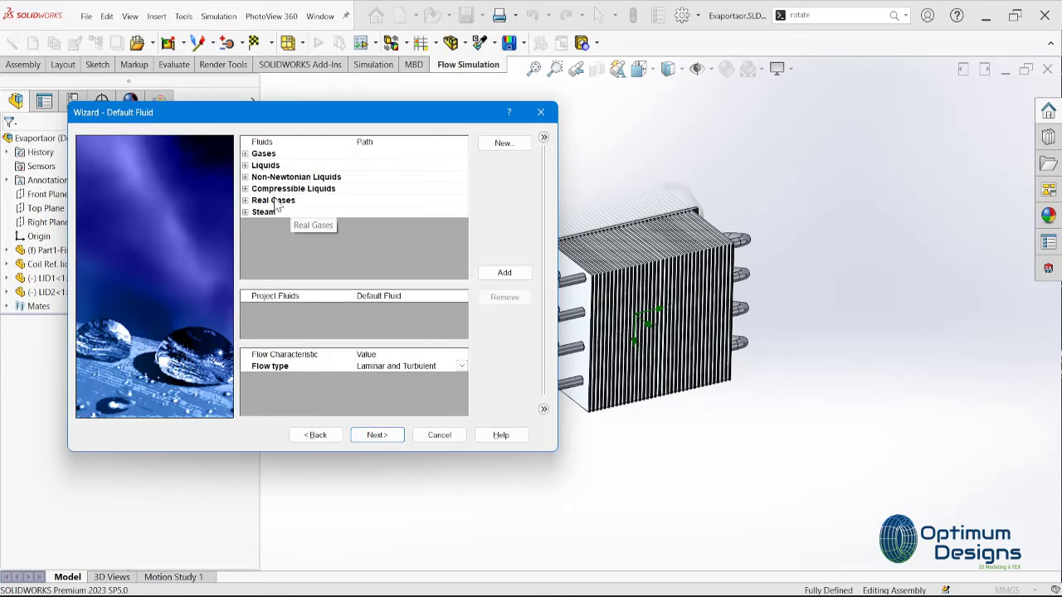
Add Gases > Air and Real Gases > Refrigerant R-123 as project fluids.
click(245, 153)
double_click(278, 200)
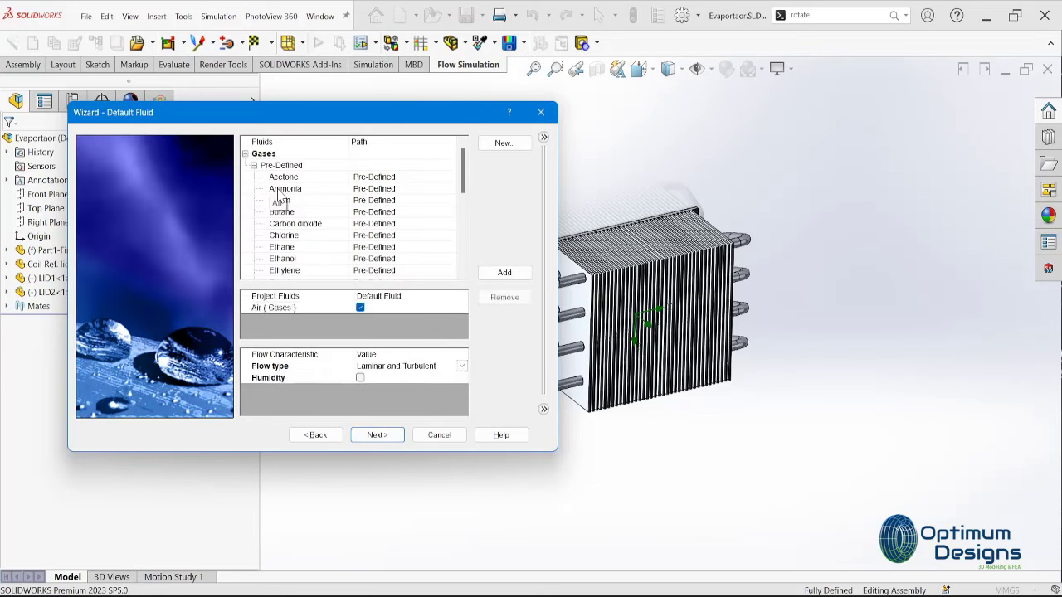
click(254, 165)
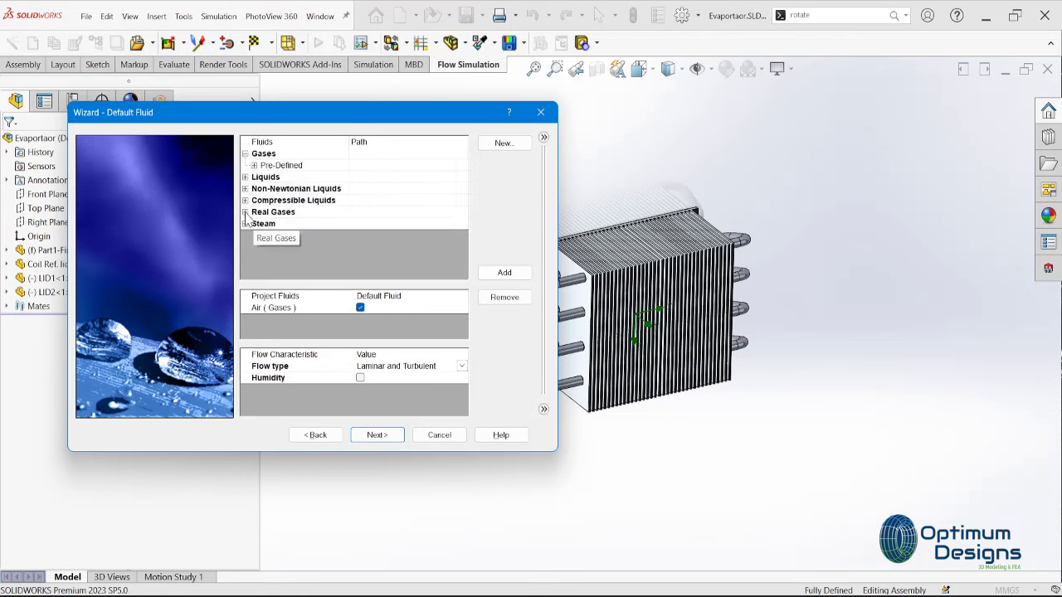
click(245, 213)
scroll(316, 240, down, 3)
scroll(315, 240, down, 3)
click(303, 198)
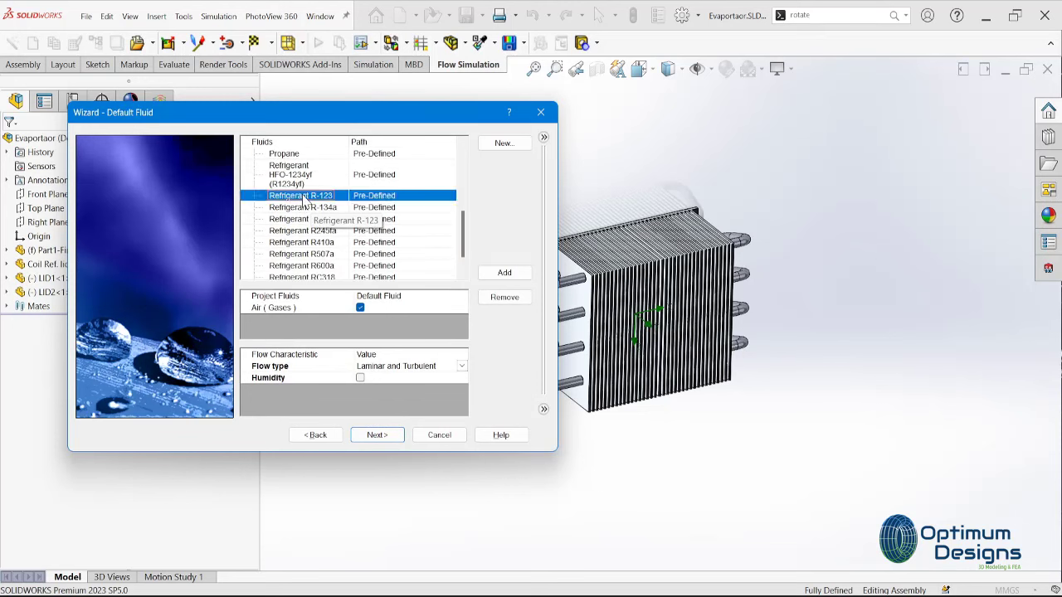
double_click(303, 198)
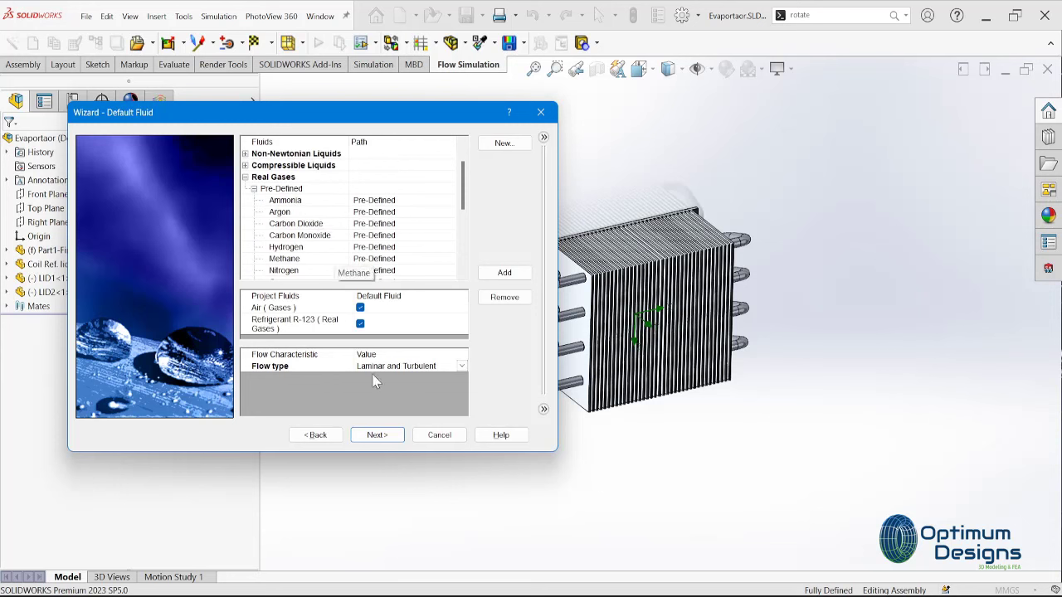
click(378, 438)
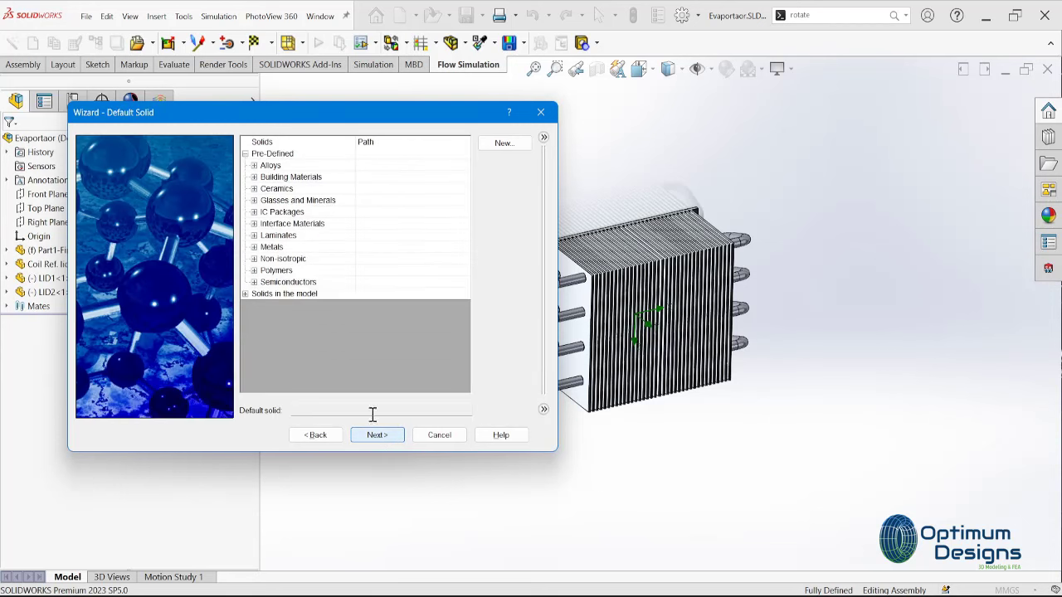
Choose Metals > Aluminum as the default solid.
click(254, 165)
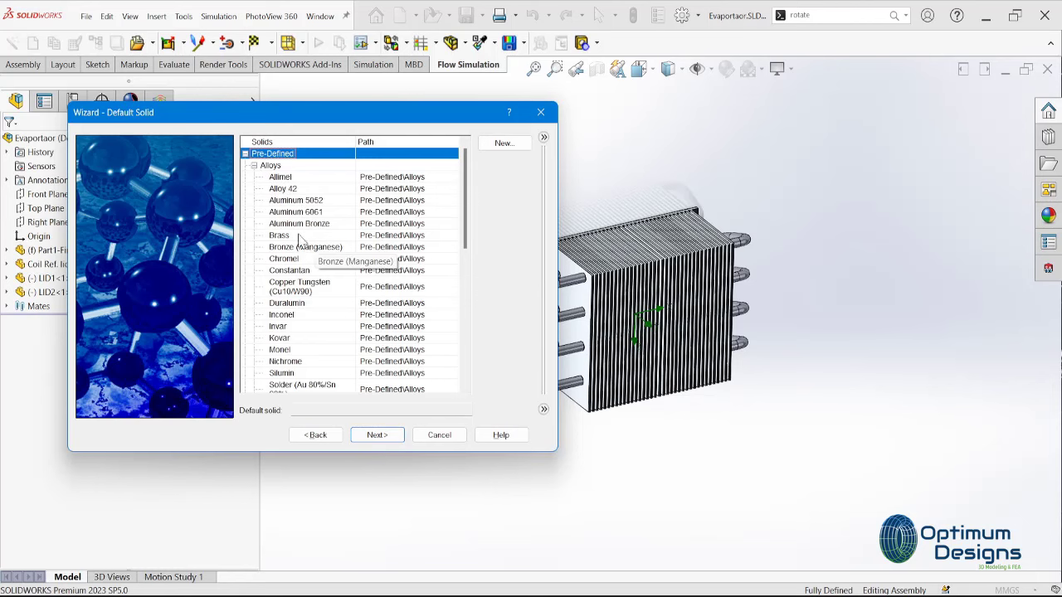
click(253, 165)
click(254, 247)
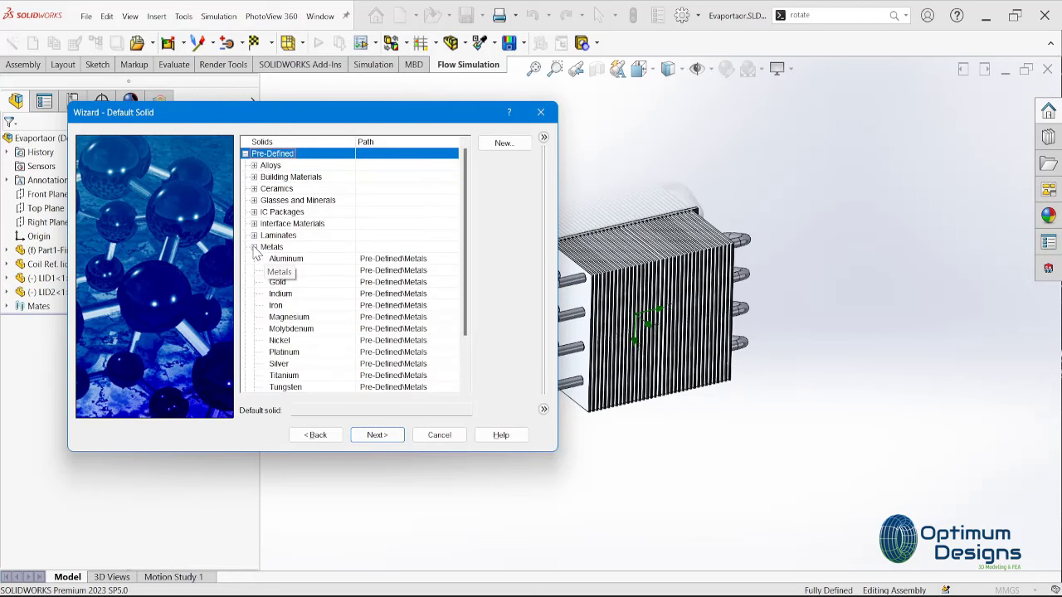
click(312, 261)
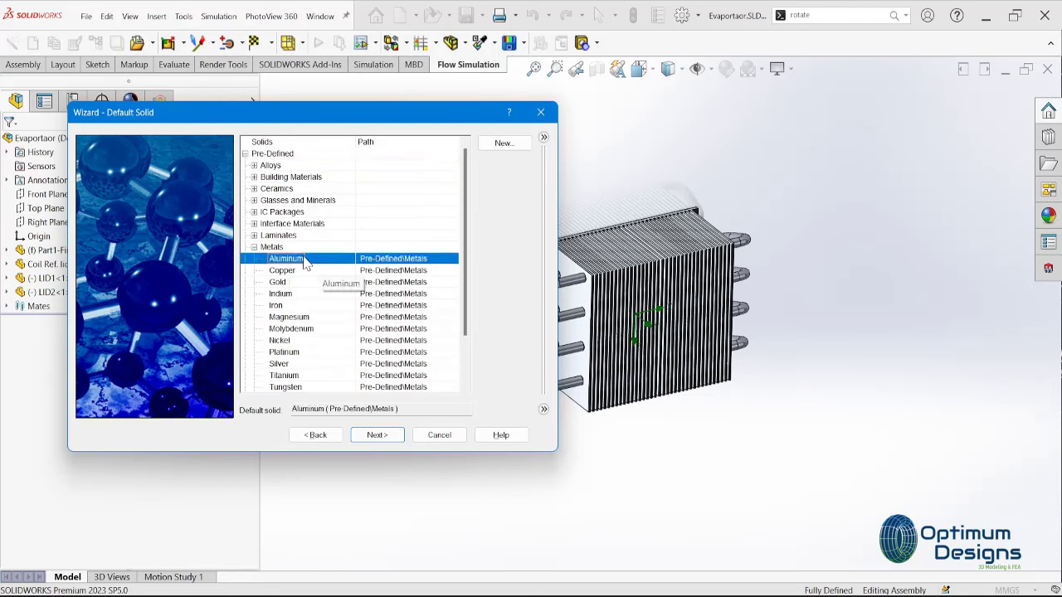
click(378, 436)
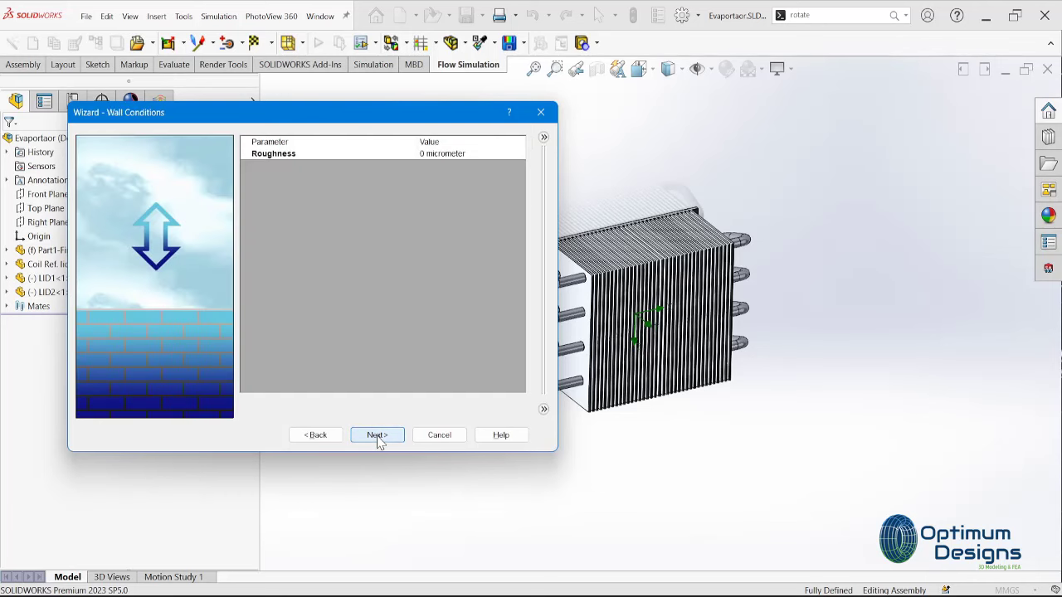
Set the initial Y velocity to -20 m/s.
click(378, 437)
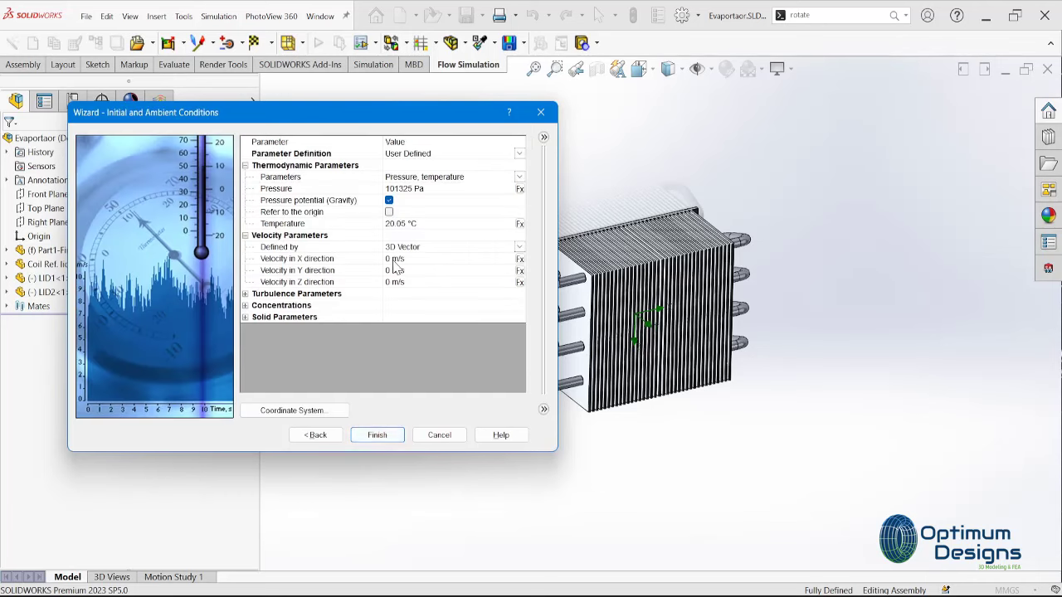
click(393, 275)
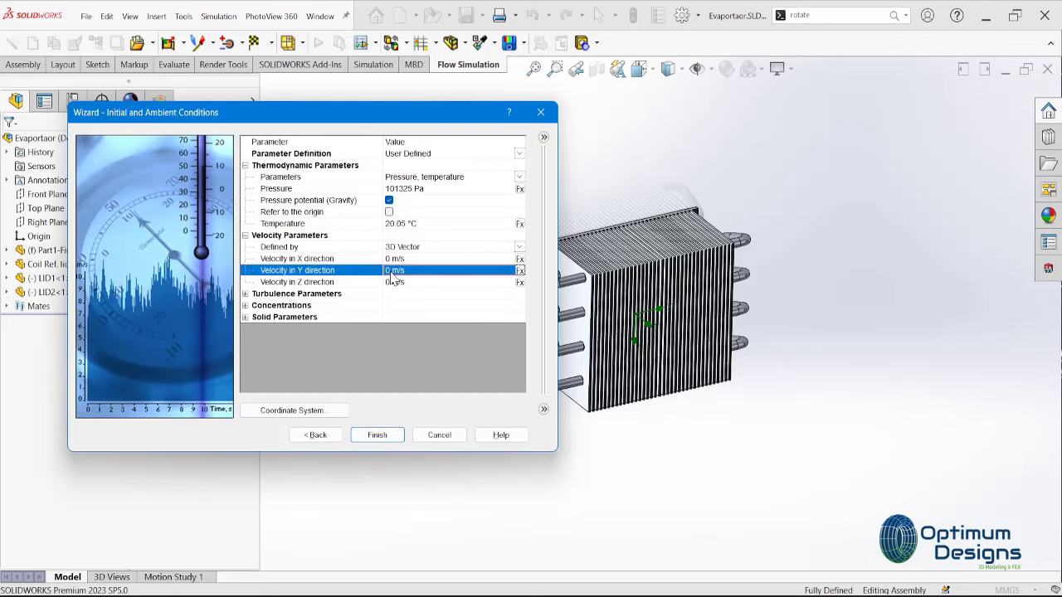
click(388, 274)
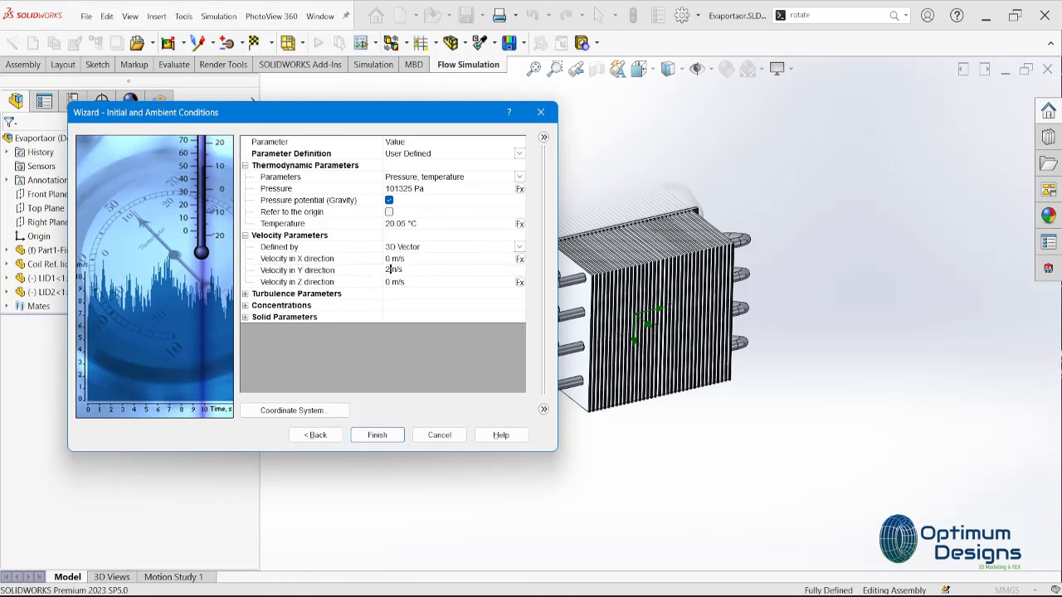
key(Return)
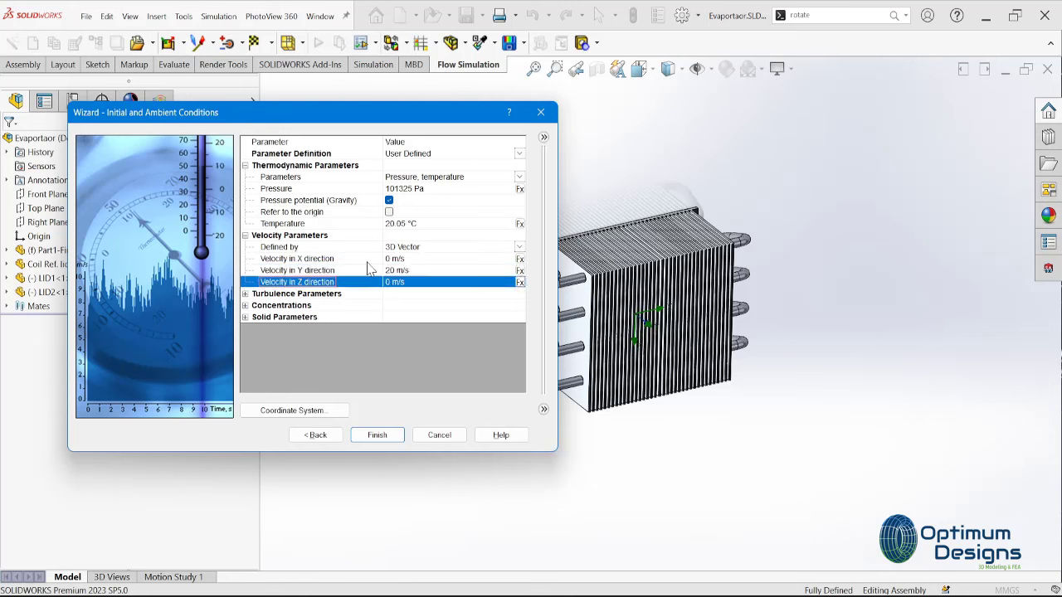
middle_drag(614, 332, 764, 313)
scroll(672, 320, down, 5)
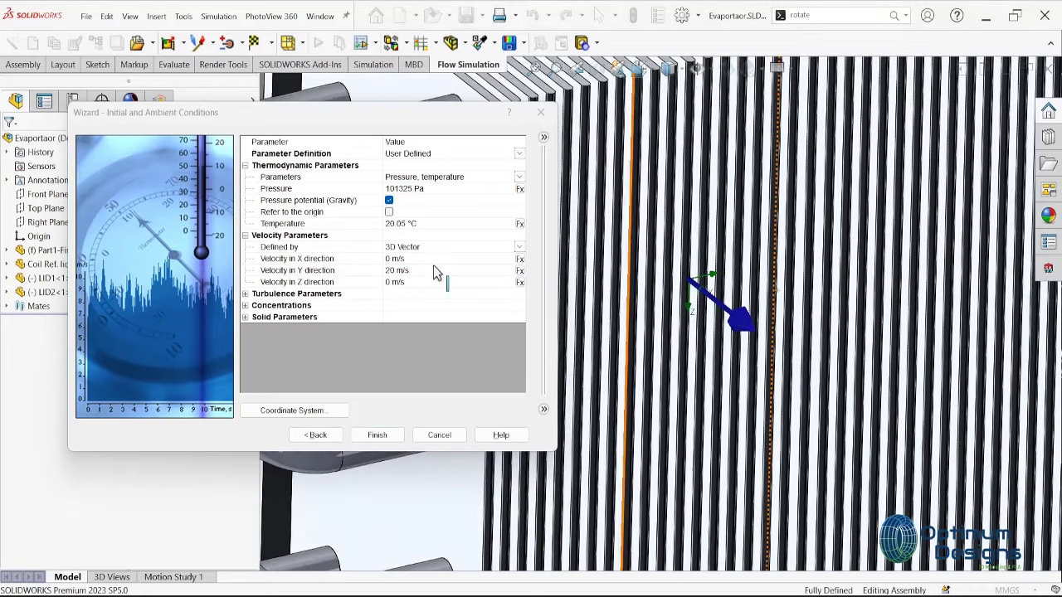
click(387, 274)
click(385, 271)
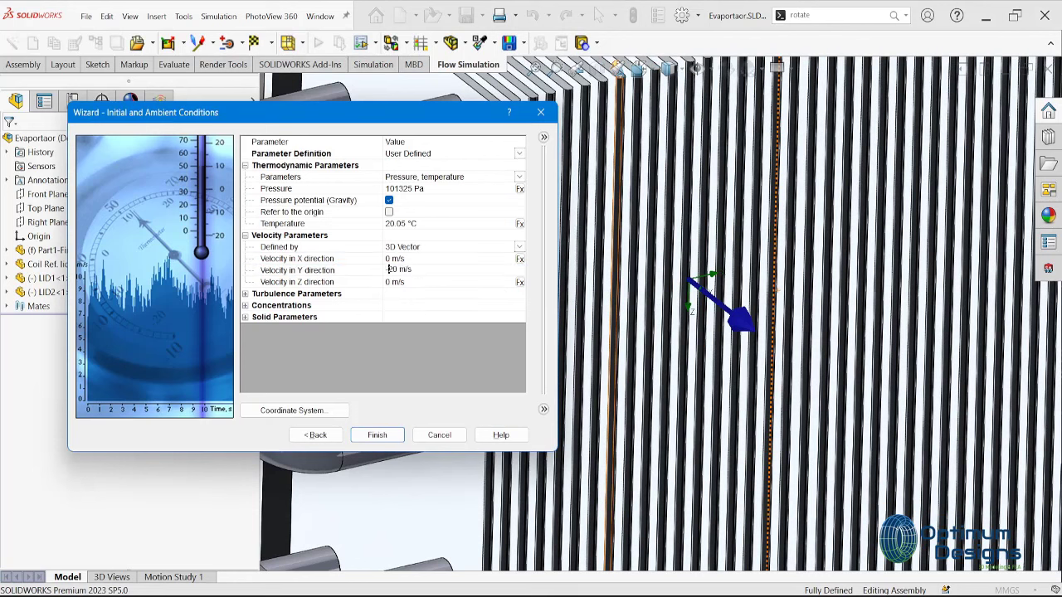
text(-)
click(396, 282)
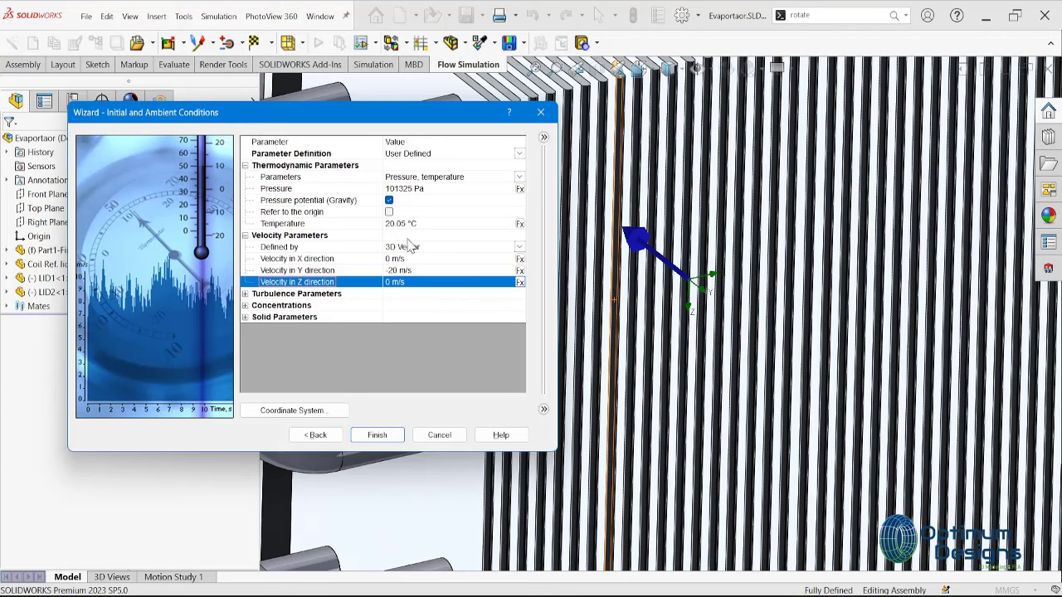
Switch the coordinate system's reference axis from X to Y.
click(329, 411)
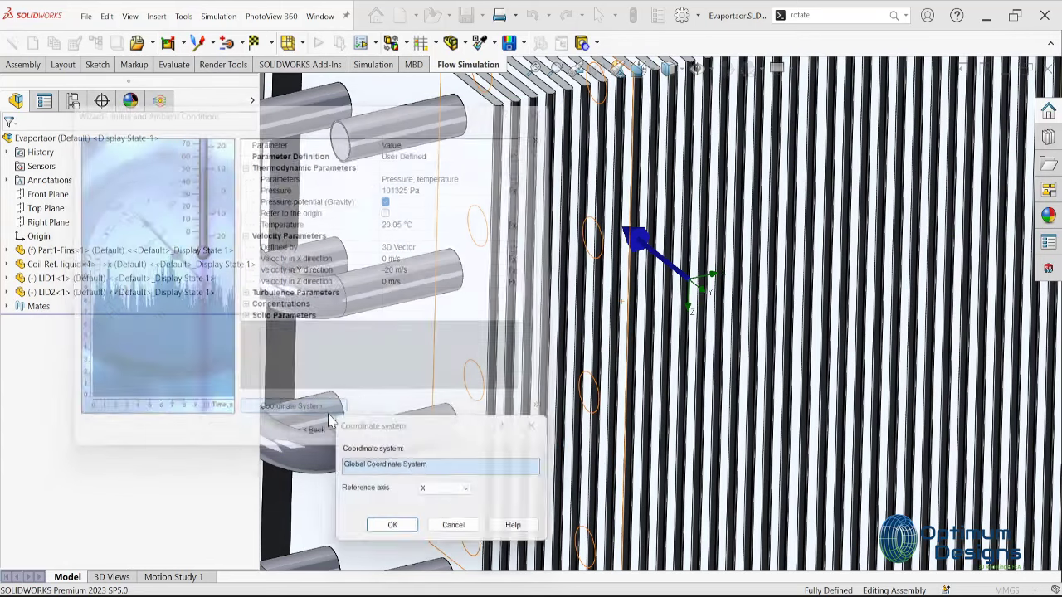
drag(396, 429, 131, 360)
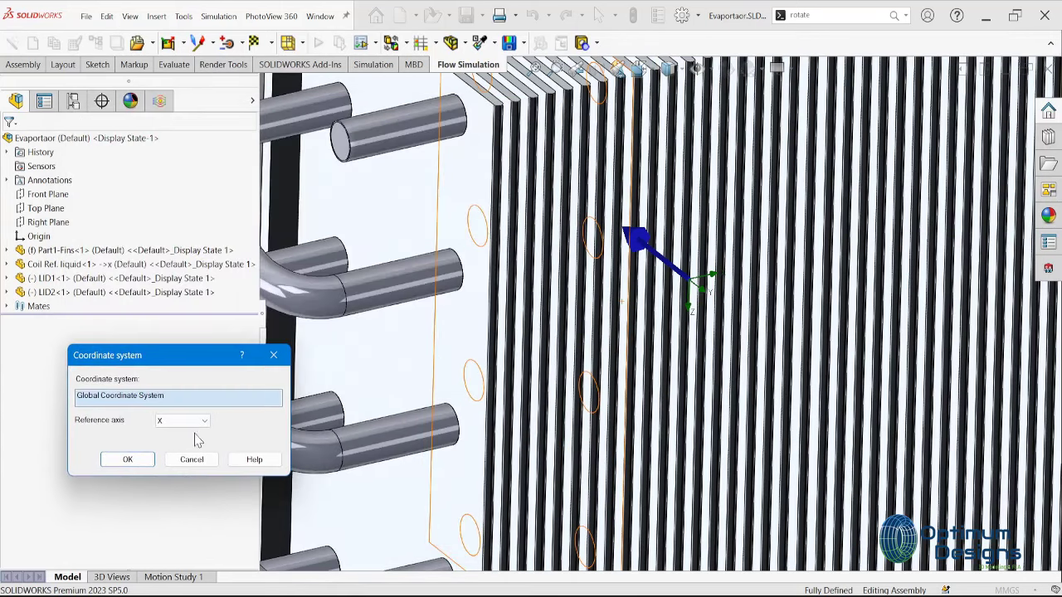
click(184, 421)
click(184, 443)
click(127, 460)
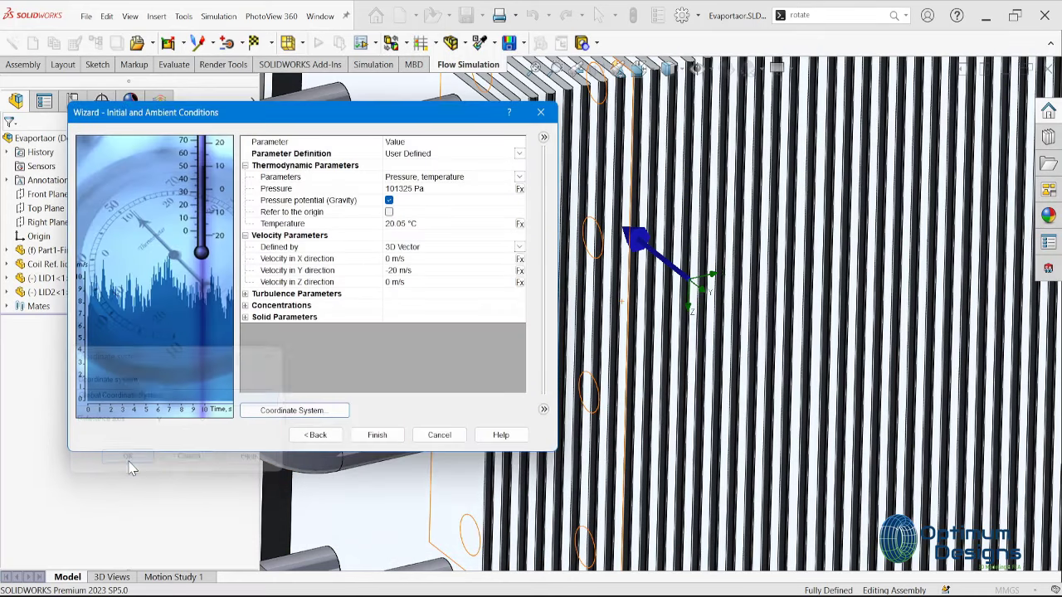
Finish the project wizard and view the evaporator from the top.
click(393, 440)
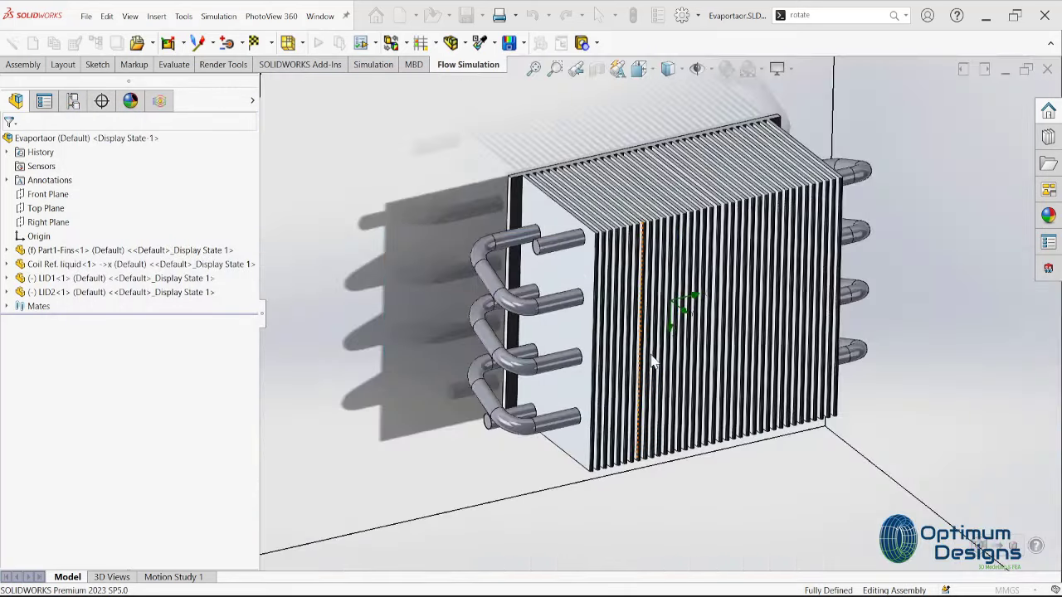
scroll(643, 357, up, 3)
scroll(644, 356, up, 3)
scroll(644, 356, up, 3)
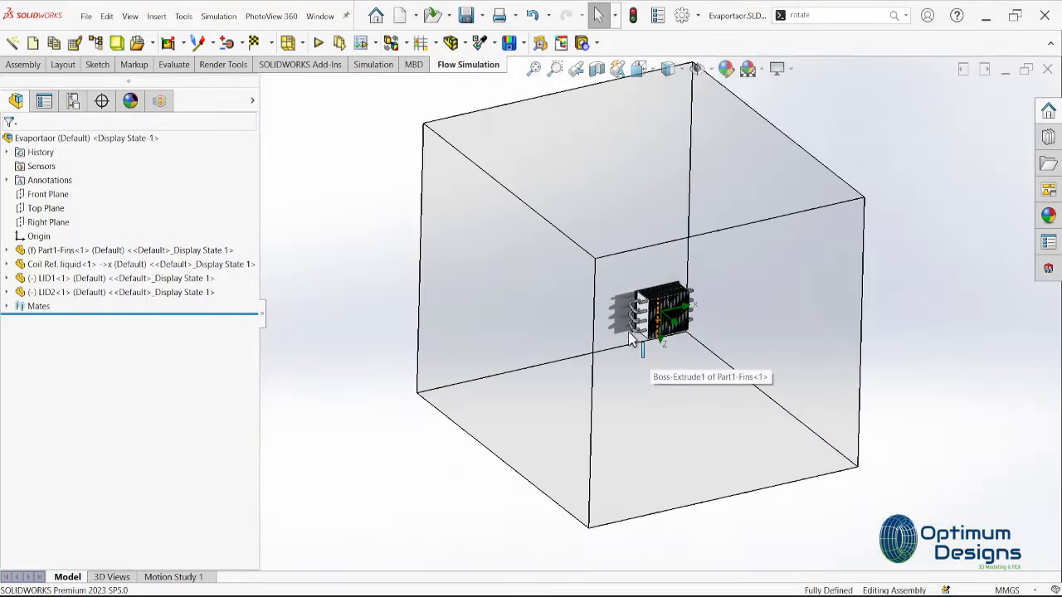
key(space)
scroll(623, 341, down, 3)
scroll(610, 360, up, 3)
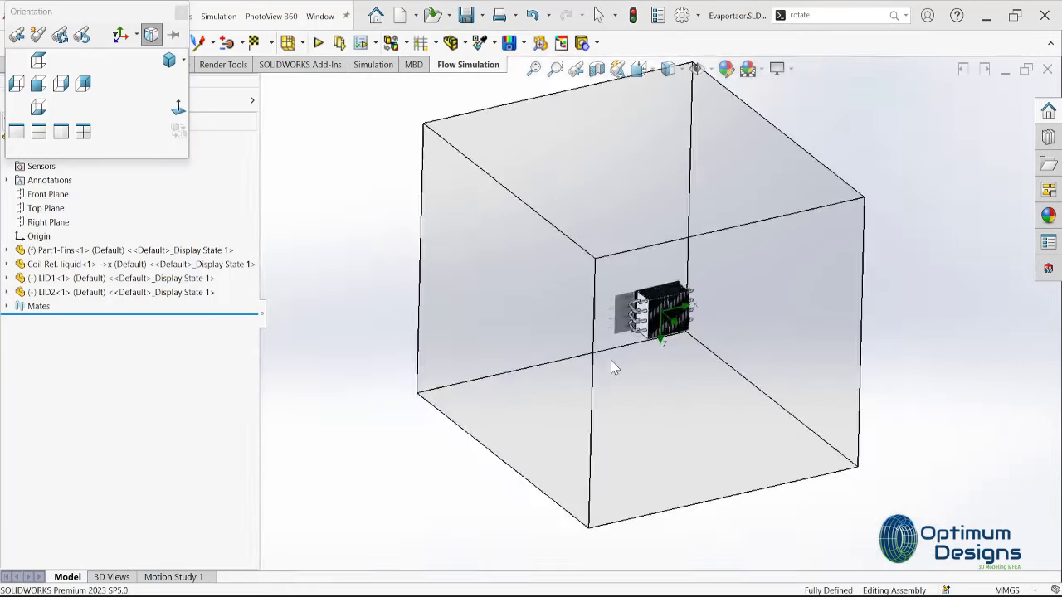
click(610, 360)
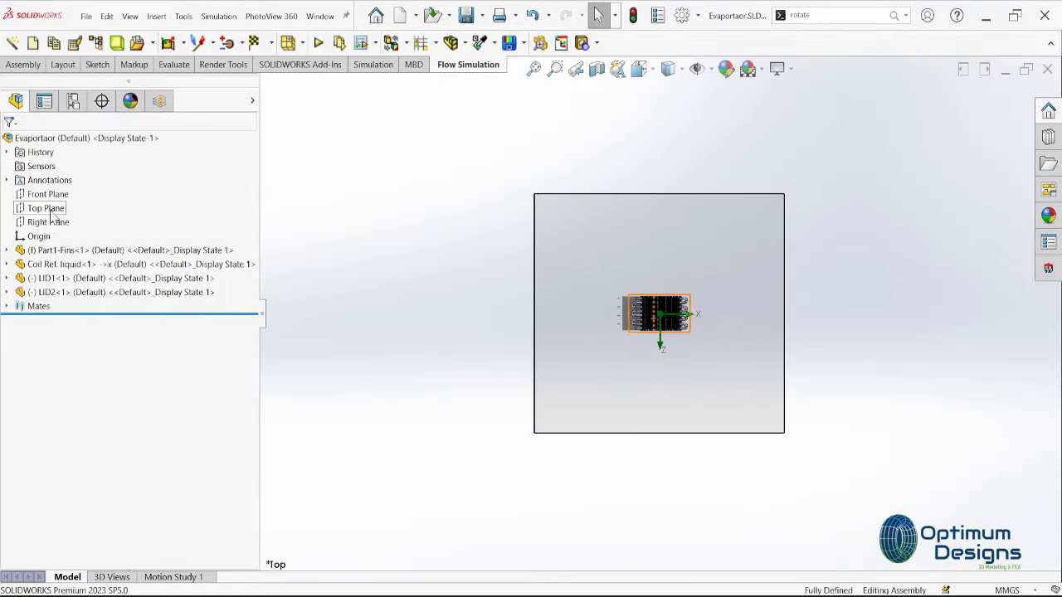
Shrink the computational domain's X and Z boundaries closely around the evaporator.
click(160, 102)
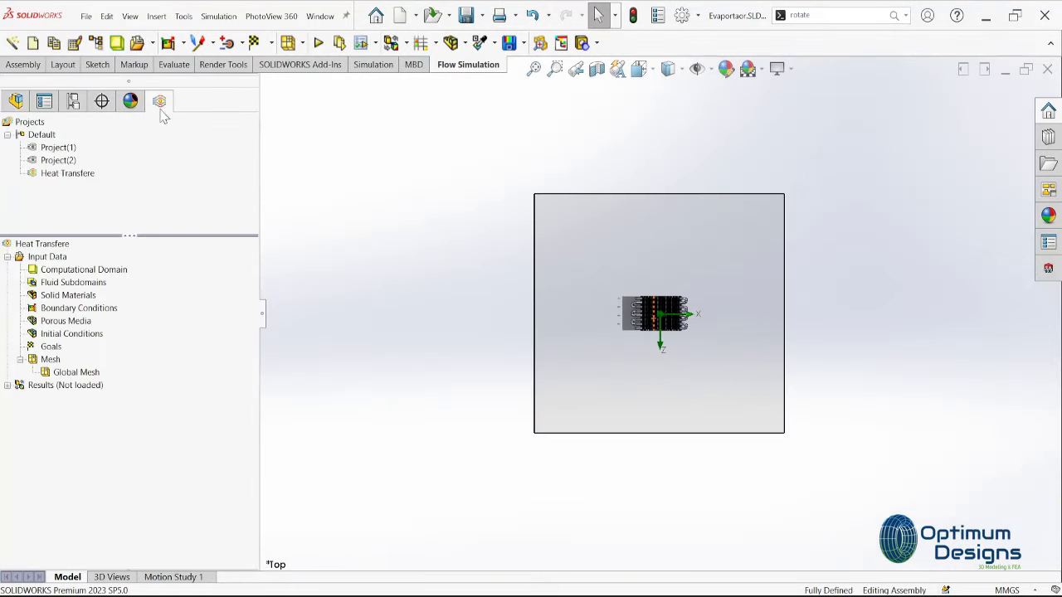
click(83, 271)
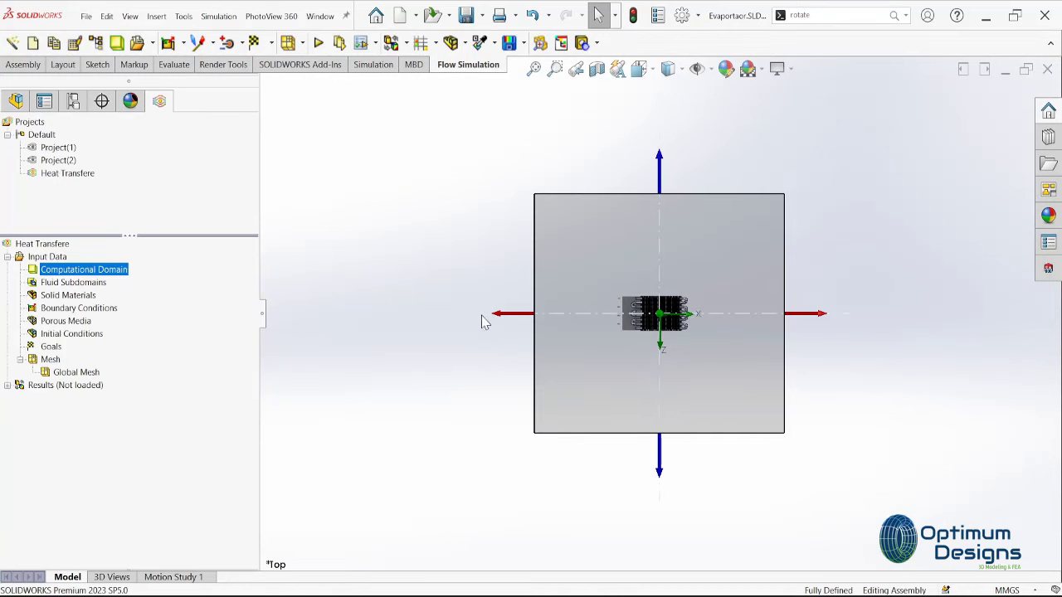
drag(496, 320, 597, 326)
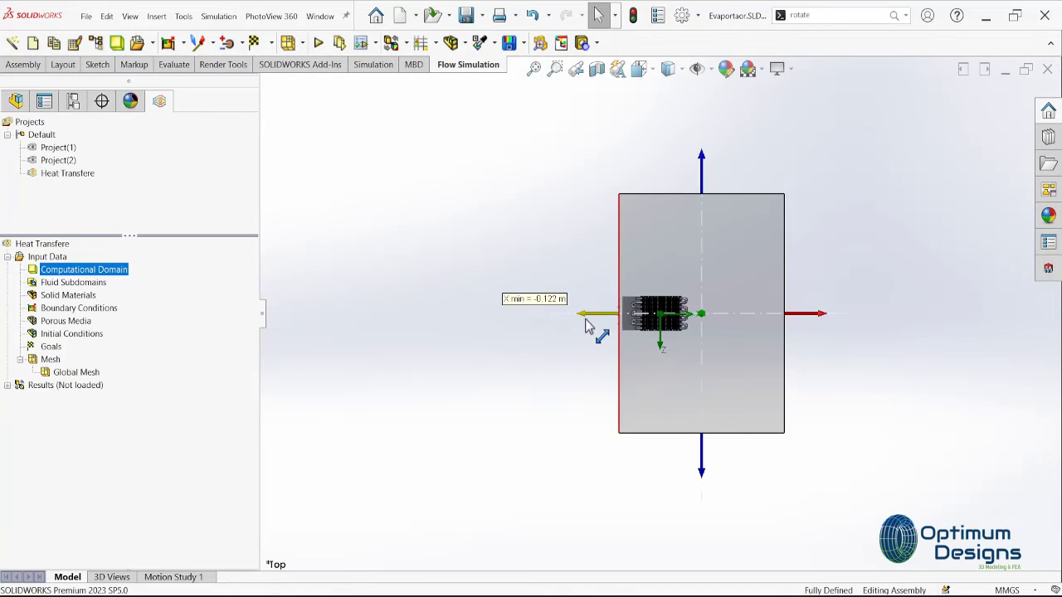
scroll(747, 332, down, 3)
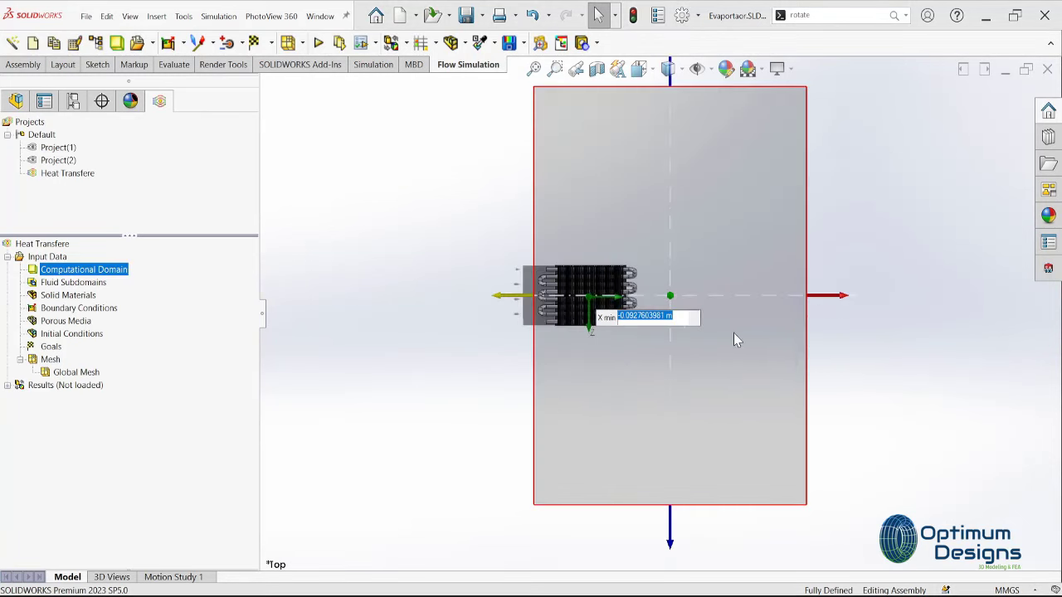
key(Return)
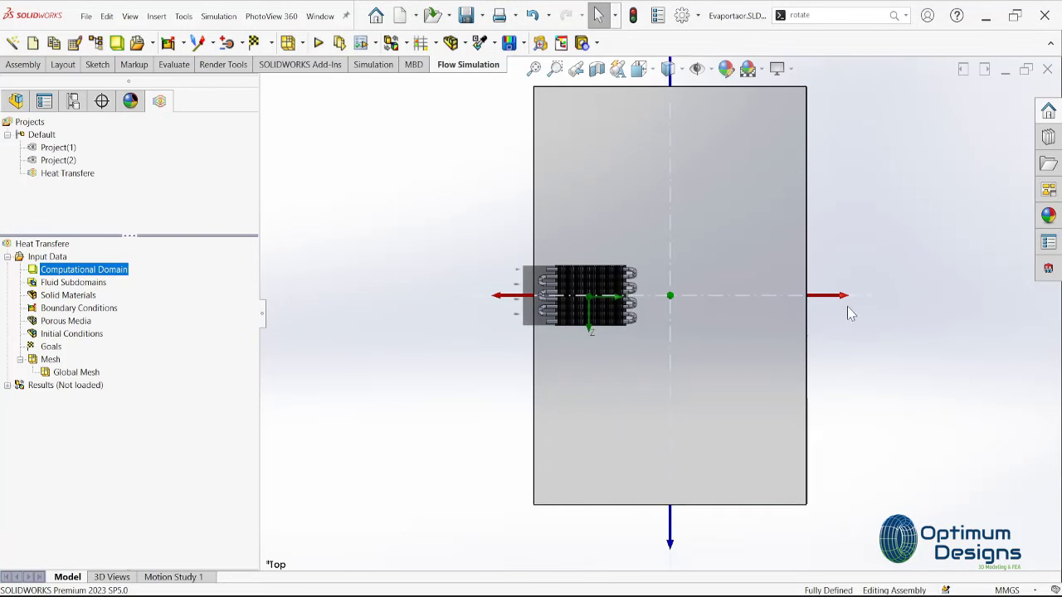
drag(837, 295, 675, 291)
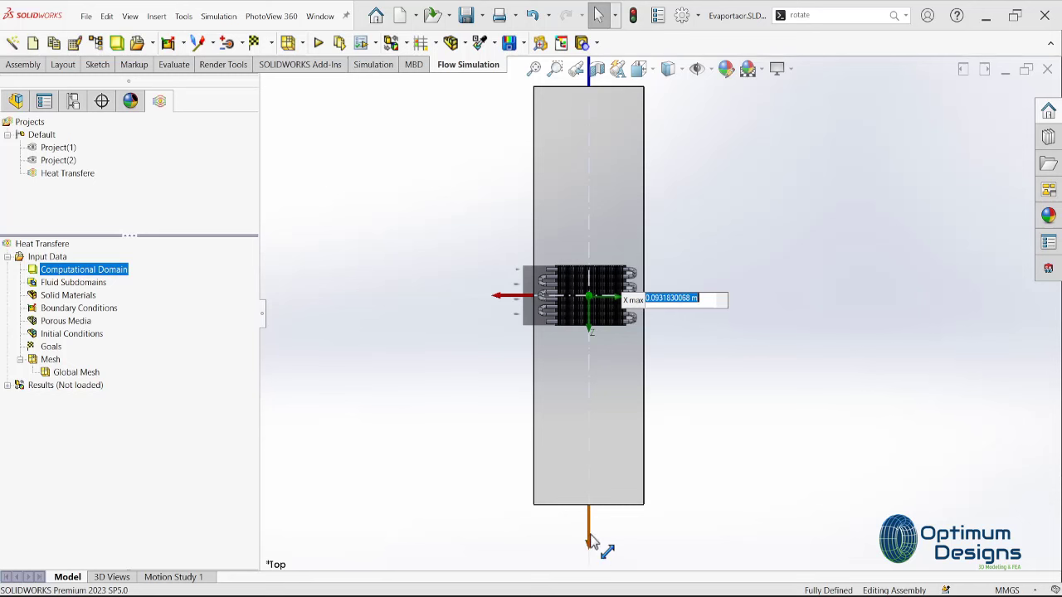
mouse_move(604, 550)
mouse_down()
mouse_move(593, 459)
mouse_move(605, 365)
mouse_up()
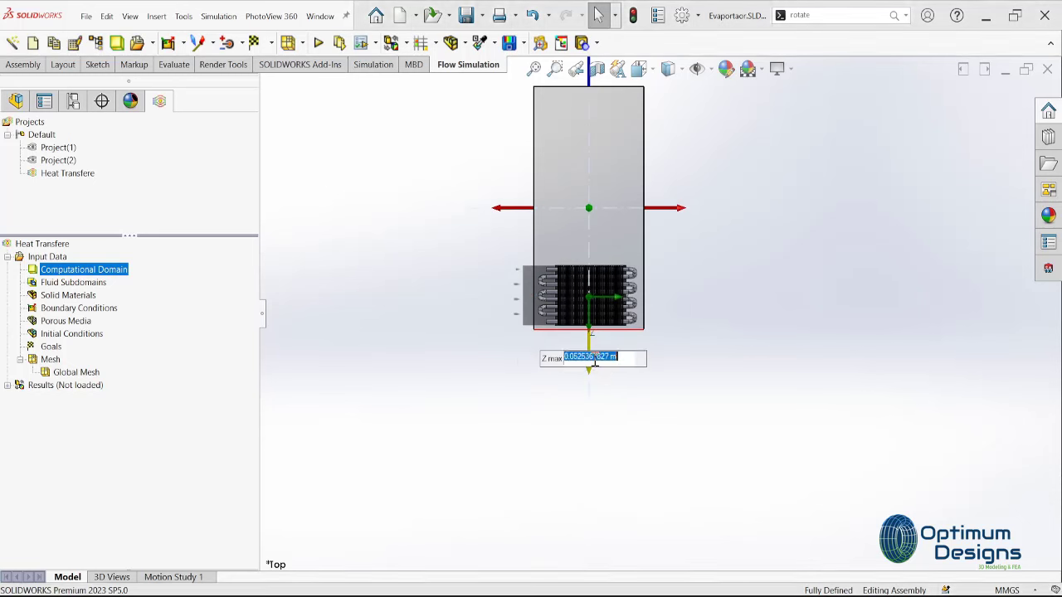
mouse_move(604, 102)
mouse_down()
mouse_move(594, 214)
mouse_move(602, 243)
mouse_up()
click(701, 247)
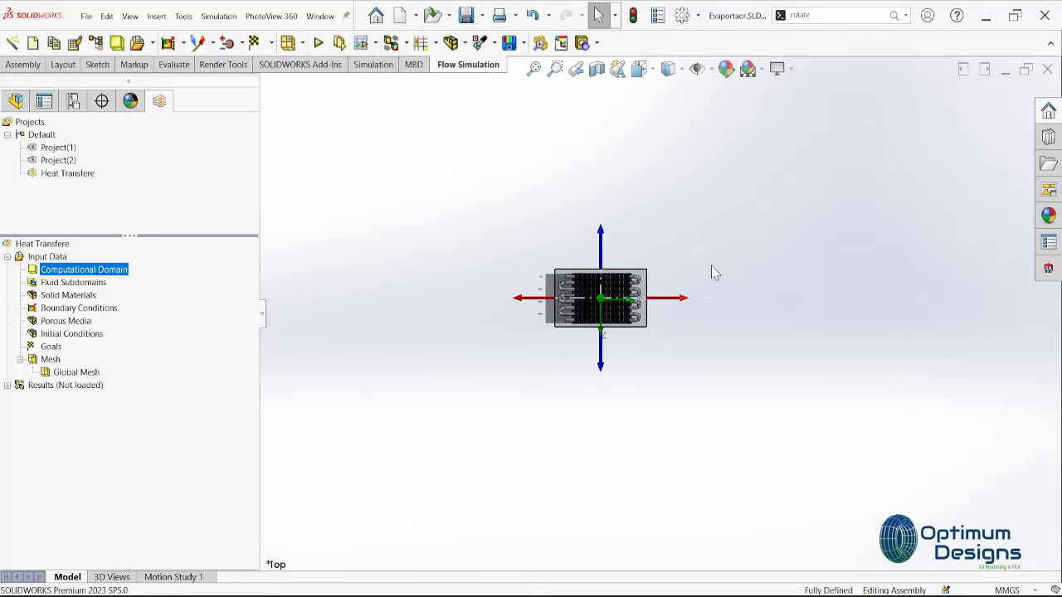
click(708, 239)
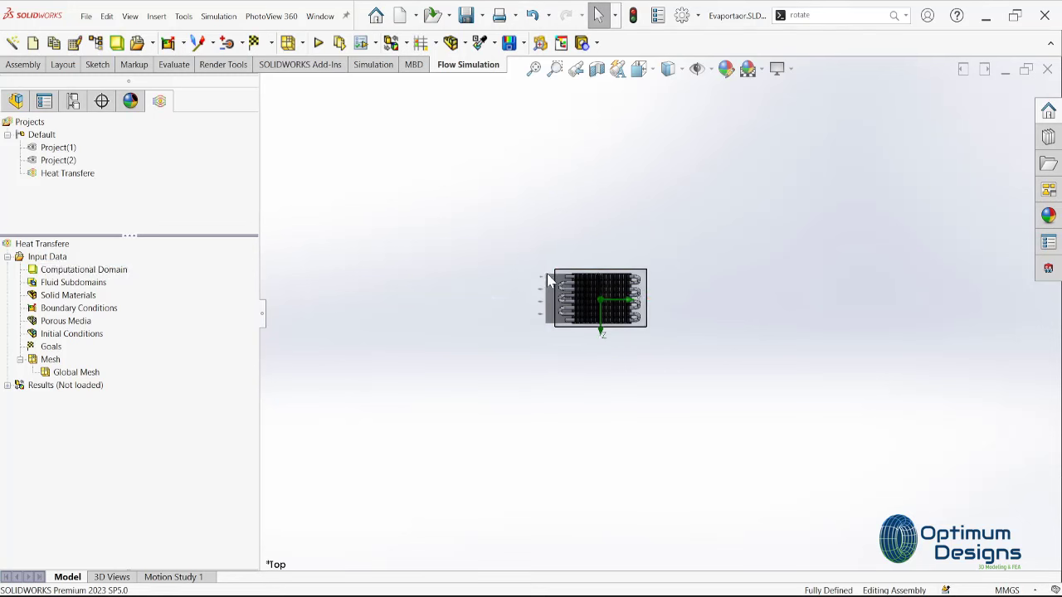
From a side view, pull the domain's Y max and Y min boundaries in to the model.
middle_drag(542, 283, 516, 277)
key(space)
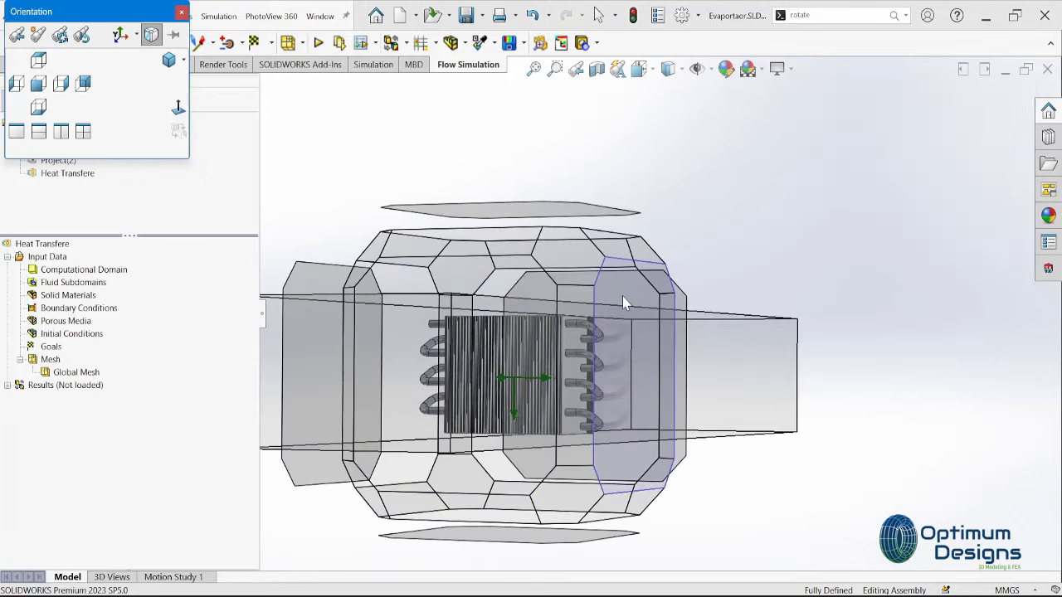
click(622, 296)
click(624, 303)
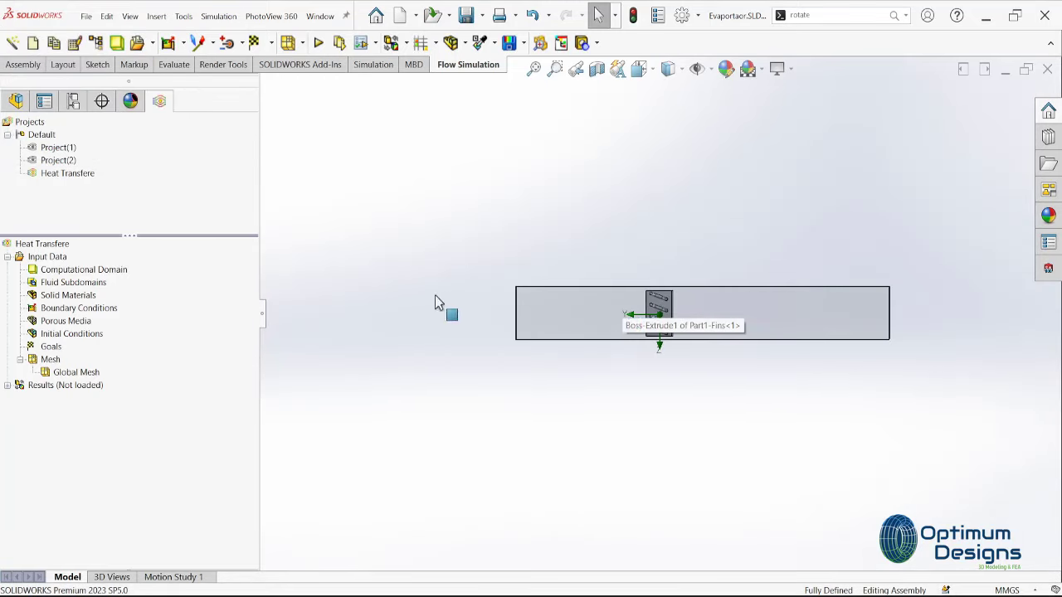
click(128, 274)
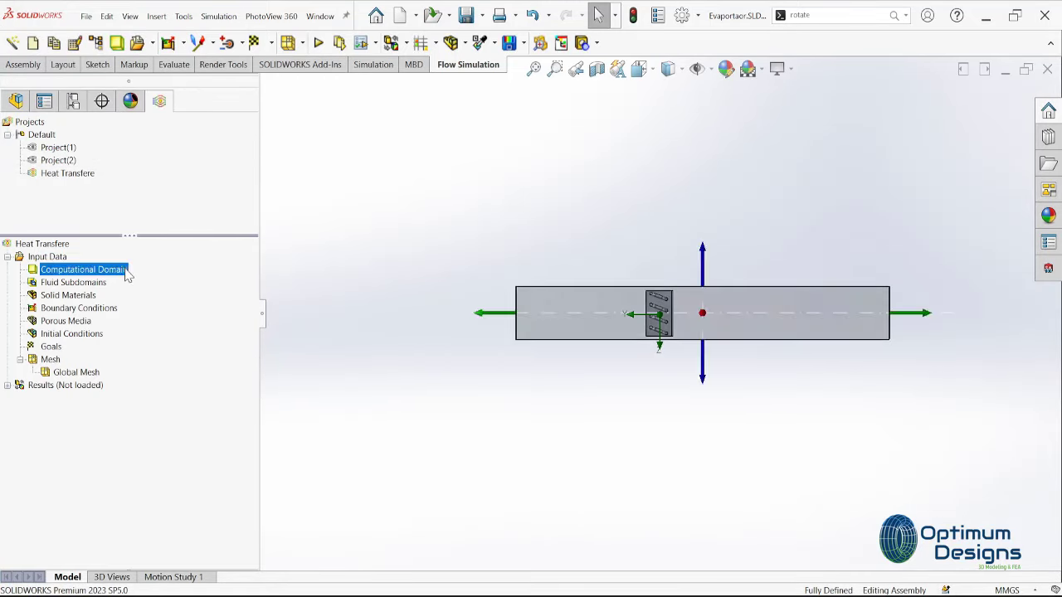
drag(477, 316, 594, 336)
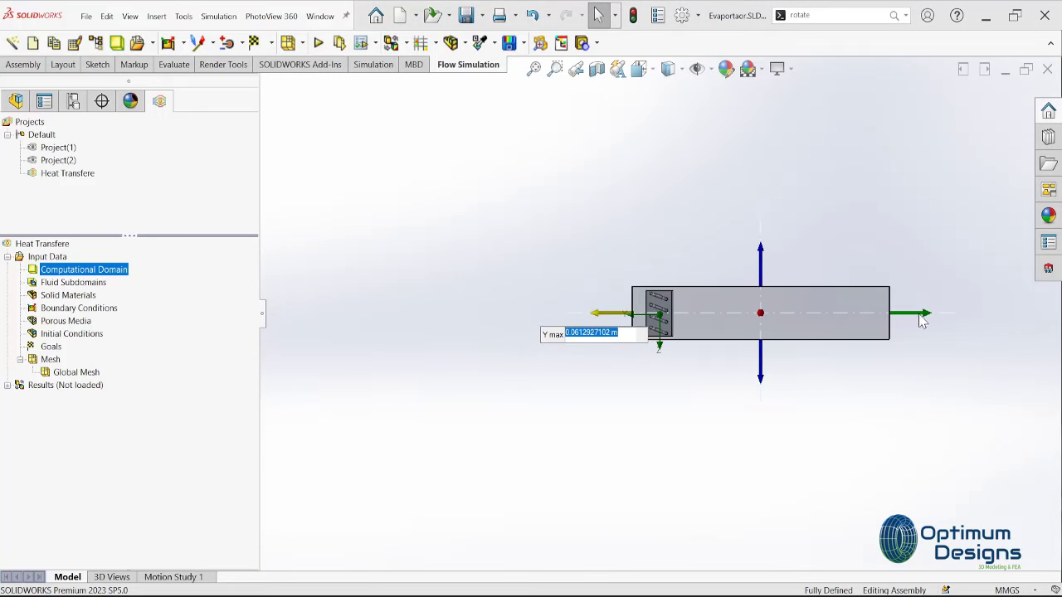
drag(921, 315, 731, 323)
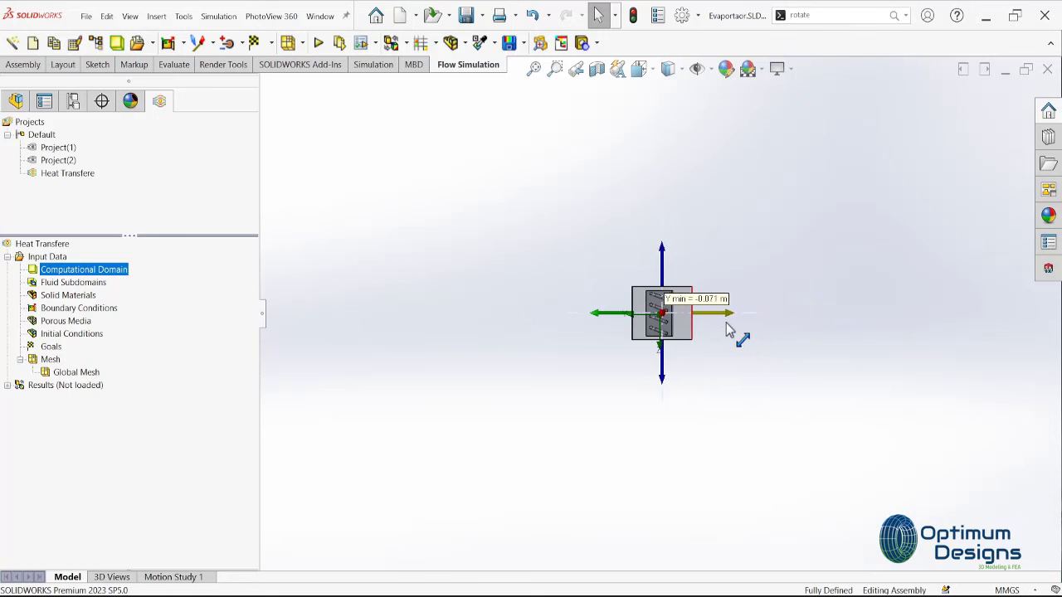
click(721, 323)
click(630, 391)
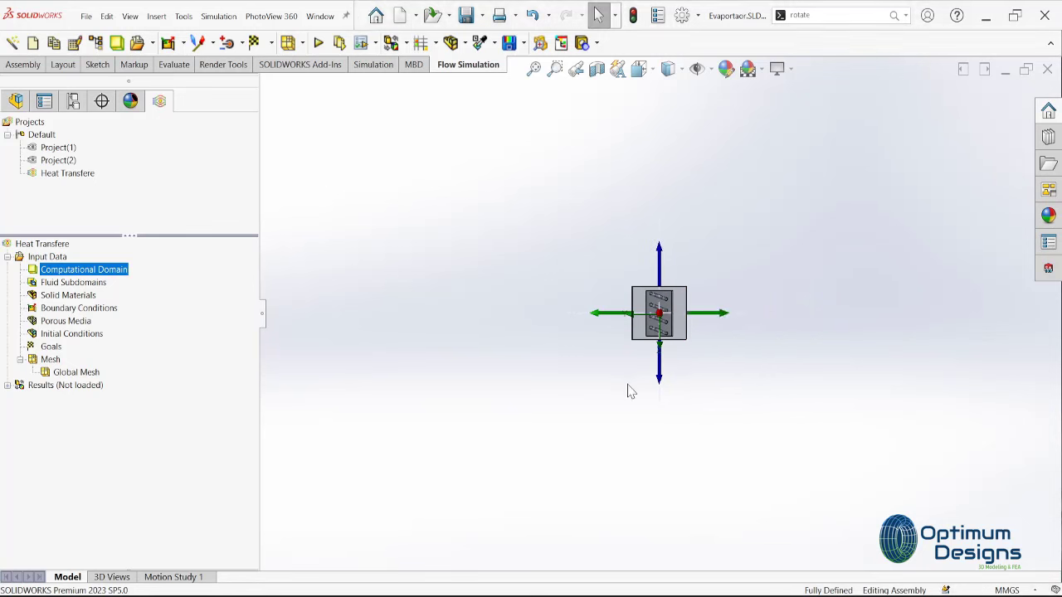
Return to an isometric view and hide the computational domain box.
key(ctrl+7)
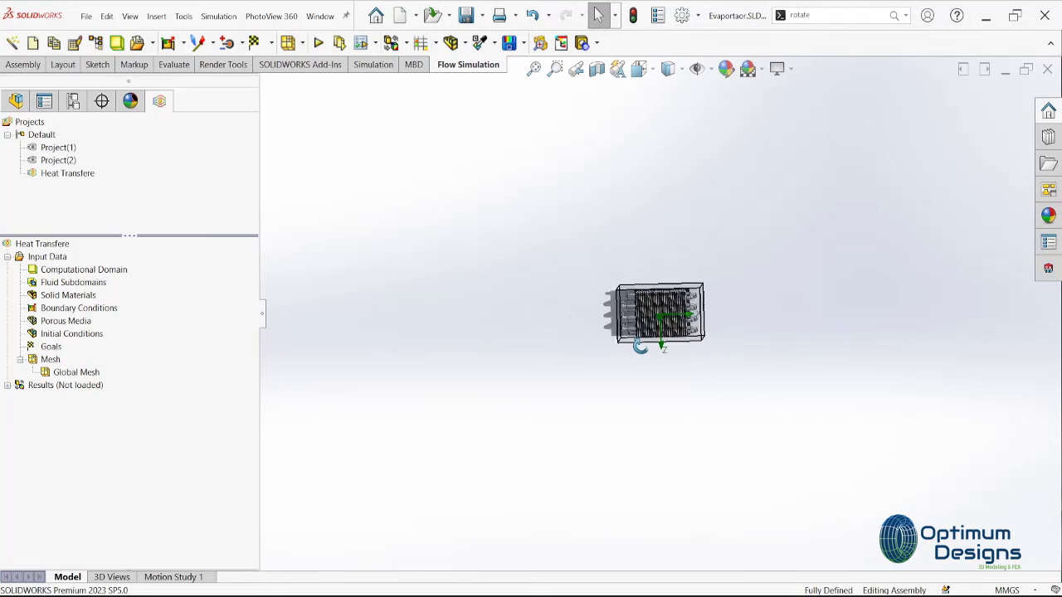
key(space)
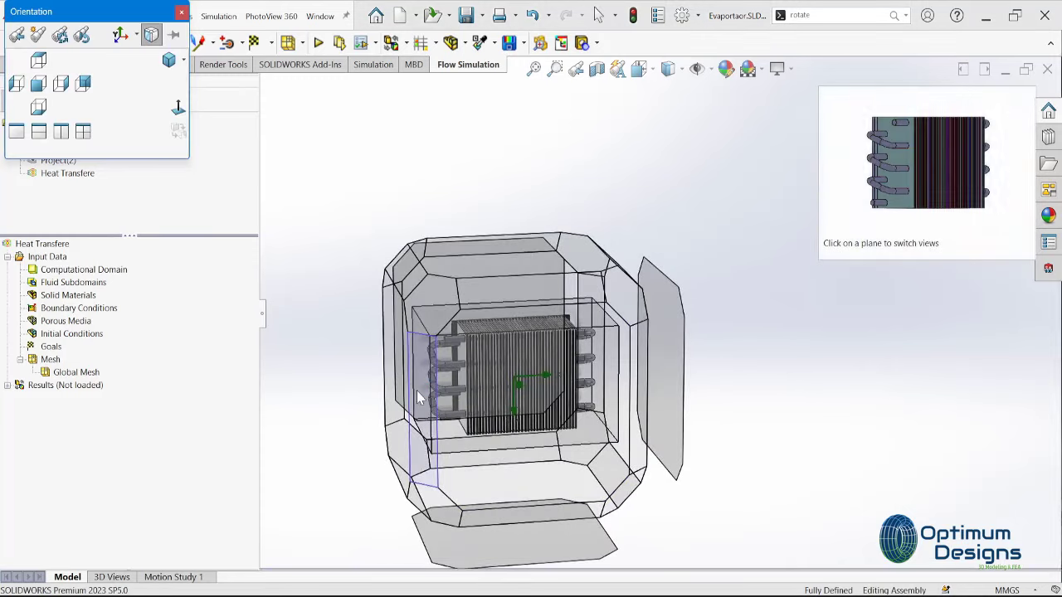
click(525, 375)
key(ctrl+7)
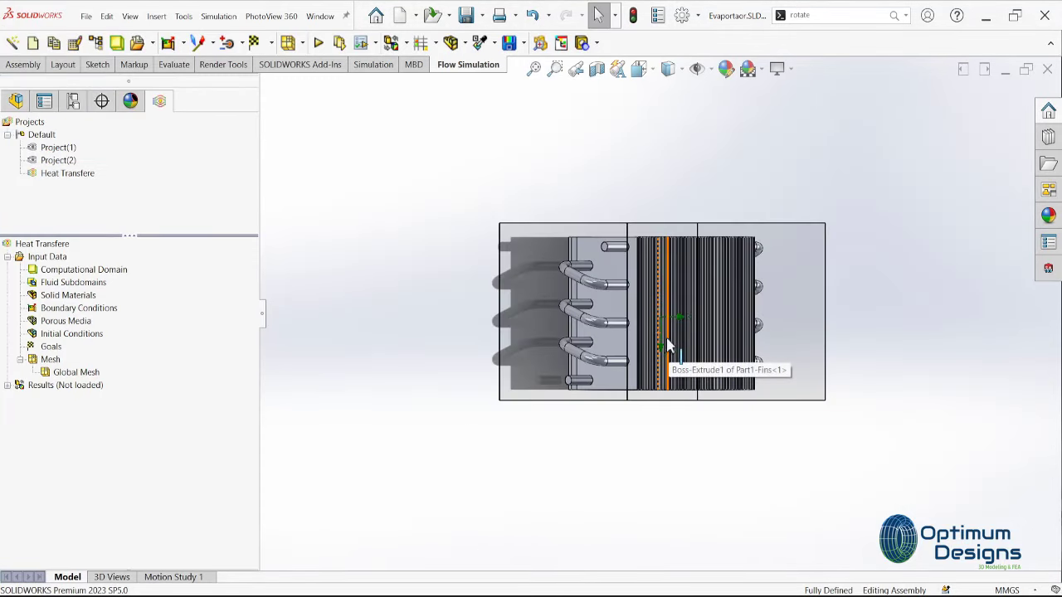
right_click(96, 276)
click(118, 295)
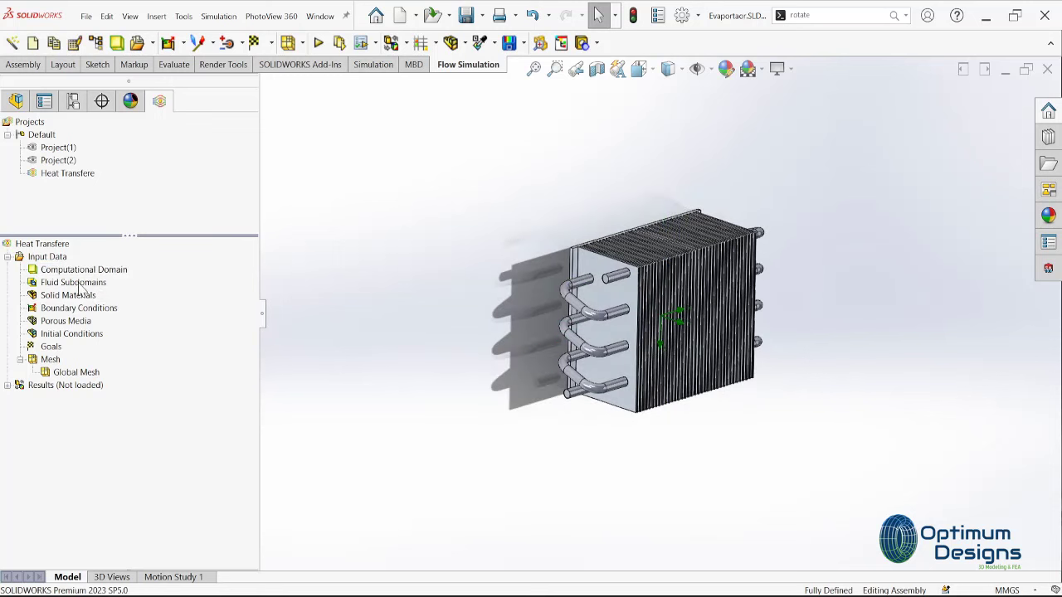
right_click(81, 287)
Start a fluid subdomain using Refrigerant R-123 instead of Air on the Coil Ref. liquid tubes.
click(108, 294)
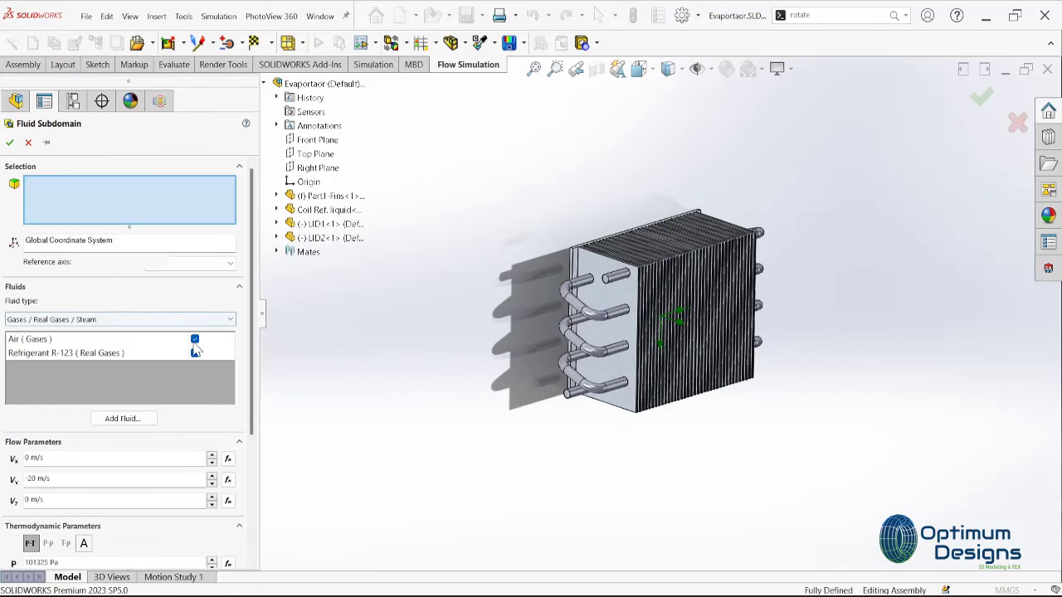
click(194, 341)
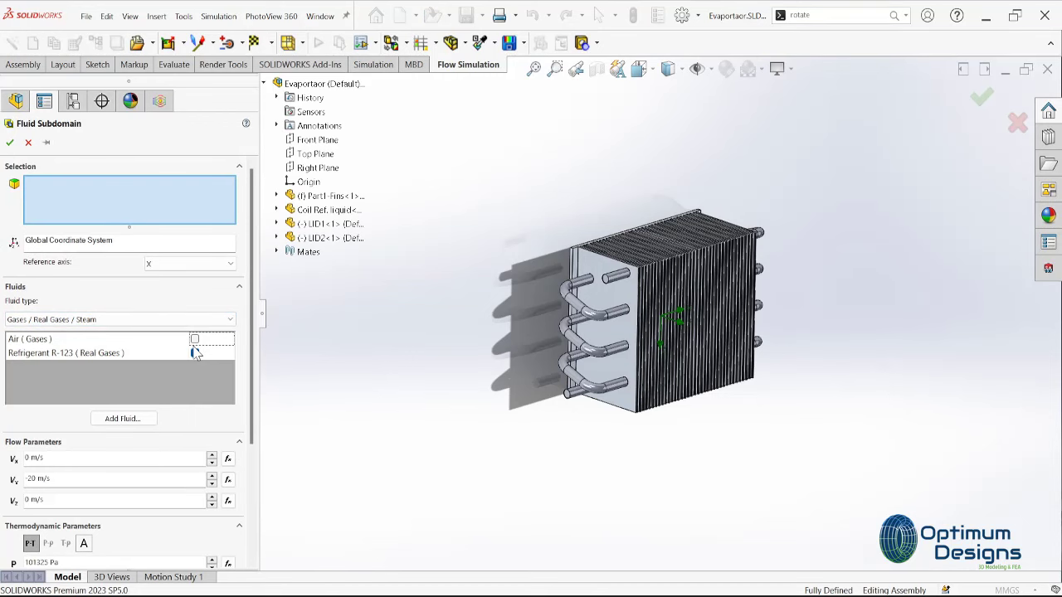
click(194, 354)
scroll(678, 355, down, 2)
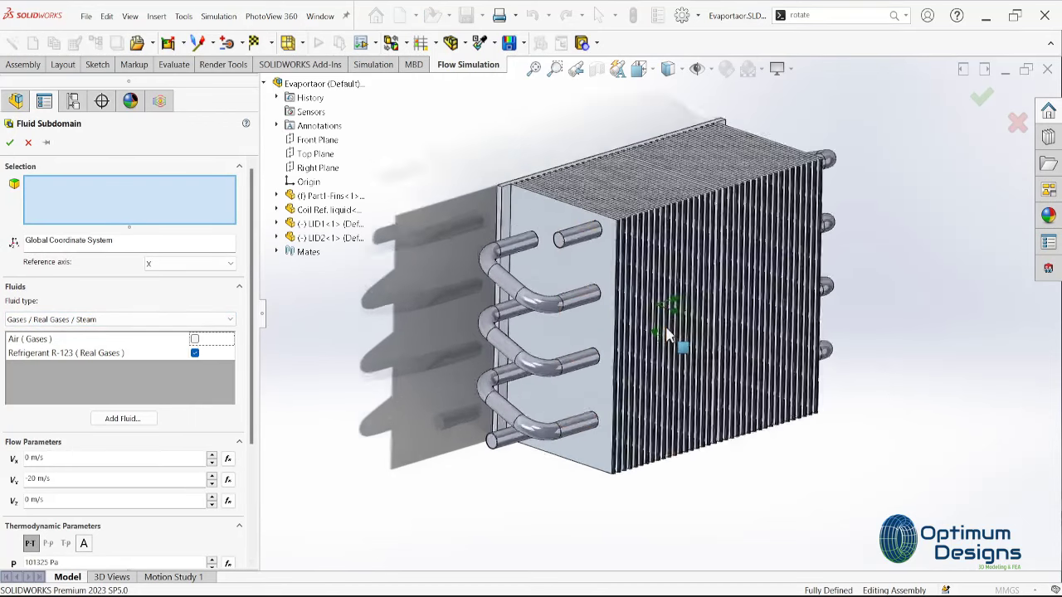
scroll(656, 365, down, 3)
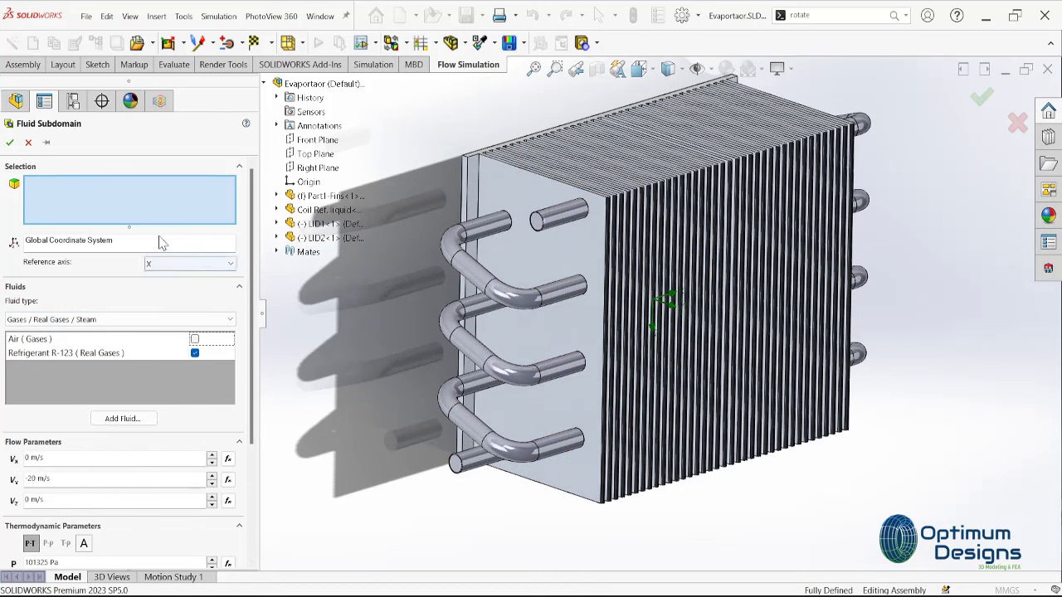
click(318, 212)
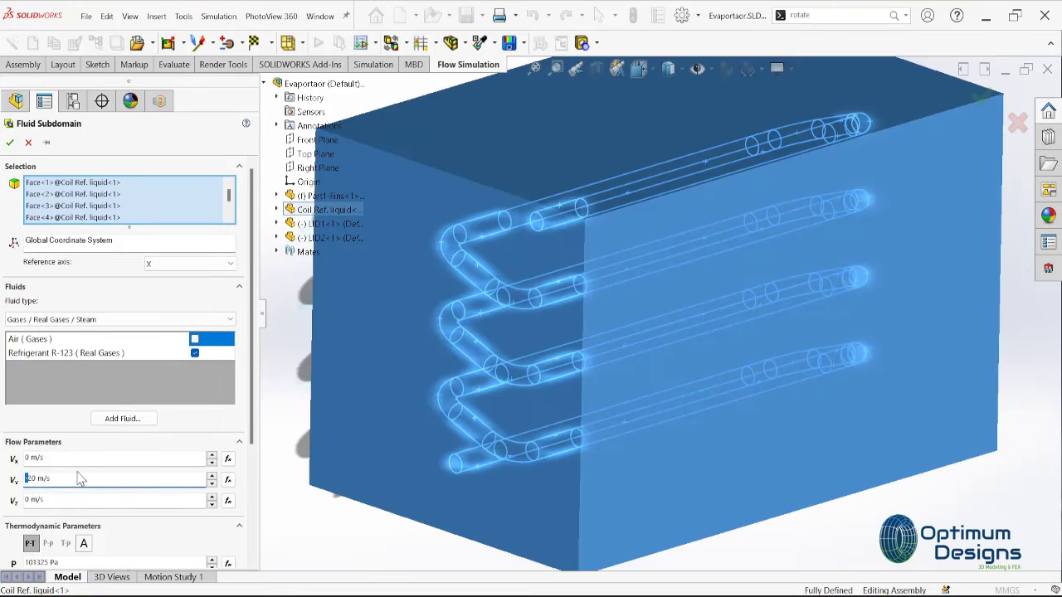
Set the subdomain to Vy 0, Vx 20 m/s and -5 °C, then accept it.
double_click(84, 474)
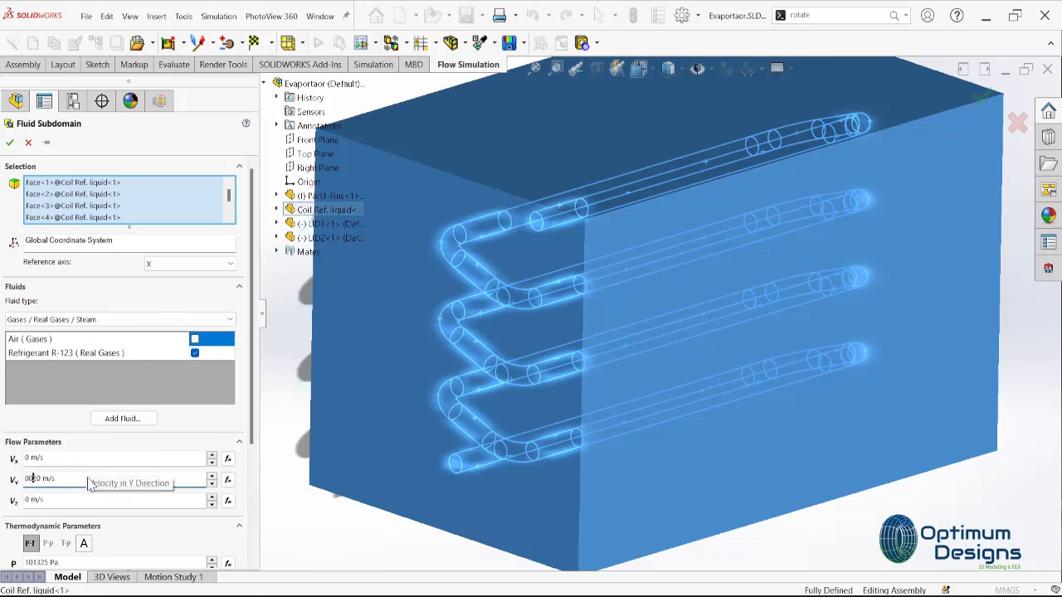
text(000)
key(Return)
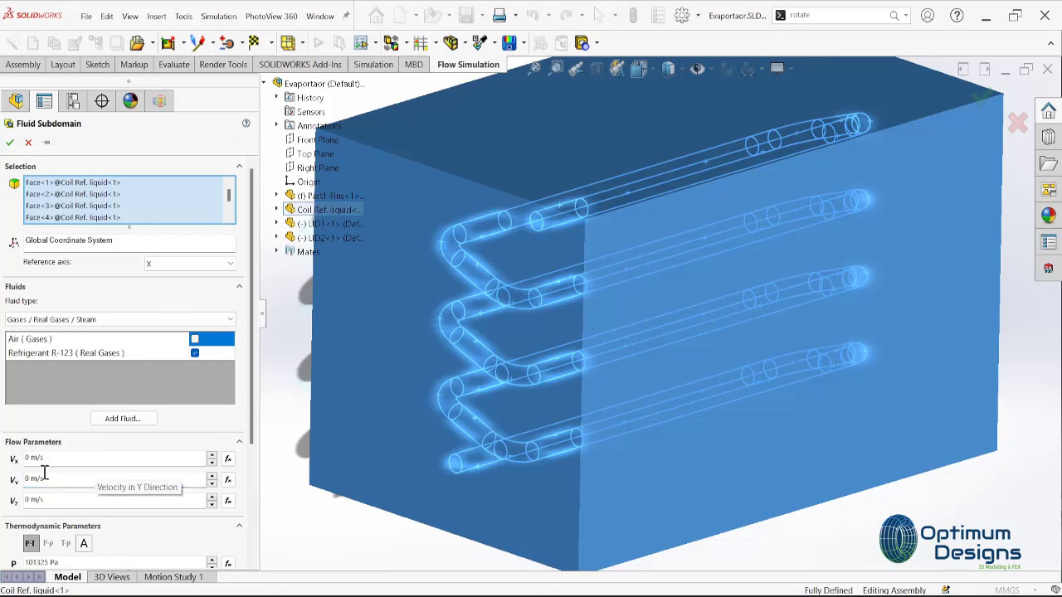
drag(40, 458, 9, 459)
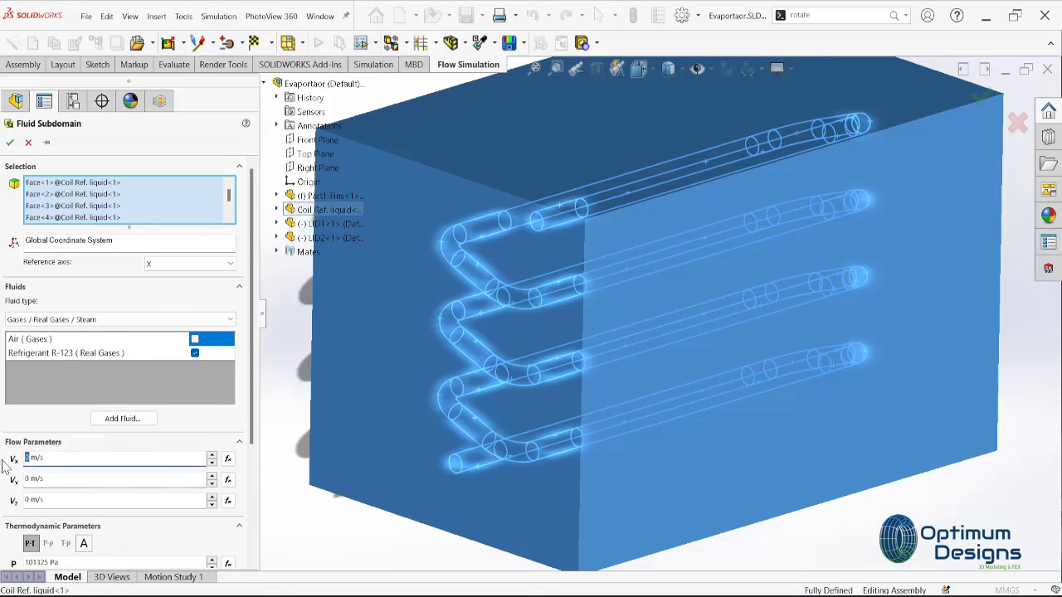
key(Return)
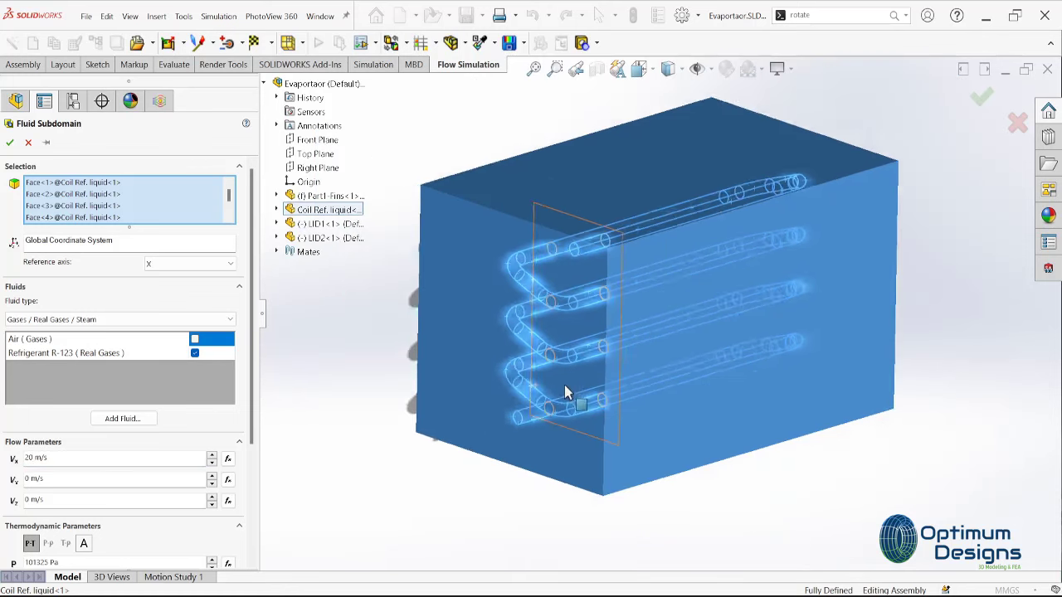
key(f)
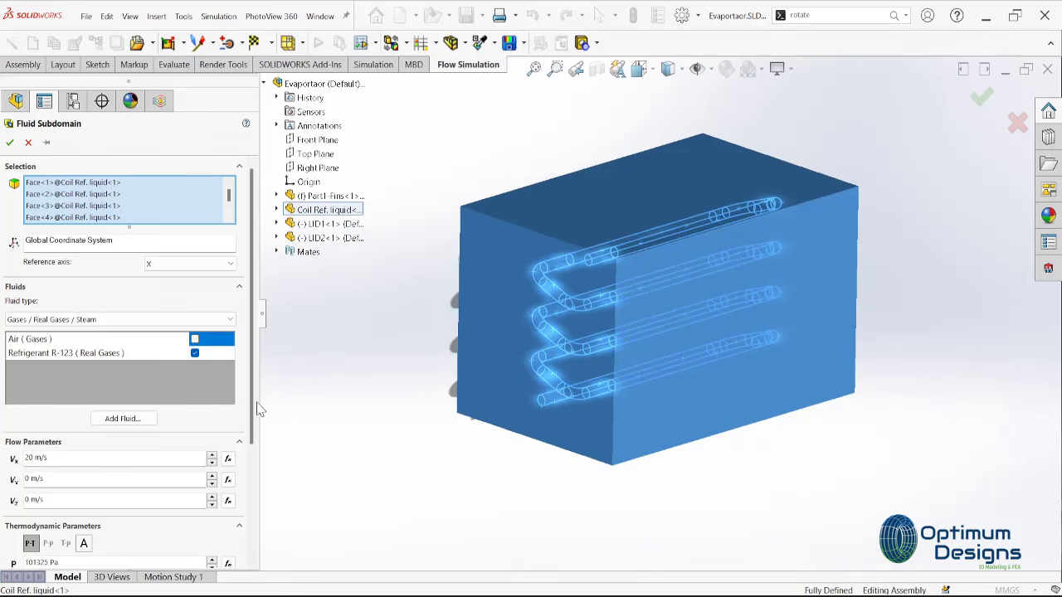
drag(257, 409, 267, 513)
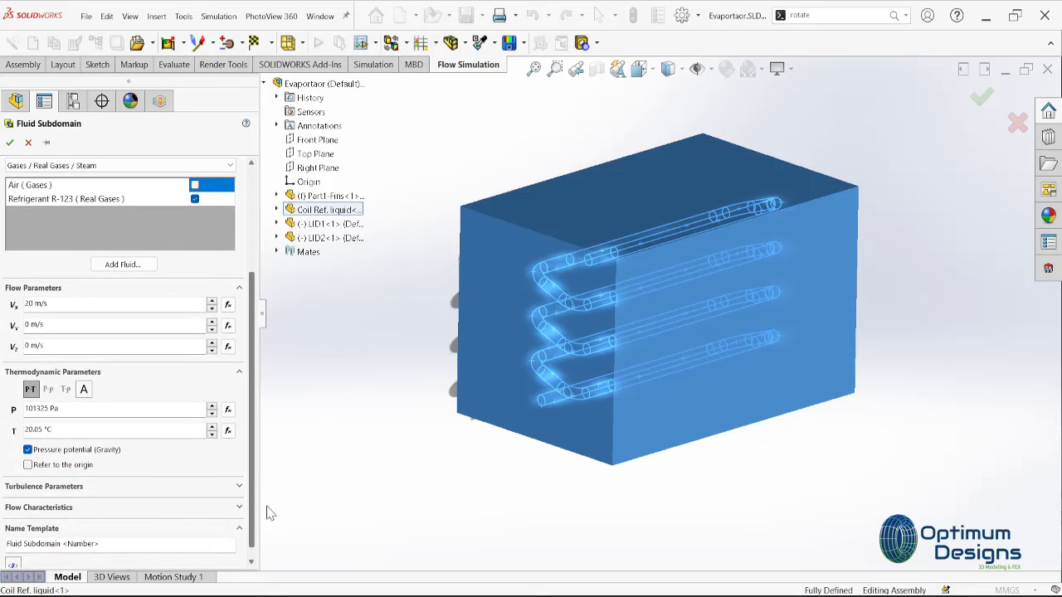
double_click(37, 429)
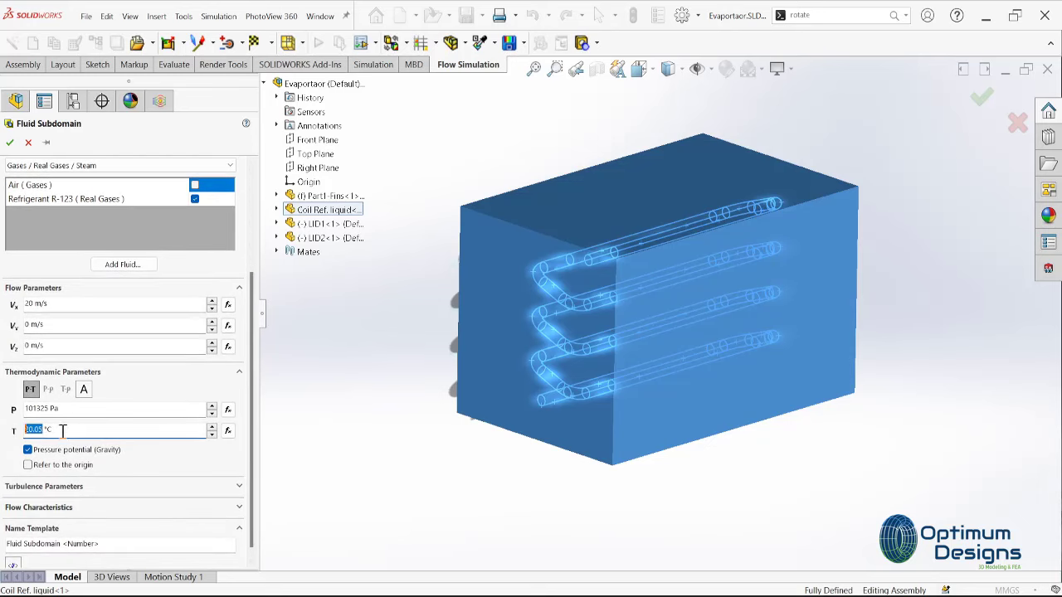
text(-5)
key(Tab)
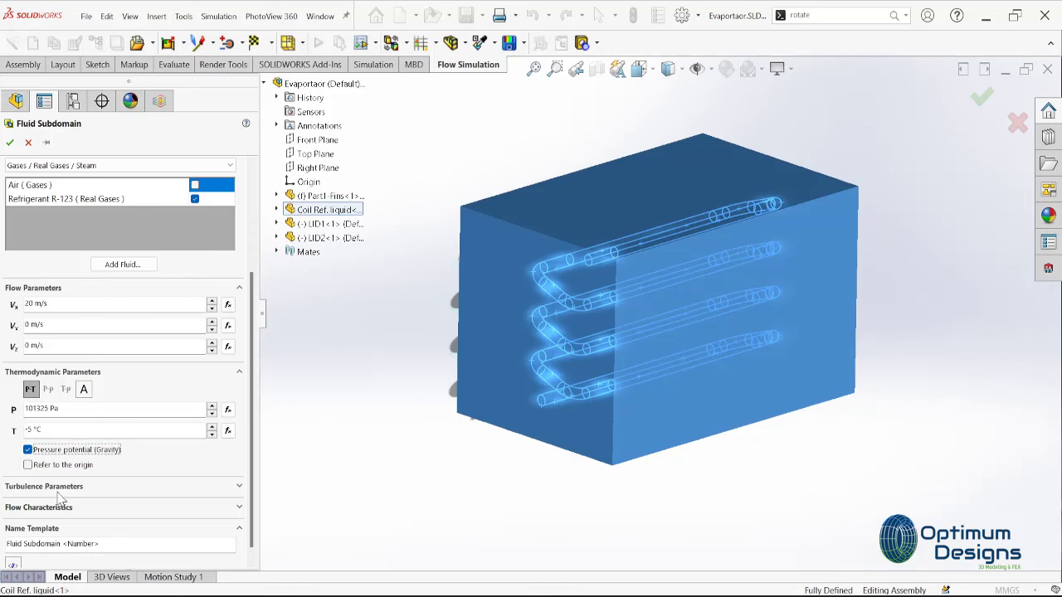
click(239, 487)
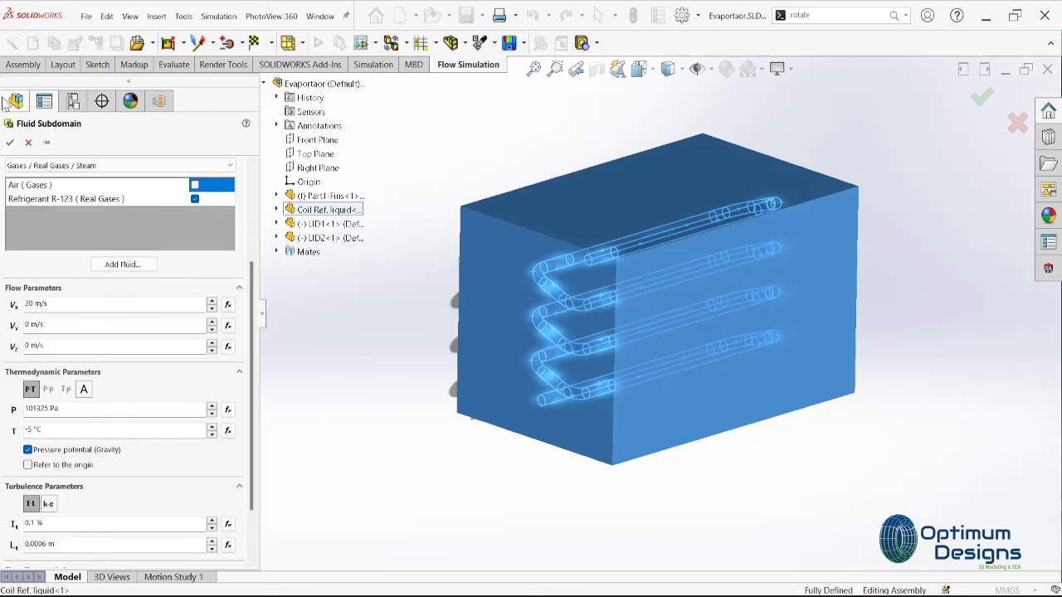
click(10, 144)
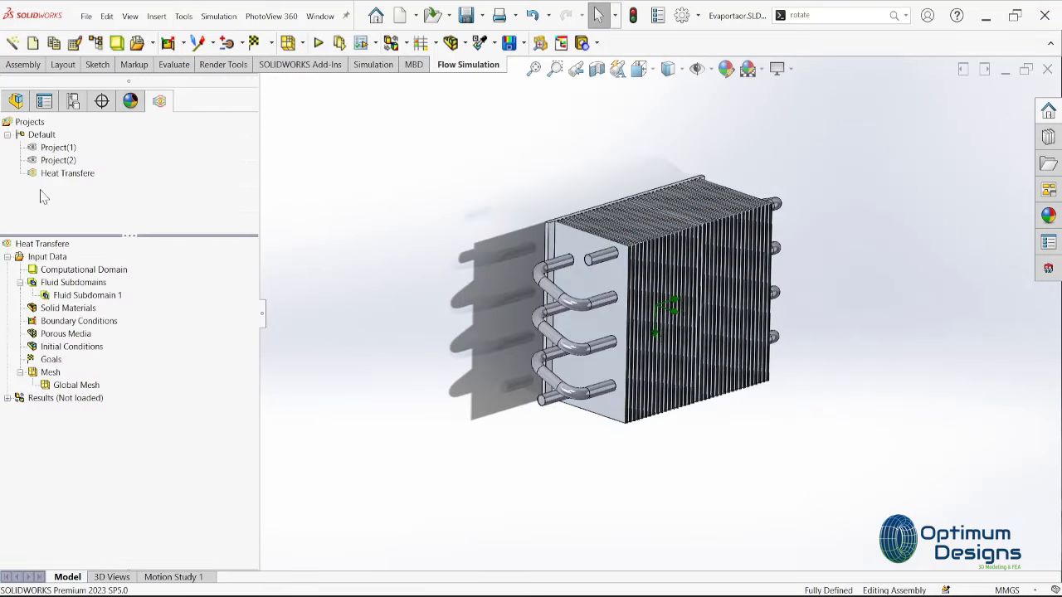
Assign Aluminum from the predefined Metals as the solid material of Part1-Fins.
right_click(80, 315)
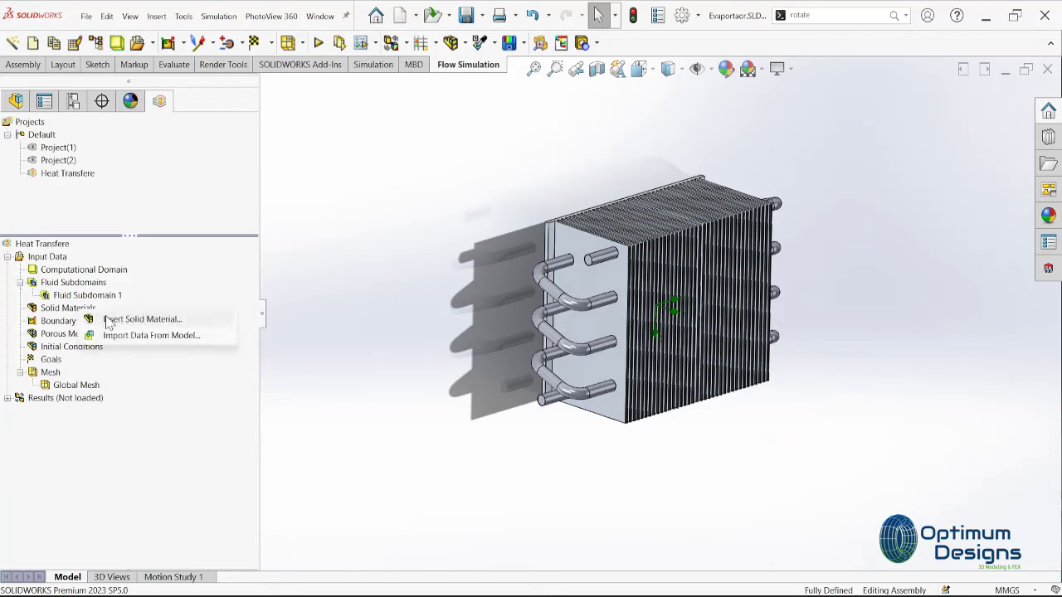
click(108, 320)
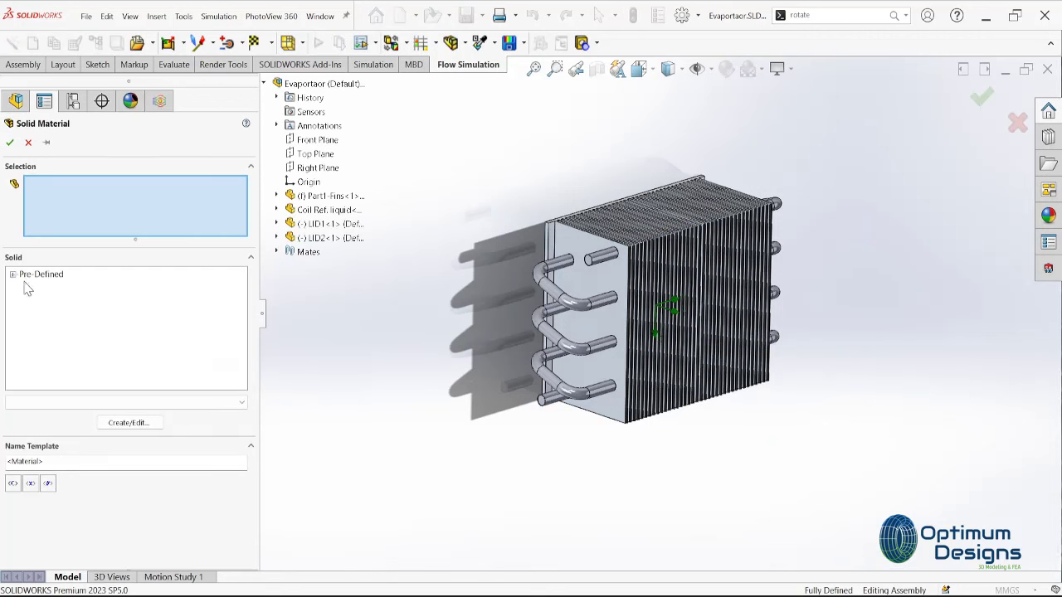
click(13, 274)
click(24, 377)
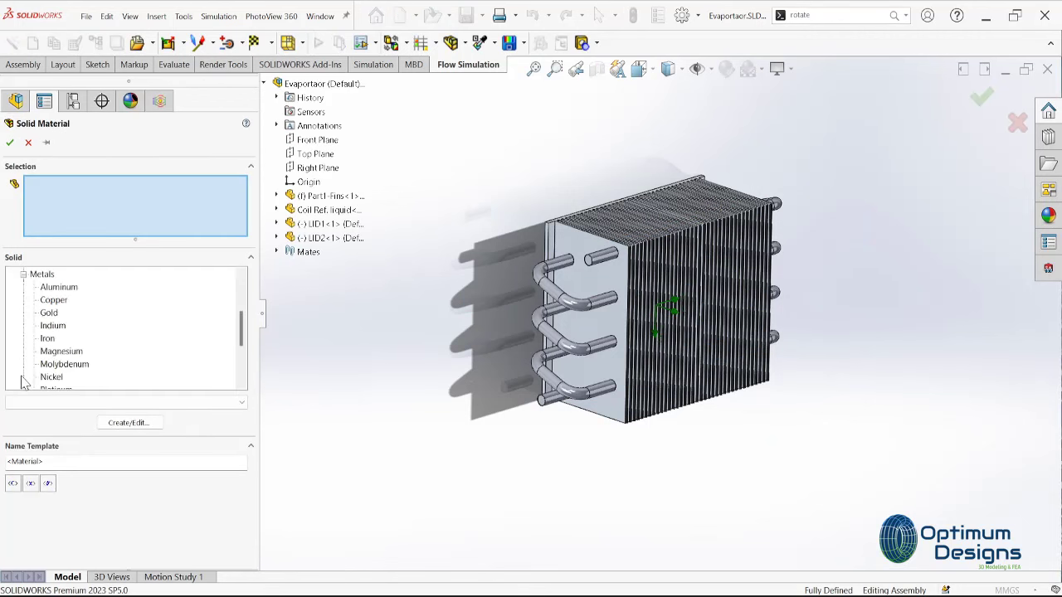
click(61, 287)
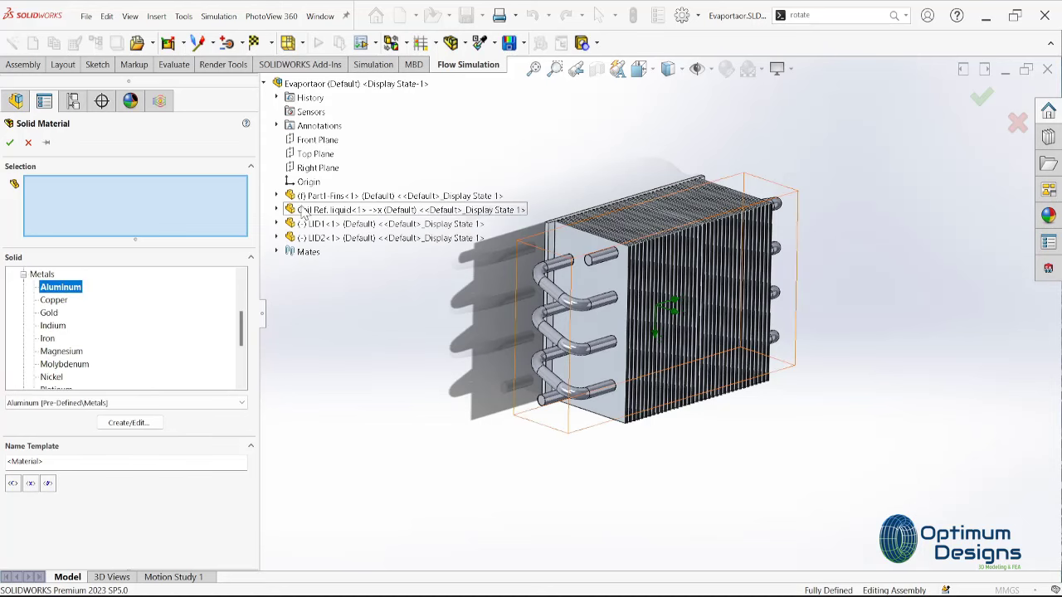
click(323, 197)
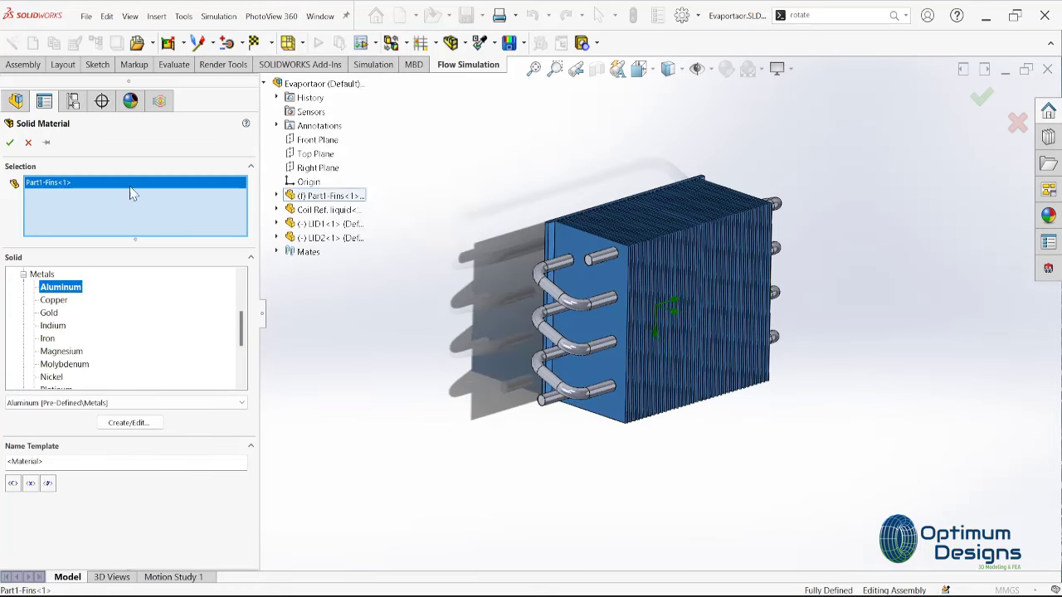
click(8, 143)
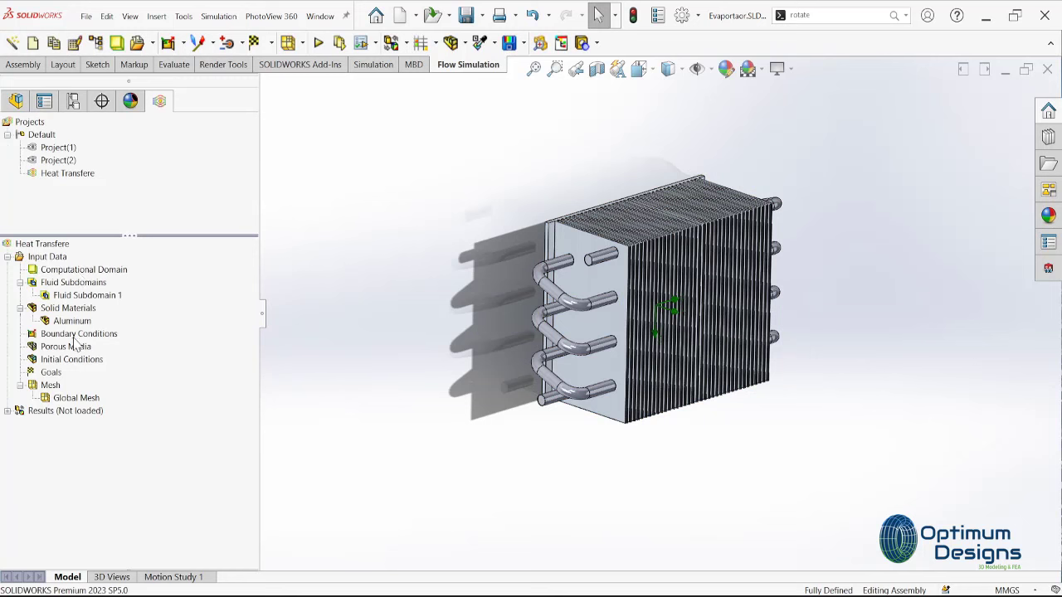
Assign Copper from the predefined Metals as the solid material of Coil Ref. liquid.
right_click(83, 318)
click(124, 323)
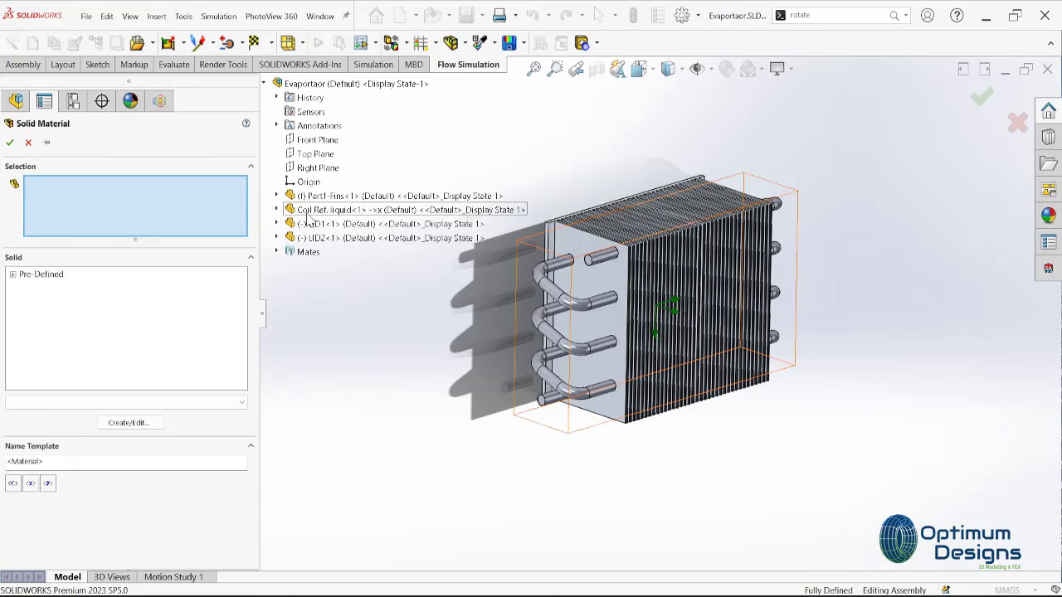
click(307, 213)
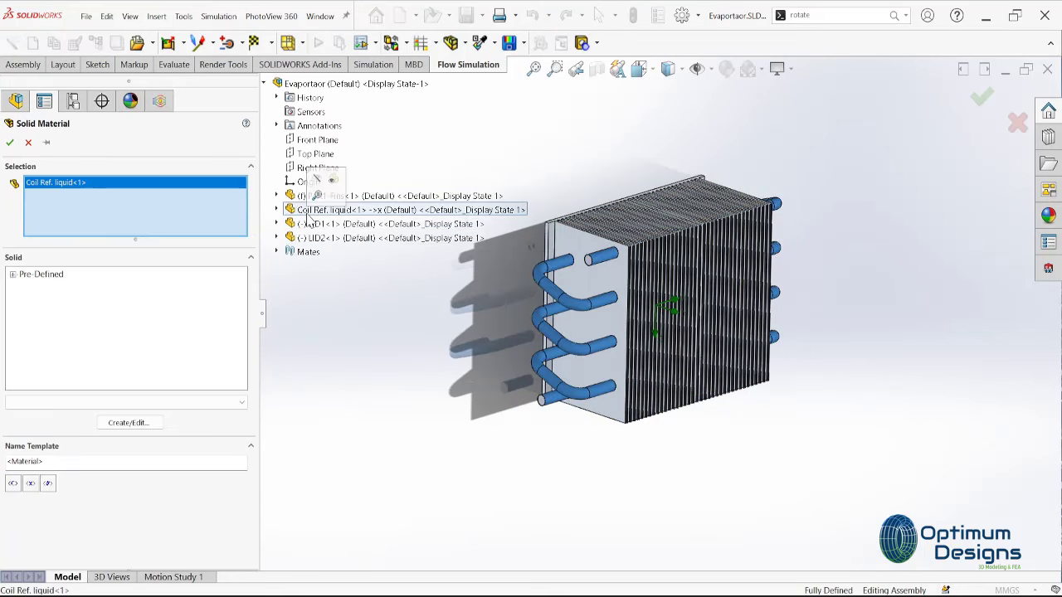
click(13, 274)
click(23, 377)
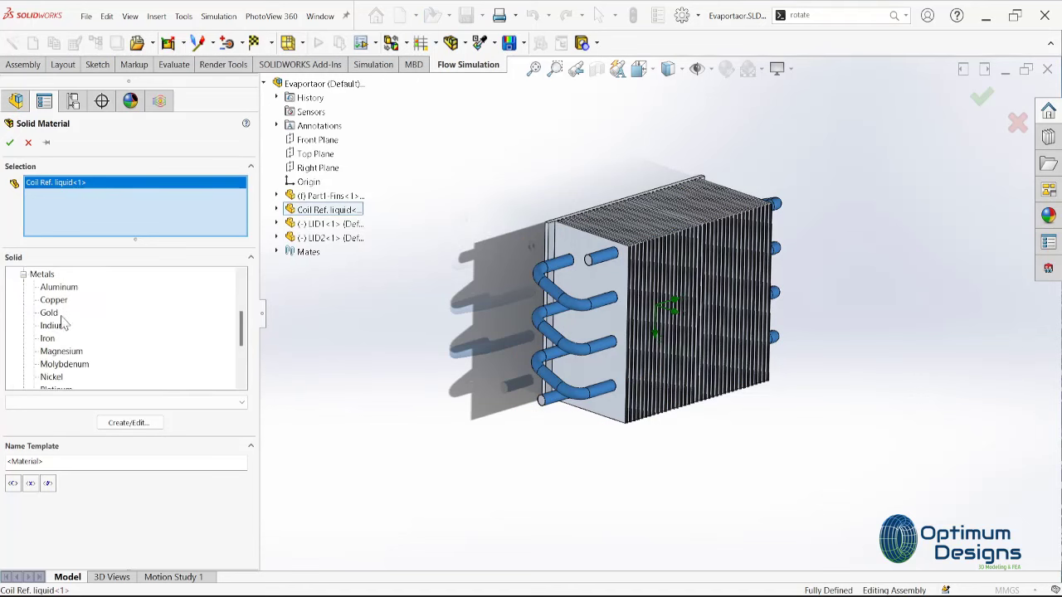
click(55, 300)
click(10, 144)
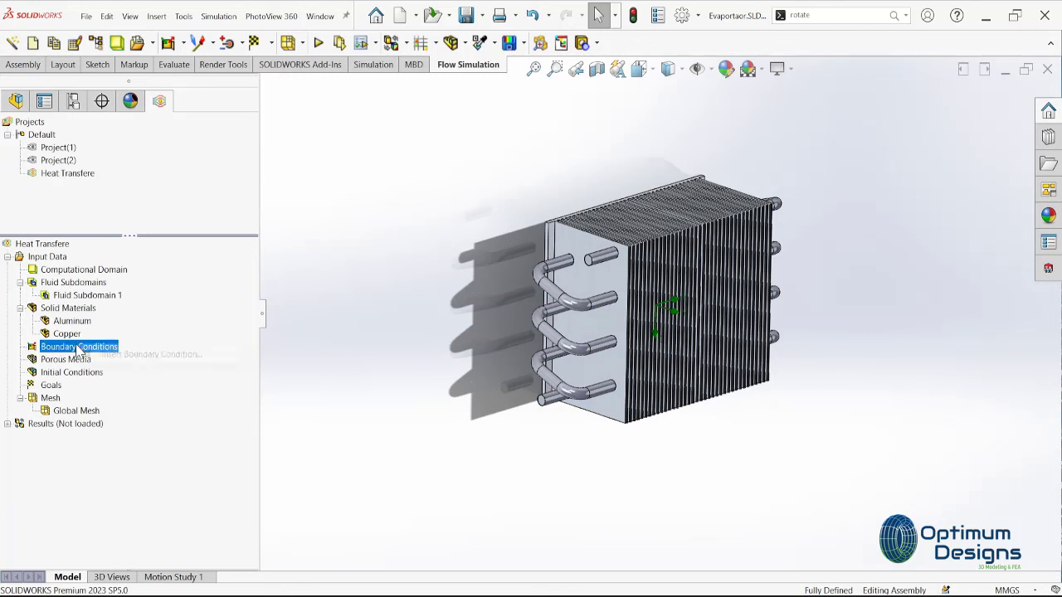
Define an Inlet Mass Flow of 0.01 kg/s at -5 °C with Refrigerant R-123 fraction 1.
double_click(109, 352)
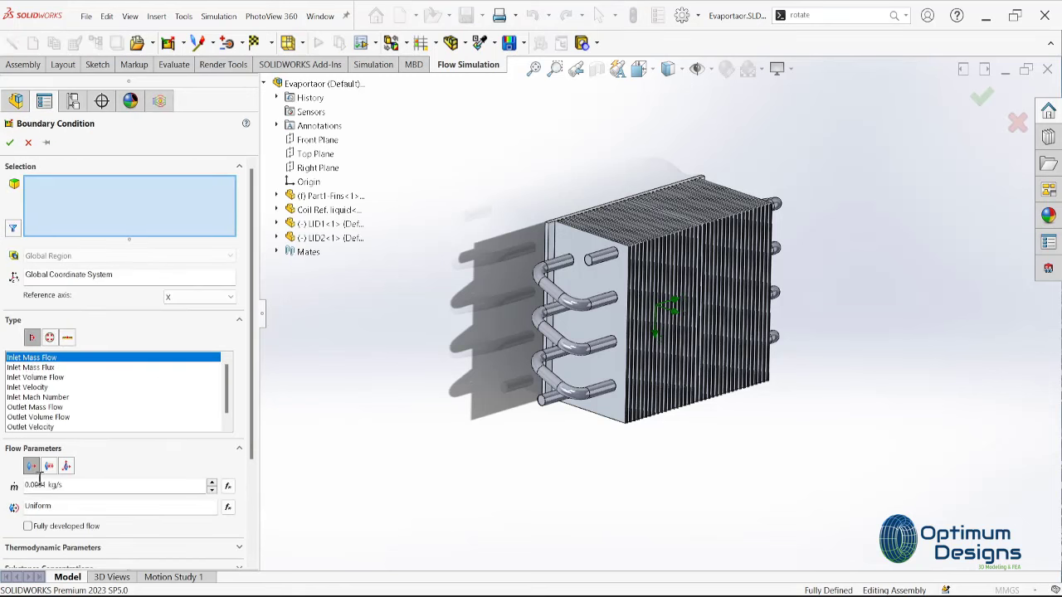
click(39, 486)
key(BackSpace)
key(BackSpace)
text(1)
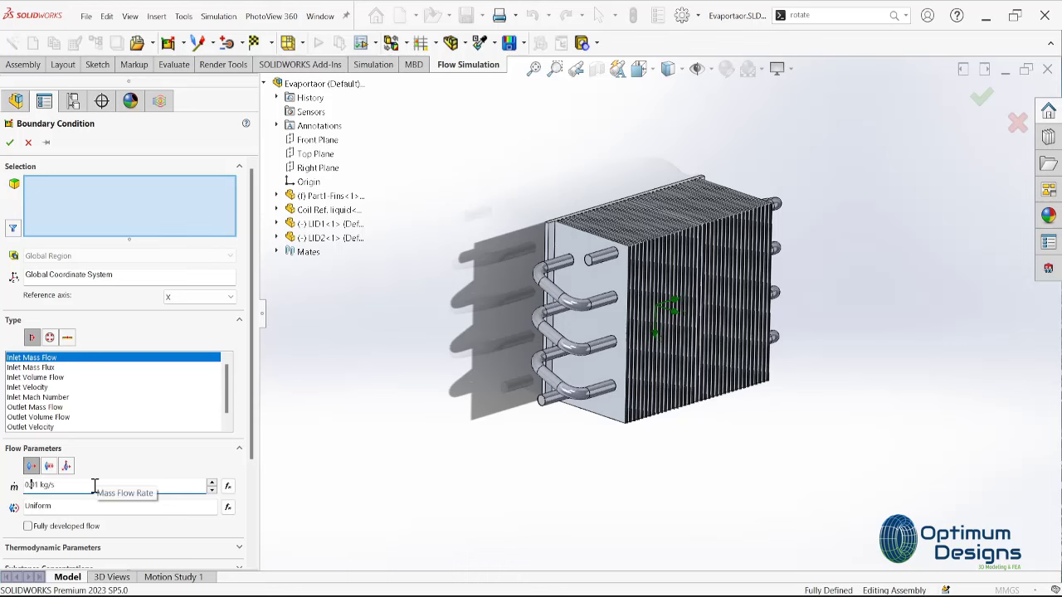
scroll(252, 404, down, 3)
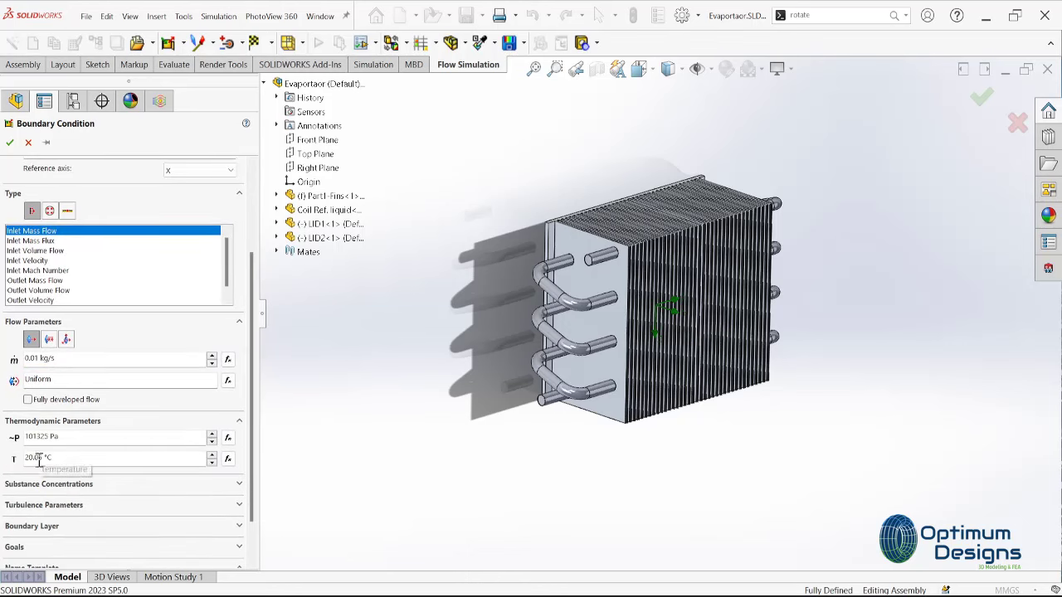
double_click(55, 461)
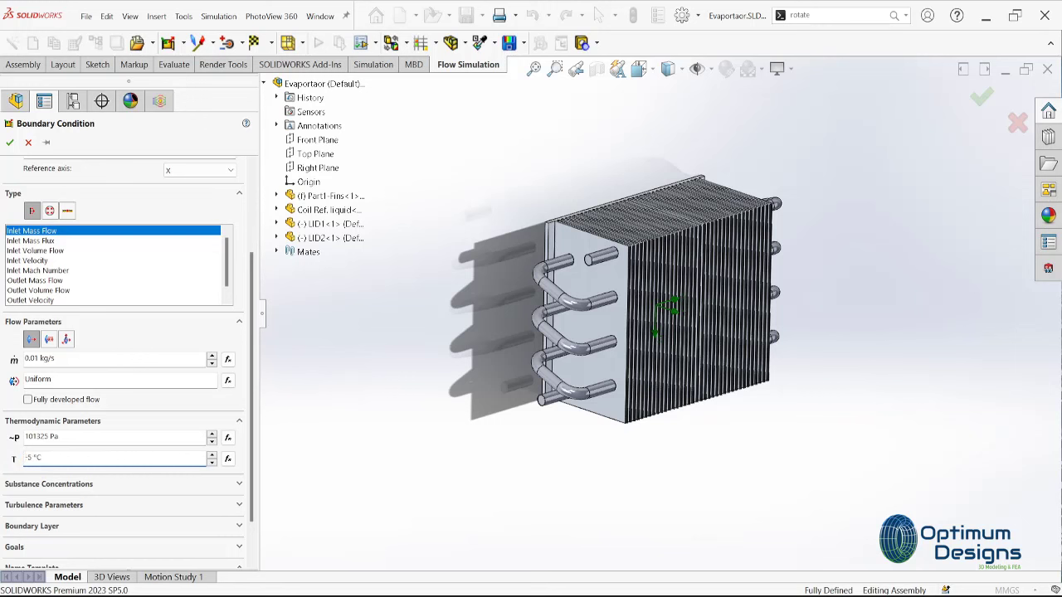
click(239, 486)
click(127, 551)
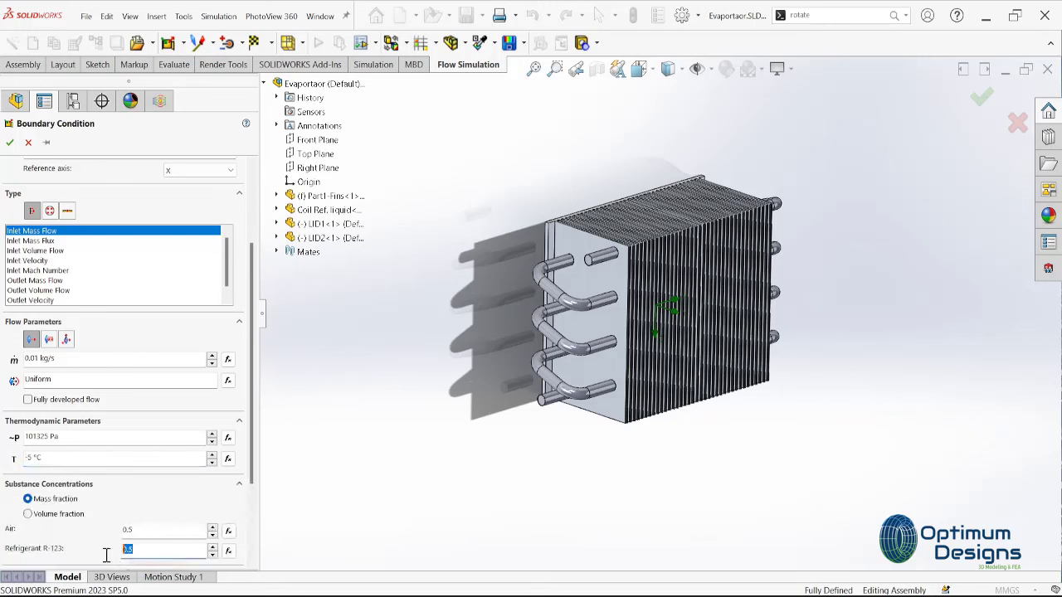
text(0)
key(shift+Tab)
click(132, 551)
text(1)
click(148, 530)
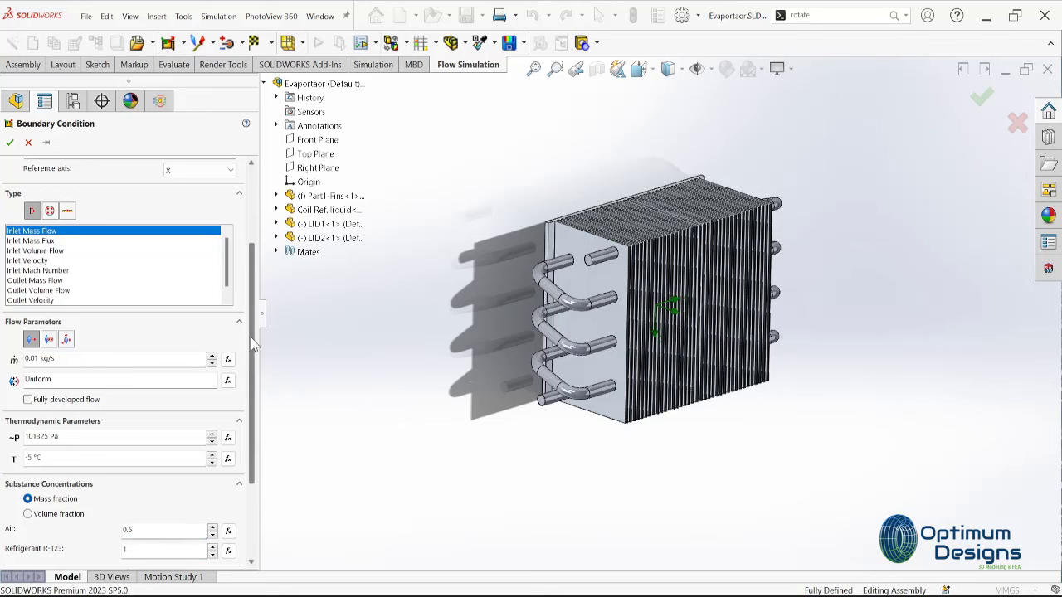
Apply the inlet mass flow to the LID2 face closing the coil's pipe end and confirm it.
scroll(149, 249, up, 3)
middle_drag(494, 340, 523, 297)
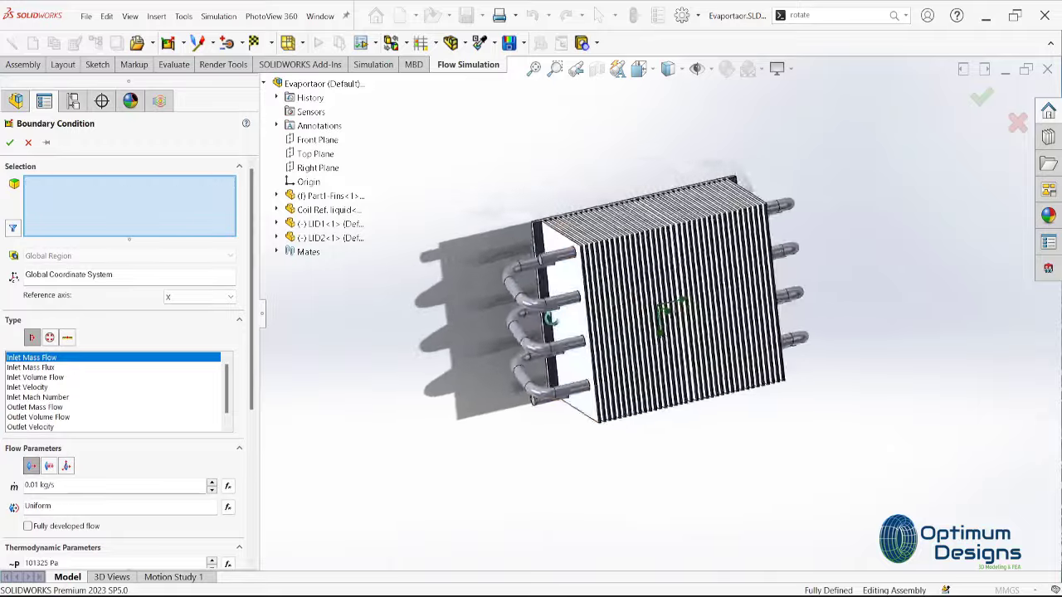
scroll(515, 260, down, 3)
scroll(516, 260, down, 2)
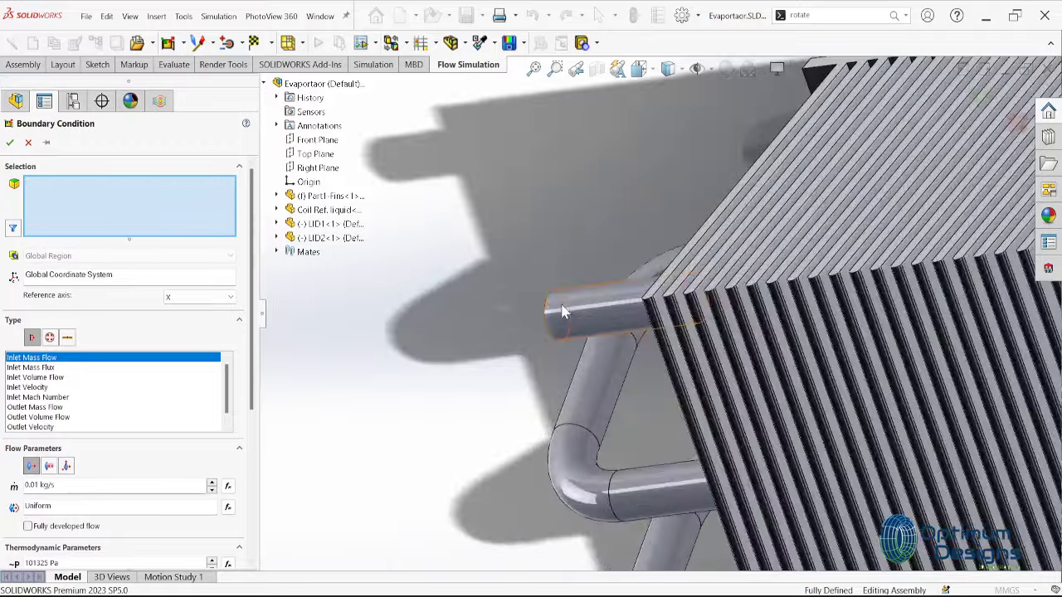
scroll(540, 332, down, 2)
scroll(564, 348, down, 2)
scroll(566, 318, down, 2)
scroll(567, 318, down, 1)
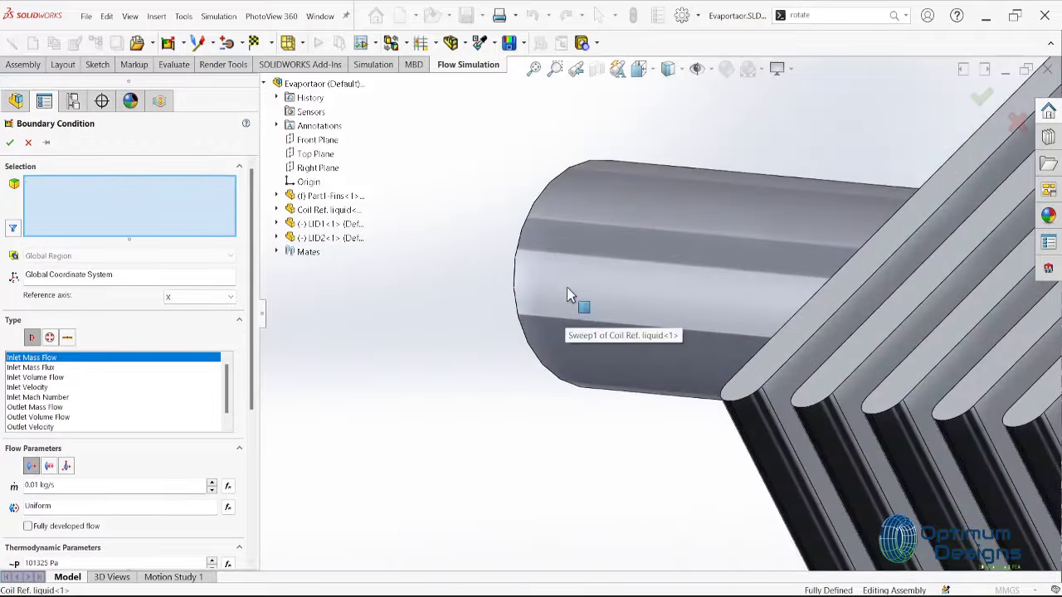
right_click(567, 287)
click(605, 336)
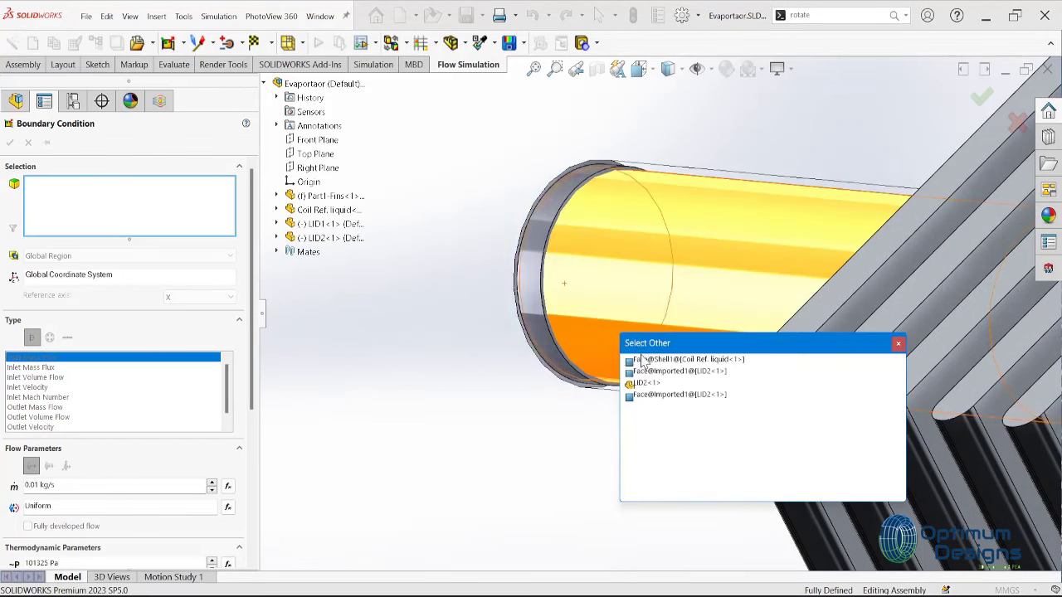
click(656, 373)
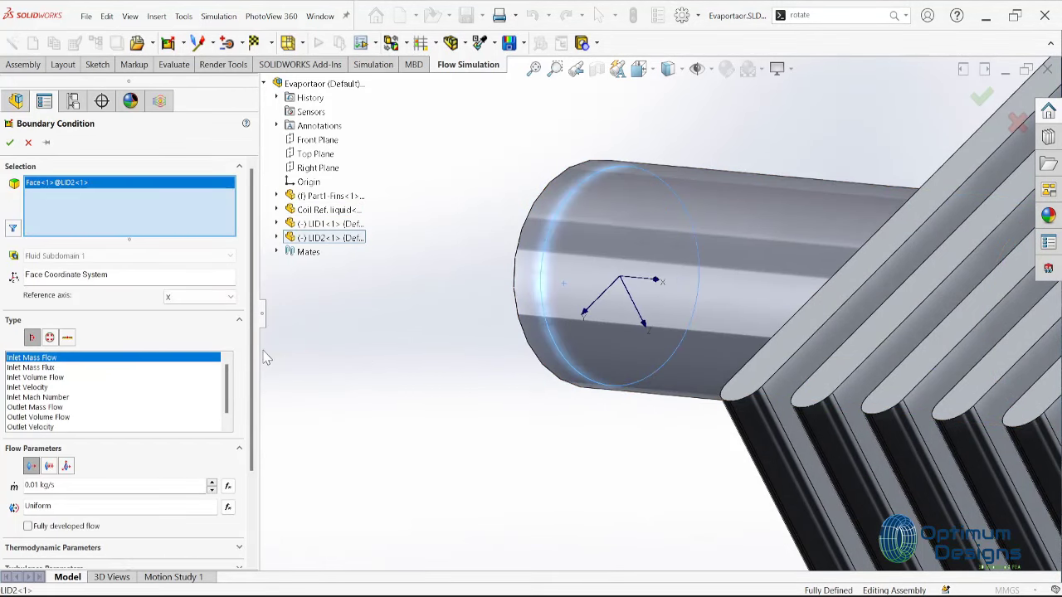
click(10, 144)
scroll(688, 360, down, 3)
scroll(693, 359, down, 4)
scroll(695, 357, down, 3)
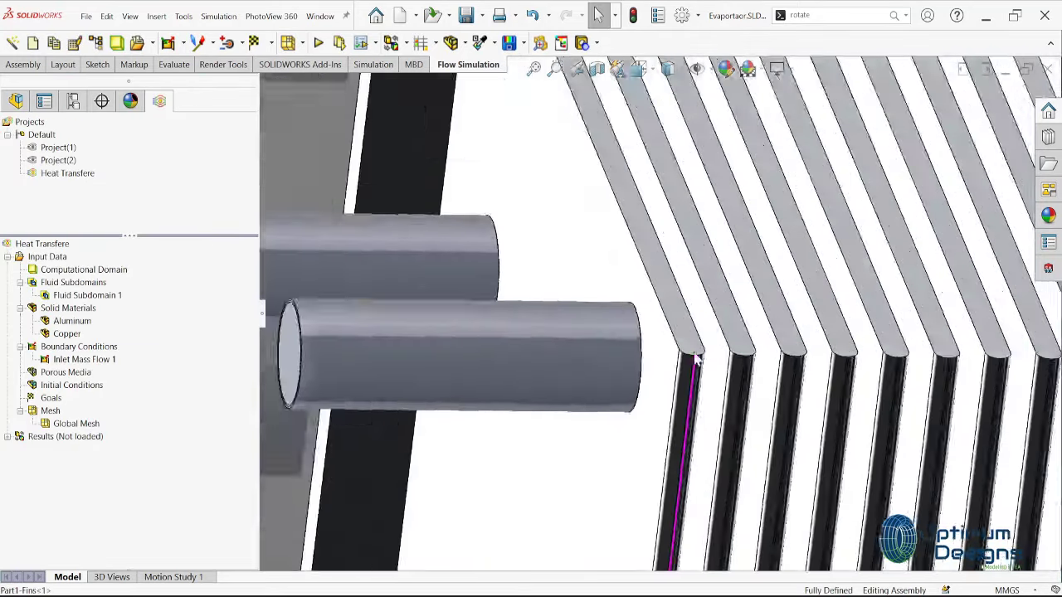
scroll(697, 358, up, 6)
Start a new boundary condition of type Pressure Openings, Environment Pressure.
scroll(697, 358, up, 4)
mouse_move(655, 419)
middle_down()
mouse_move(676, 380)
mouse_move(597, 476)
middle_up()
scroll(630, 367, down, 3)
scroll(584, 489, down, 2)
scroll(575, 340, down, 2)
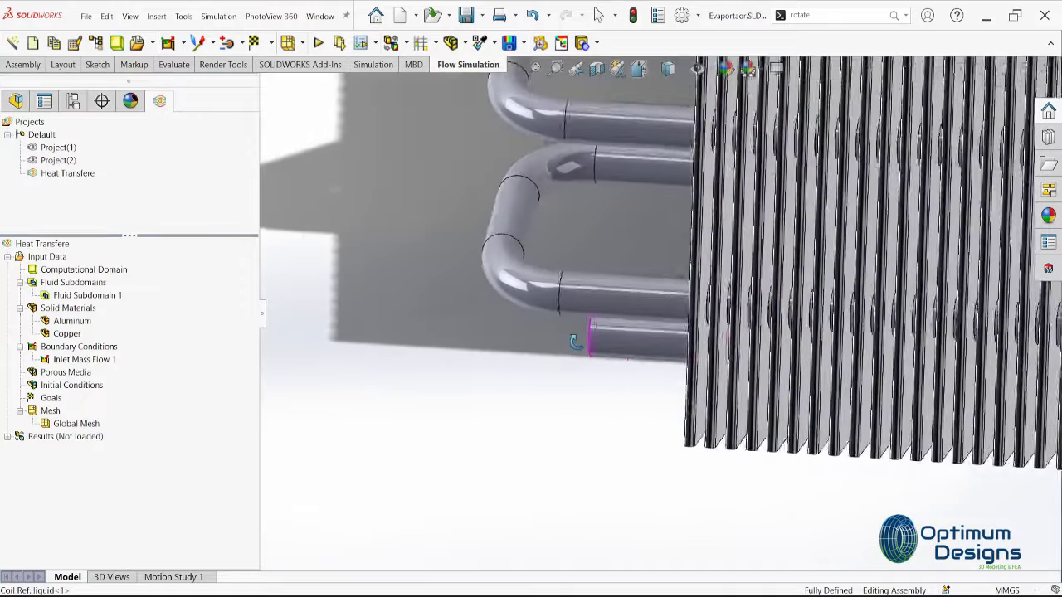
scroll(597, 349, down, 2)
scroll(580, 331, down, 2)
scroll(555, 315, down, 2)
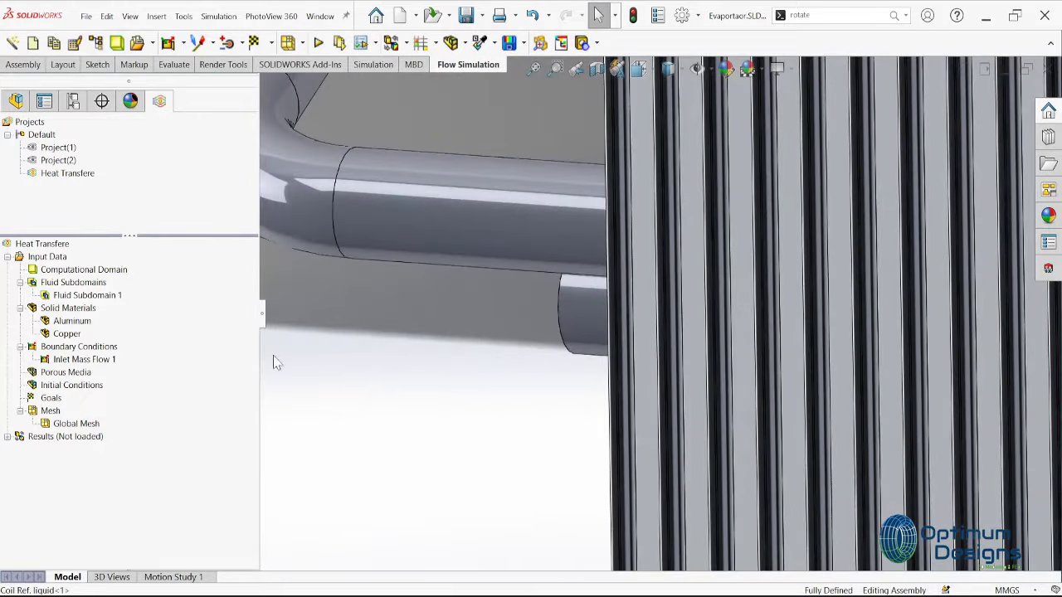
right_click(113, 348)
click(137, 360)
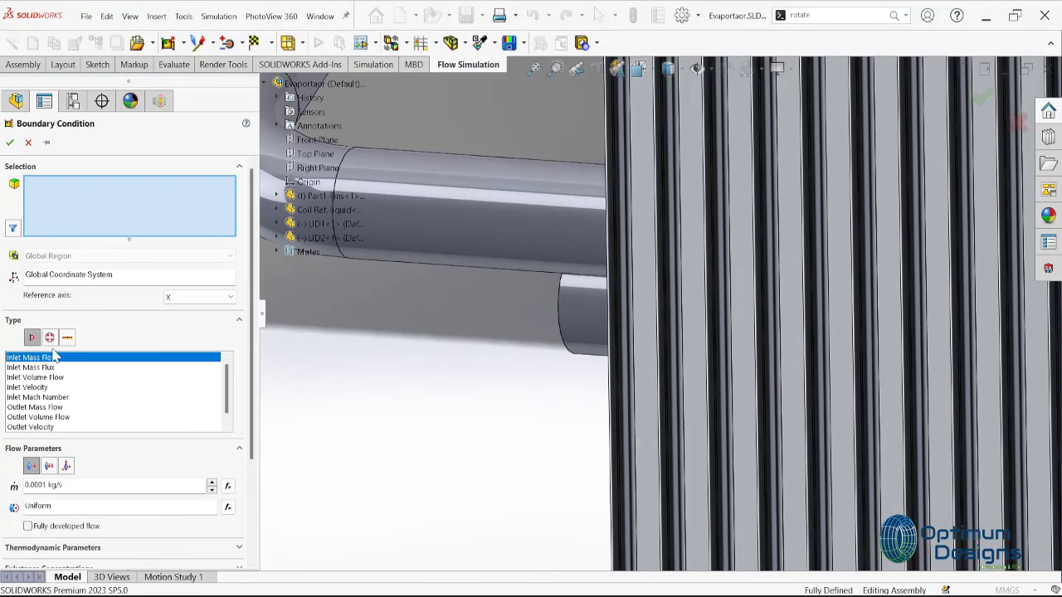
click(50, 337)
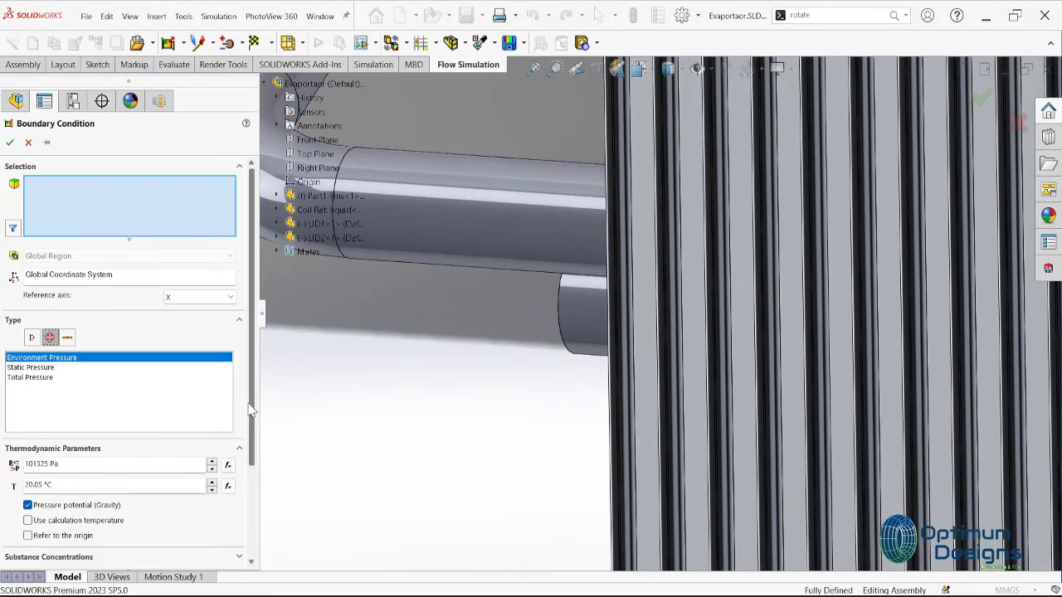
drag(251, 409, 253, 455)
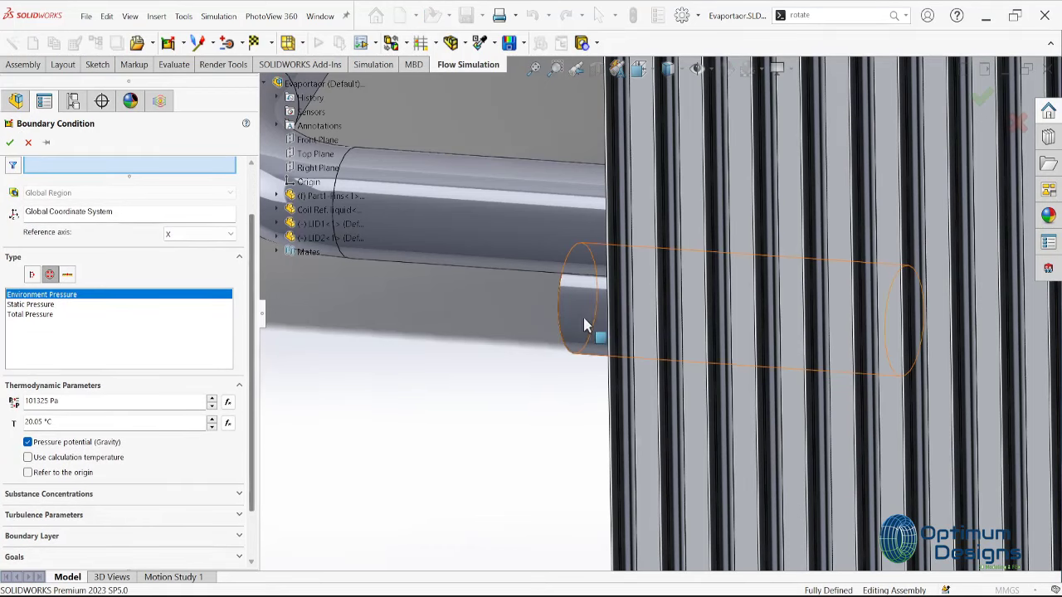
Pick a face from the overlapping faces at the lower tube end.
scroll(592, 332, down, 2)
scroll(572, 322, down, 3)
middle_drag(559, 319, 563, 326)
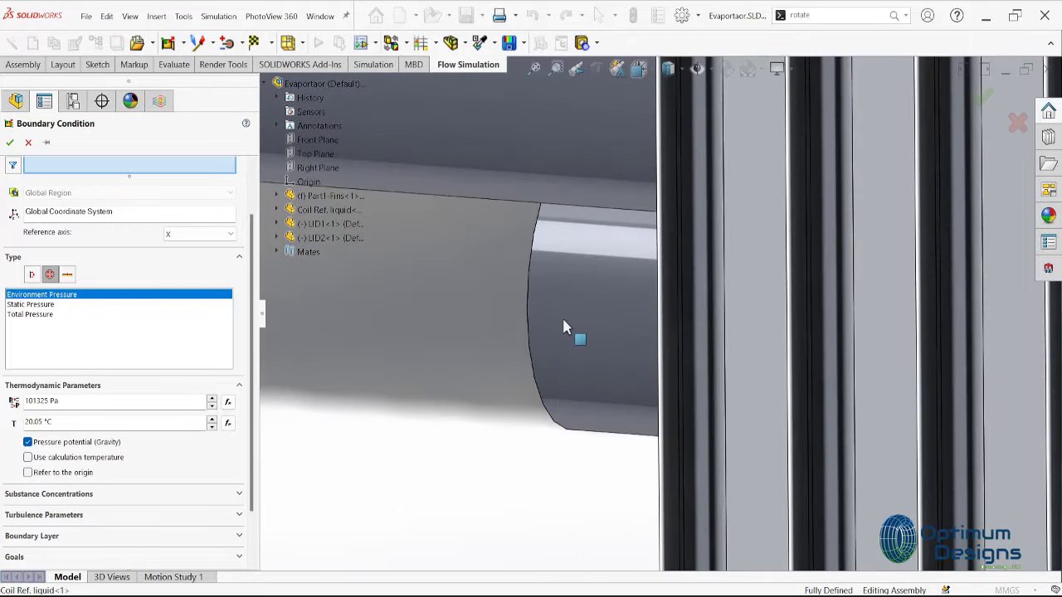
right_click(563, 320)
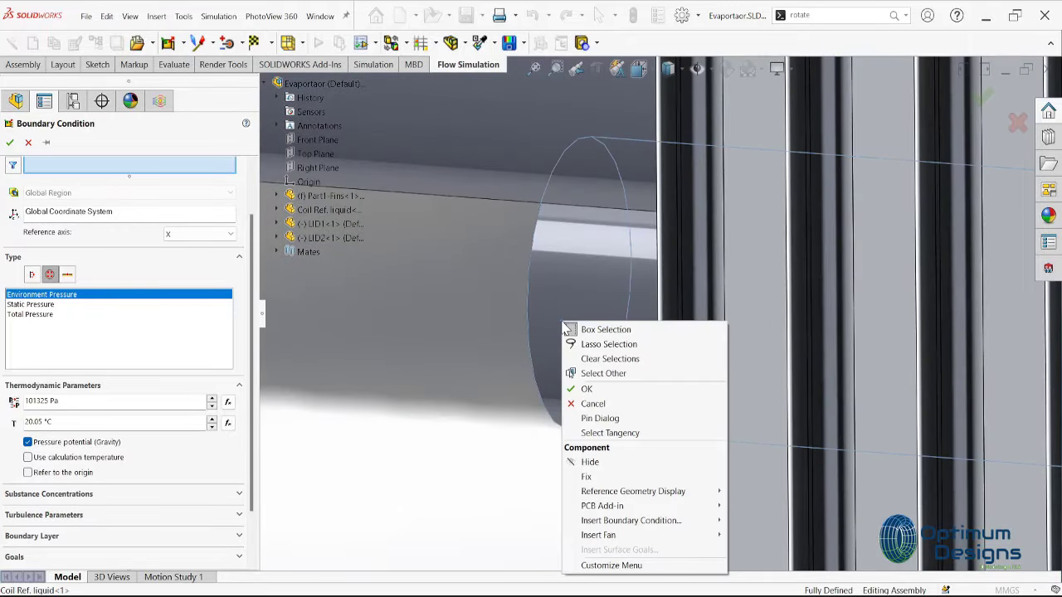
click(606, 372)
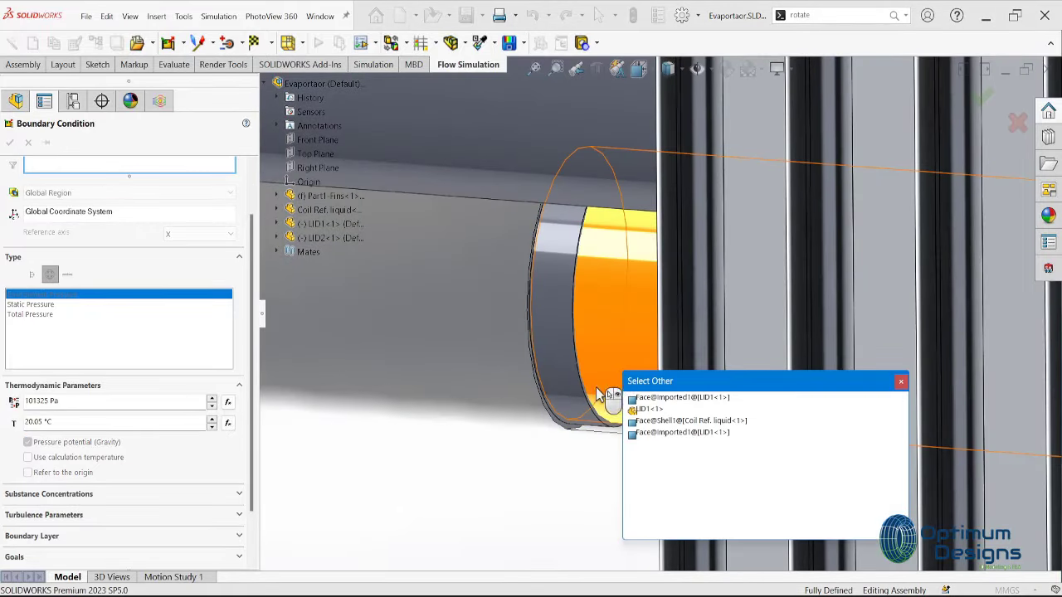
scroll(608, 373, down, 3)
scroll(606, 374, down, 2)
scroll(606, 373, up, 3)
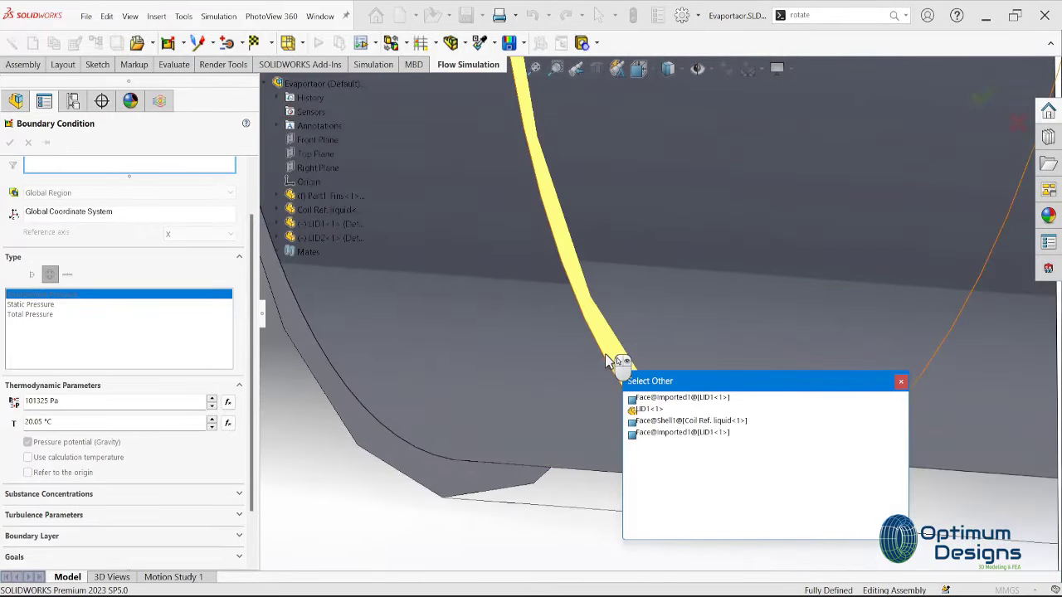
click(609, 365)
scroll(606, 361, down, 3)
scroll(606, 361, up, 3)
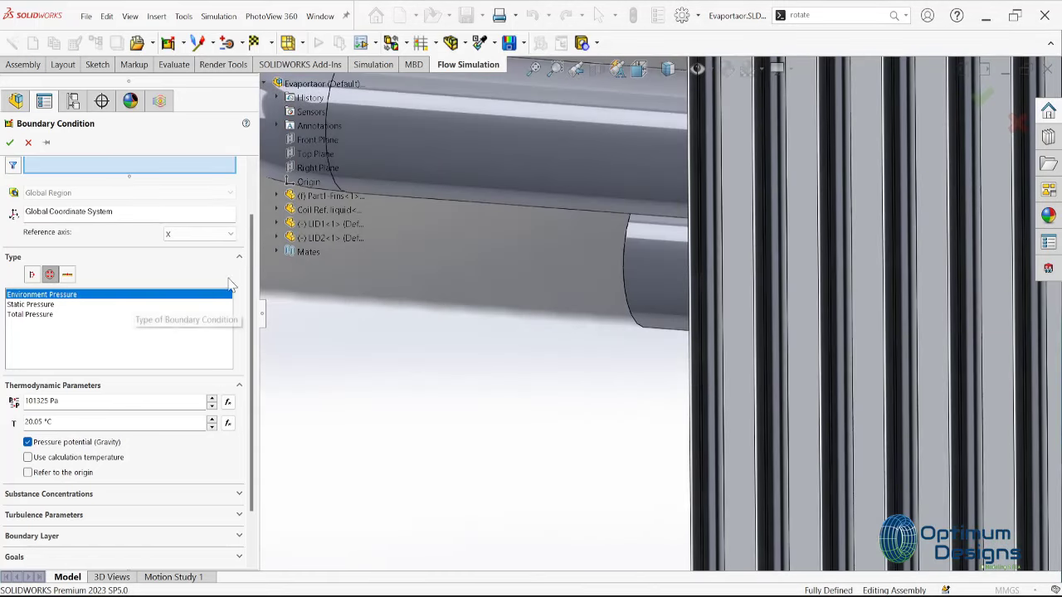
scroll(249, 246, up, 2)
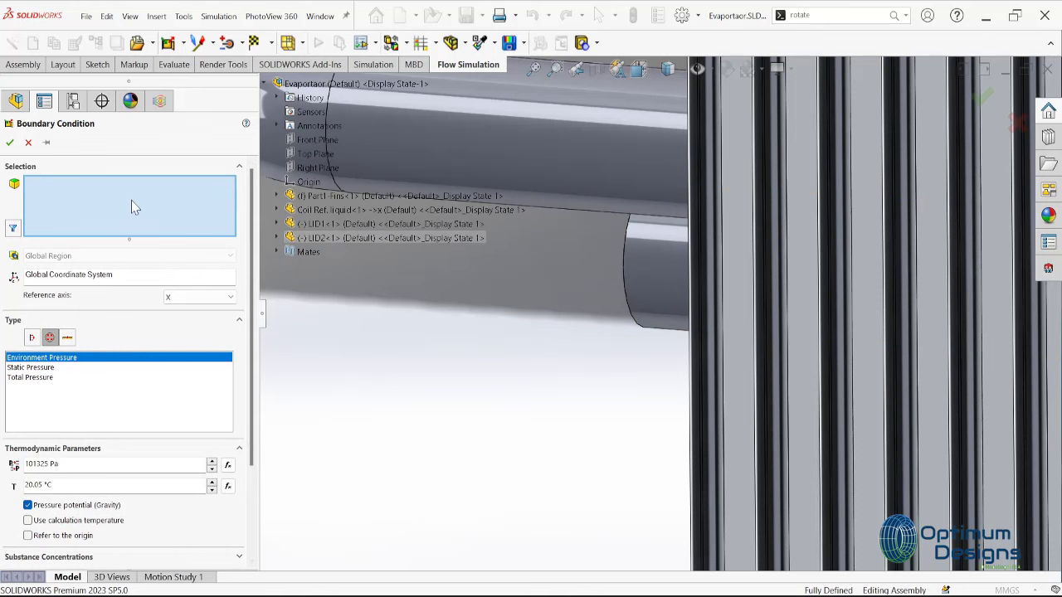
Reselect the inner LID1 face behind the tube end and confirm the Environment Pressure at -5 °C.
middle_drag(554, 318, 647, 286)
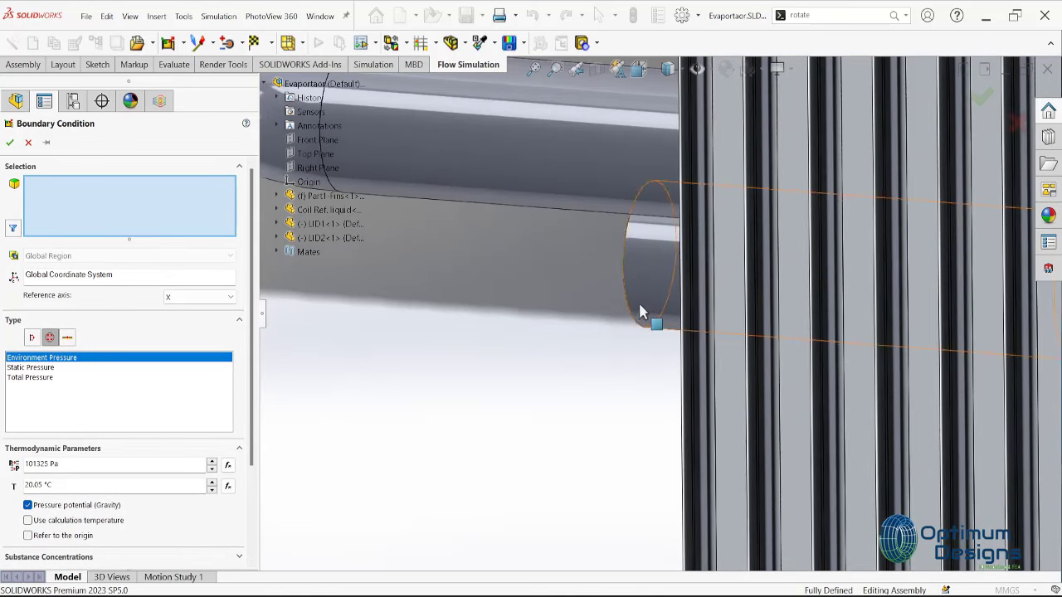
right_click(647, 285)
click(693, 339)
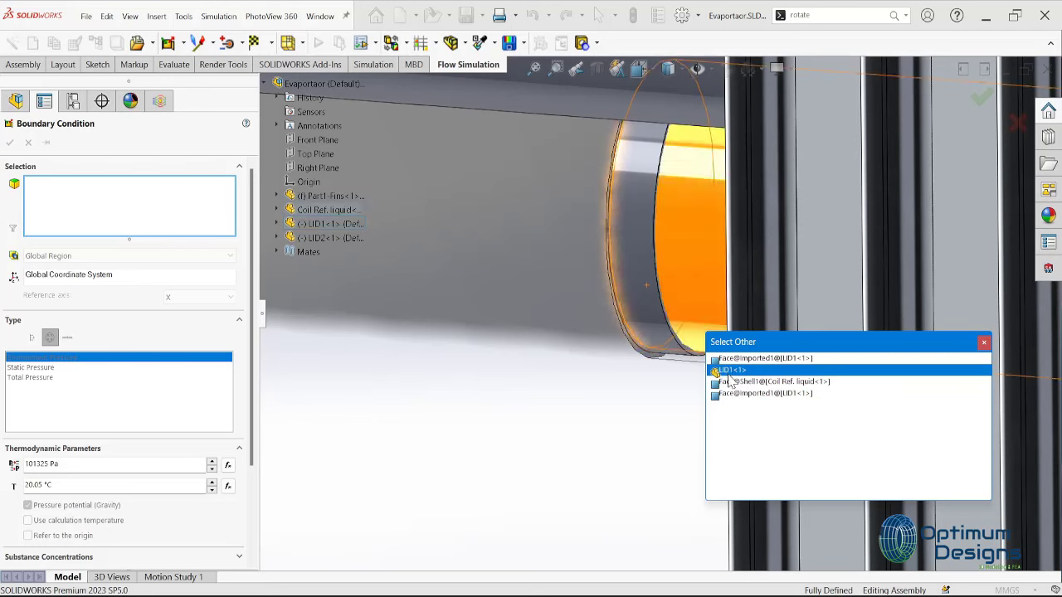
scroll(687, 320, down, 3)
scroll(688, 319, down, 2)
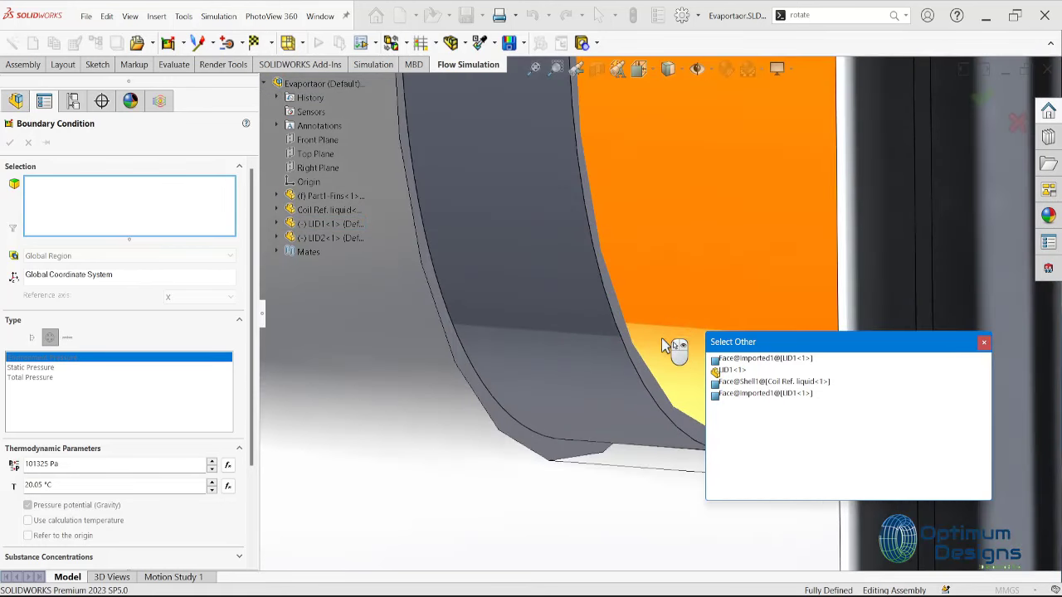
scroll(661, 338, down, 2)
scroll(643, 376, down, 2)
click(643, 375)
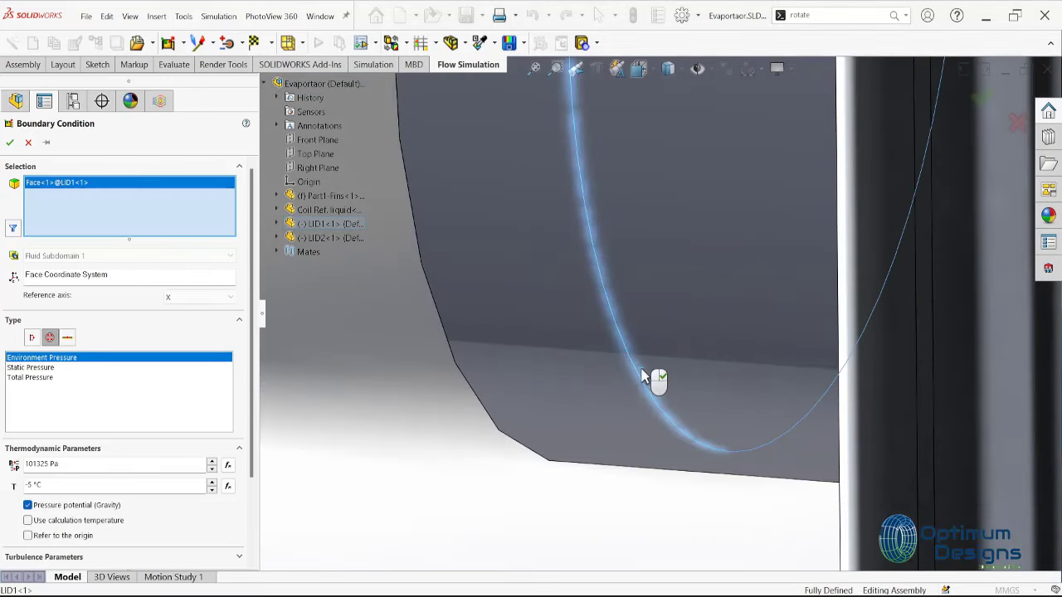
scroll(407, 363, up, 3)
scroll(408, 363, up, 2)
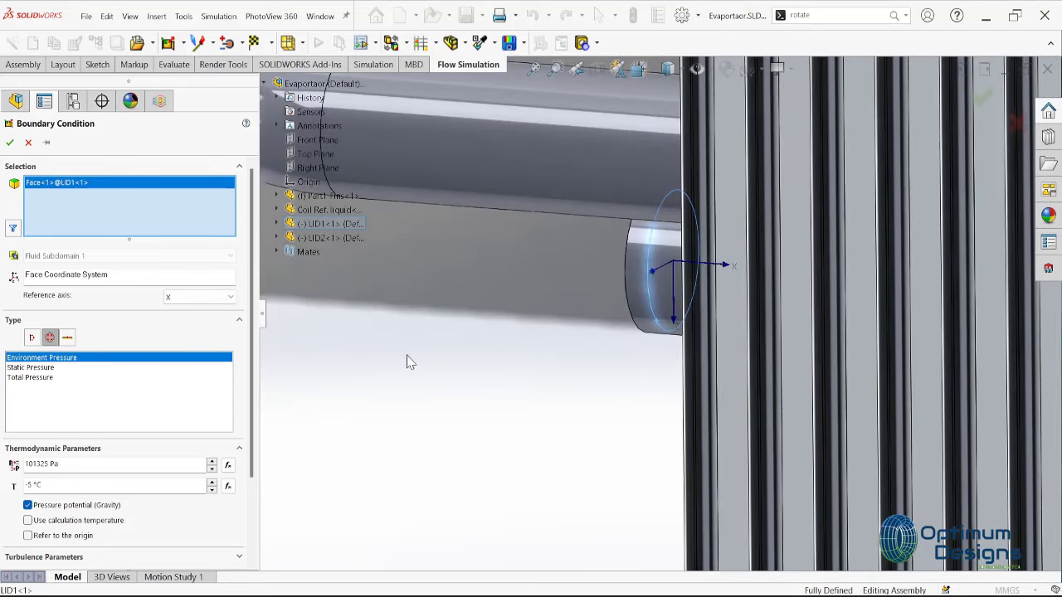
click(9, 141)
scroll(636, 410, up, 2)
Insert global goals tracking Max Temperature (Fluid), Max Wall Temperature and Max Temperature (Solid).
scroll(635, 407, up, 1)
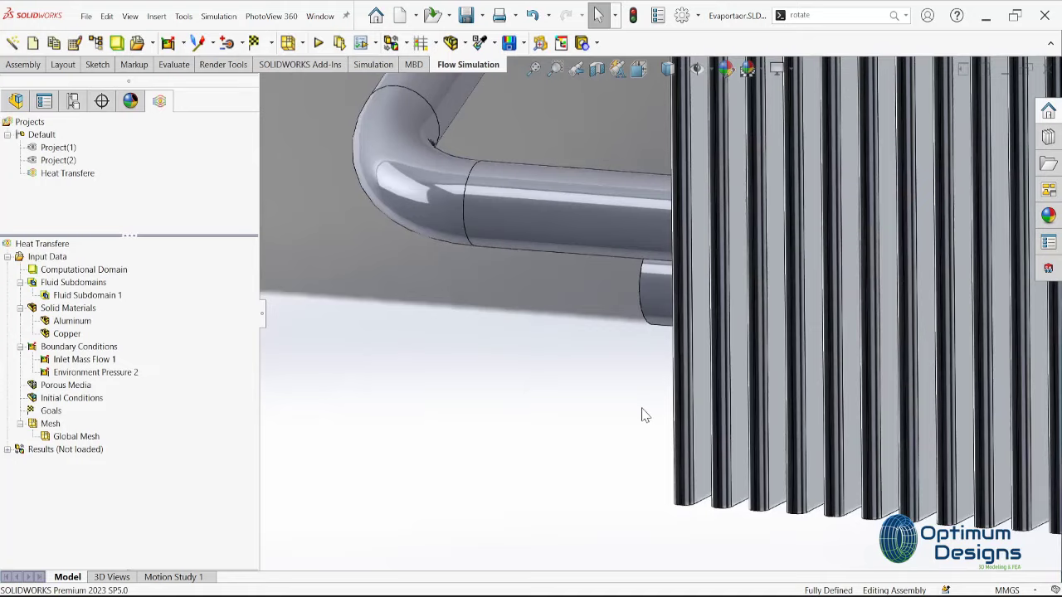
mouse_move(640, 415)
middle_down()
mouse_move(685, 423)
mouse_move(563, 327)
middle_up()
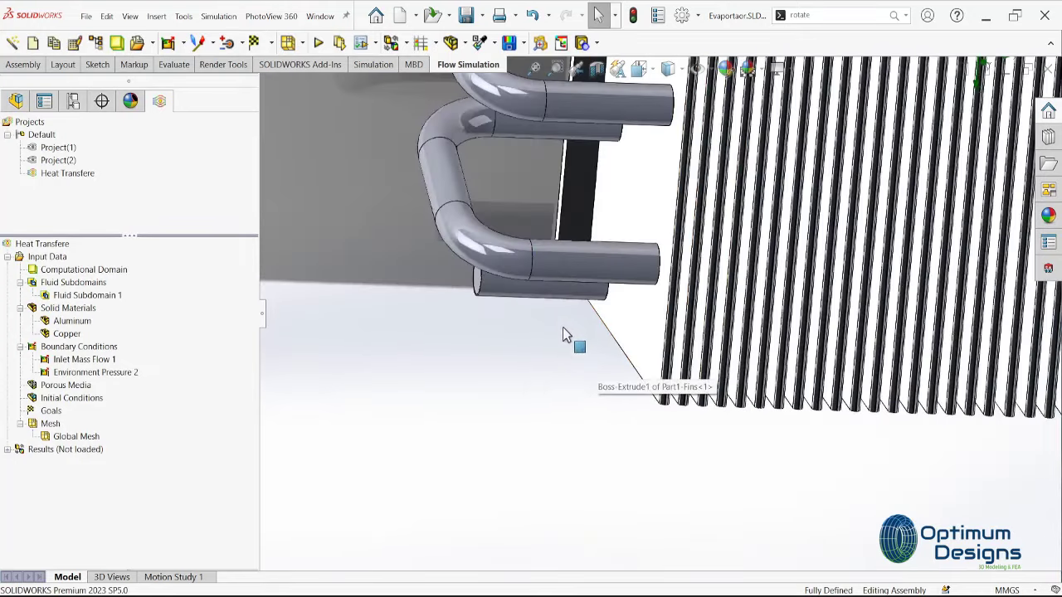
right_click(569, 266)
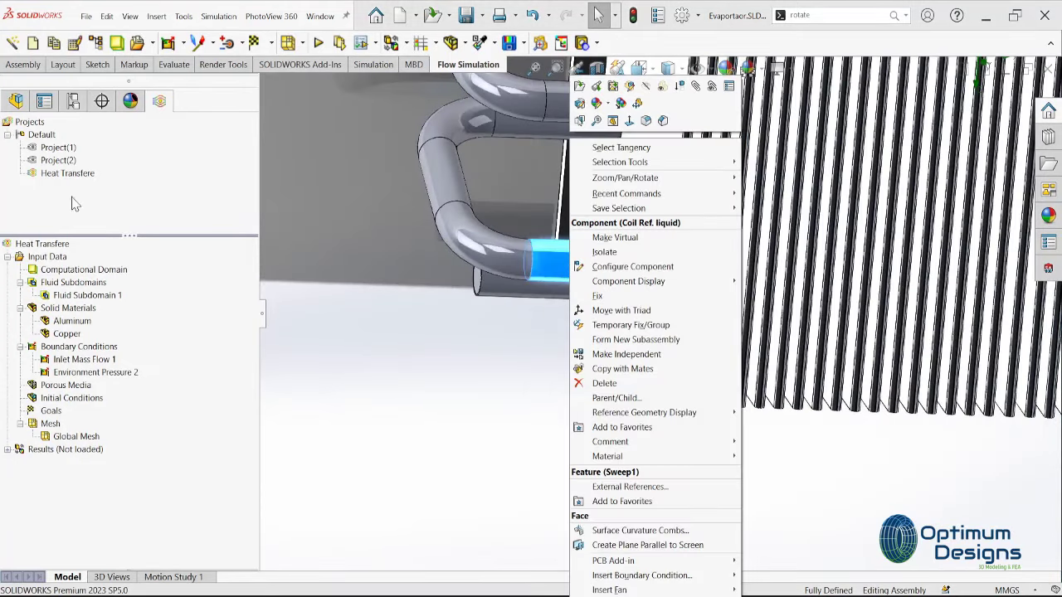
scroll(531, 379, up, 3)
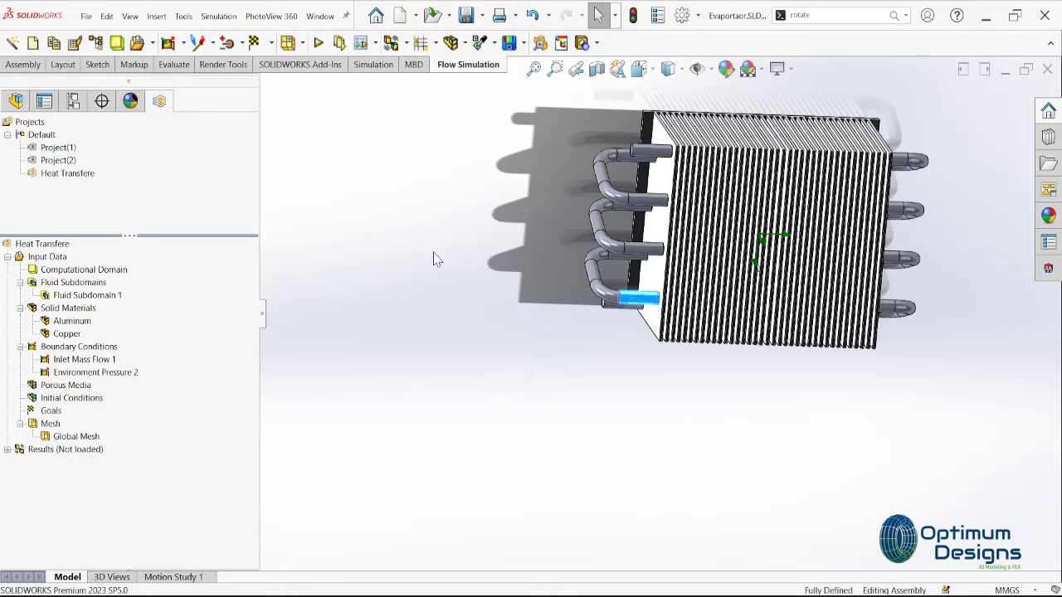
mouse_move(433, 259)
middle_down()
mouse_move(465, 299)
mouse_move(453, 308)
mouse_move(434, 257)
mouse_move(440, 265)
middle_up()
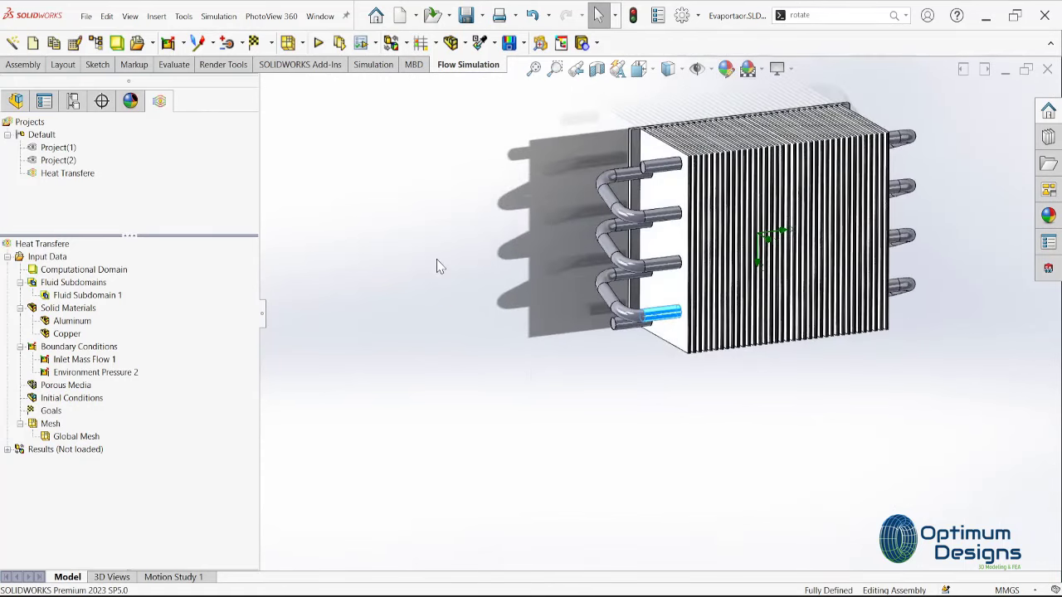
middle_drag(592, 265, 586, 254)
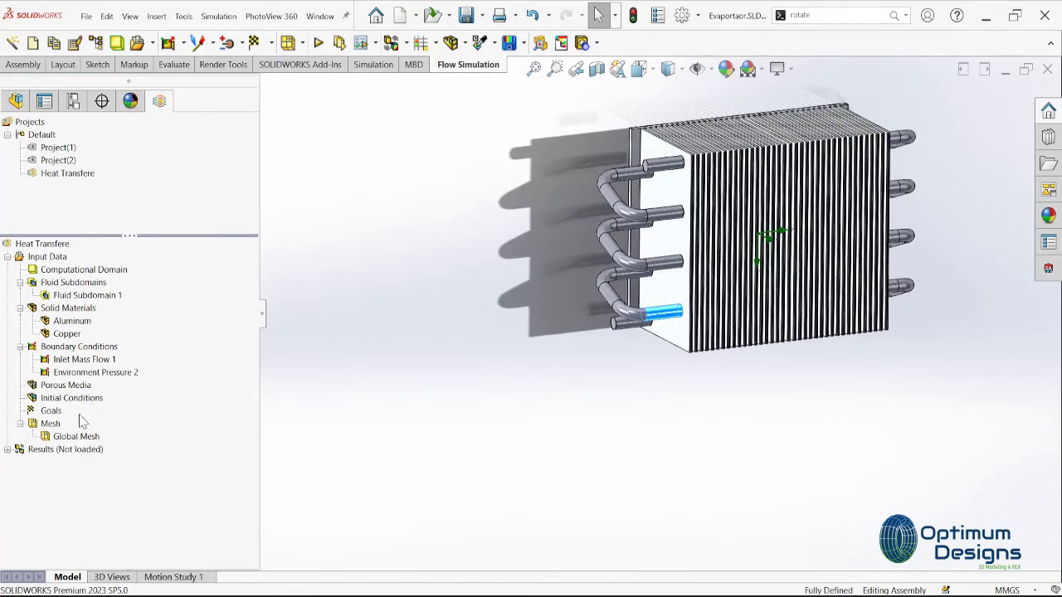
right_click(48, 423)
right_click(50, 411)
click(97, 422)
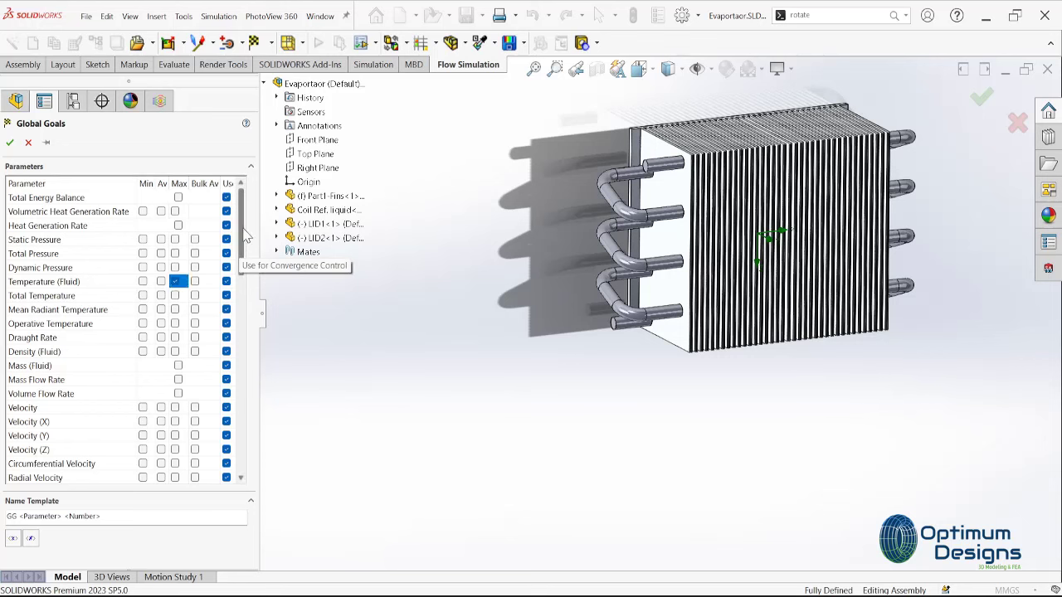
drag(246, 236, 244, 422)
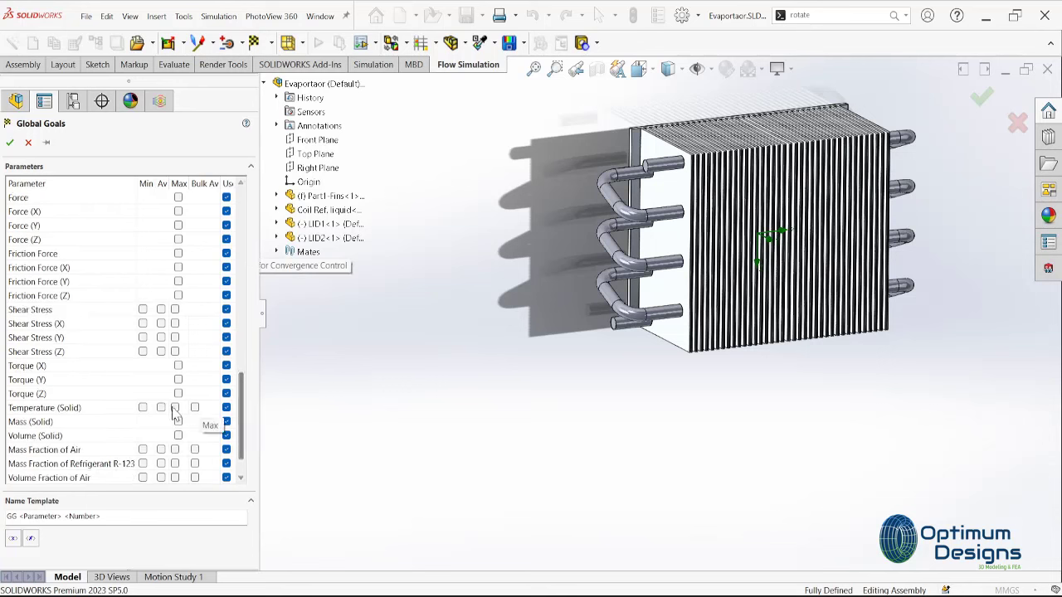
click(174, 409)
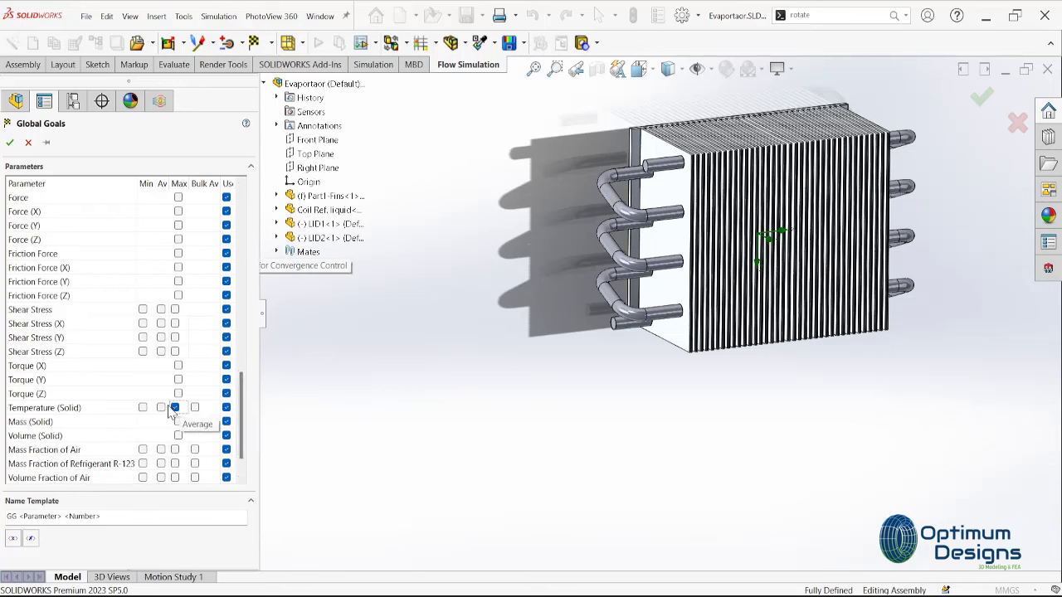
mouse_move(241, 407)
drag(242, 406, 232, 353)
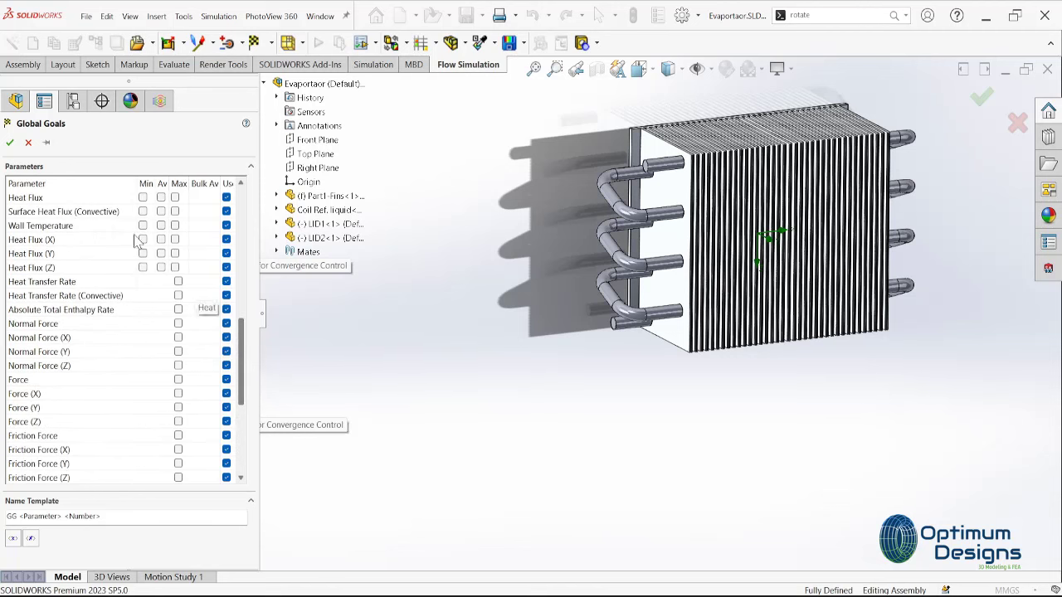
click(10, 142)
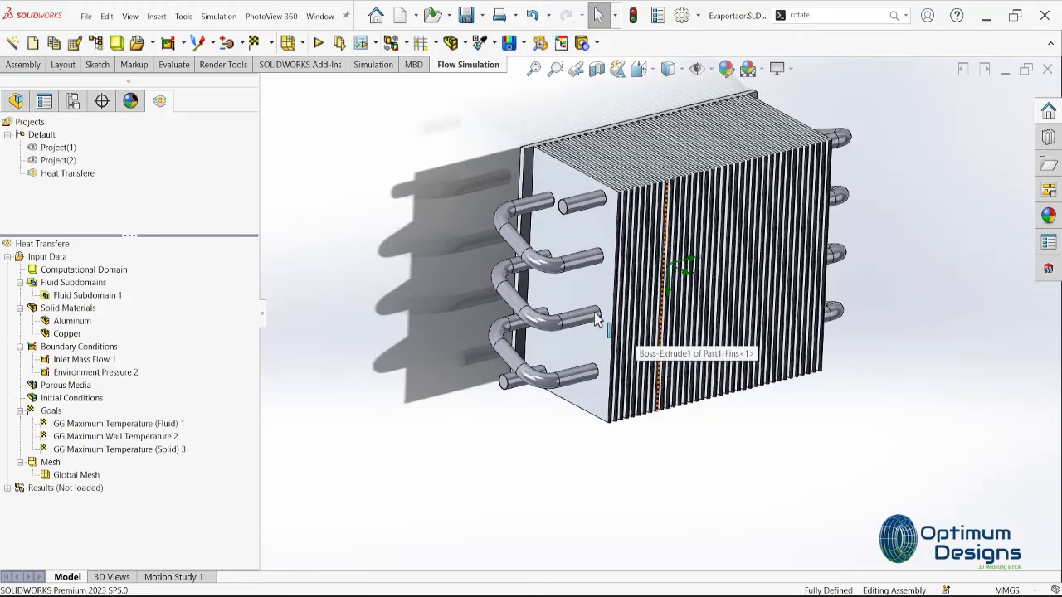
Review the Global Mesh settings and close them unchanged.
right_click(50, 475)
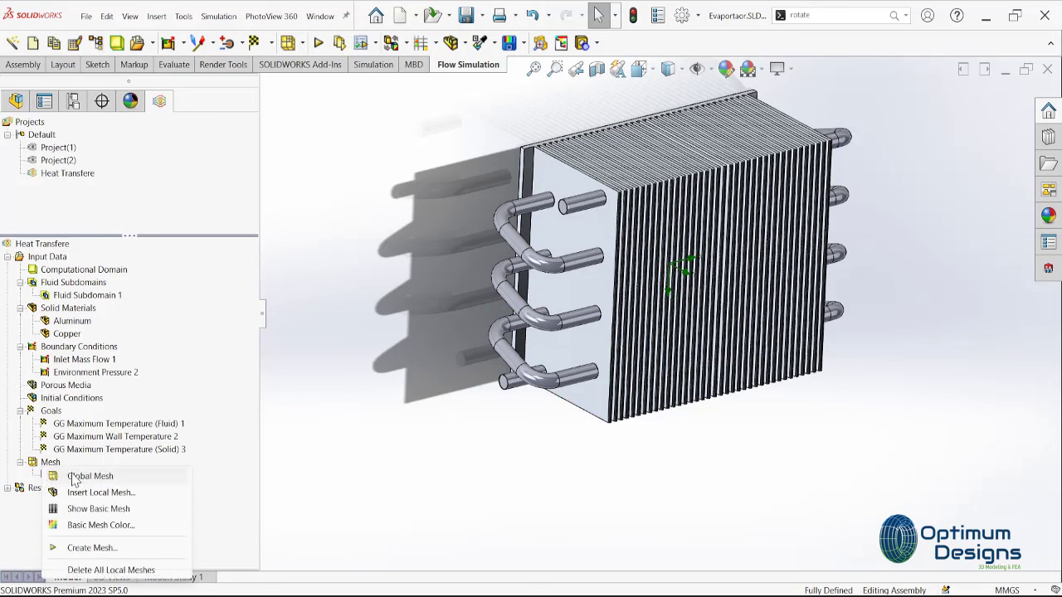
click(76, 477)
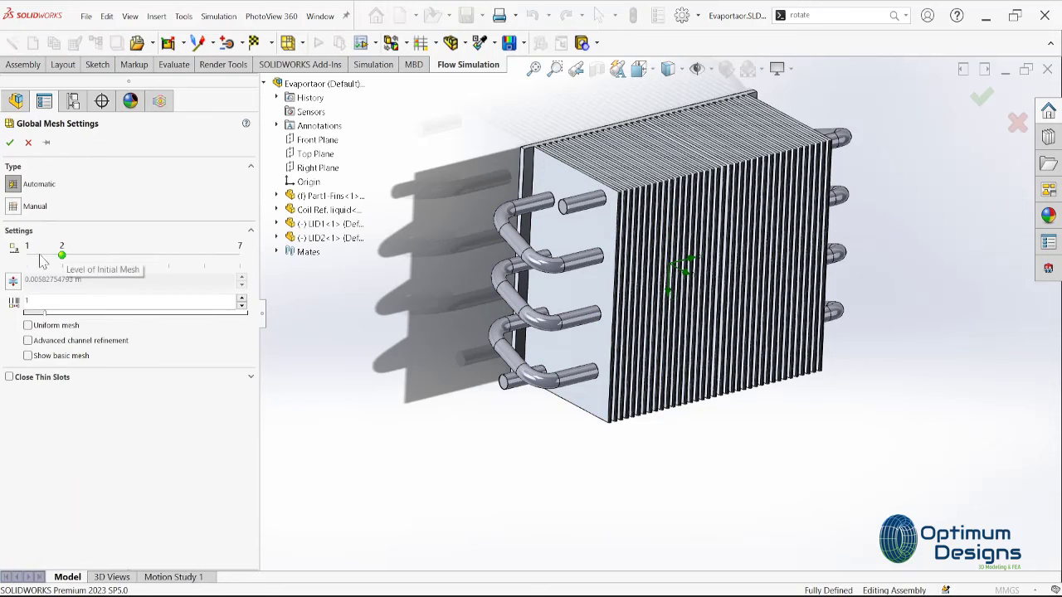
click(9, 143)
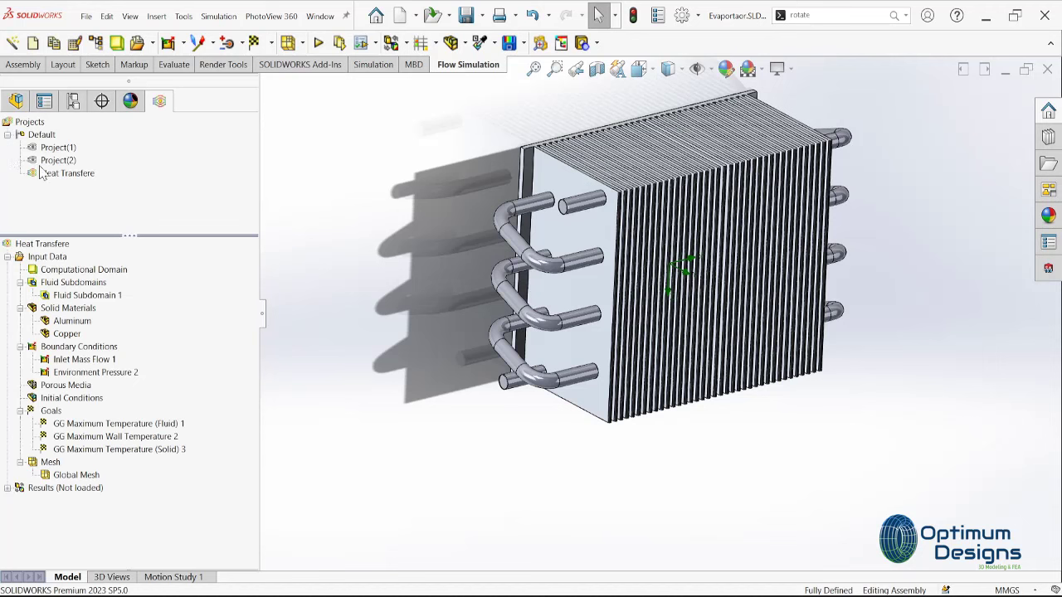
Run the Heat Transfere calculation using 8 cores.
click(318, 44)
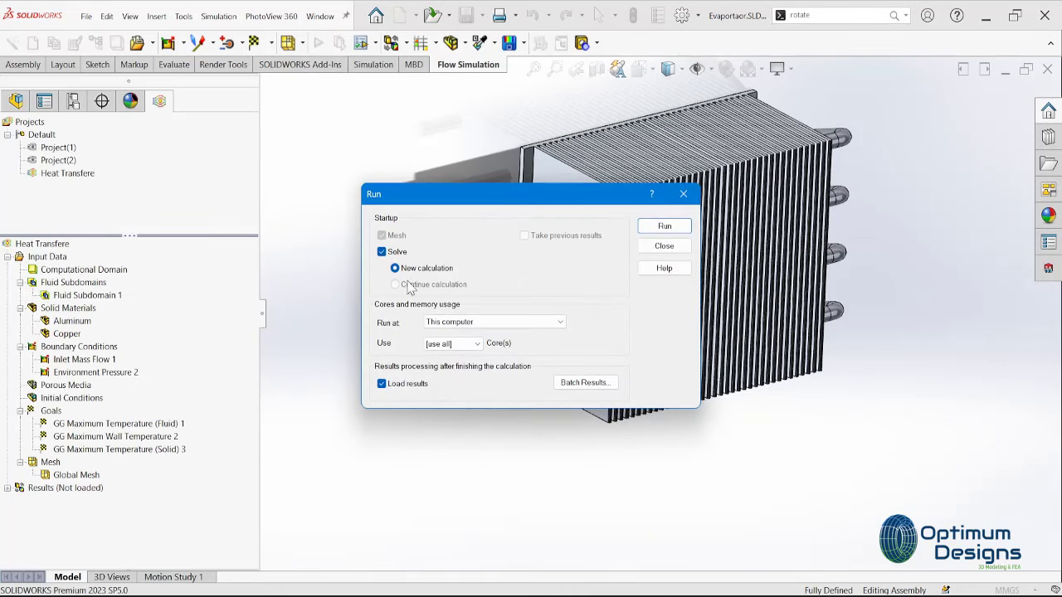
click(449, 342)
click(458, 433)
click(661, 229)
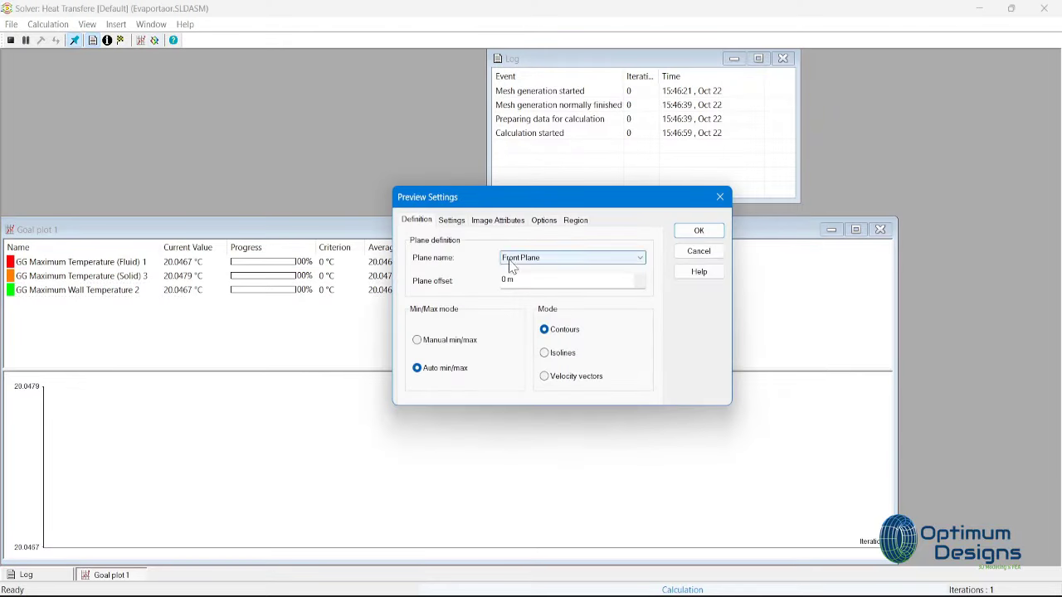
Open live temperature previews on the XY Plane and XZ Plane, shortening the XZ window.
click(498, 219)
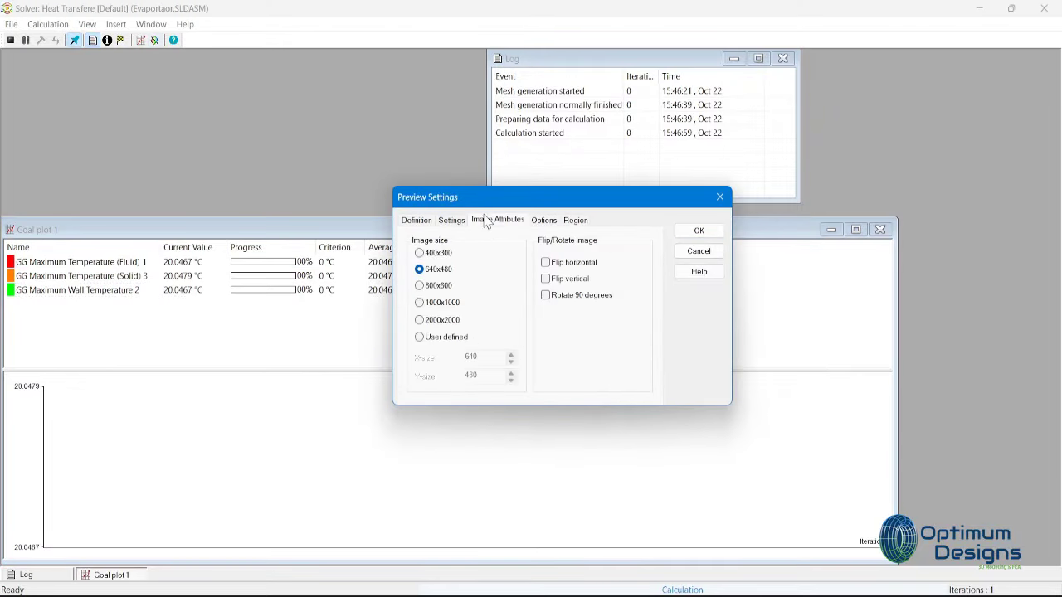
click(417, 219)
click(571, 257)
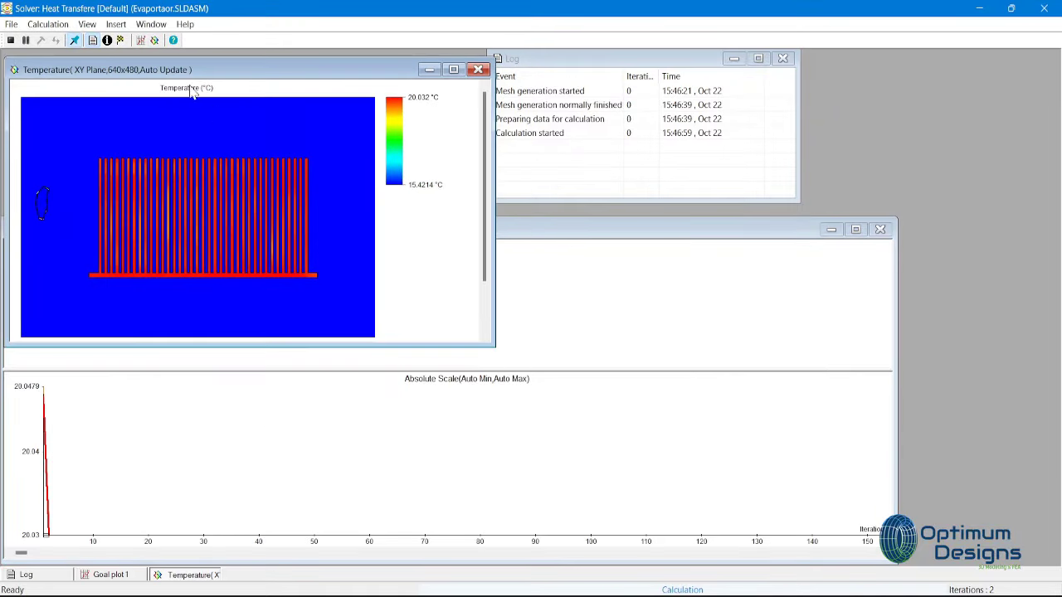
click(497, 220)
click(543, 220)
click(698, 229)
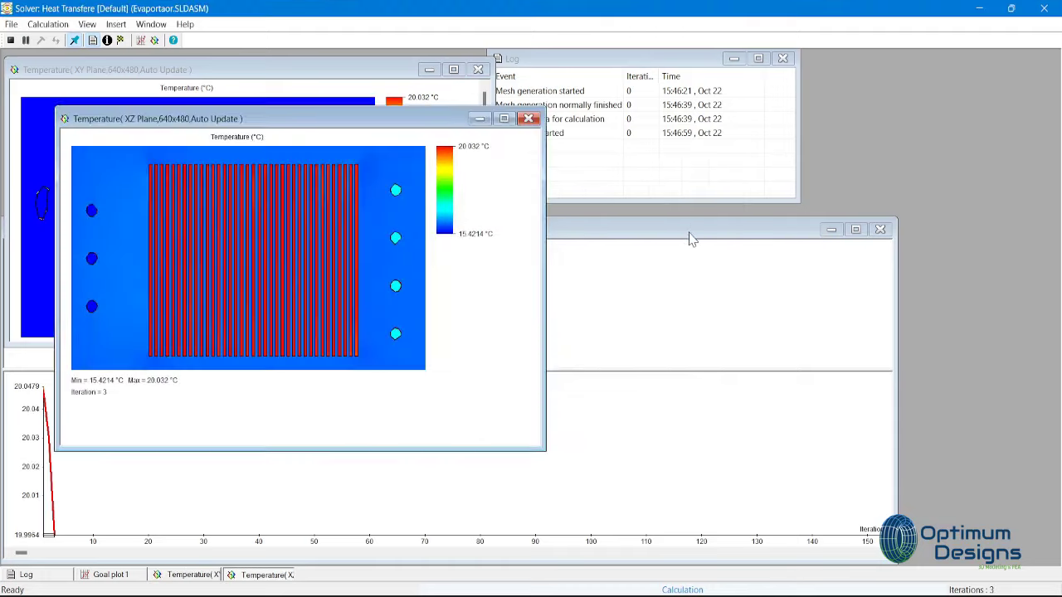
drag(682, 400, 683, 350)
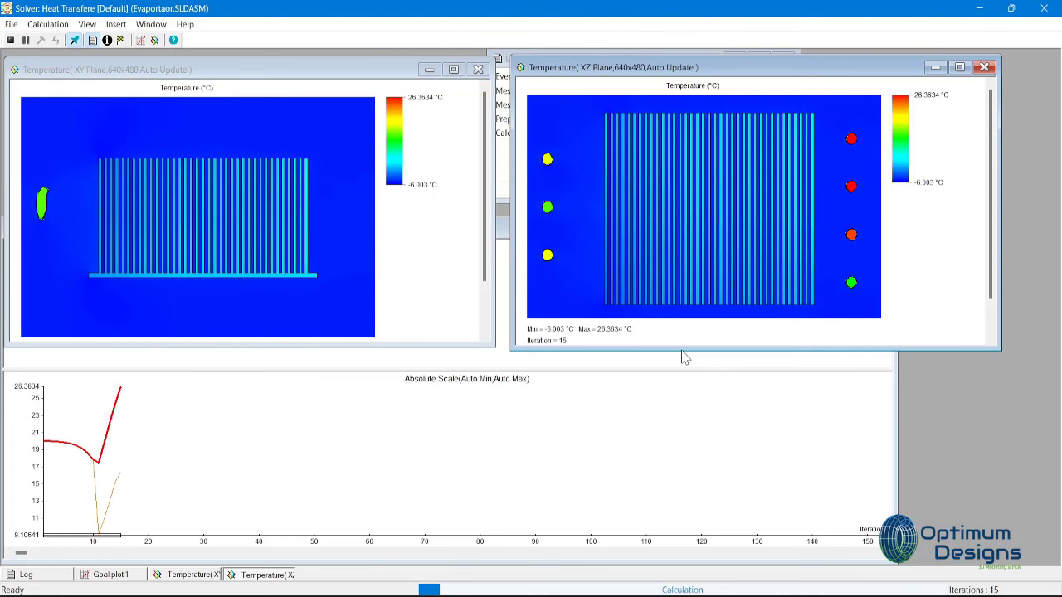
click(905, 278)
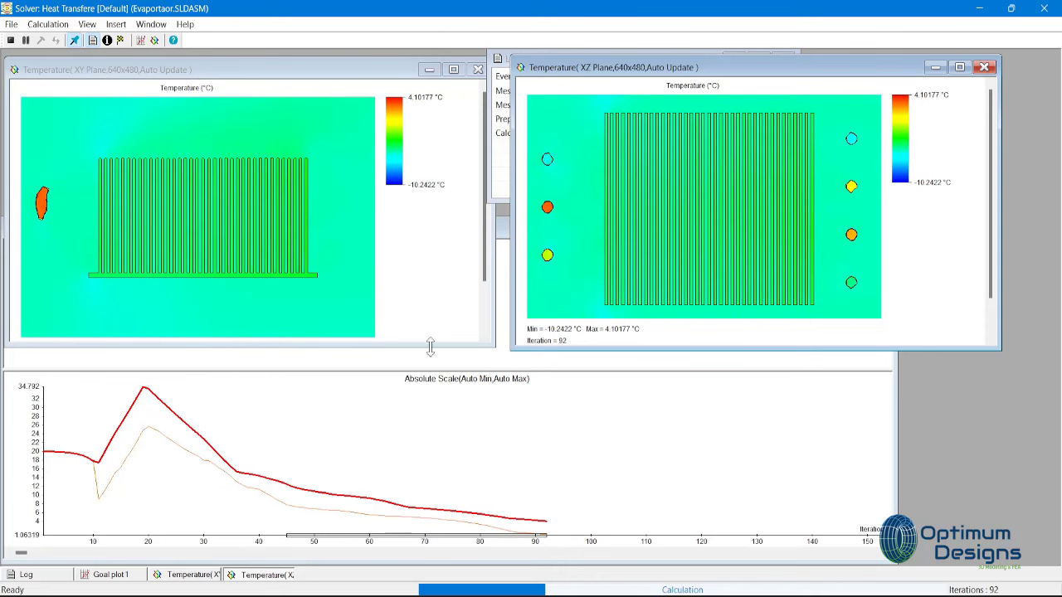
Move the XY Plane temperature preview window slightly.
drag(403, 73, 401, 68)
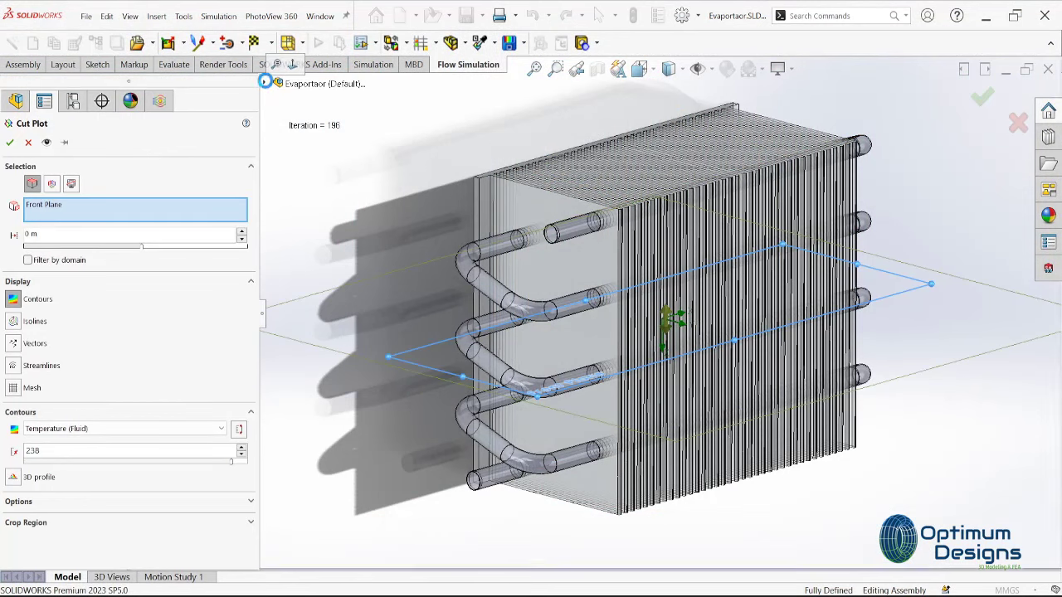
Create the Temperature (Fluid) cut plot on the Right Plane.
click(267, 83)
click(308, 169)
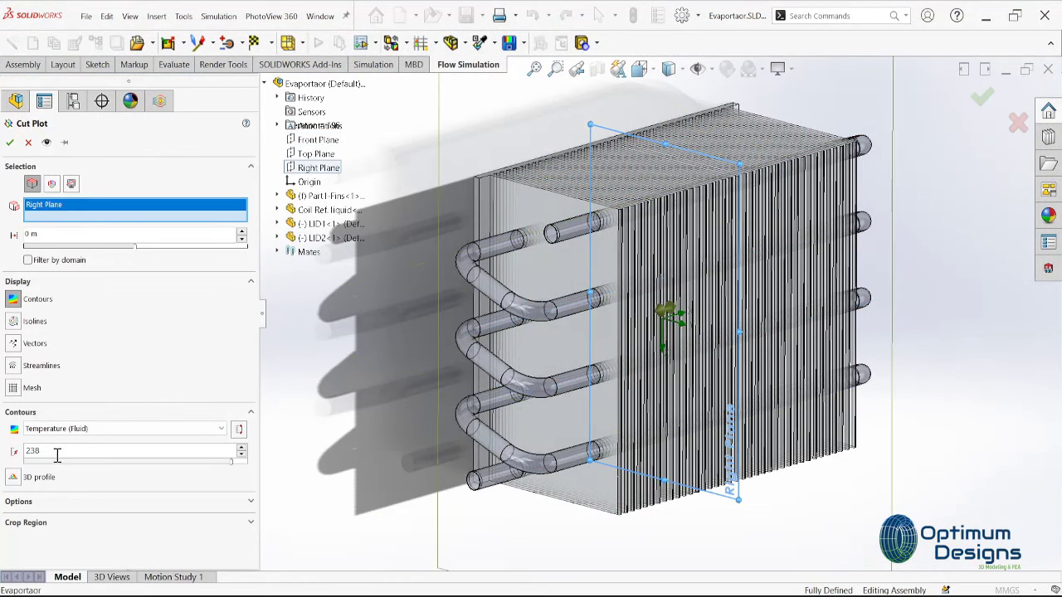
click(10, 143)
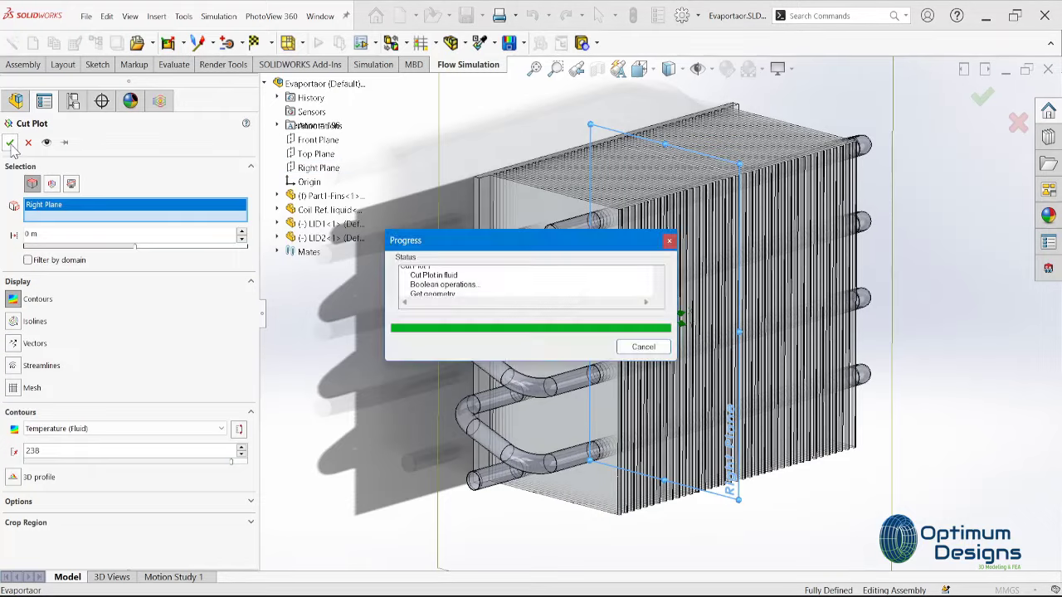
mouse_move(548, 332)
middle_down()
mouse_move(604, 305)
mouse_move(604, 226)
middle_up()
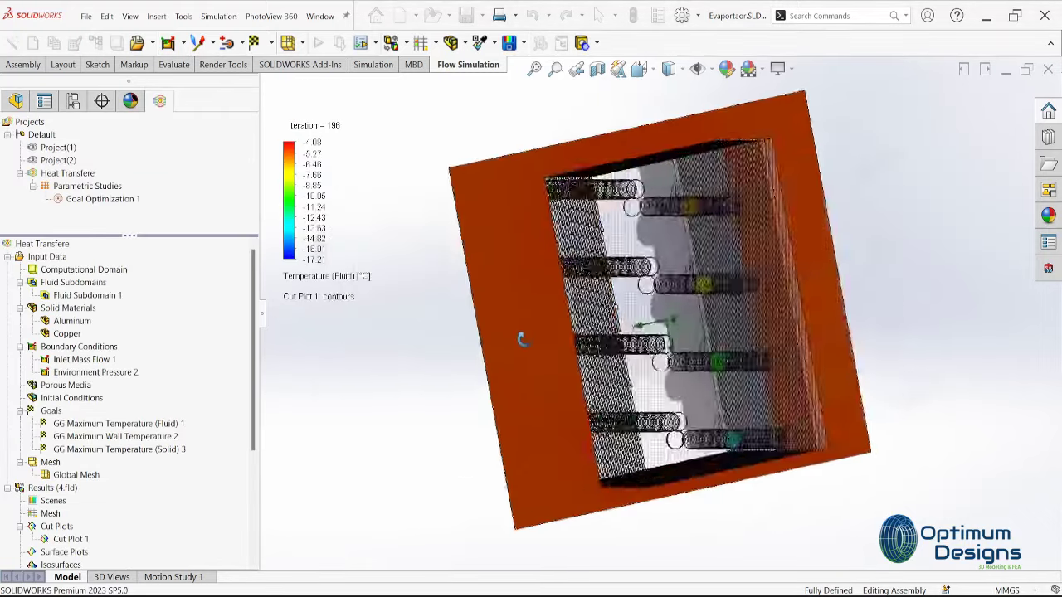
Section the model along the Right Plane with the kept side flipped, then inspect the plot.
click(597, 68)
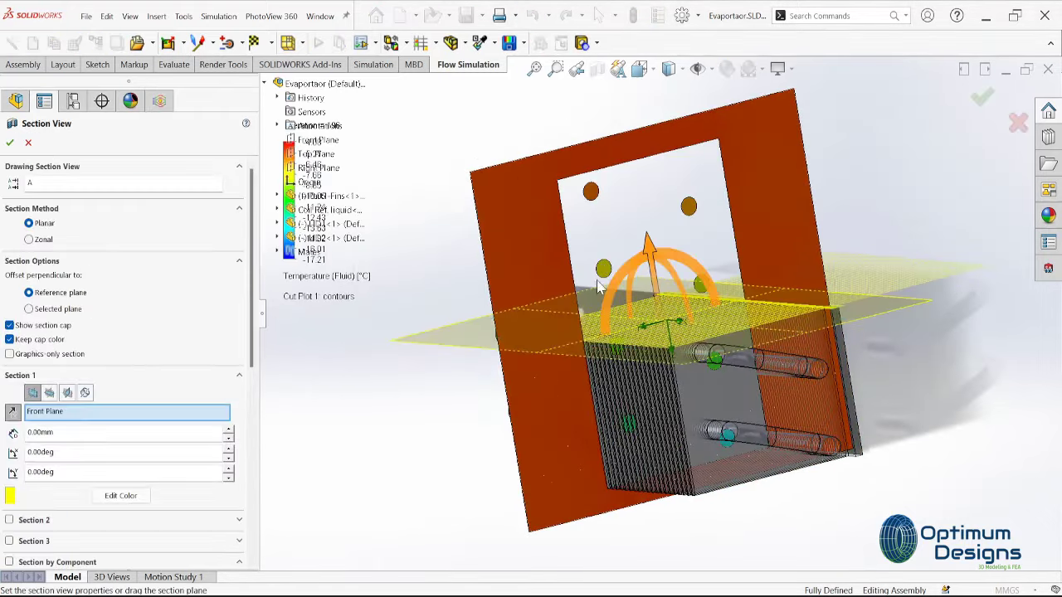
key(space)
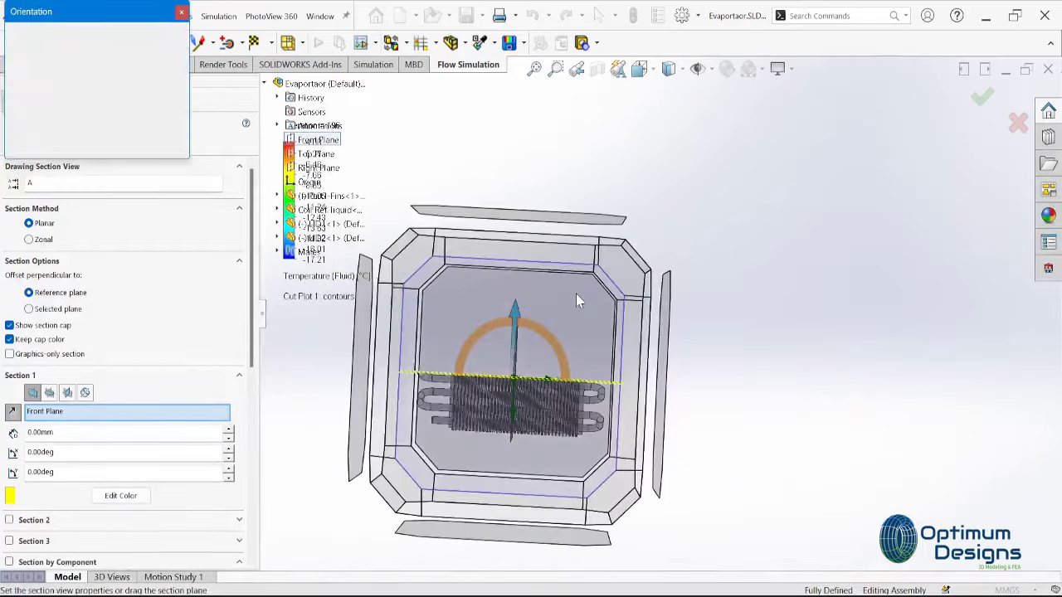
click(575, 292)
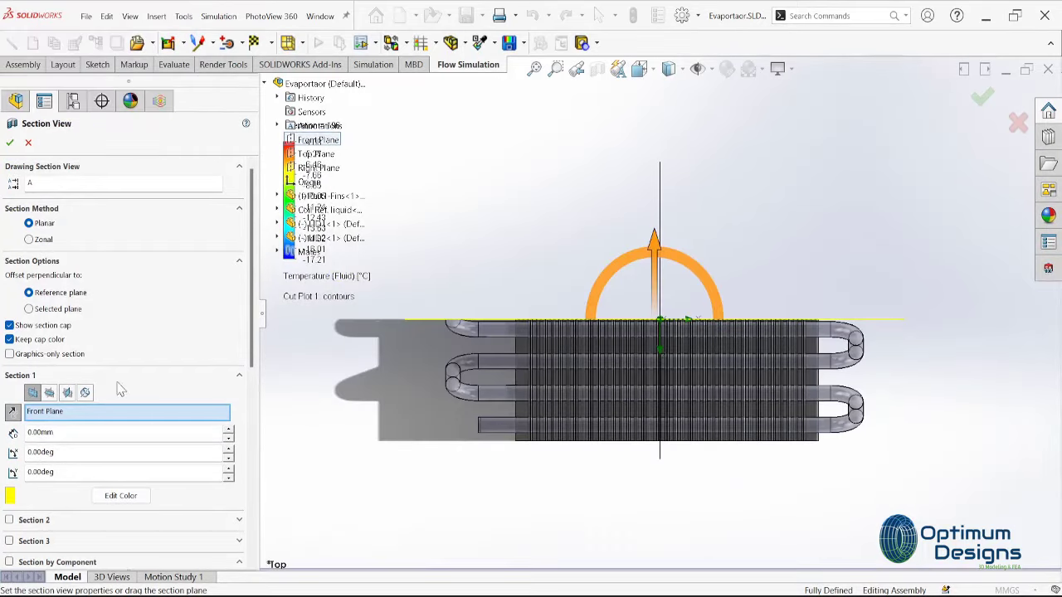
click(67, 393)
click(13, 411)
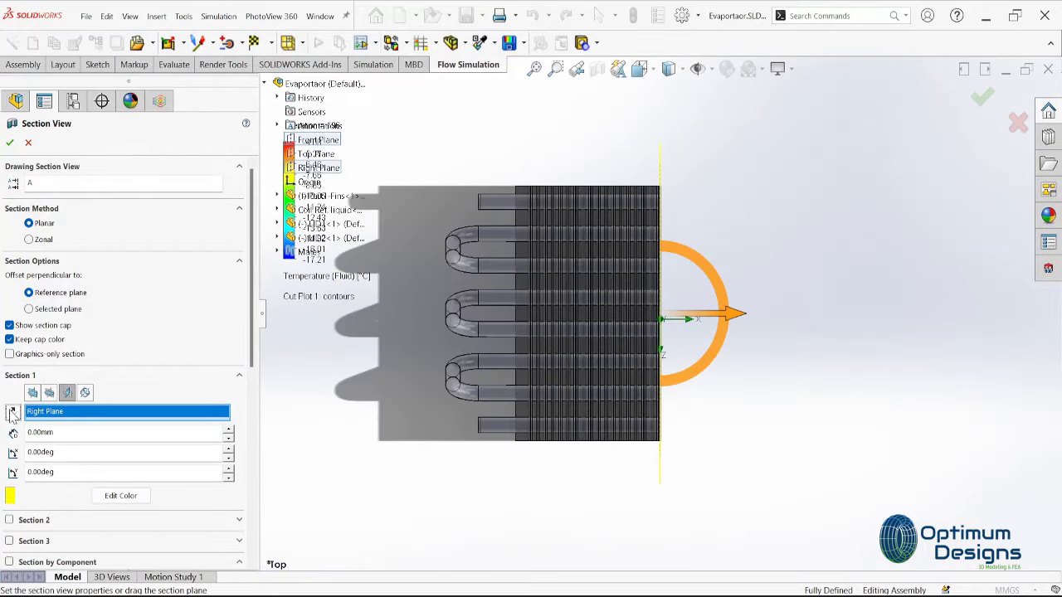
click(10, 142)
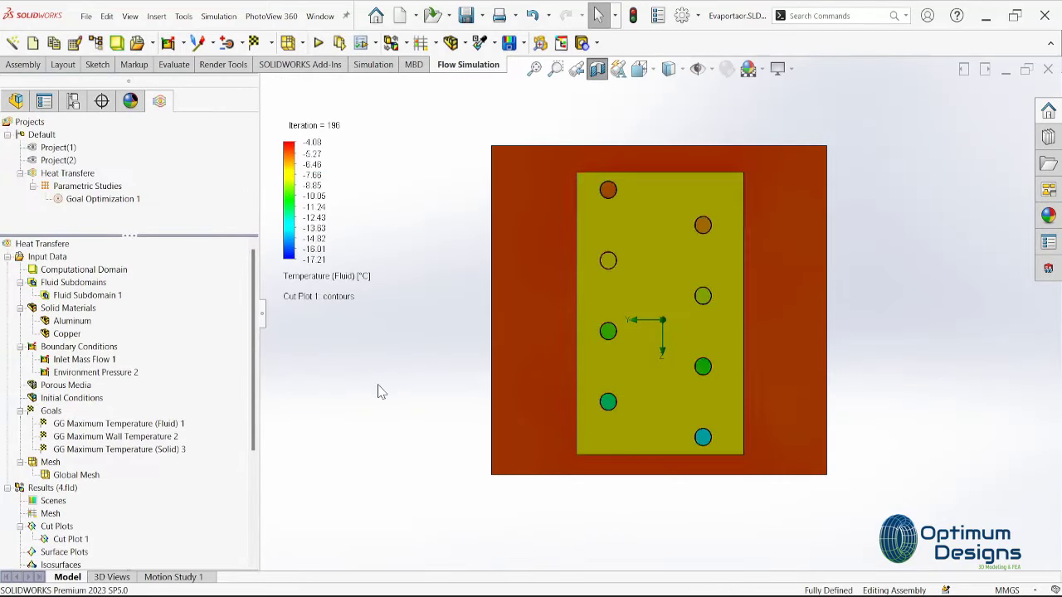
right_click(525, 258)
middle_drag(509, 277, 575, 299)
key(ctrl+8)
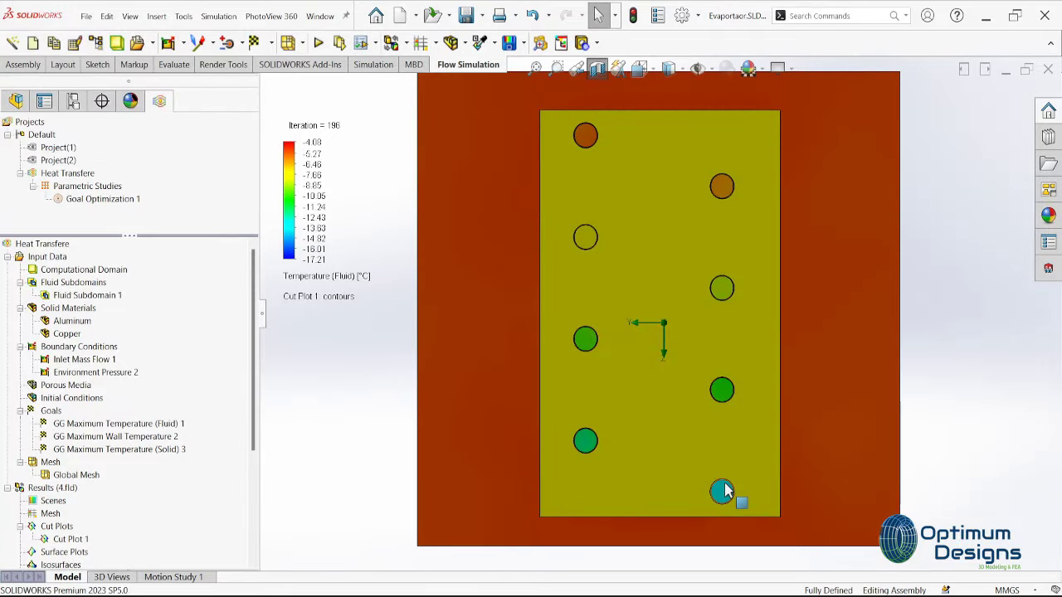
key(z)
key(ctrl+7)
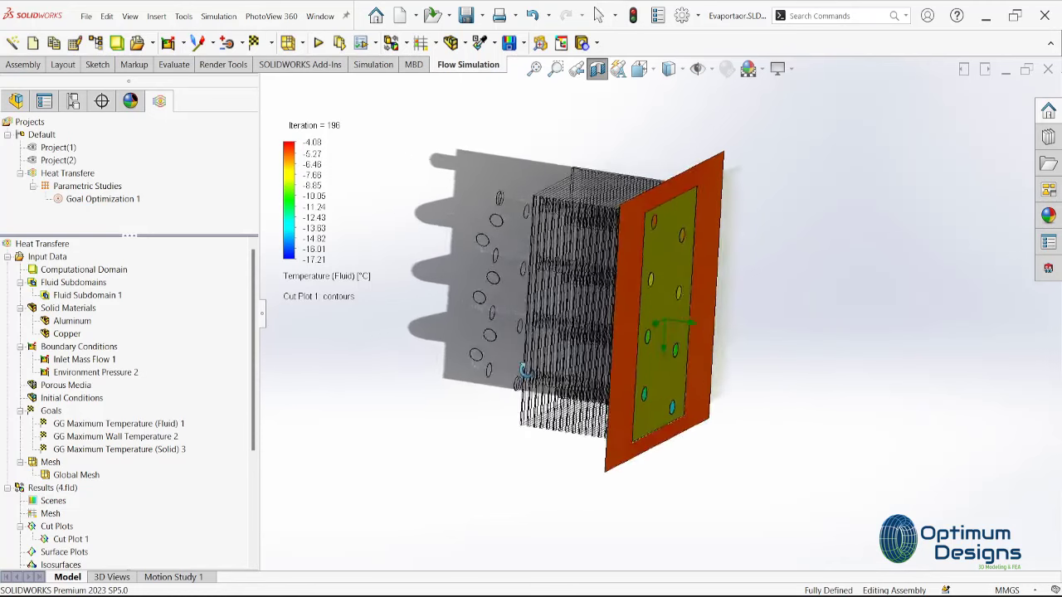
Edit Cut Plot 1 so its plane becomes the Top Plane.
right_click(74, 545)
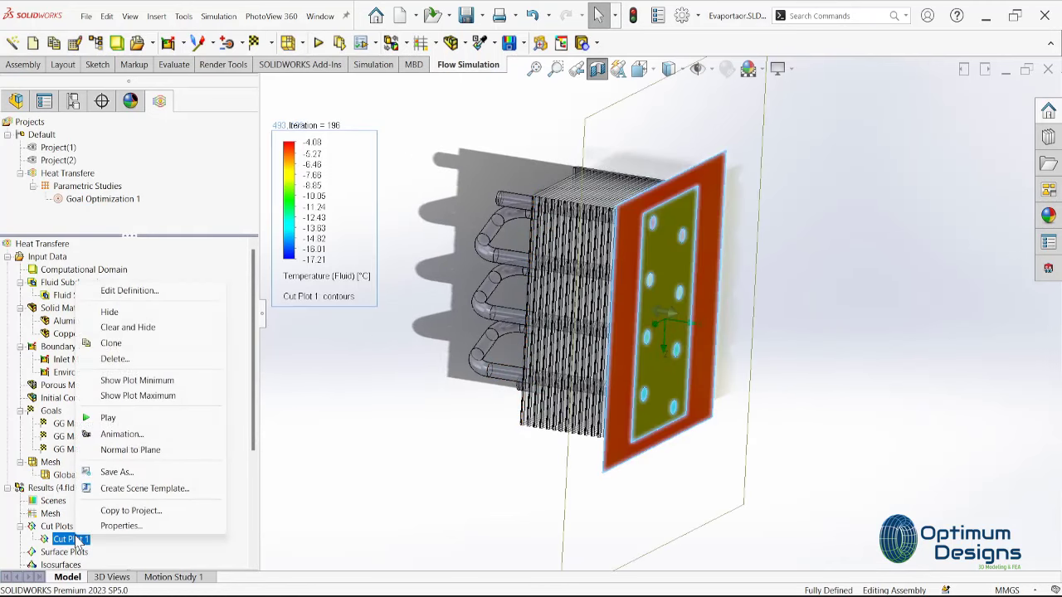
click(116, 290)
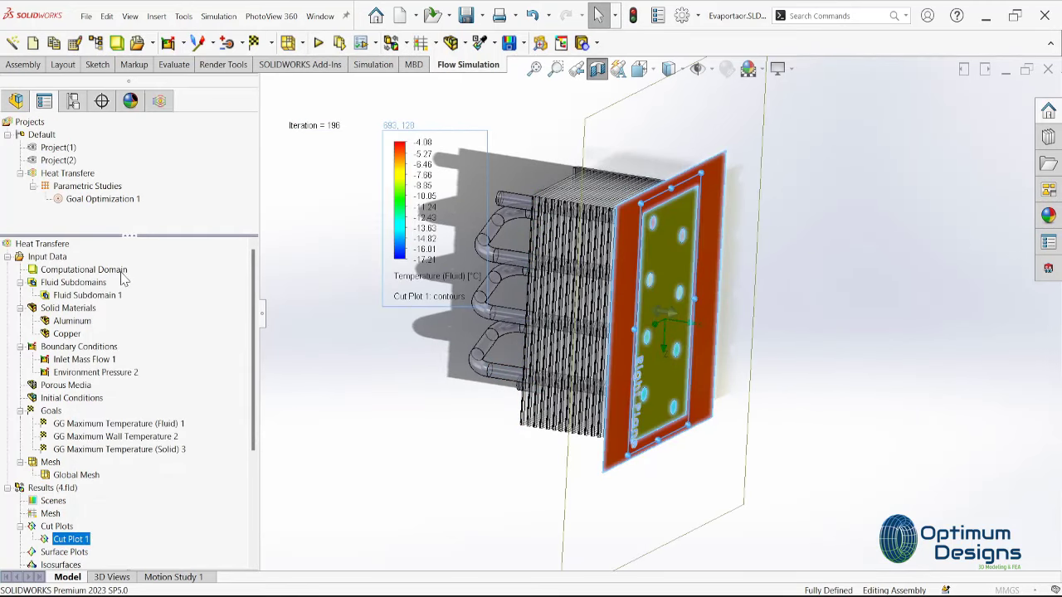
click(114, 207)
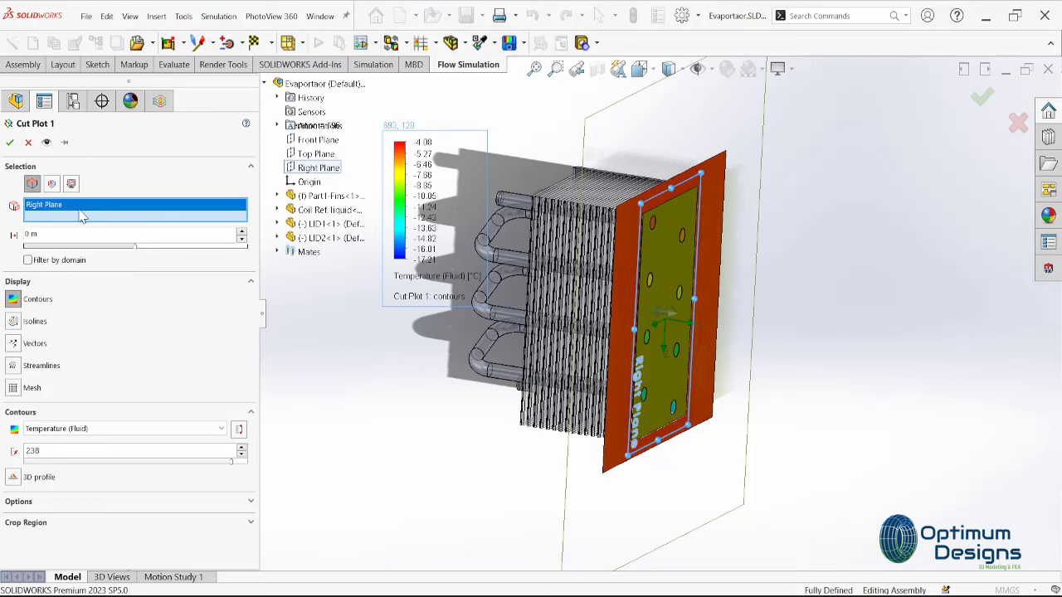
key(Delete)
click(324, 141)
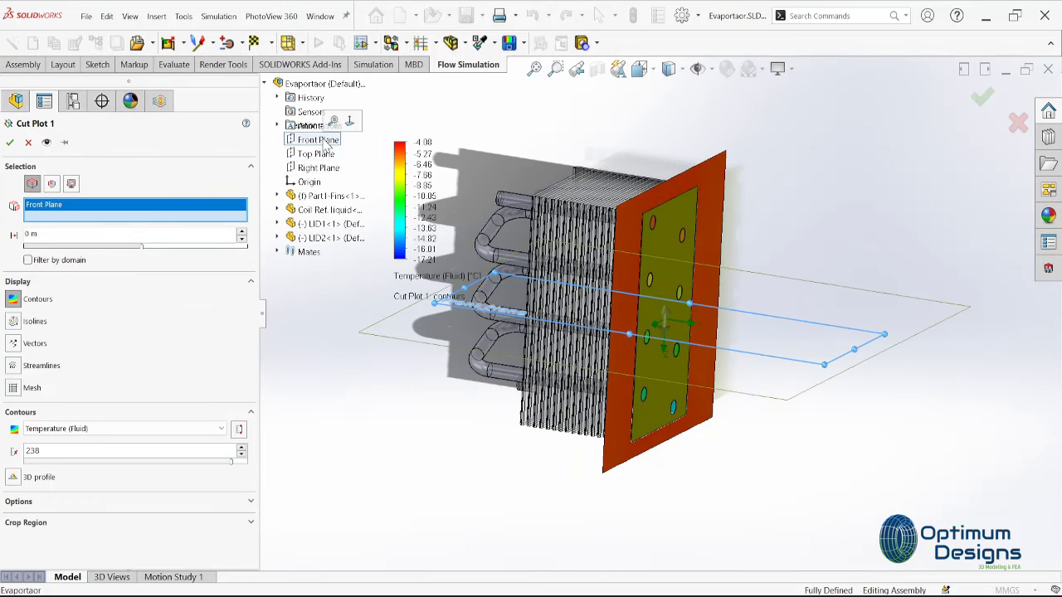
click(88, 214)
key(Delete)
click(315, 154)
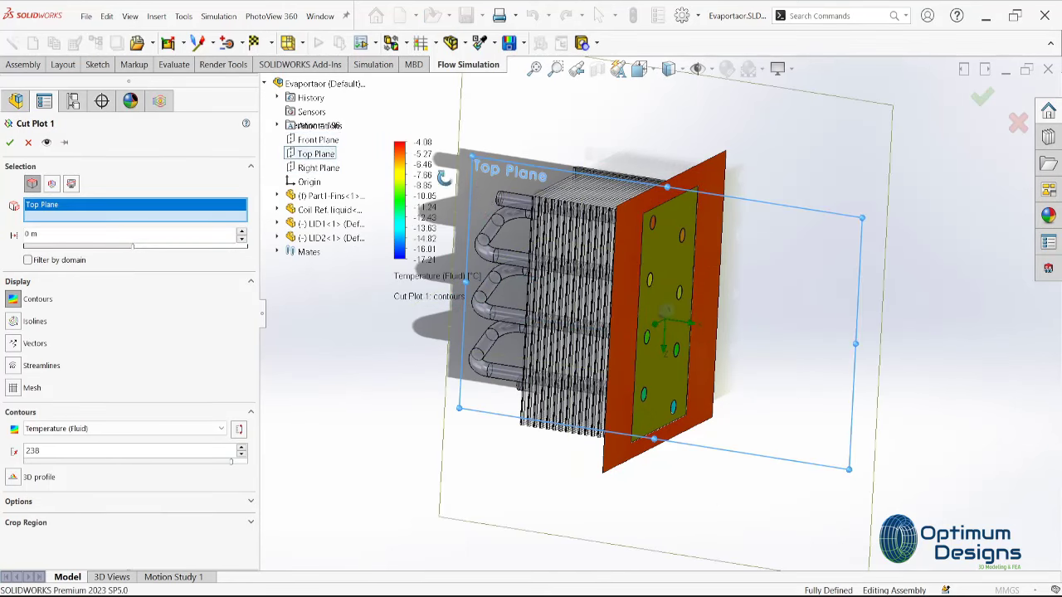
Offset the Top Plane cut by about 0.0195 m through the tubes and apply it.
click(320, 133)
click(651, 74)
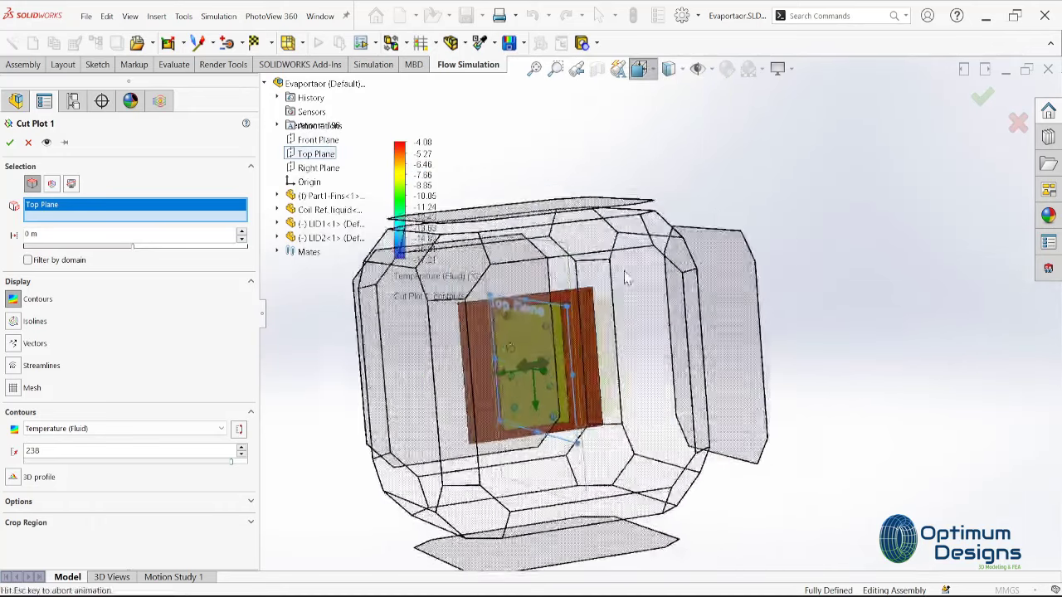
click(610, 328)
drag(657, 311, 578, 311)
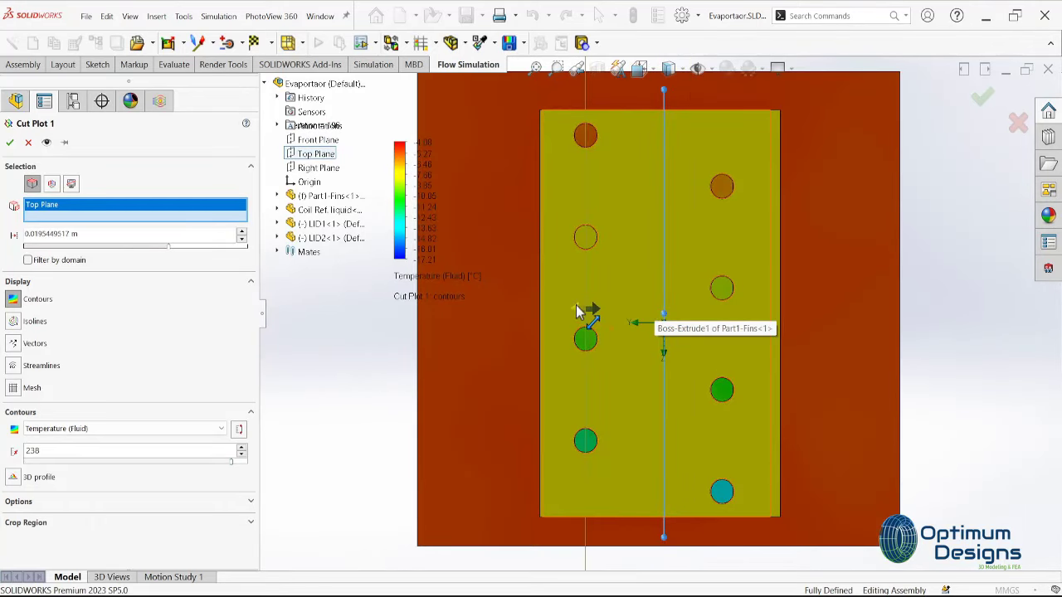
click(10, 141)
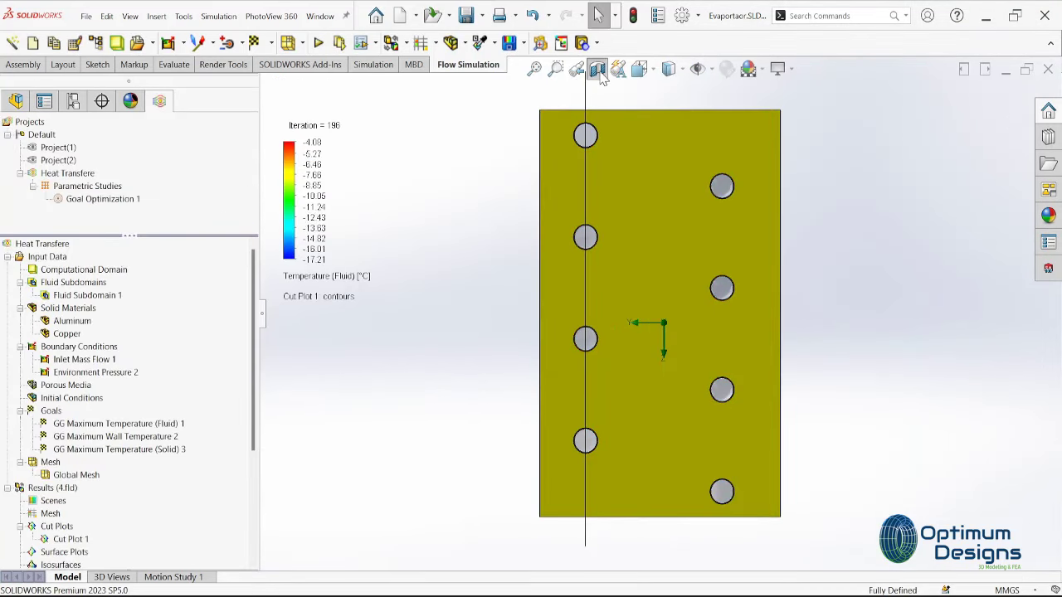
Section the model along the Top Plane at a 20 mm offset.
click(598, 70)
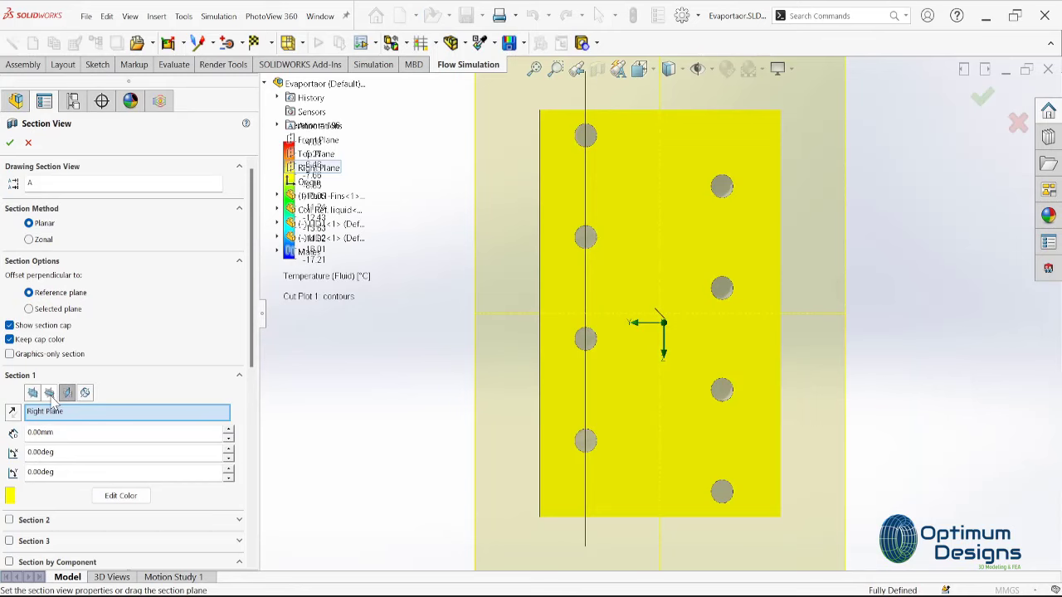
click(49, 392)
drag(589, 316, 519, 330)
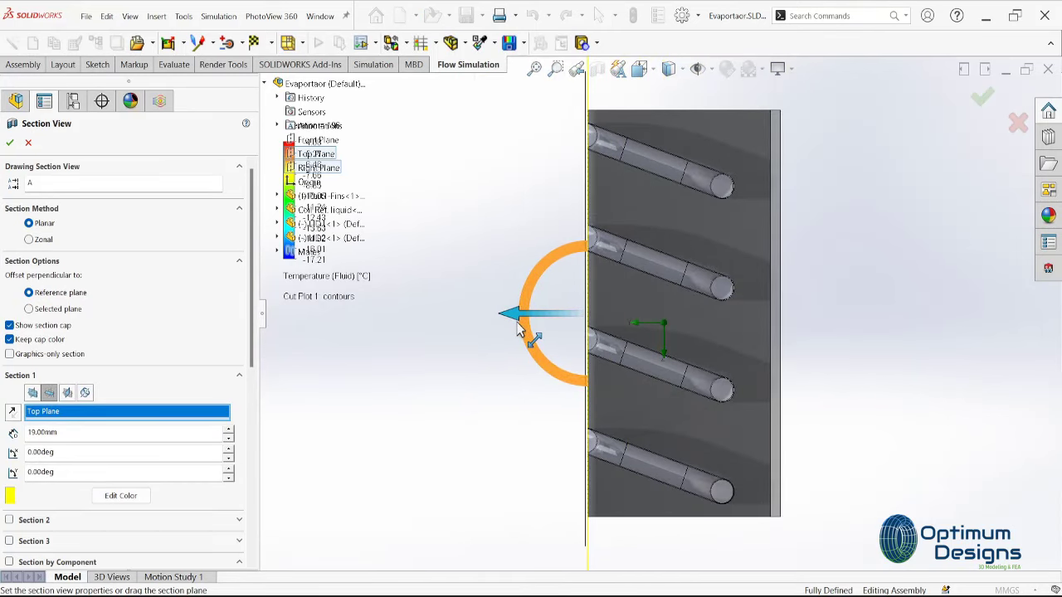
scroll(531, 320, down, 5)
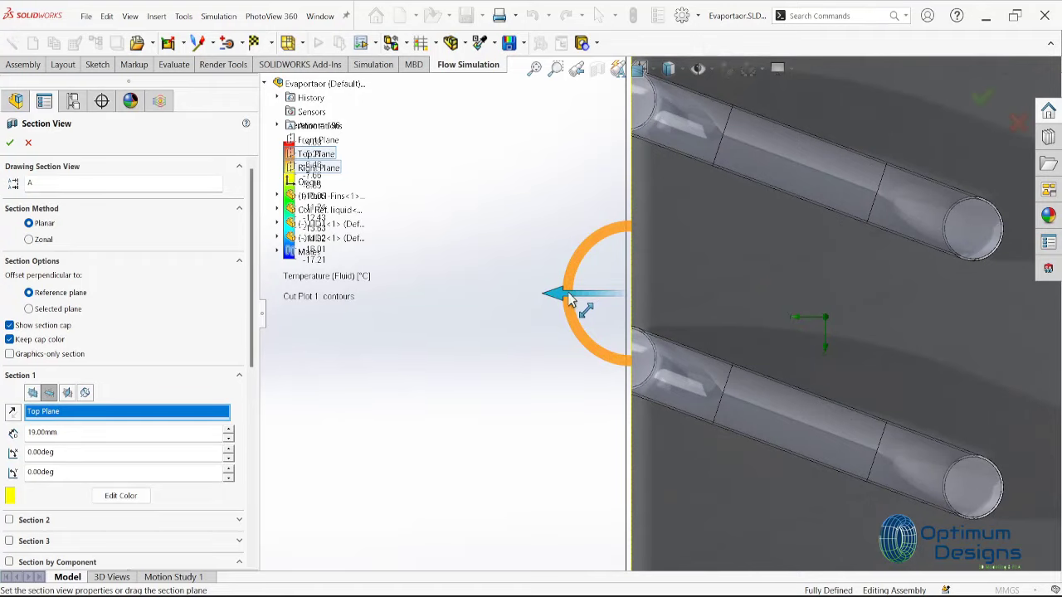
drag(570, 300, 562, 299)
click(9, 141)
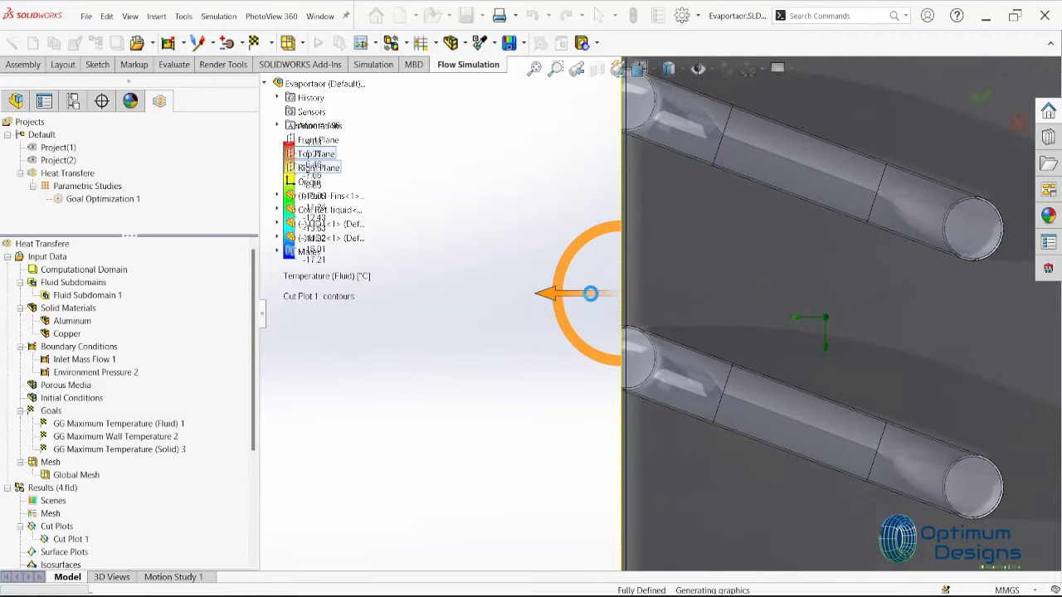
scroll(593, 298, up, 5)
middle_drag(606, 301, 635, 313)
Switch to Top view and turn off the section view to show the full model.
key(space)
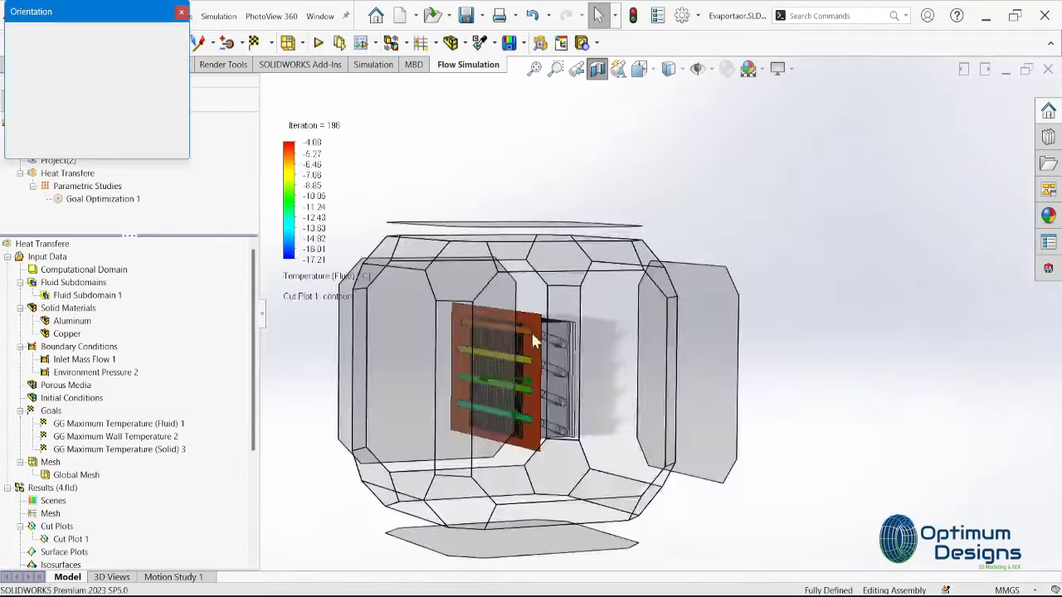
click(498, 351)
key(space)
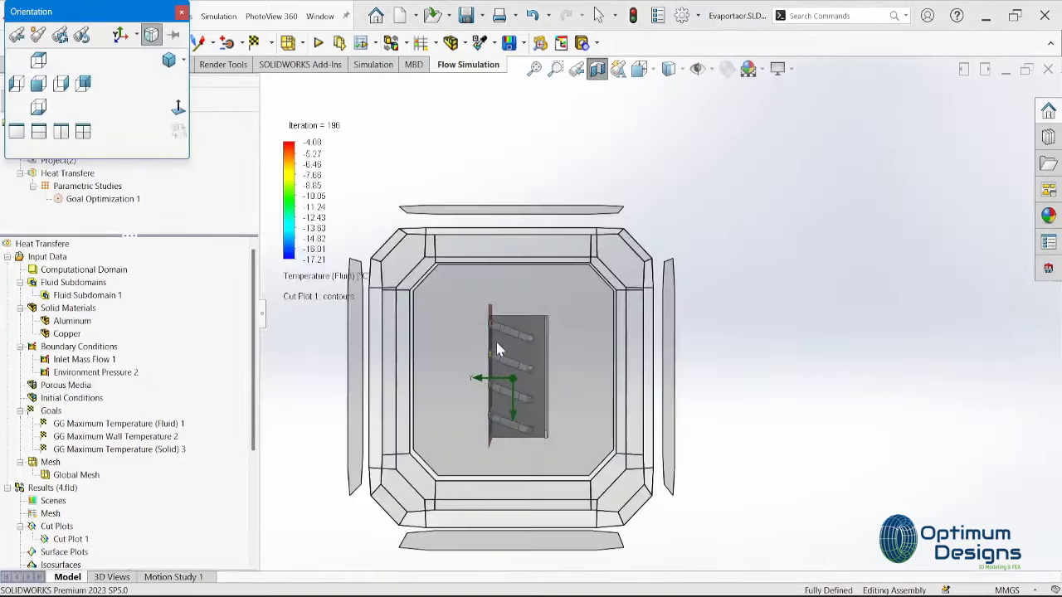
click(401, 329)
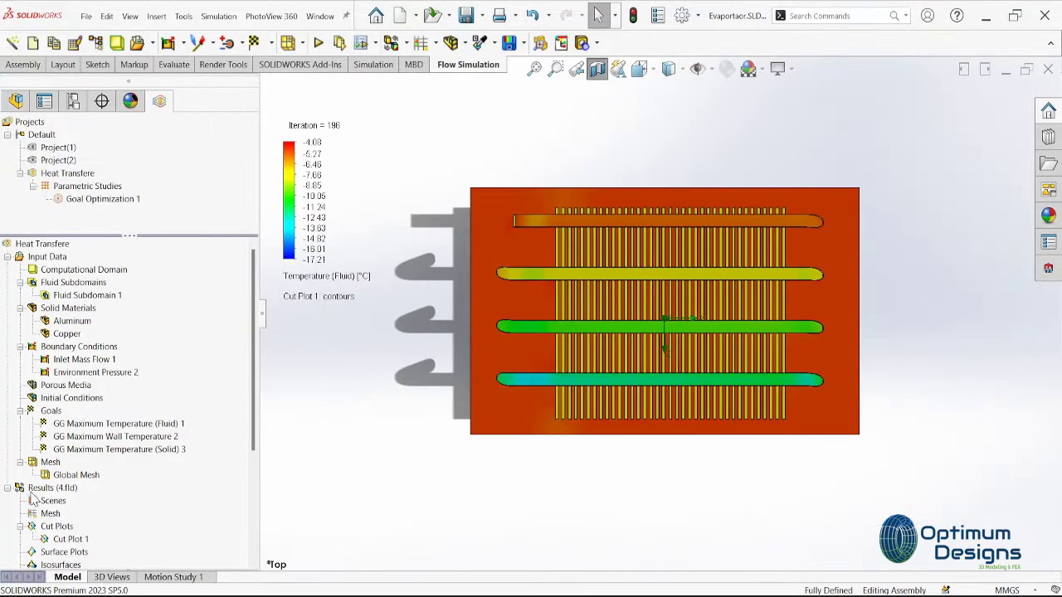
click(597, 68)
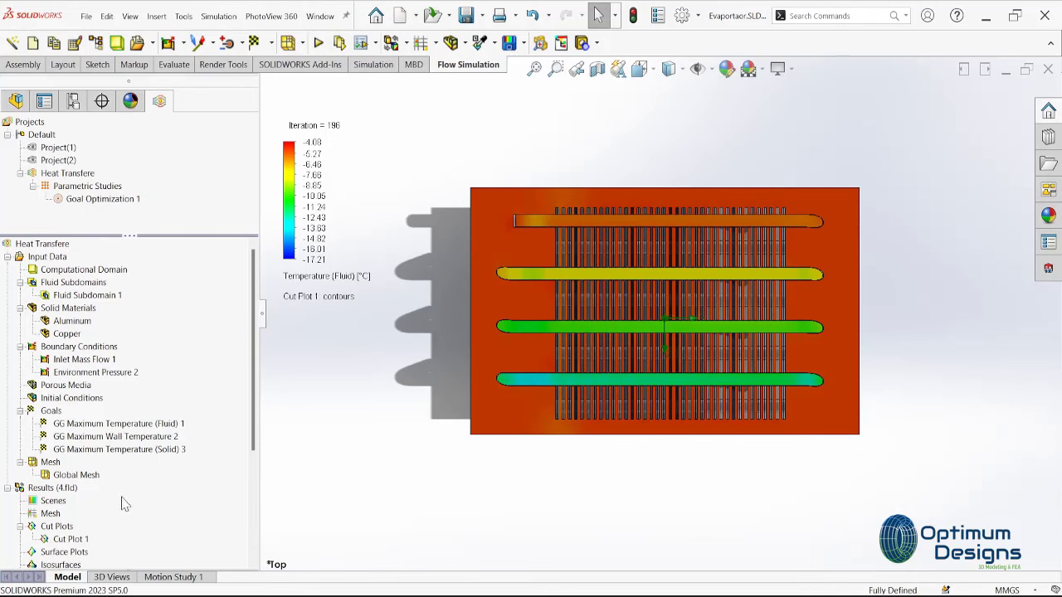
right_click(74, 544)
Hide Cut Plot 1 and create a Temperature (Fluid) surface plot on all faces.
click(104, 314)
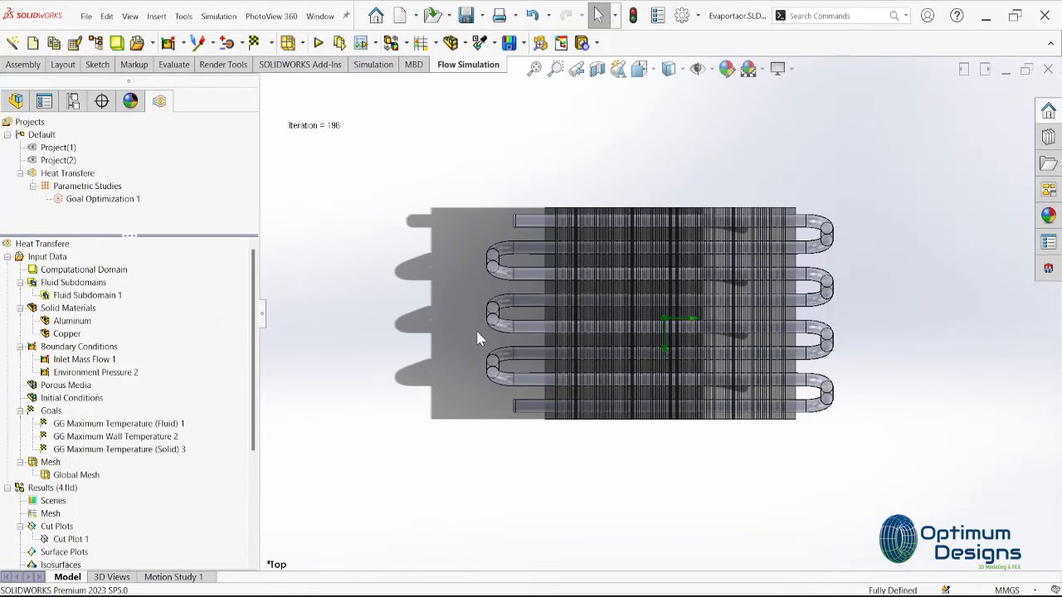
scroll(144, 514, down, 2)
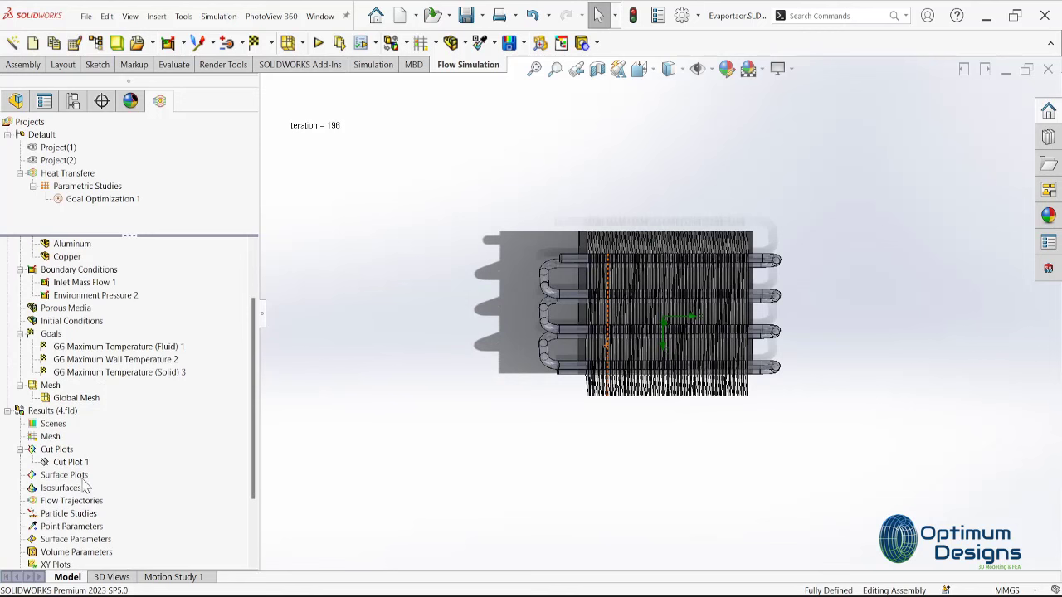
double_click(106, 474)
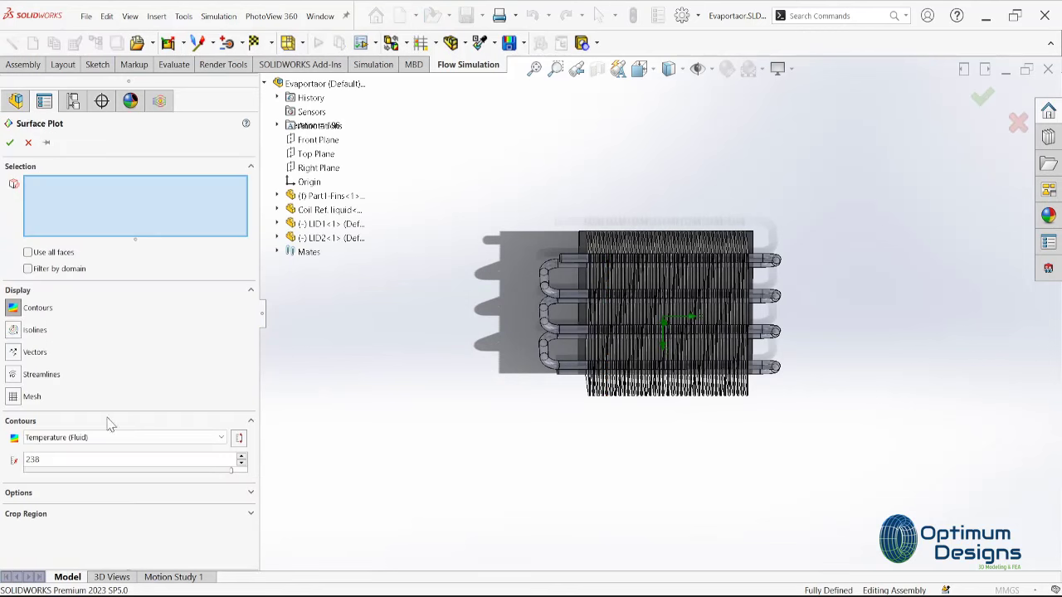
click(29, 253)
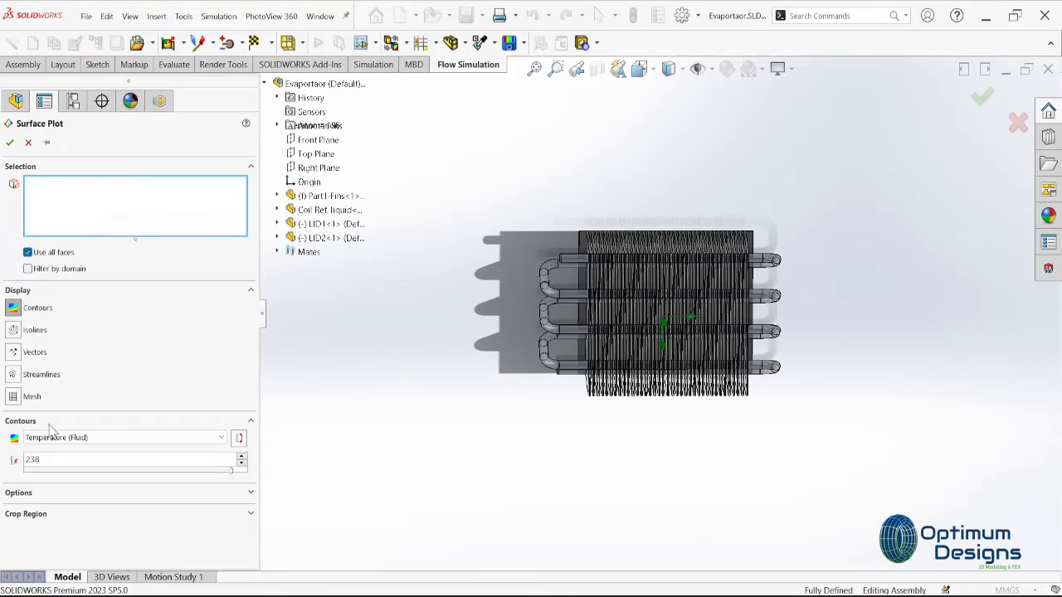
drag(53, 458, 22, 465)
click(83, 437)
click(50, 176)
click(8, 145)
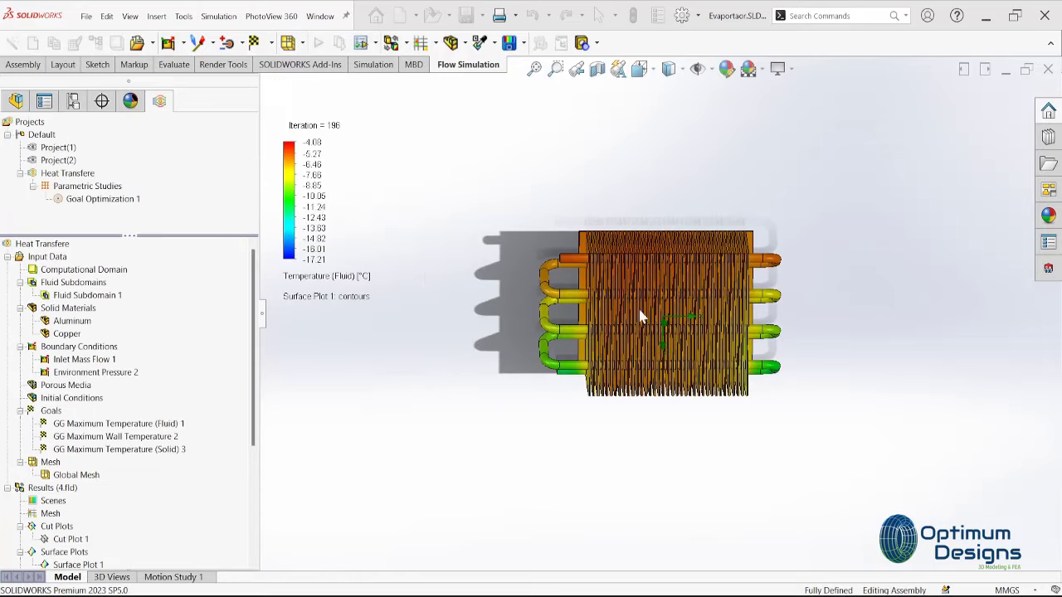
Orbit and view the surface plot from the top to inspect the tube ends.
mouse_move(425, 279)
middle_down()
mouse_move(770, 295)
mouse_move(849, 367)
middle_up()
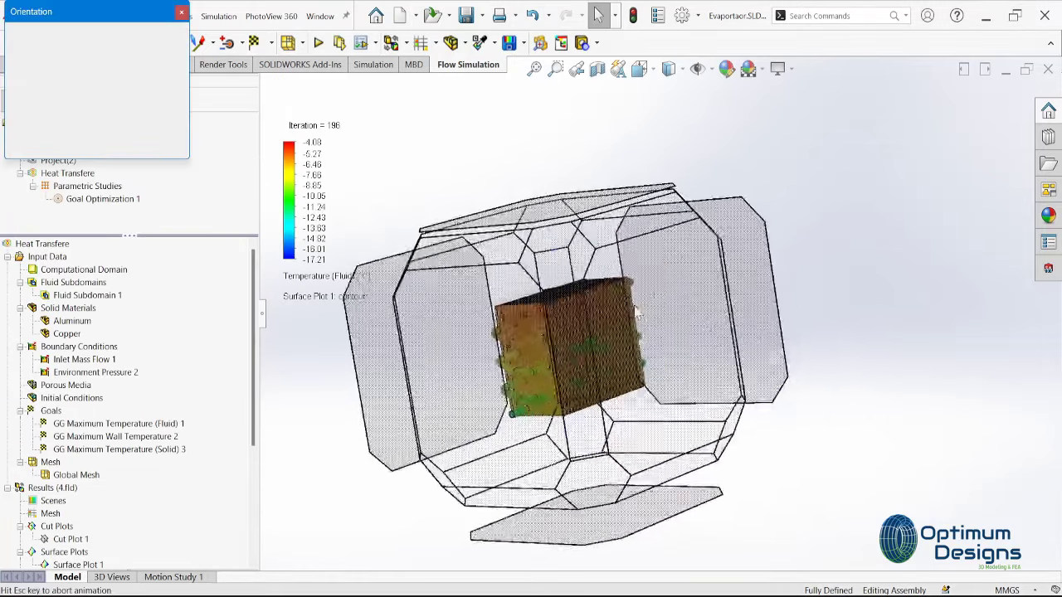
key(ctrl+5)
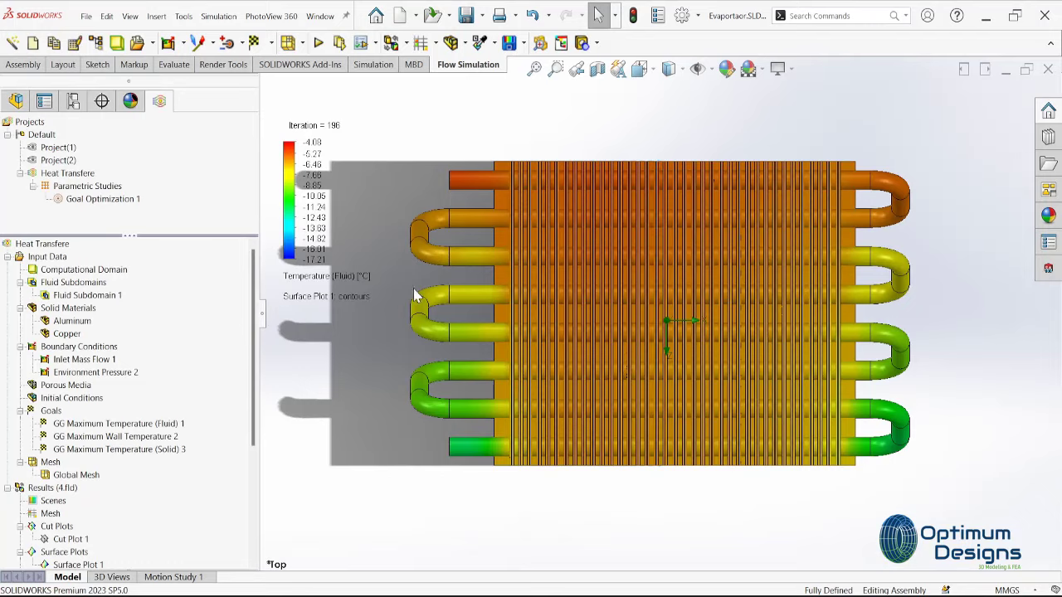
mouse_move(702, 326)
middle_down()
mouse_move(664, 320)
mouse_move(652, 348)
mouse_move(675, 423)
mouse_move(618, 404)
mouse_move(494, 408)
mouse_move(506, 392)
mouse_move(480, 241)
mouse_move(465, 249)
middle_up()
Show the surface plot's minimum (-14.56 °C) and maximum (-5.00 °C) labels and reposition them.
scroll(33, 524, down, 2)
right_click(55, 489)
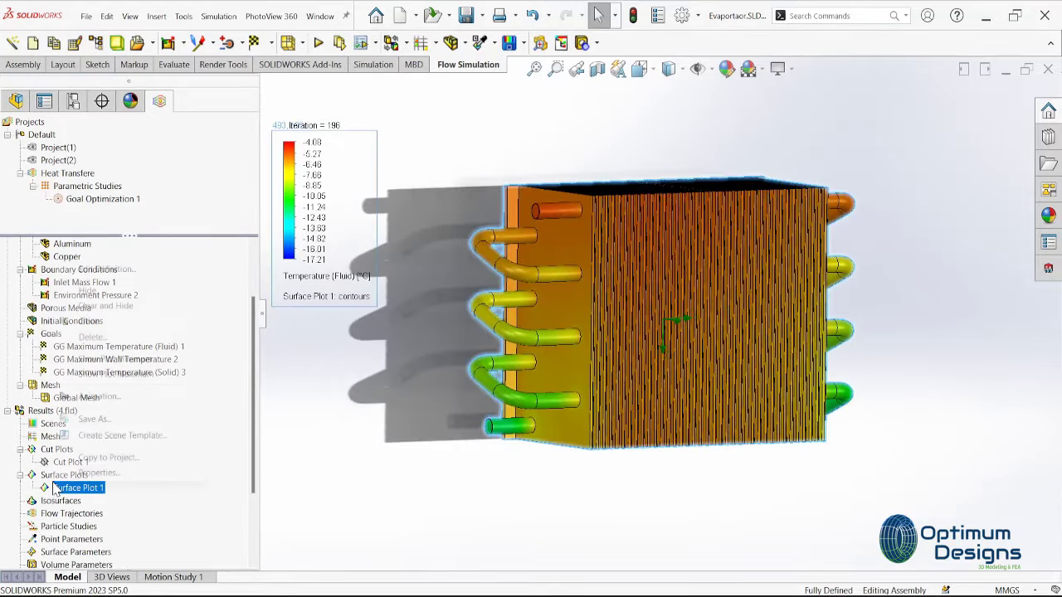
click(116, 358)
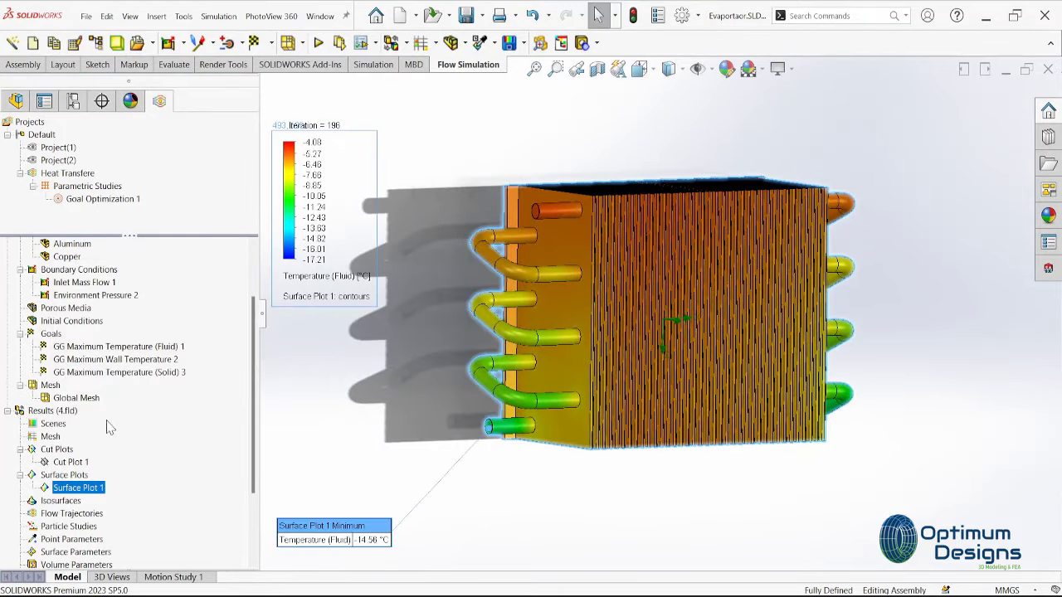
right_click(83, 490)
click(140, 380)
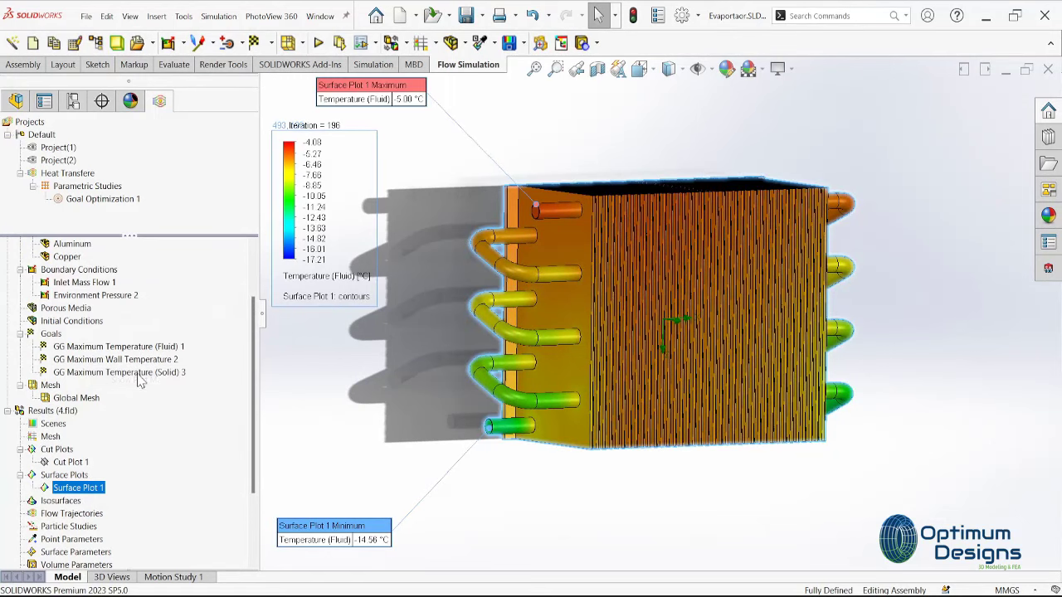
drag(390, 118, 442, 123)
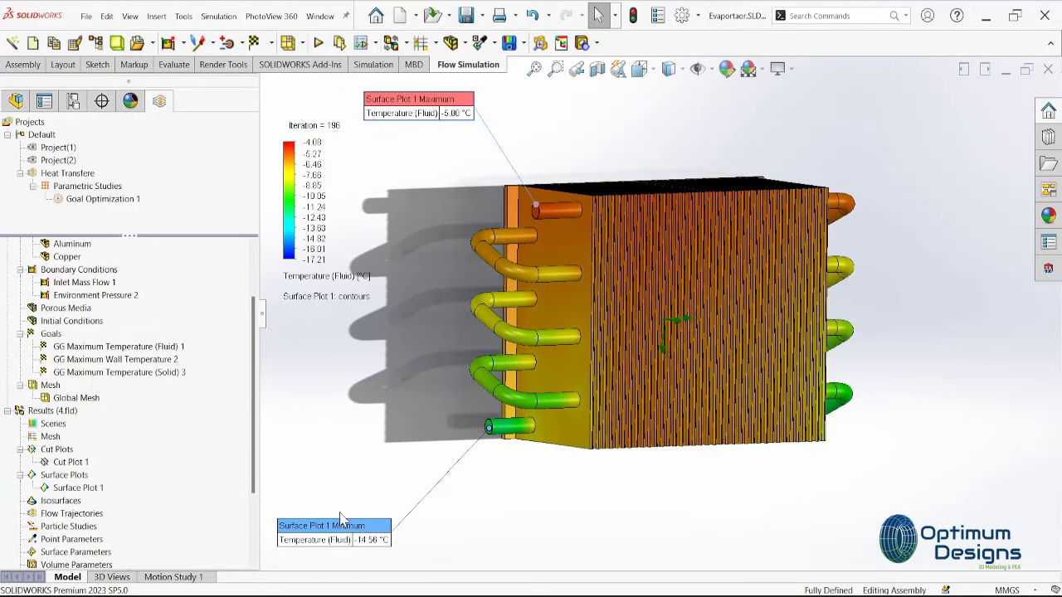
drag(340, 518, 379, 467)
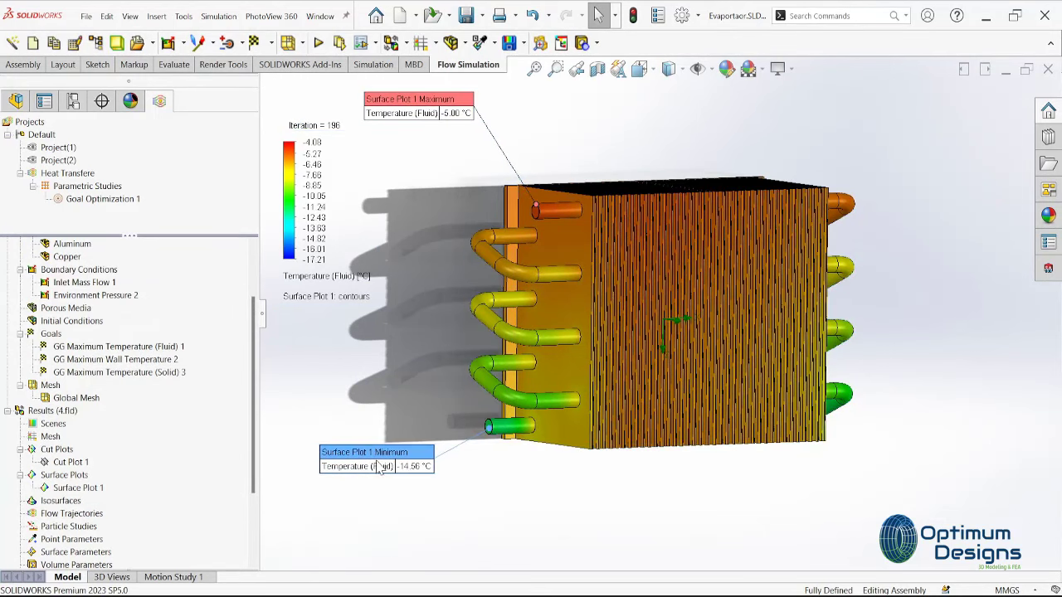
Hide Surface Plot 1 along with its min/max labels.
right_click(83, 491)
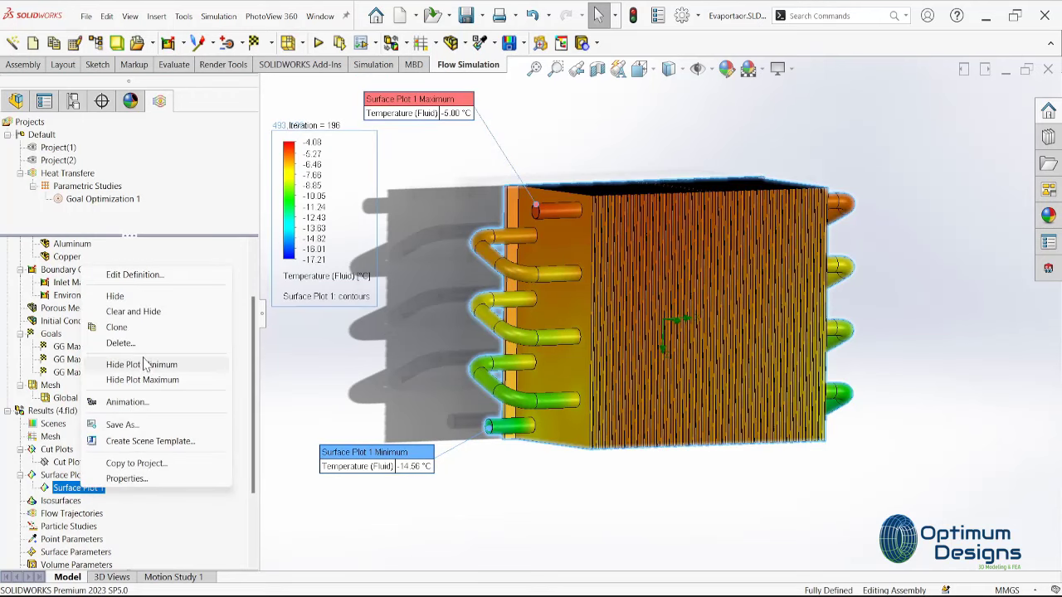
click(148, 301)
scroll(540, 403, up, 2)
middle_drag(540, 403, 481, 407)
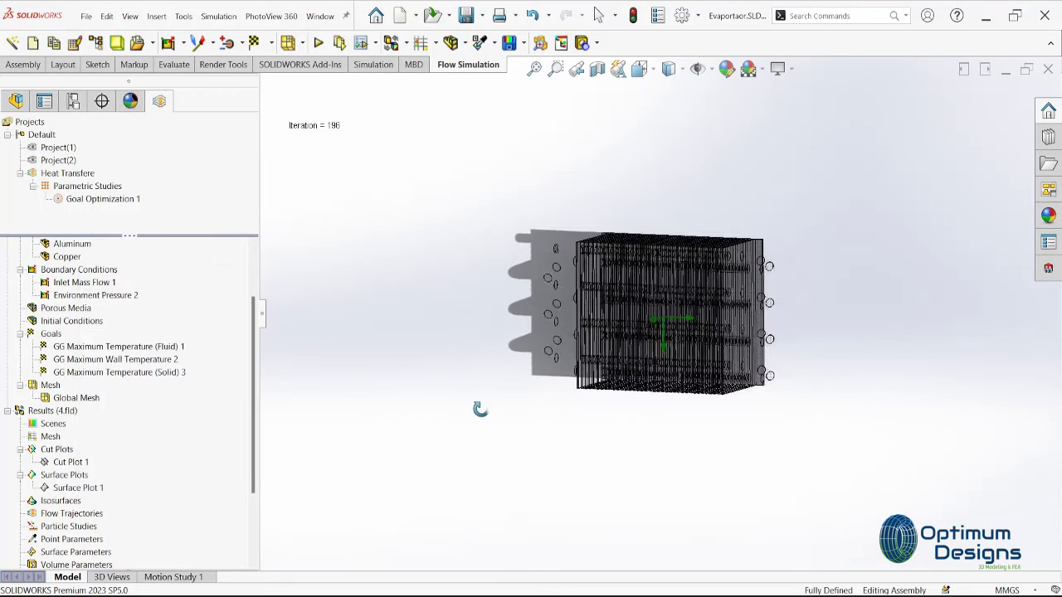
scroll(133, 516, down, 1)
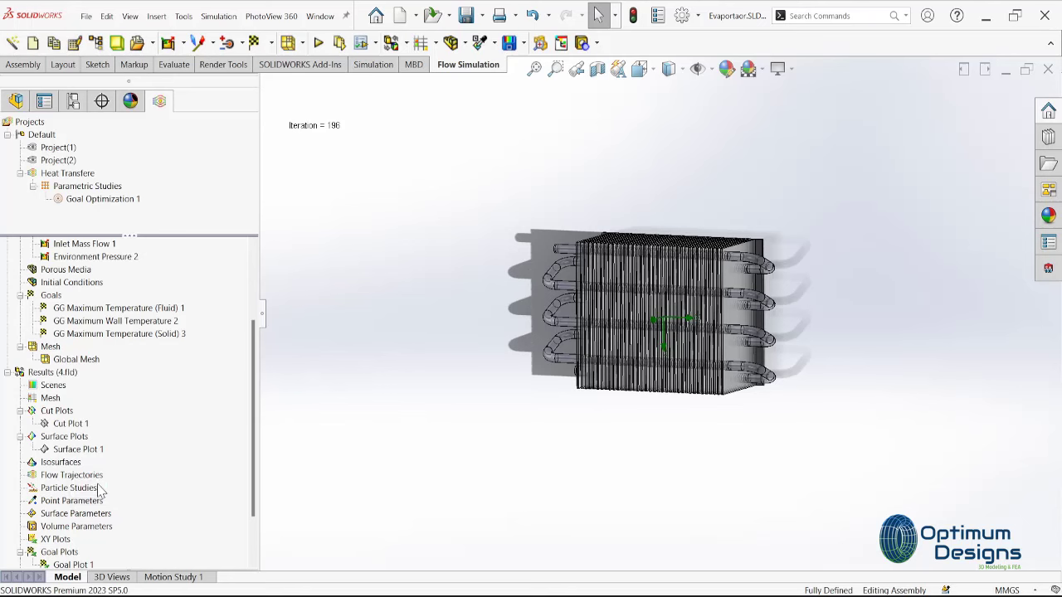
Start flow trajectories and pick a tube-end face through Select Other.
double_click(71, 477)
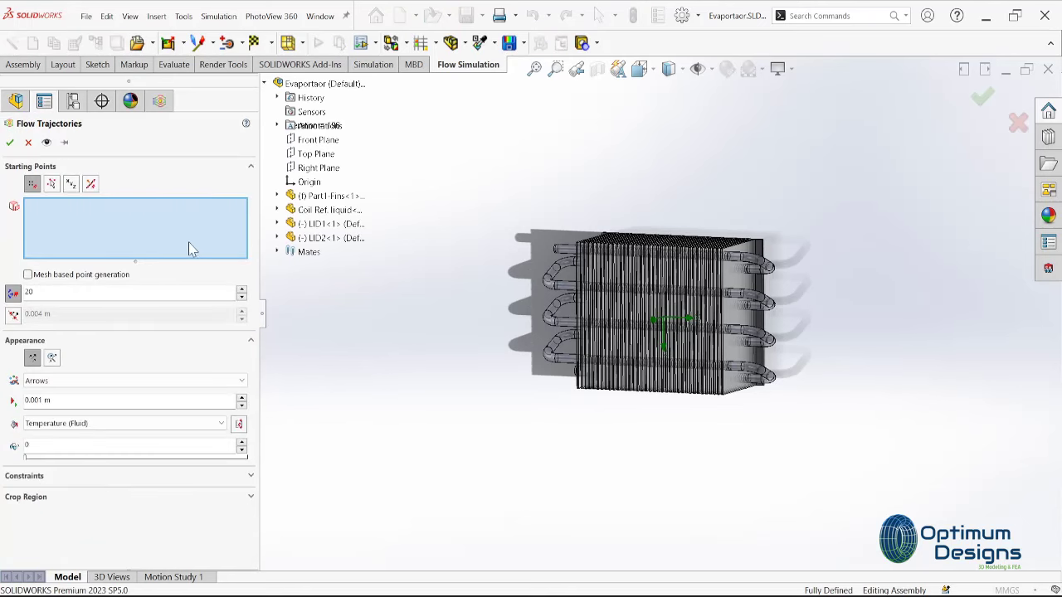
scroll(595, 300, down, 5)
scroll(562, 423, down, 3)
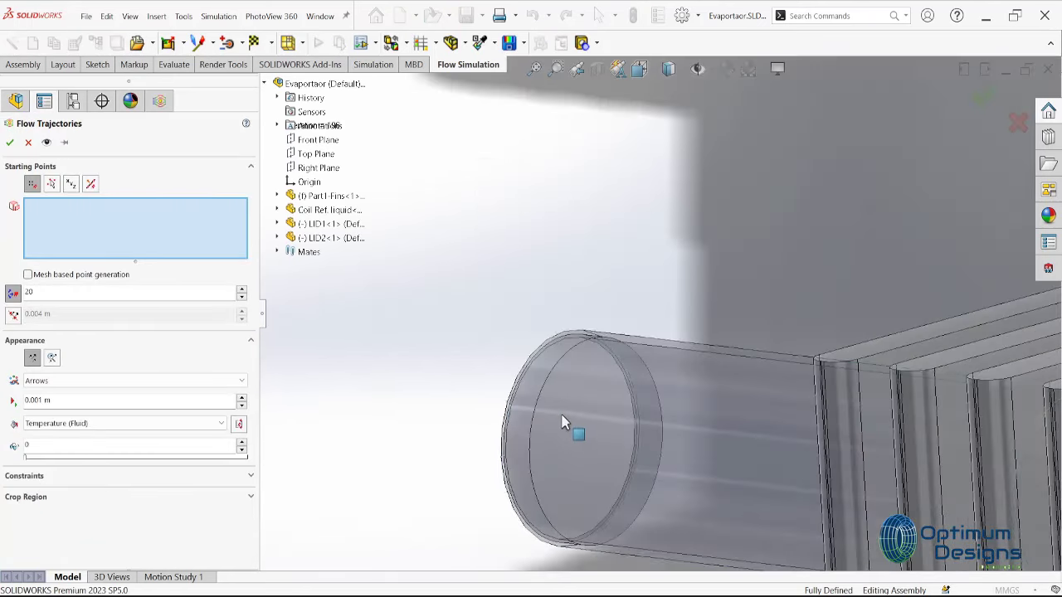
right_click(562, 423)
click(630, 199)
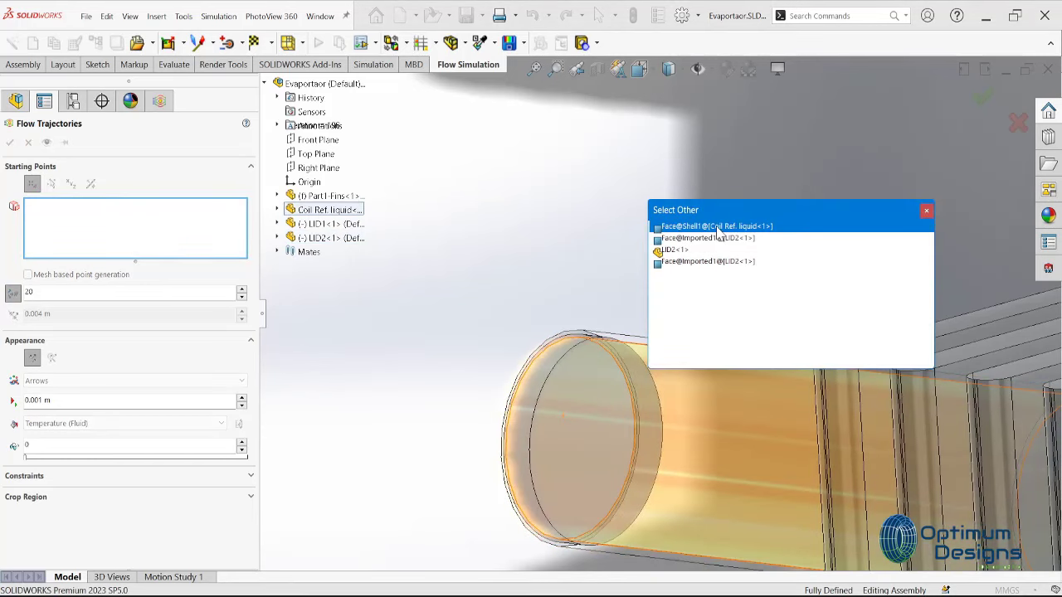
click(716, 238)
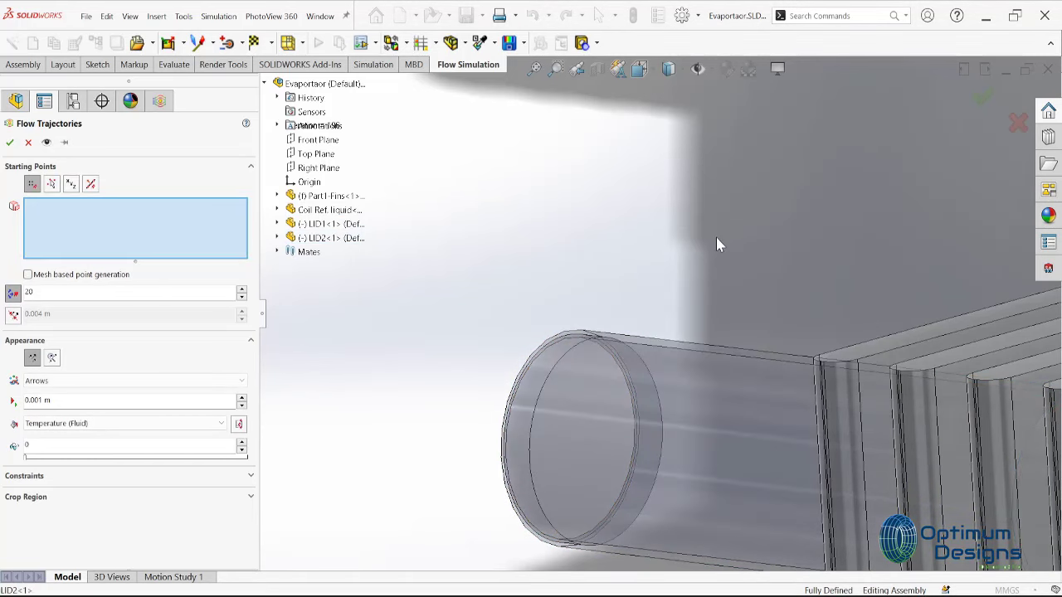
right_click(586, 377)
click(642, 154)
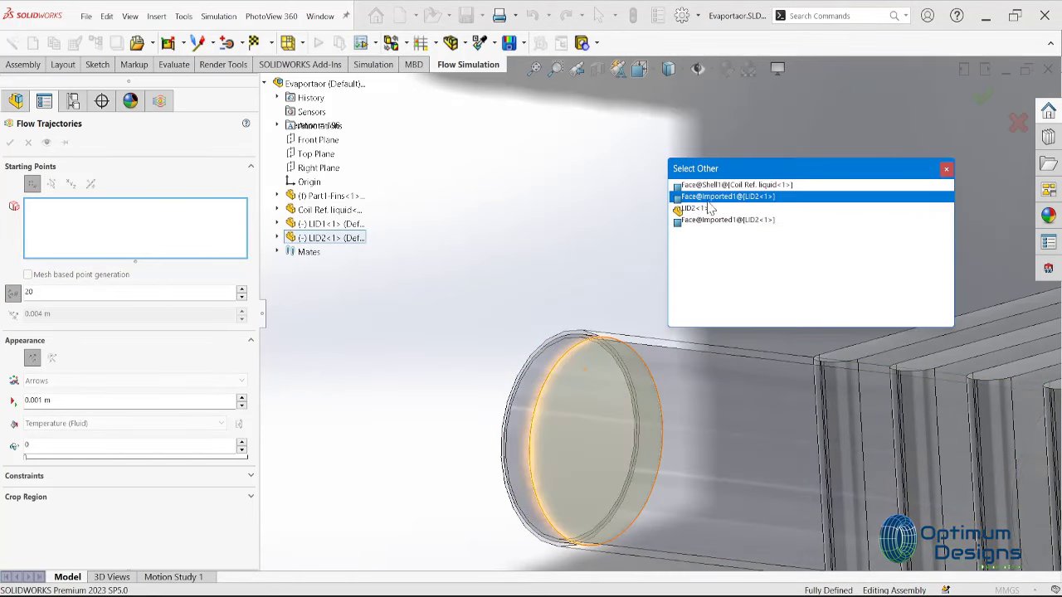
click(712, 199)
Remove the mistakenly added lid edge from the trajectory starting points.
scroll(555, 365, down, 5)
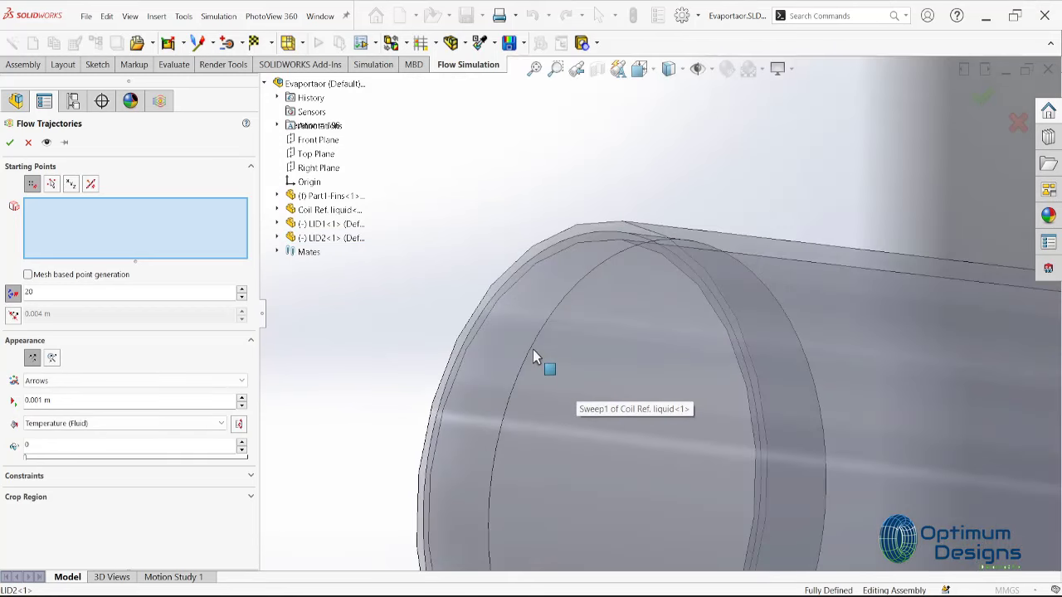
click(531, 347)
scroll(531, 348, up, 5)
middle_drag(569, 368, 630, 365)
click(39, 205)
key(Delete)
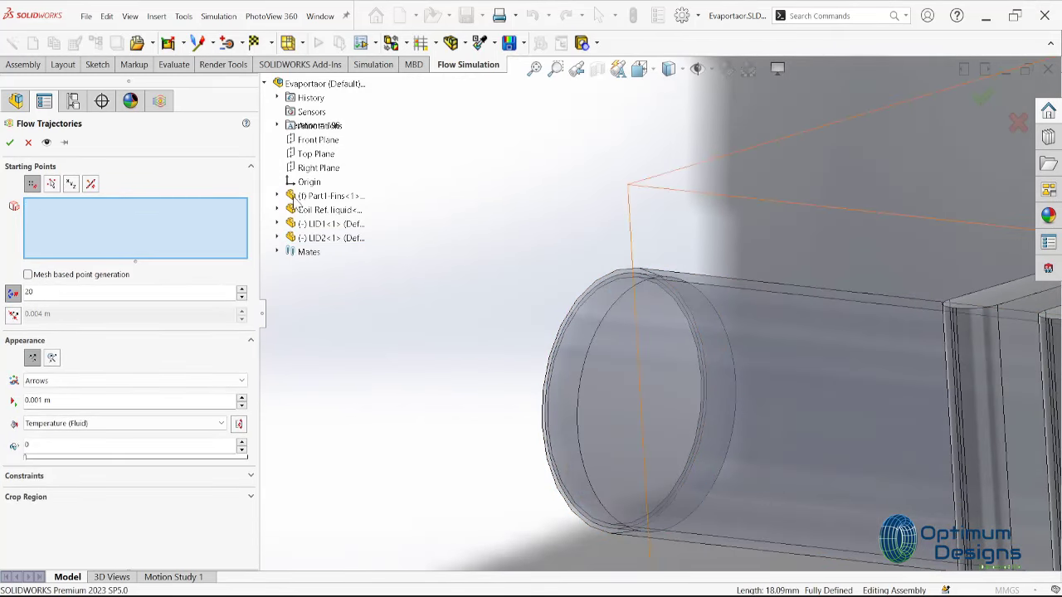
Pick the LID2 face, set 157 starting points coloured by Temperature (Fluid), and confirm.
right_click(319, 210)
click(337, 231)
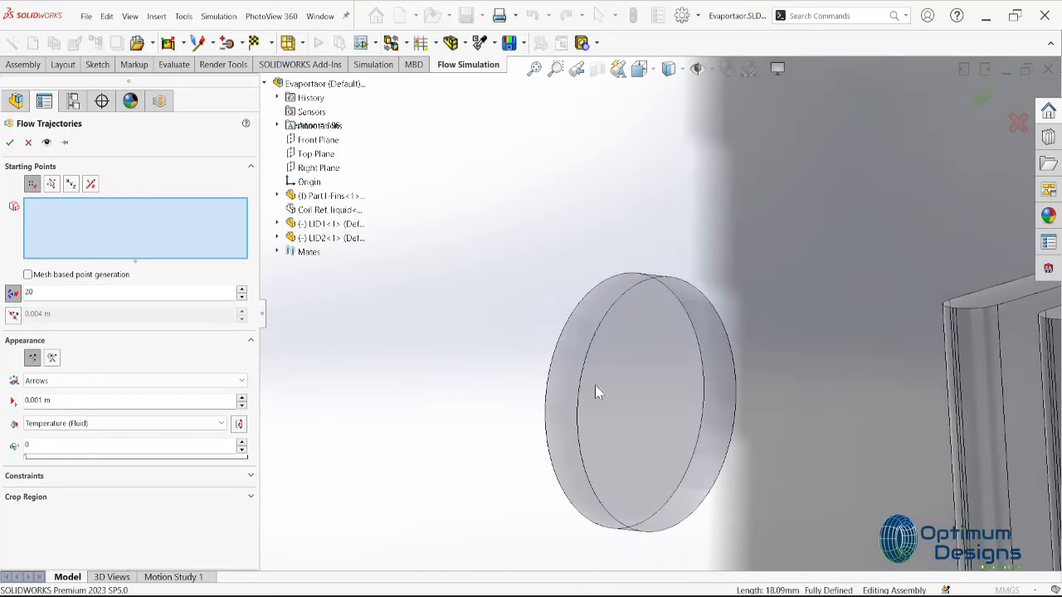
click(684, 392)
right_click(328, 214)
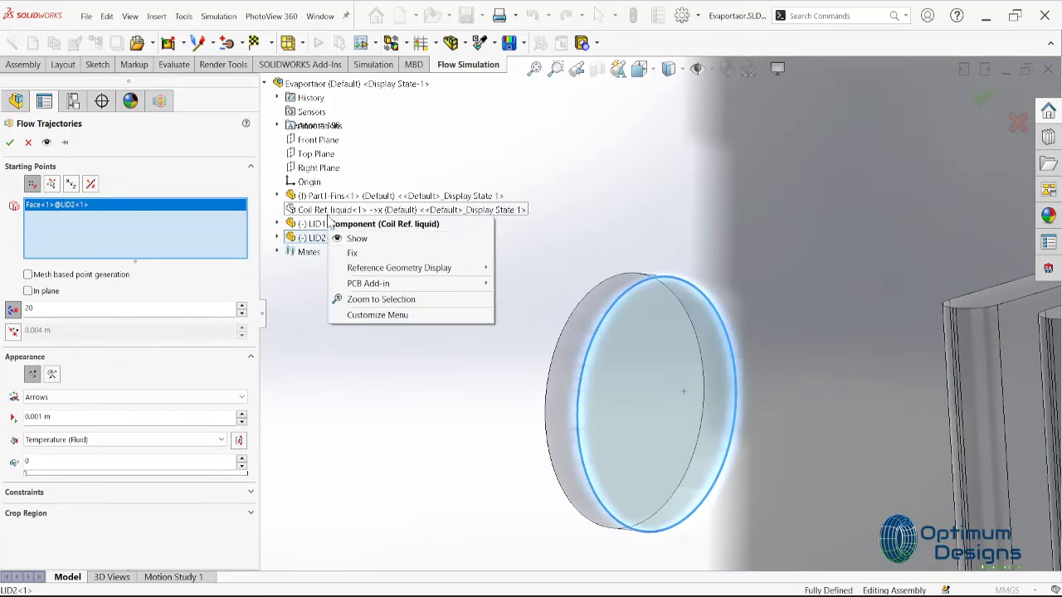
click(357, 238)
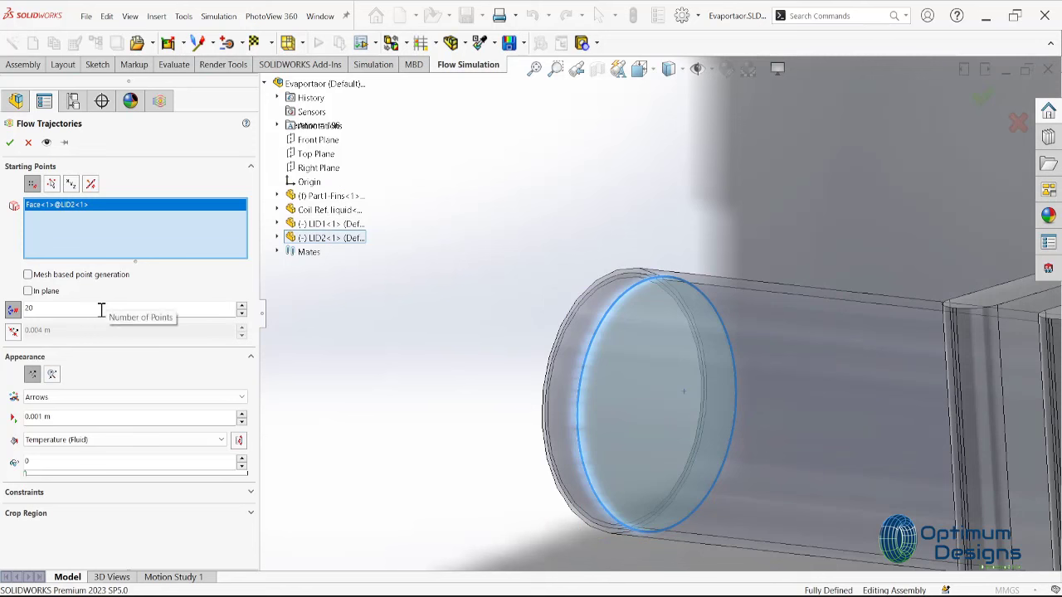
drag(107, 310, 12, 309)
text(157)
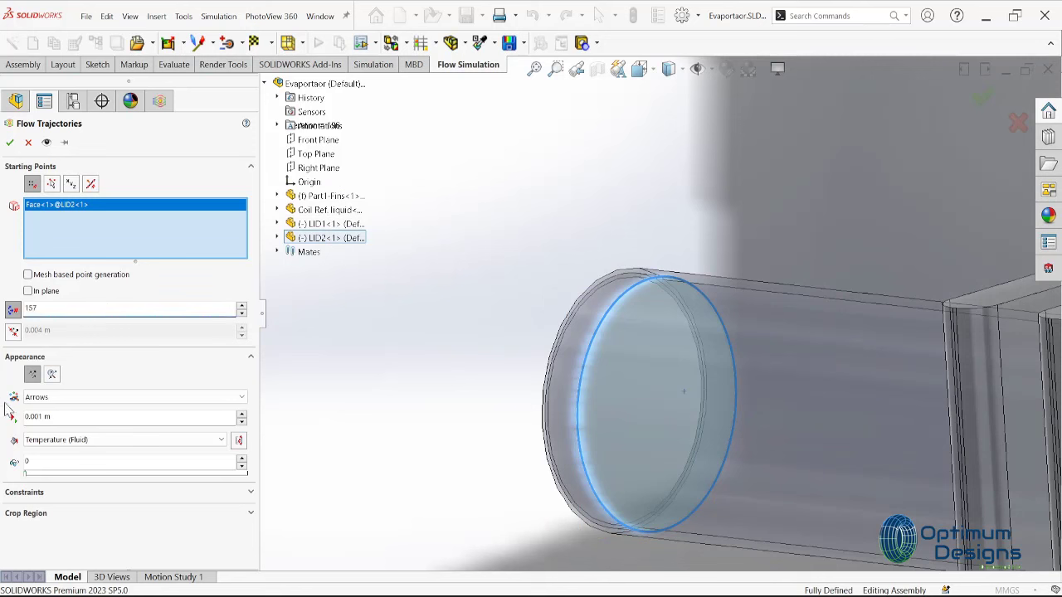
click(46, 439)
click(59, 253)
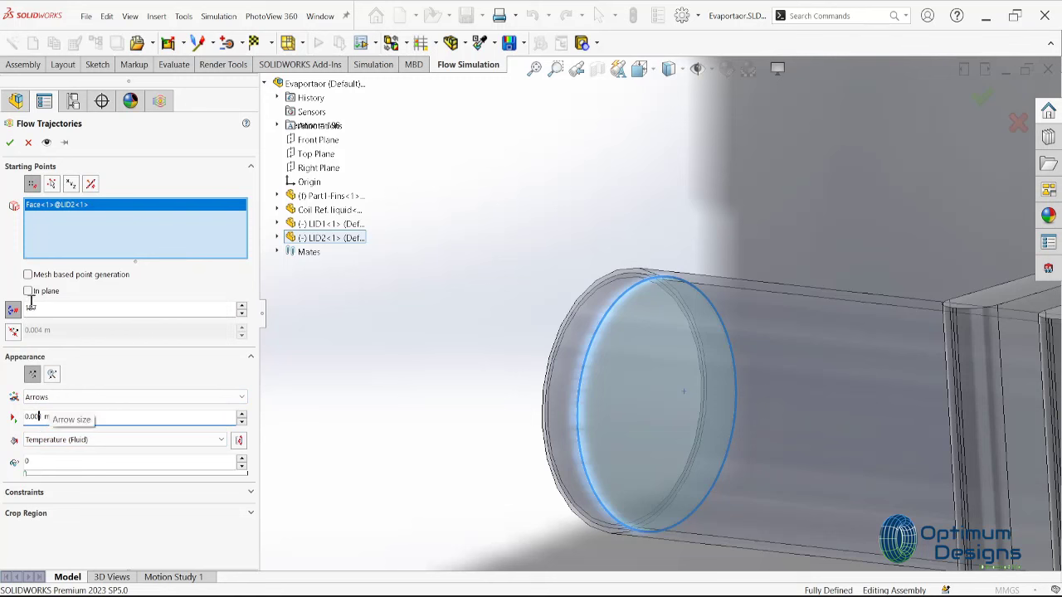
click(10, 142)
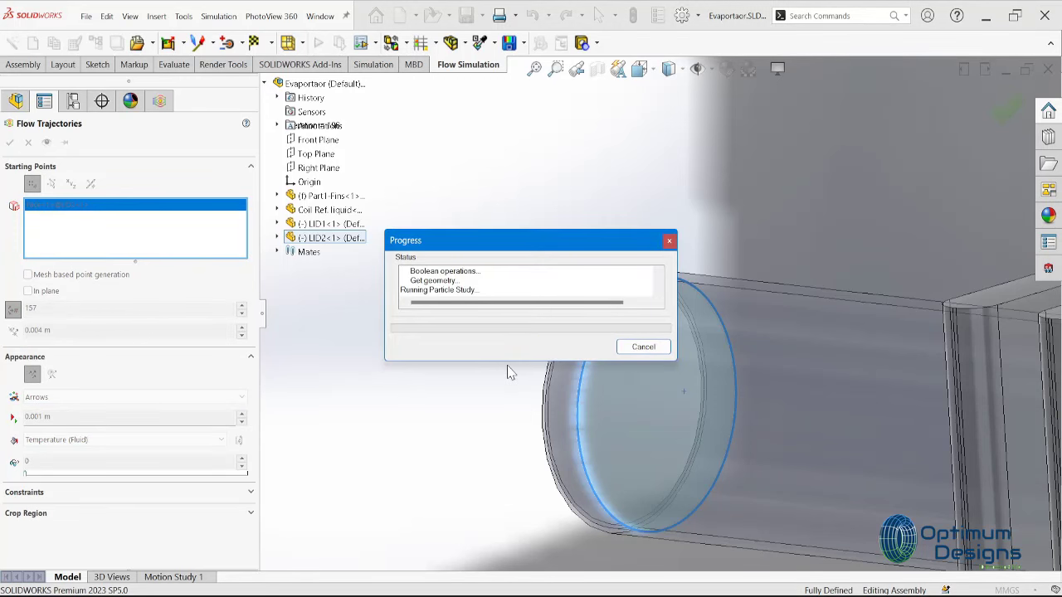
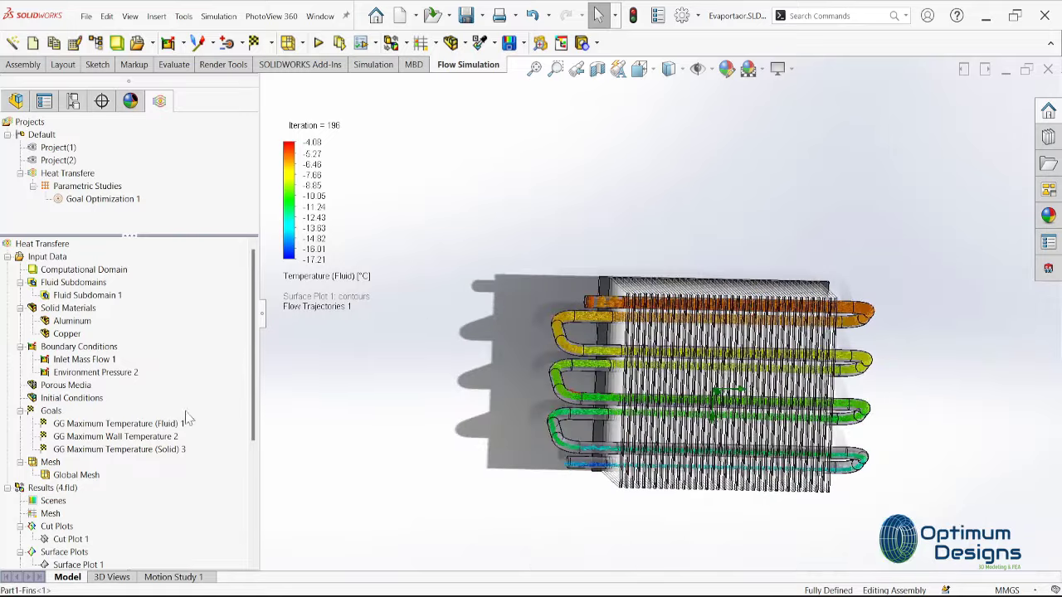
Play the Flow Trajectories 1 animation and zoom and orbit to view the fin block top.
scroll(73, 567, down, 3)
right_click(81, 527)
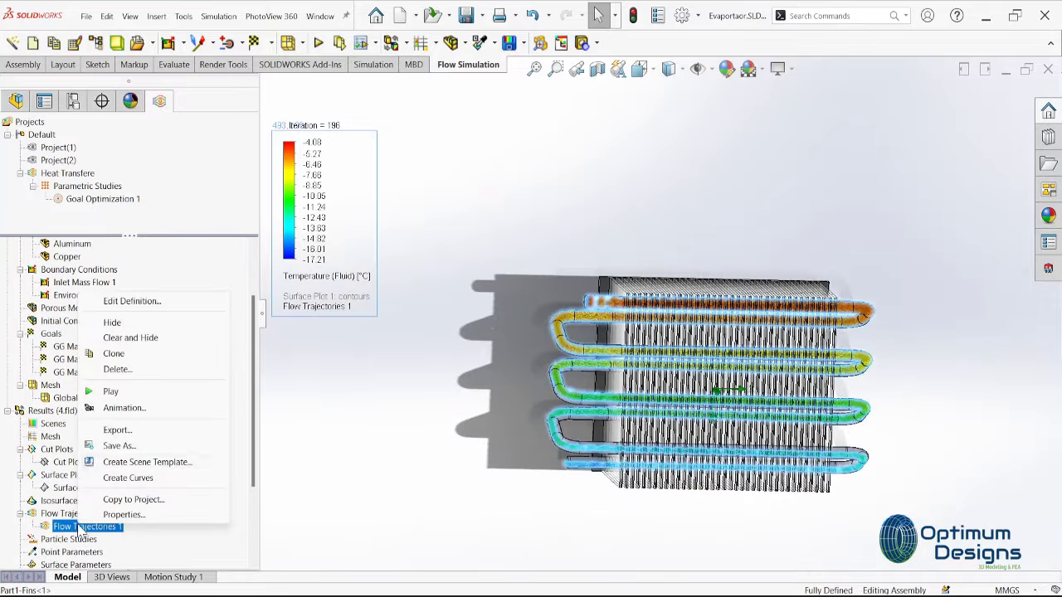
click(114, 393)
scroll(645, 320, down, 2)
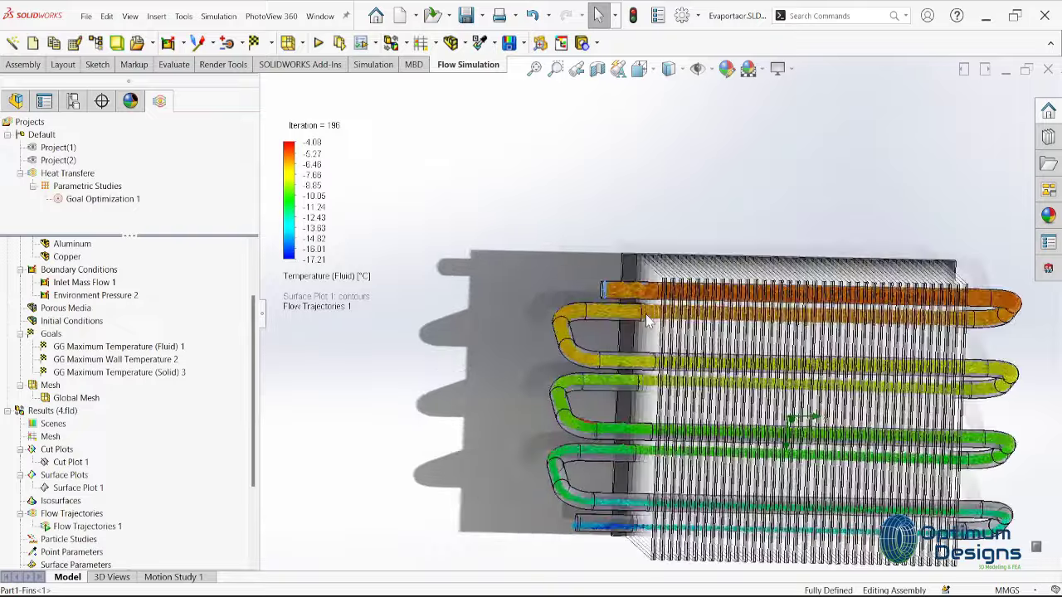
scroll(645, 320, down, 2)
scroll(632, 444, down, 4)
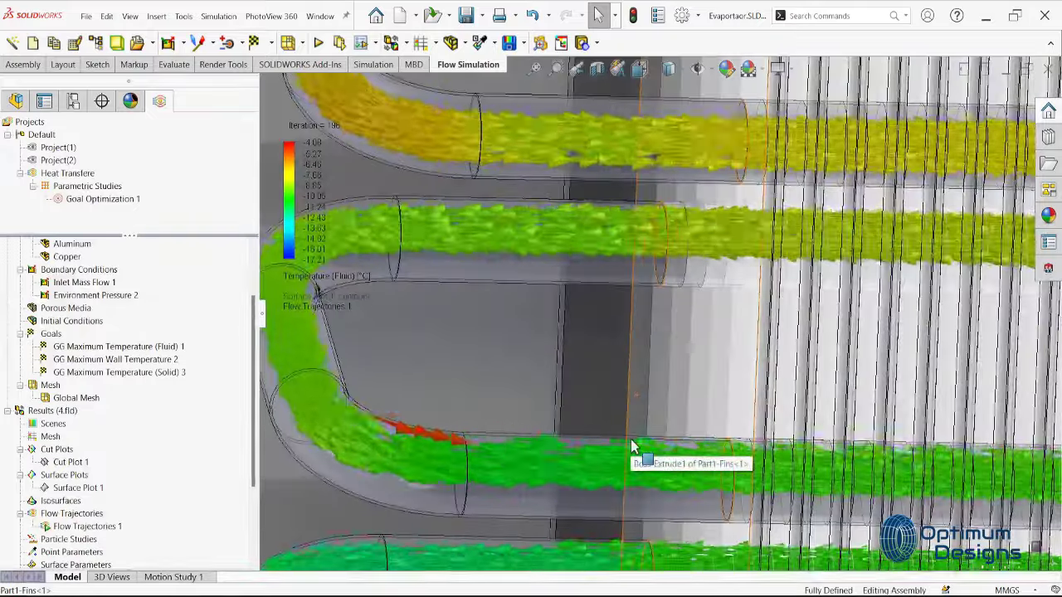
scroll(632, 446, up, 4)
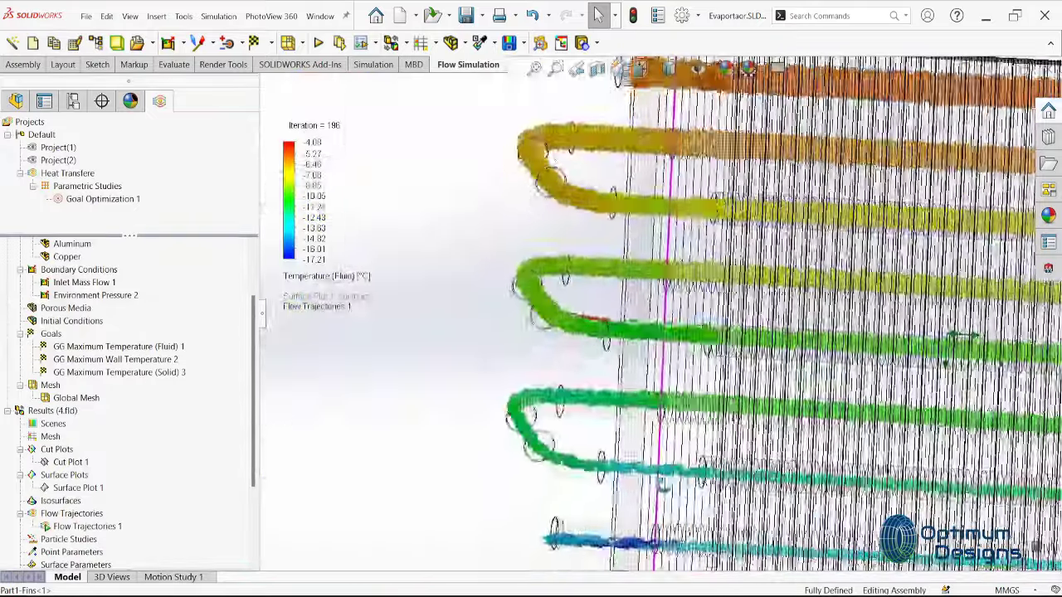
scroll(583, 539, down, 4)
scroll(639, 464, up, 3)
scroll(639, 464, up, 3)
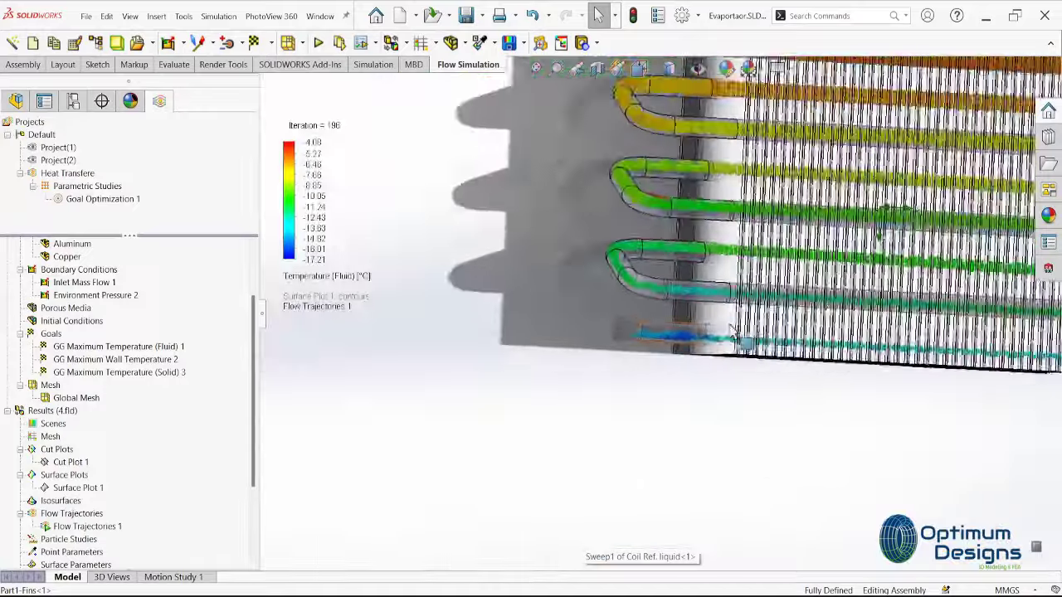
scroll(744, 313, up, 1)
middle_drag(745, 315, 667, 386)
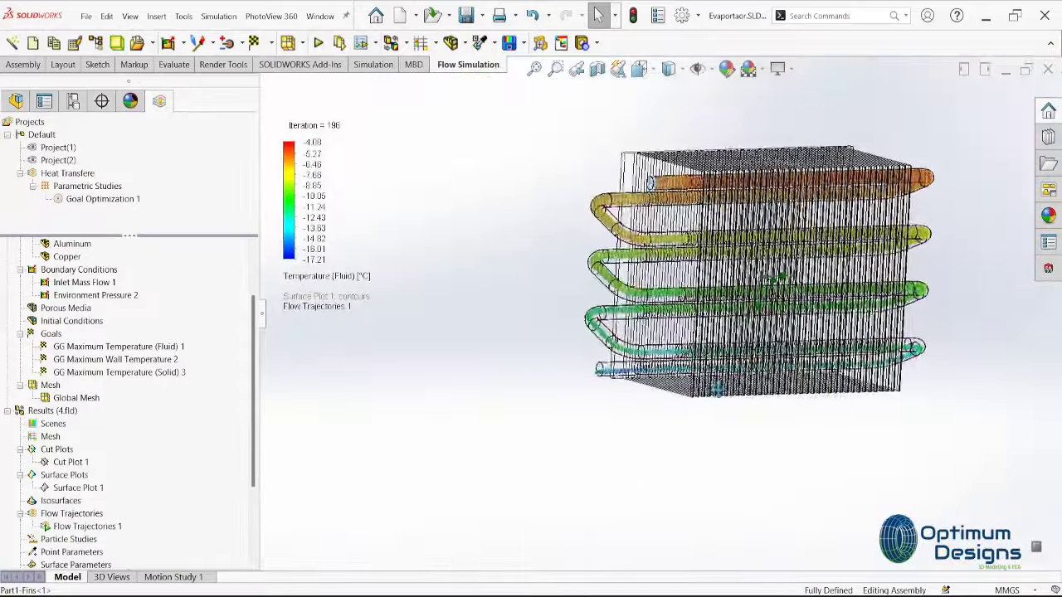
Stop the trajectories animation and inspect the evaporator from other angles.
right_click(87, 526)
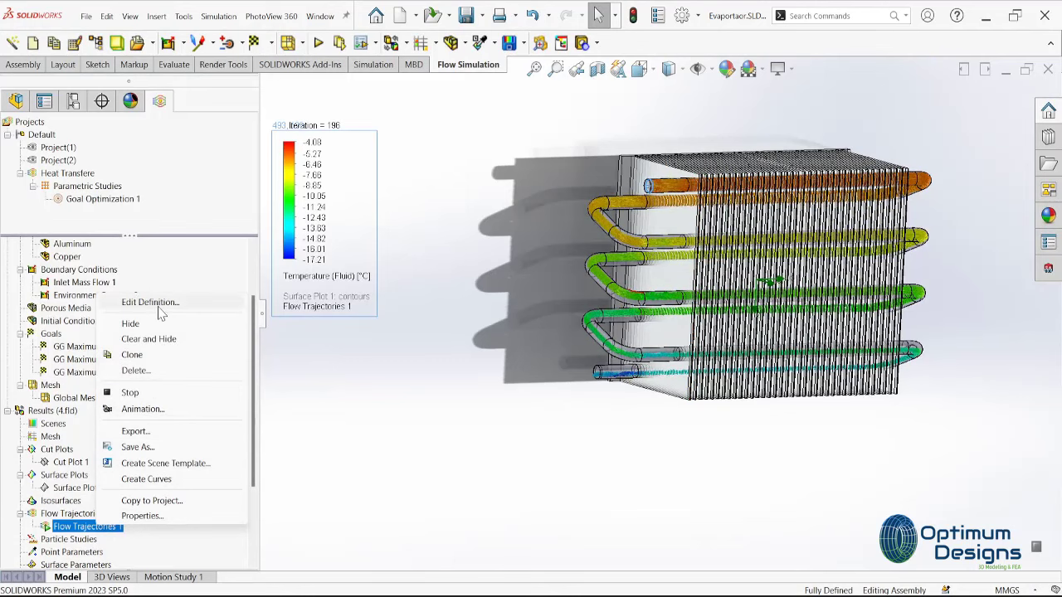
click(566, 454)
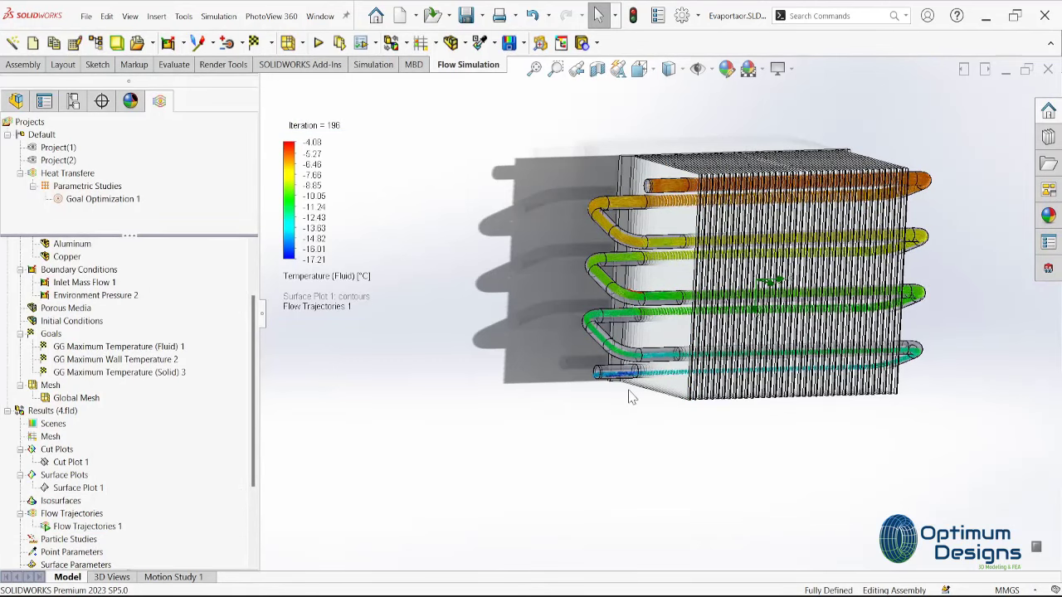
middle_drag(801, 435, 668, 436)
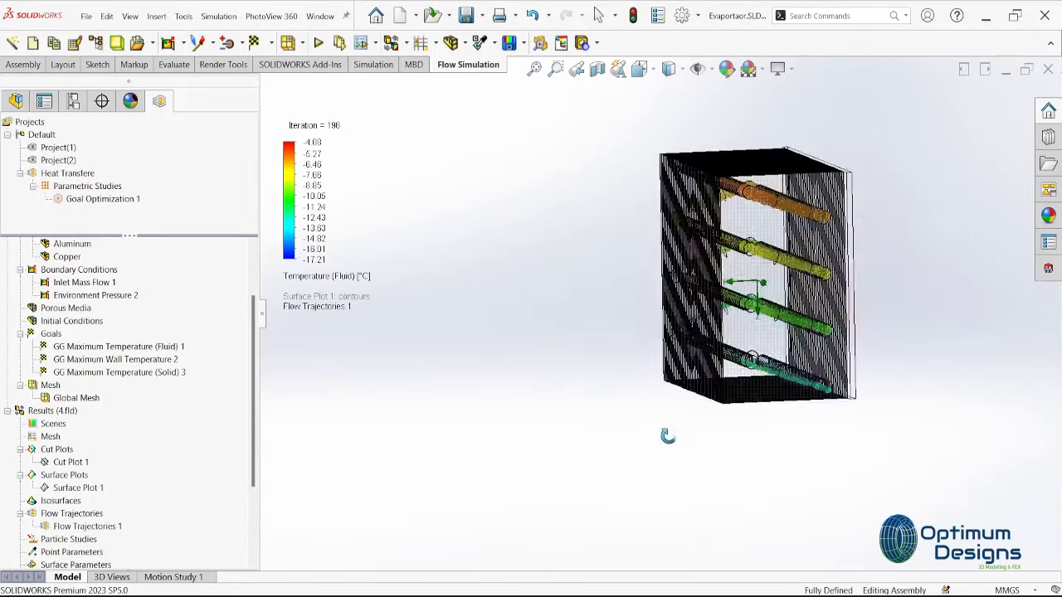
scroll(668, 435, down, 3)
scroll(758, 398, down, 2)
scroll(758, 365, down, 2)
scroll(749, 351, down, 3)
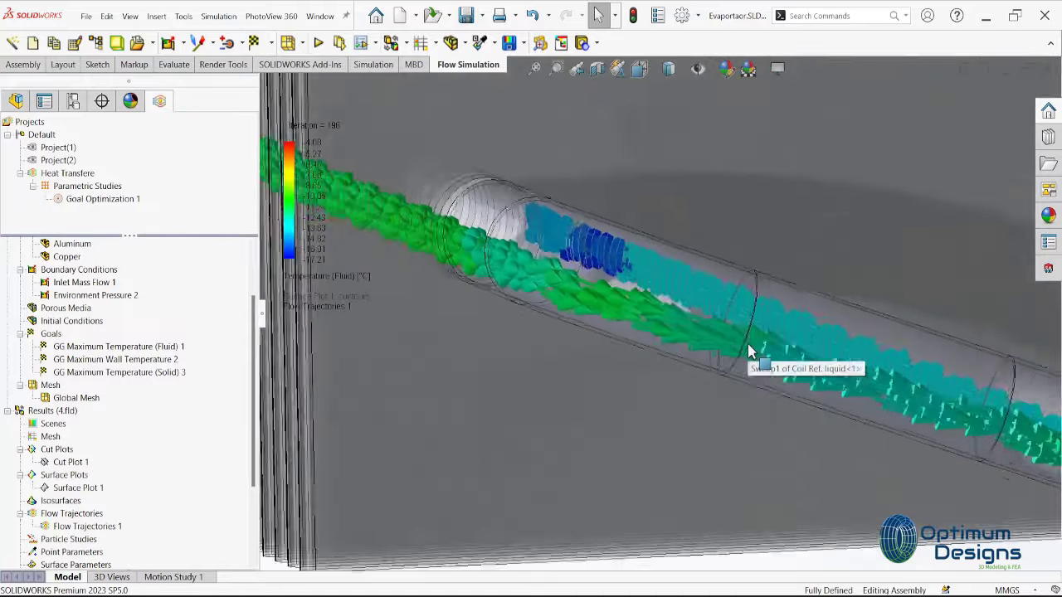
scroll(747, 351, up, 5)
scroll(747, 351, up, 3)
mouse_move(727, 373)
middle_down()
mouse_move(736, 414)
mouse_move(580, 332)
middle_up()
scroll(564, 328, down, 4)
scroll(531, 324, down, 4)
scroll(528, 323, down, 1)
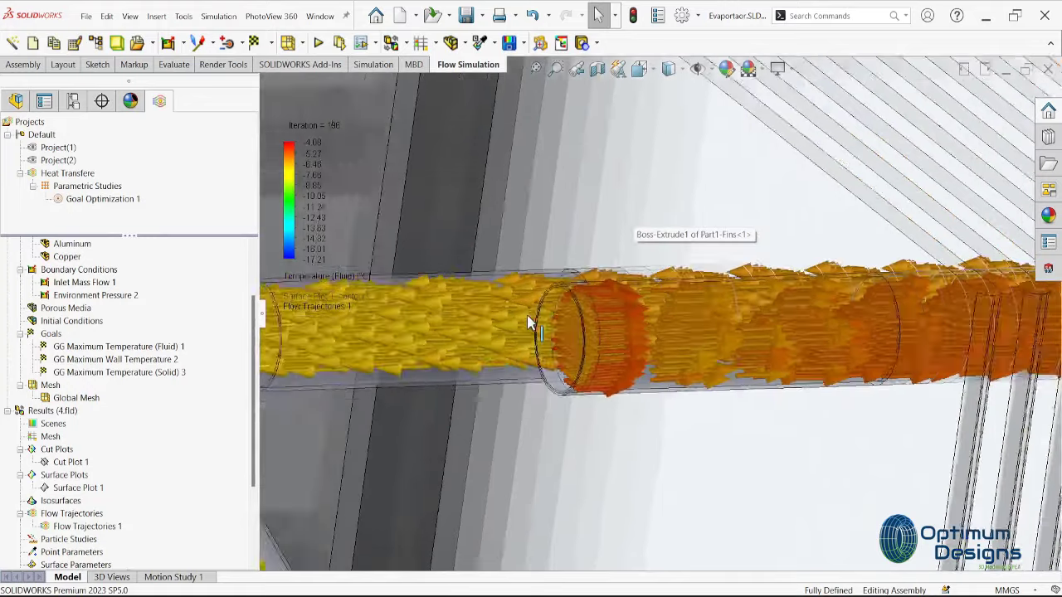
scroll(527, 323, up, 9)
Clear and hide Flow Trajectories 1, leaving the bare evaporator model.
right_click(109, 526)
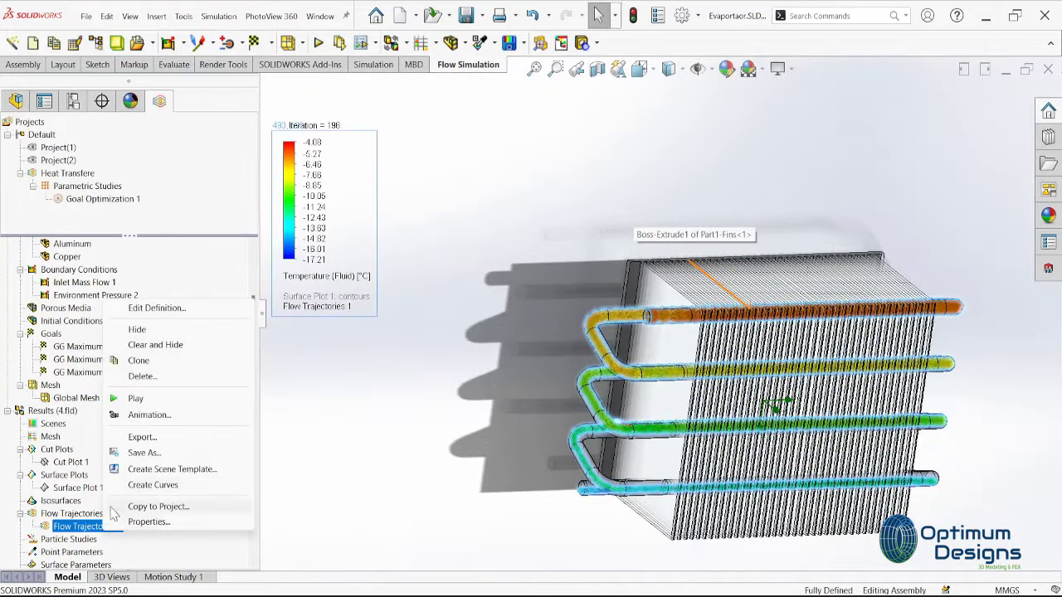
click(146, 345)
scroll(487, 355, up, 5)
middle_drag(486, 355, 512, 382)
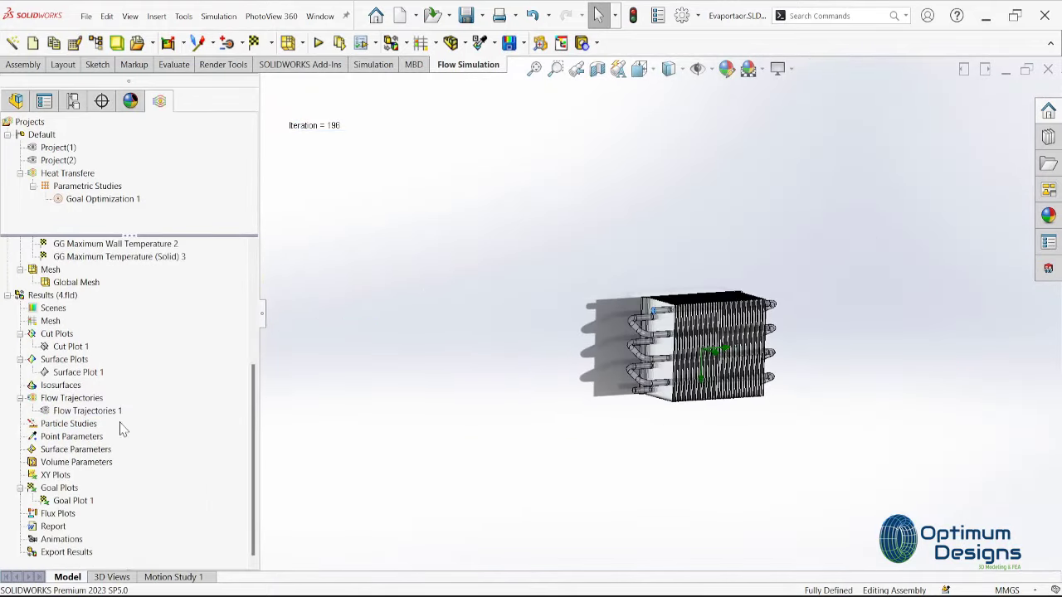
Insert a goal plot with all three temperature goals and show its summary table.
right_click(60, 495)
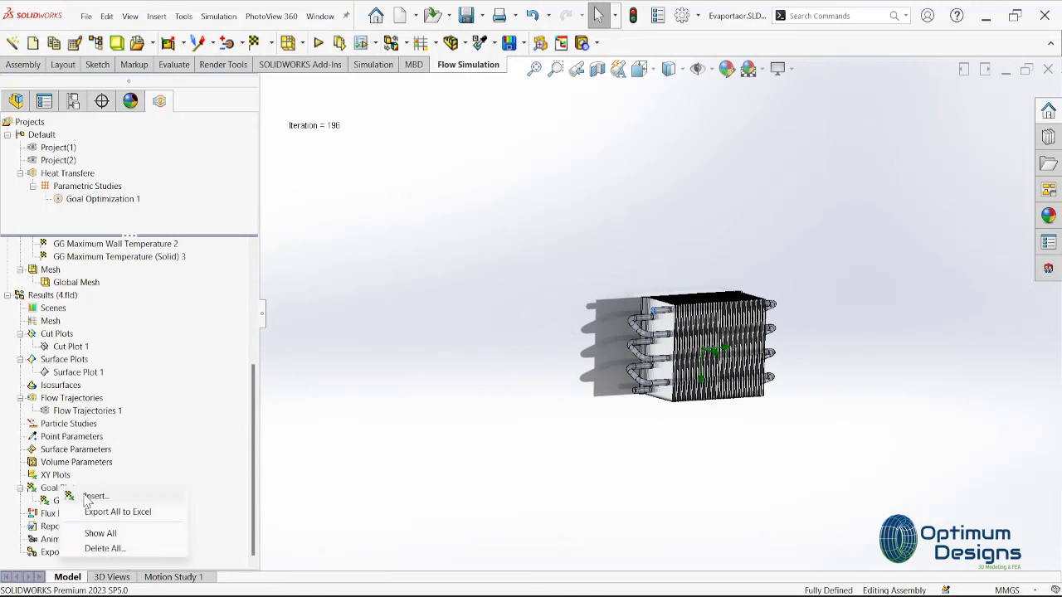
click(89, 498)
click(30, 205)
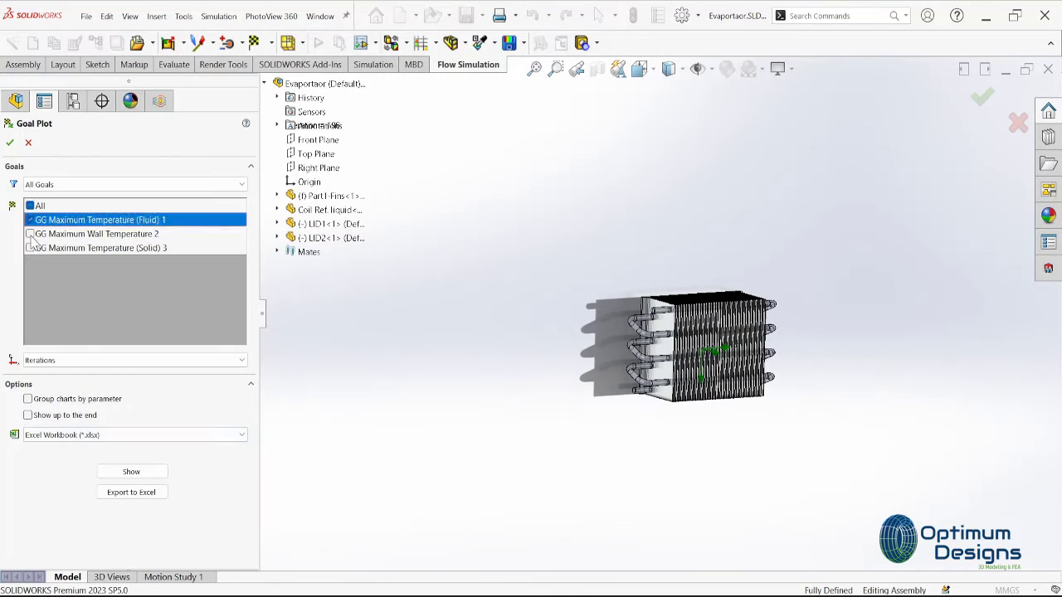
click(113, 477)
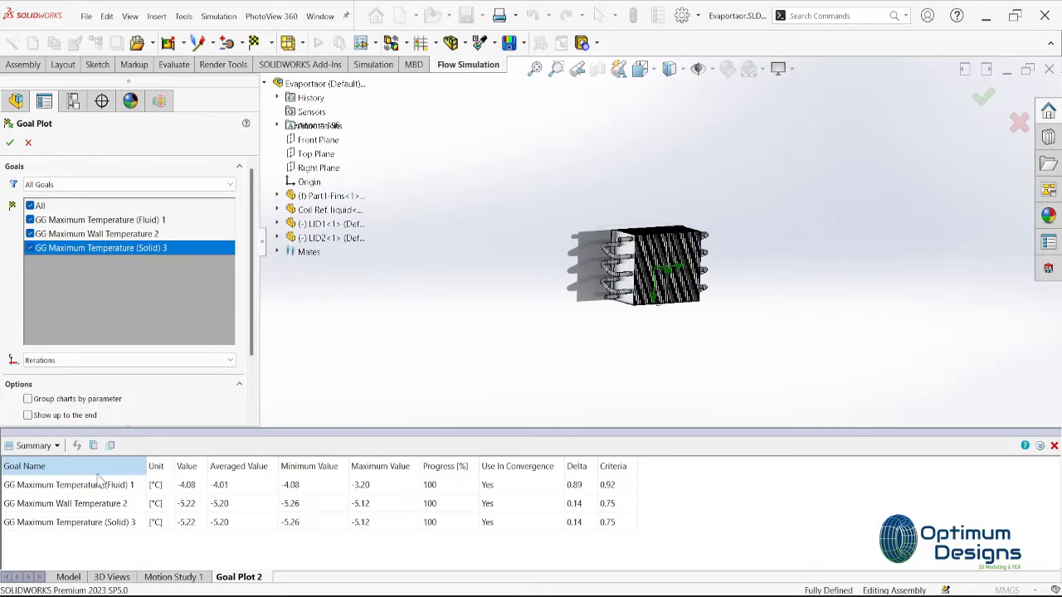
drag(146, 466, 216, 466)
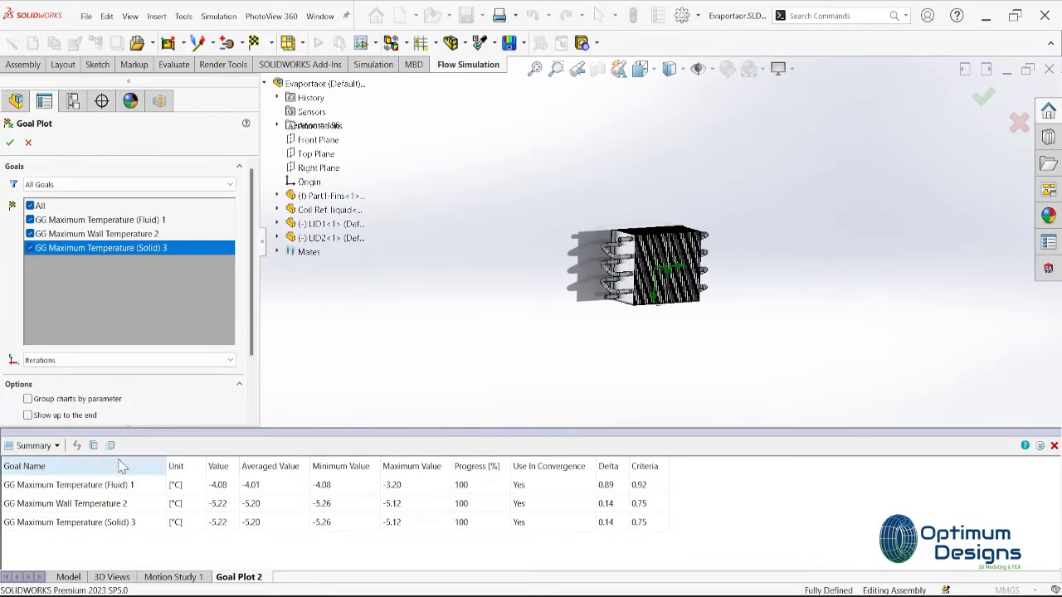
Switch the goal plot to History mode, enlarge the convergence plots, then collapse the pane.
click(33, 446)
click(41, 482)
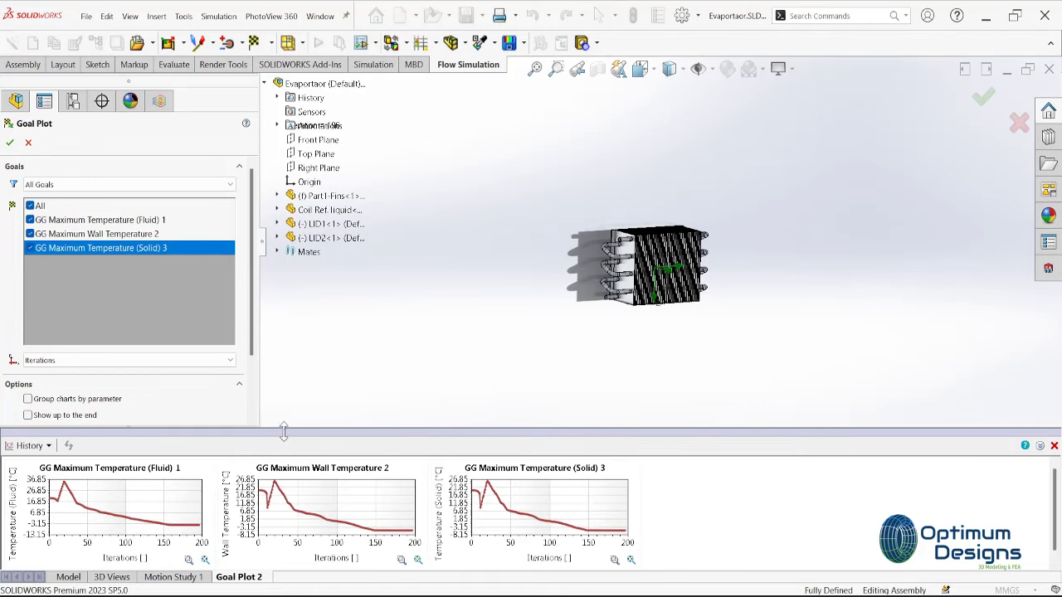
drag(282, 429, 285, 222)
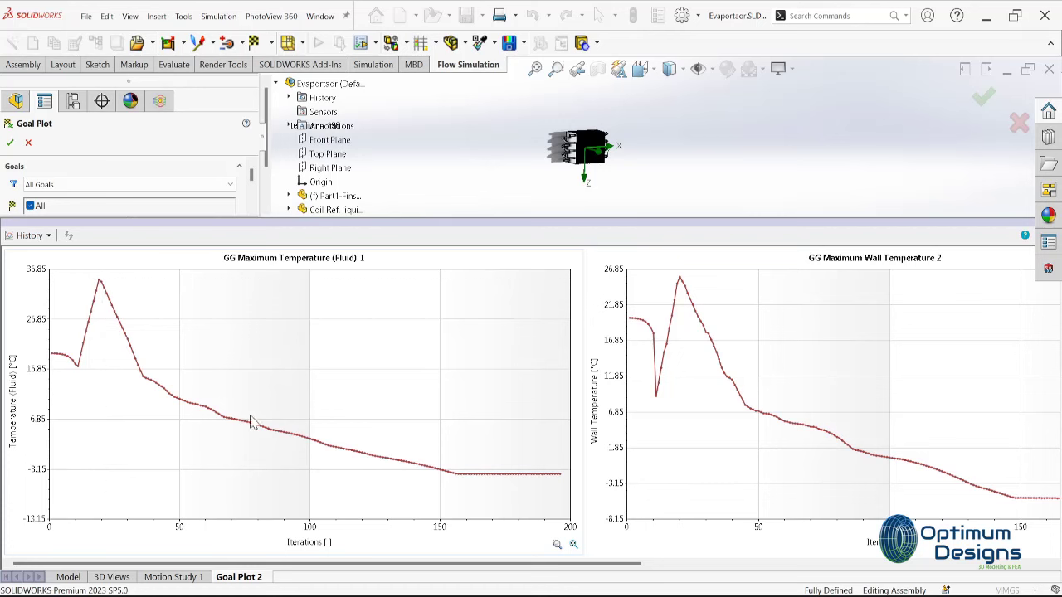
drag(523, 564, 928, 557)
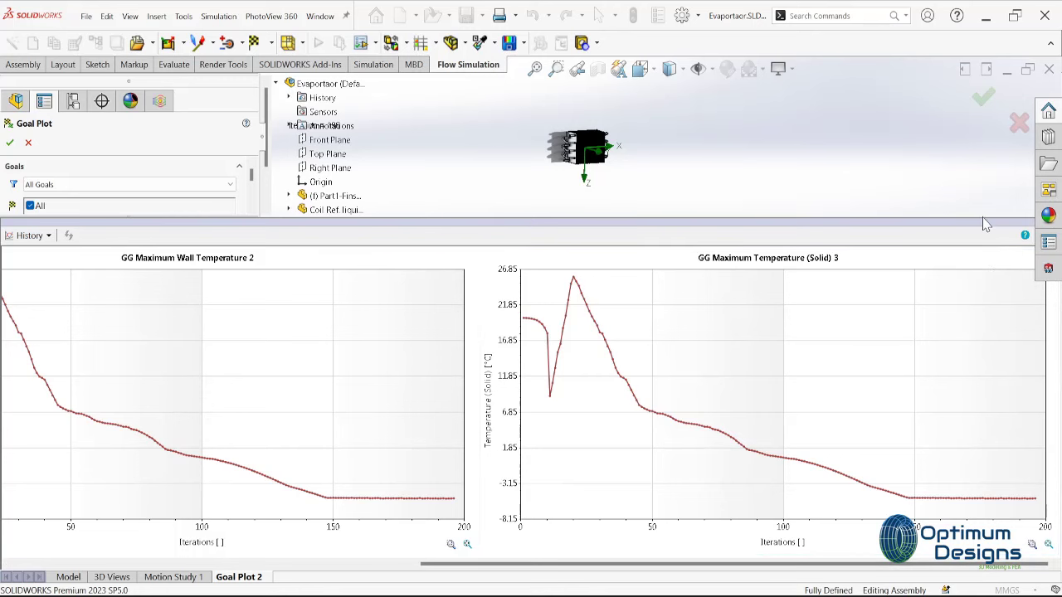
drag(985, 224, 985, 355)
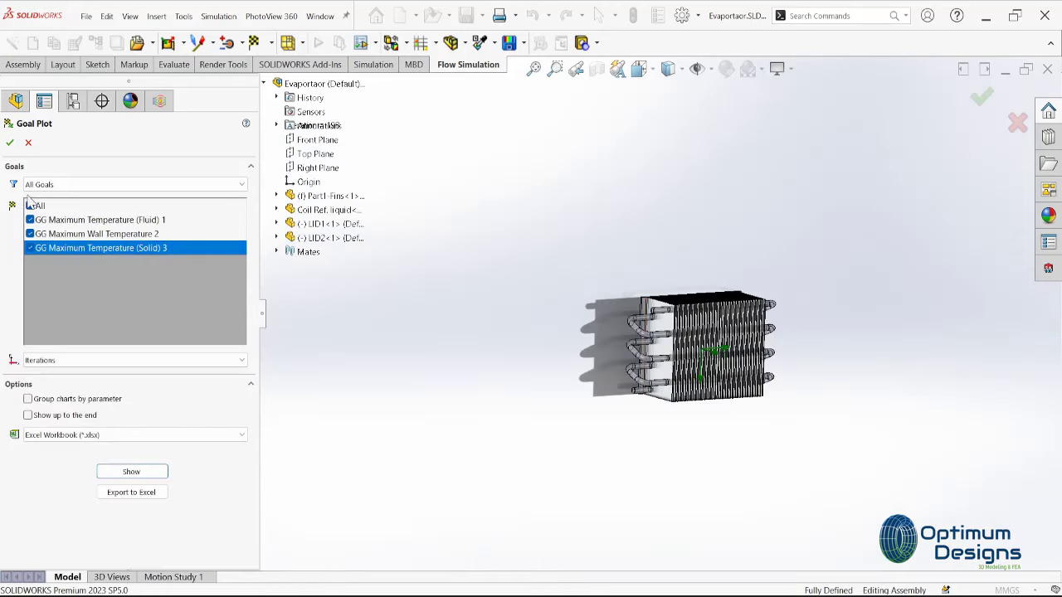
Close the goal plot settings and collapse the Goal, Cut, Surface Plots and Flow Trajectories folders.
click(10, 145)
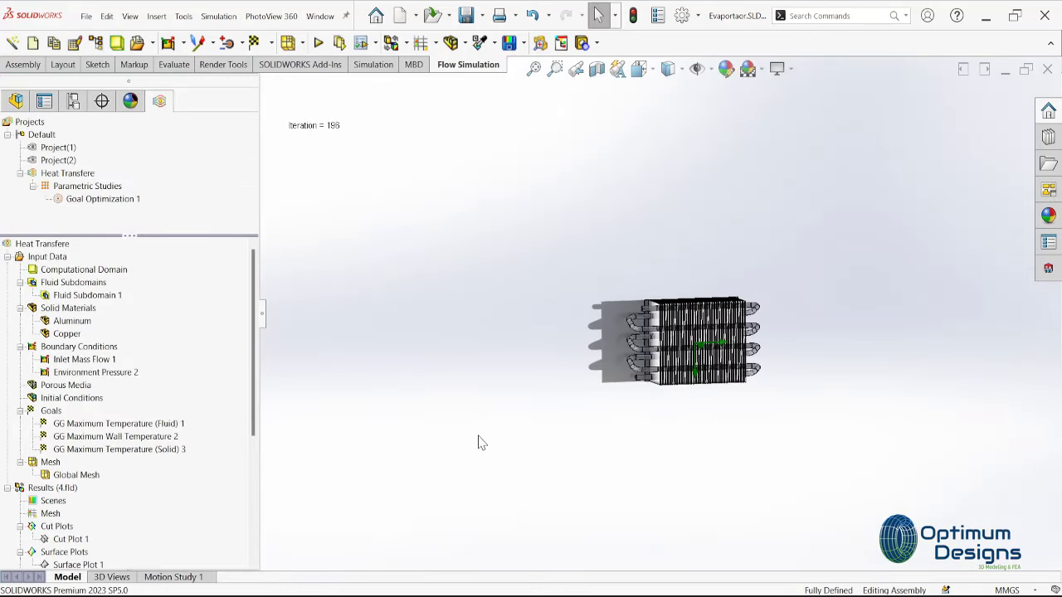
scroll(149, 498, down, 3)
scroll(149, 497, down, 2)
scroll(149, 497, down, 1)
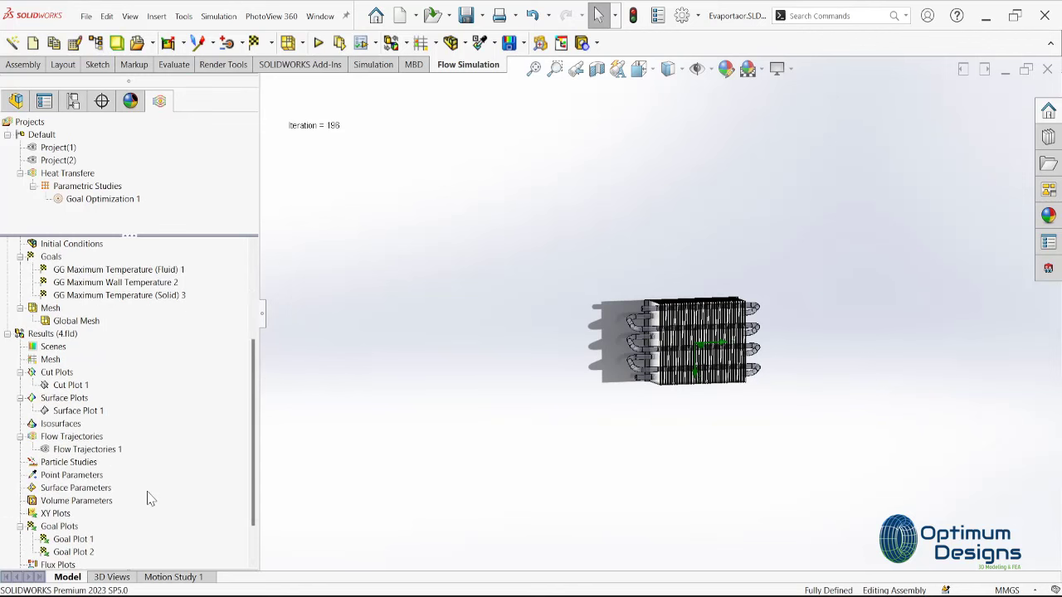
scroll(150, 498, down, 1)
click(20, 489)
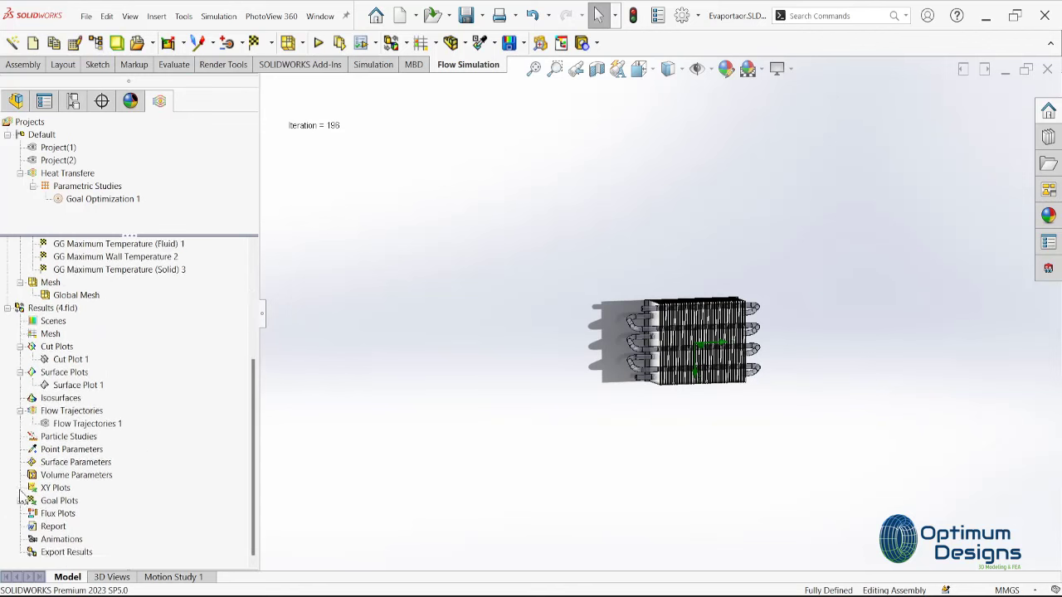
click(20, 347)
click(20, 372)
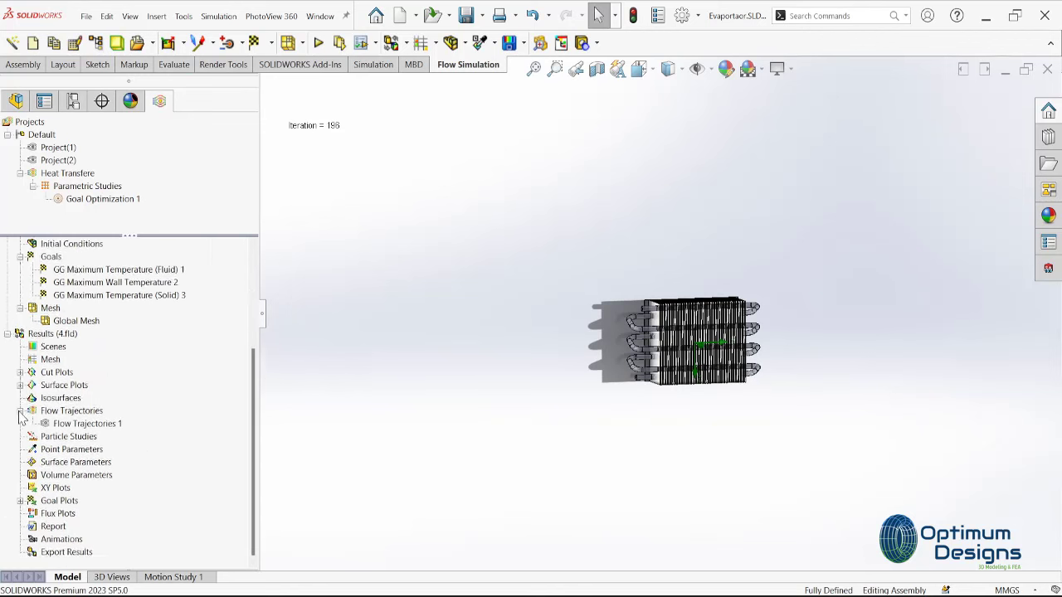
click(20, 411)
scroll(98, 280, up, 1)
scroll(97, 279, up, 3)
Create a new parametric study on Heat Transfer with GG Maximum Wall Temperature 2 as output.
right_click(58, 257)
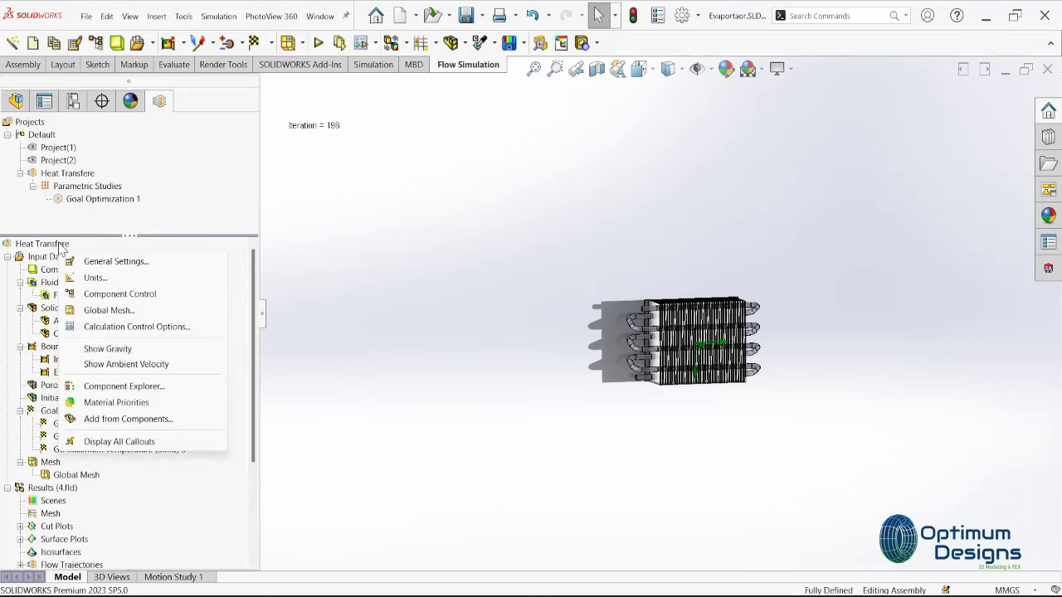
right_click(60, 244)
click(120, 268)
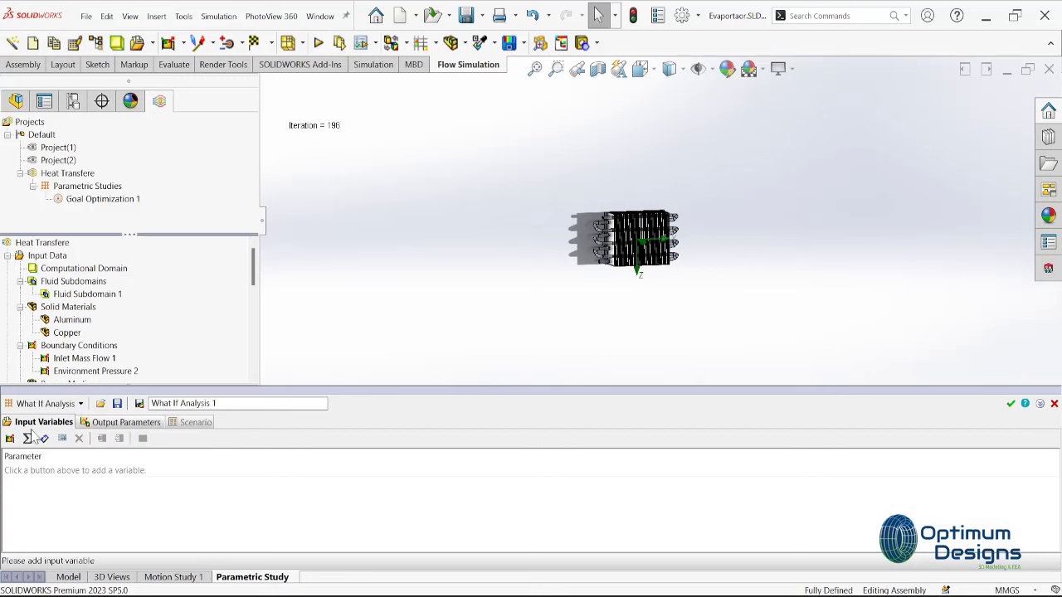
click(86, 426)
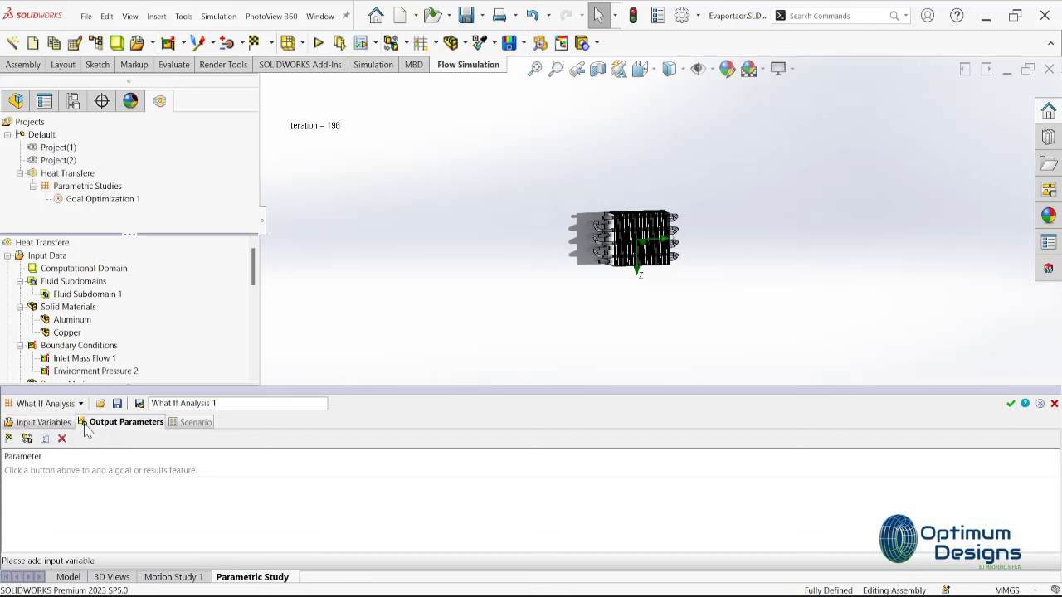
click(7, 438)
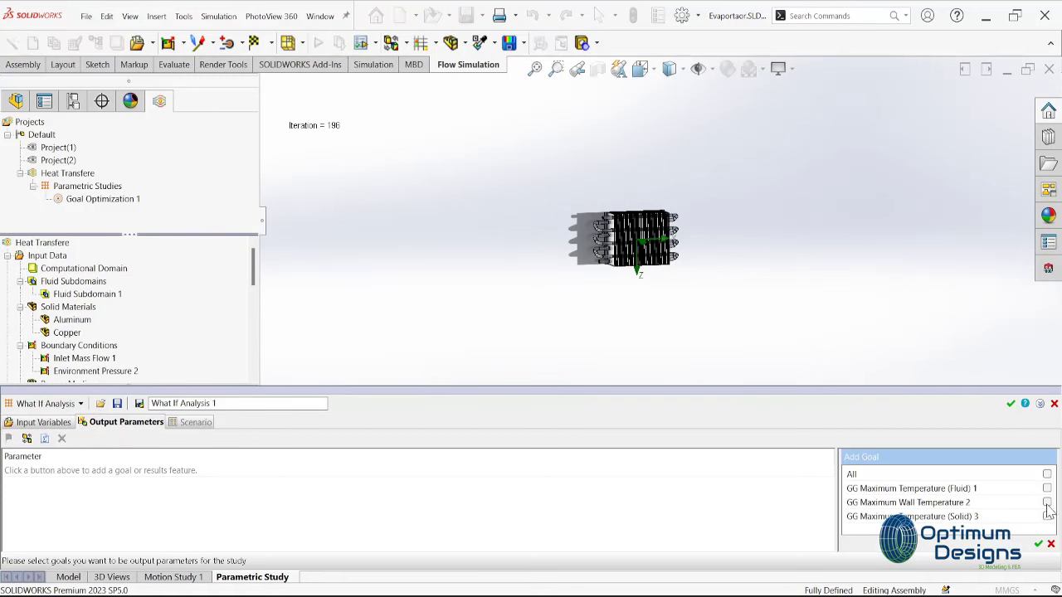
click(1044, 542)
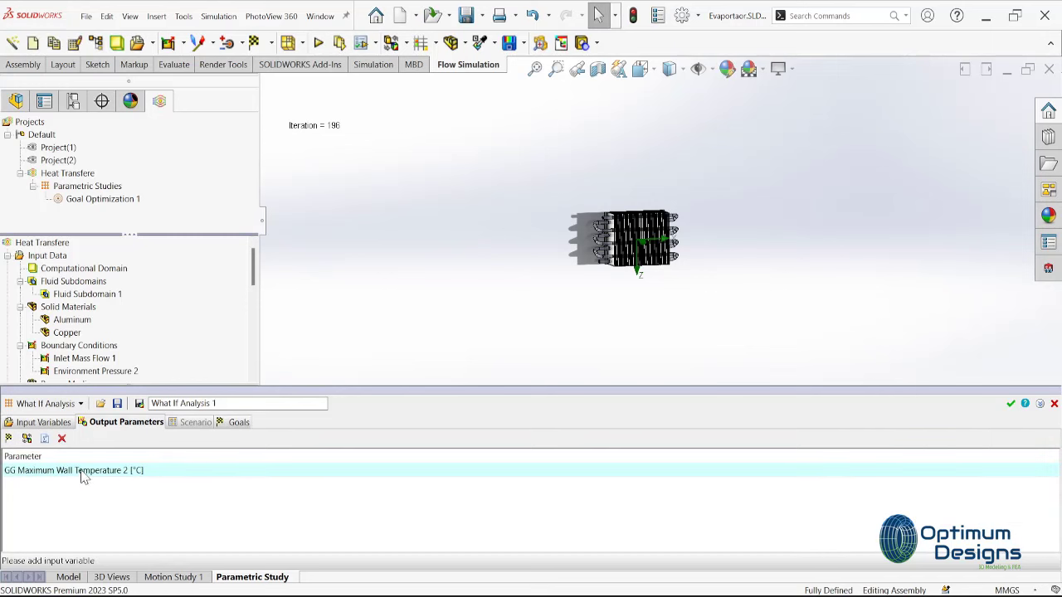
click(235, 422)
click(120, 424)
right_click(101, 476)
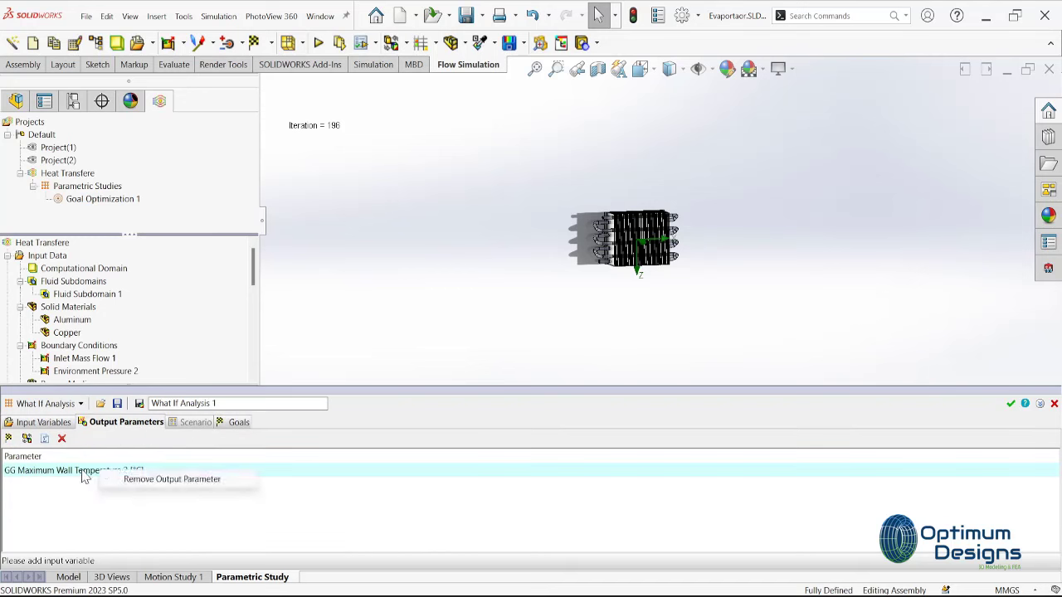
click(82, 477)
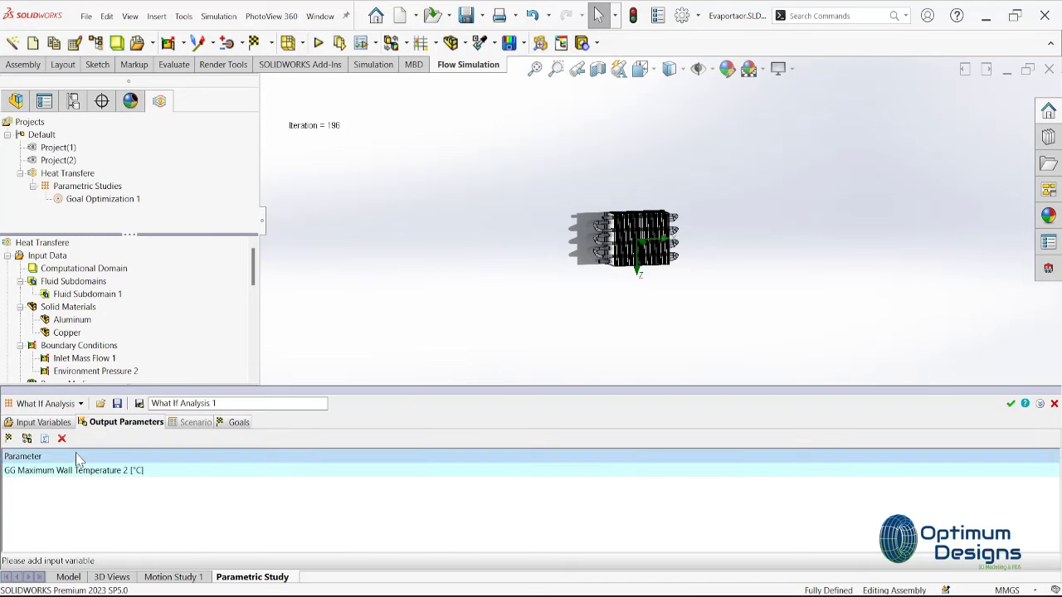
click(26, 439)
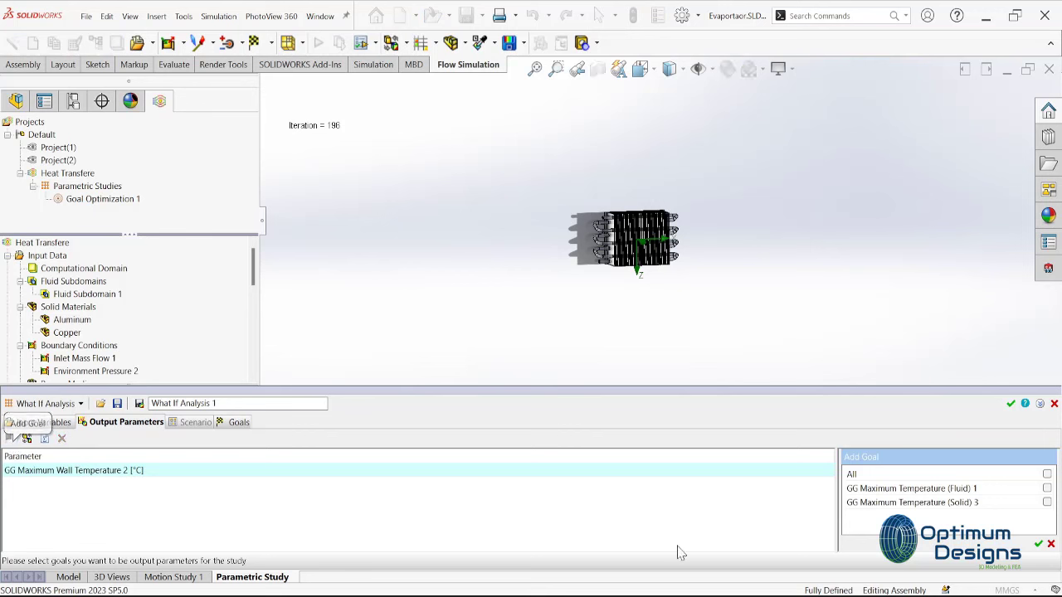
click(1050, 543)
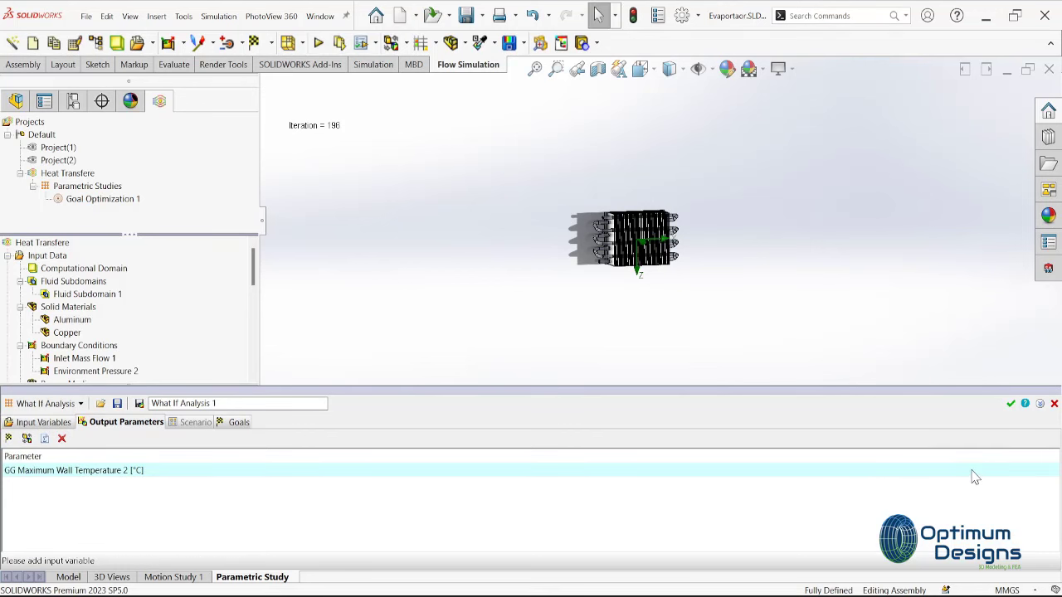
Add the inlet mass flow rate as input variable and review the Design Point 1 scenario.
click(45, 423)
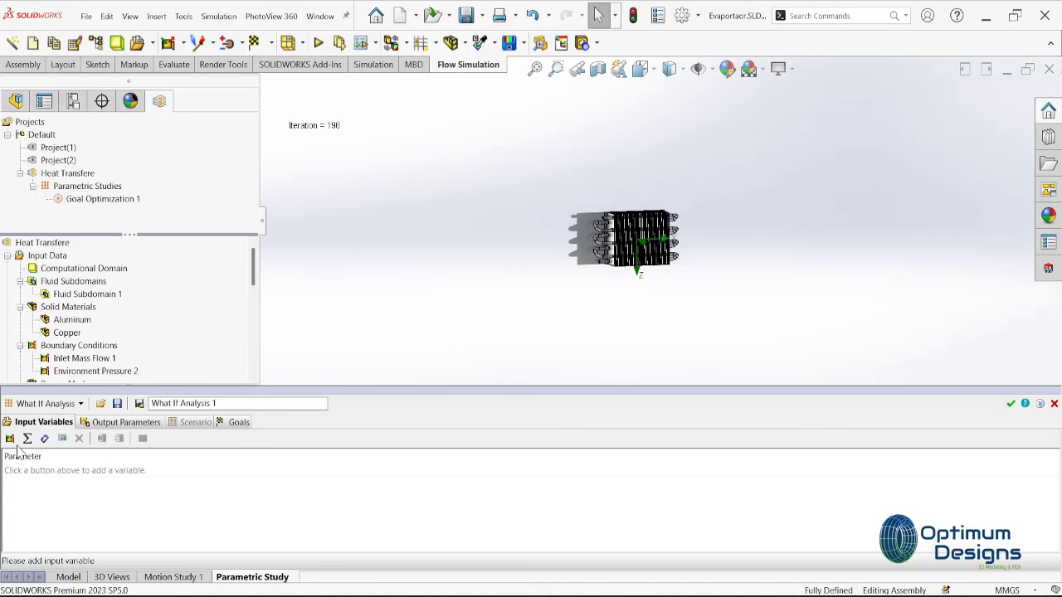
click(10, 439)
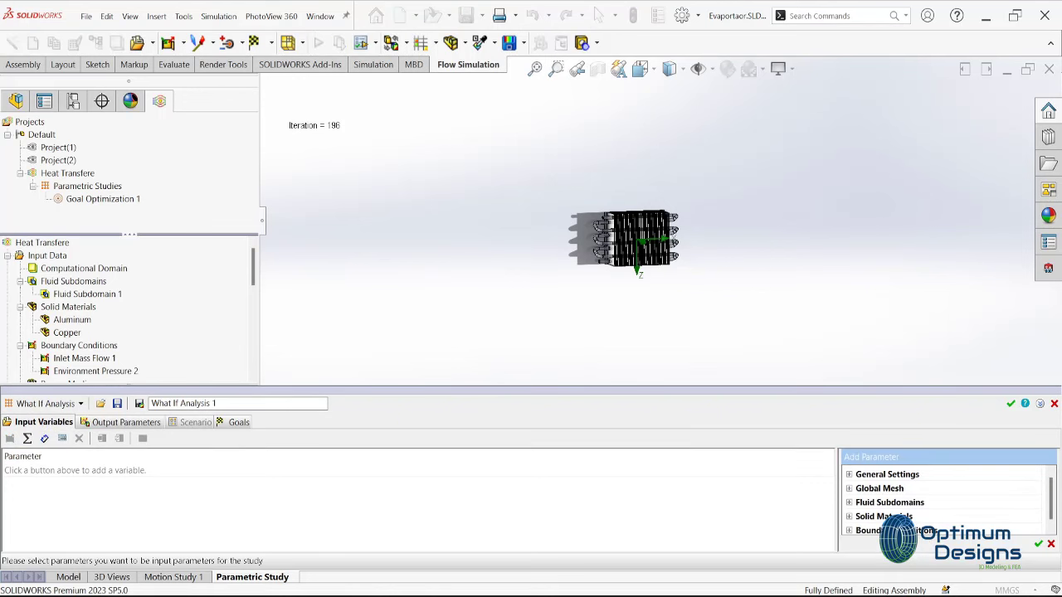
drag(1052, 504, 1055, 525)
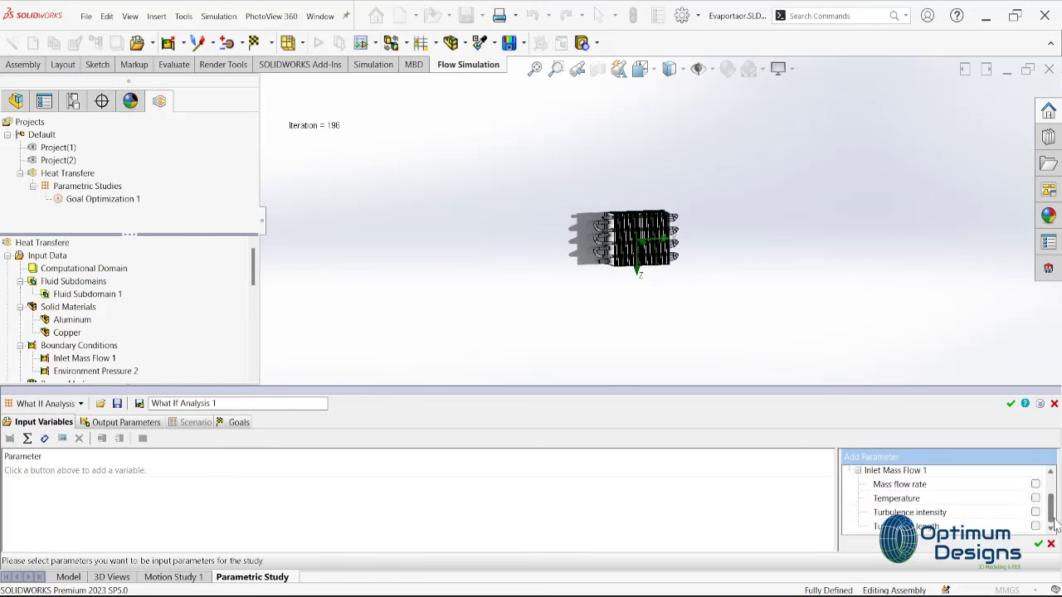
click(1035, 485)
click(1038, 544)
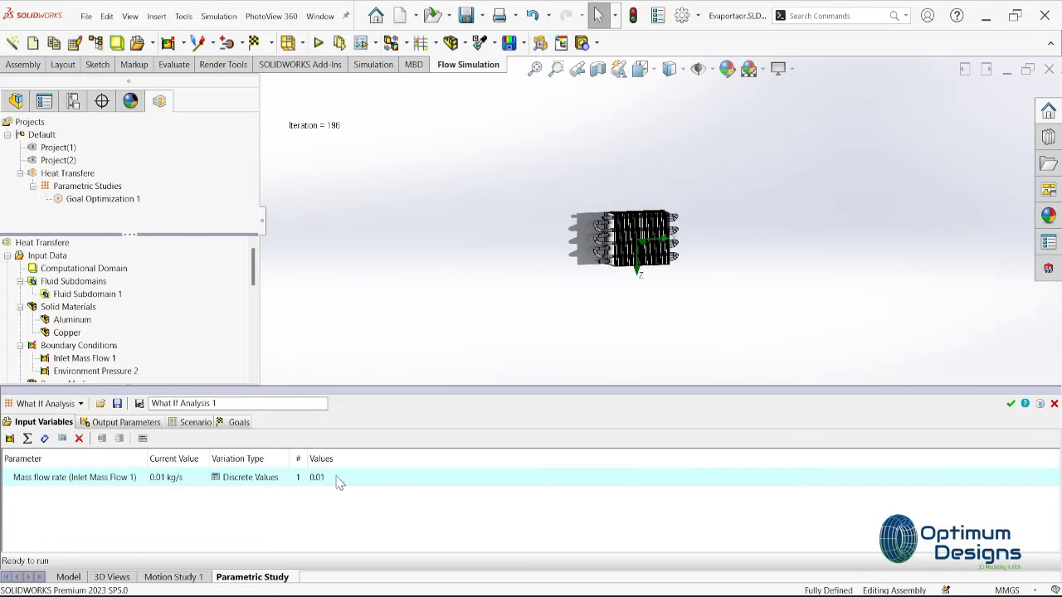
click(1050, 547)
click(146, 425)
click(196, 422)
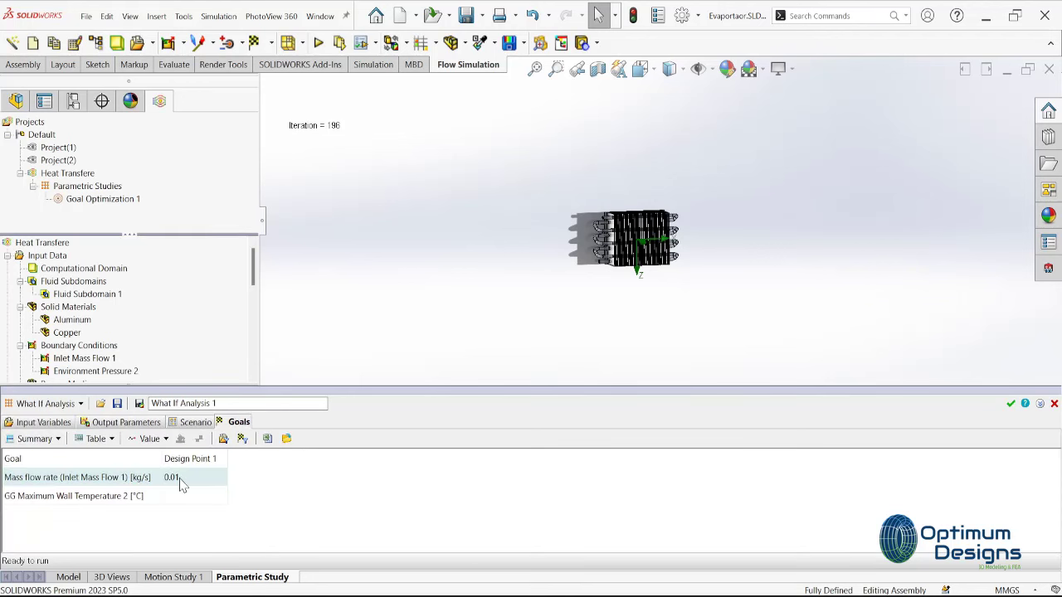
click(180, 481)
Make the study a Goal Optimization with GG Maximum Wall Temperature 2 as criterion.
click(74, 404)
click(37, 436)
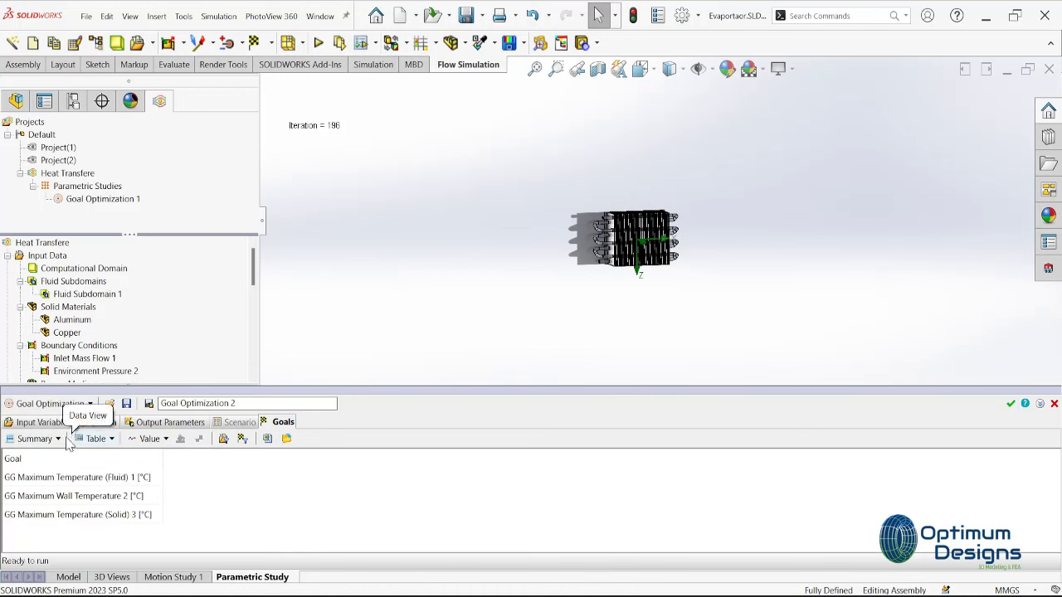
click(103, 422)
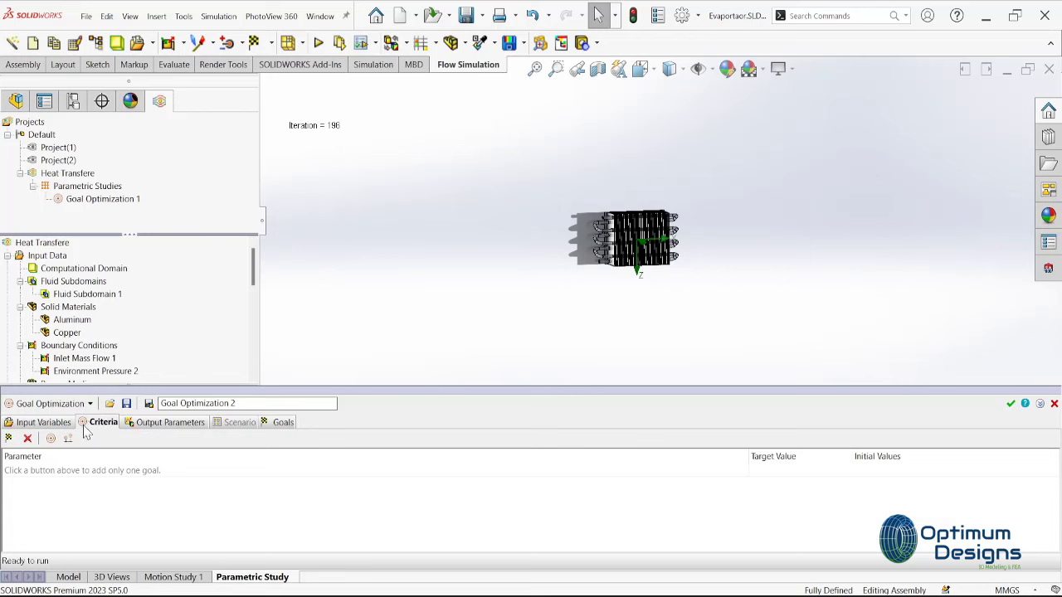
click(9, 438)
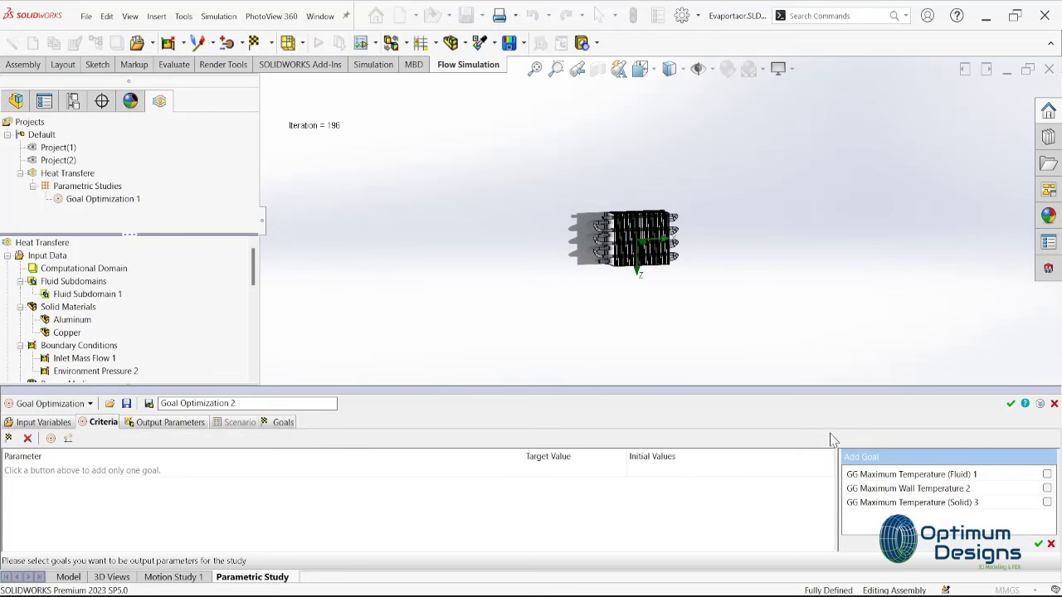
click(1047, 488)
click(1038, 543)
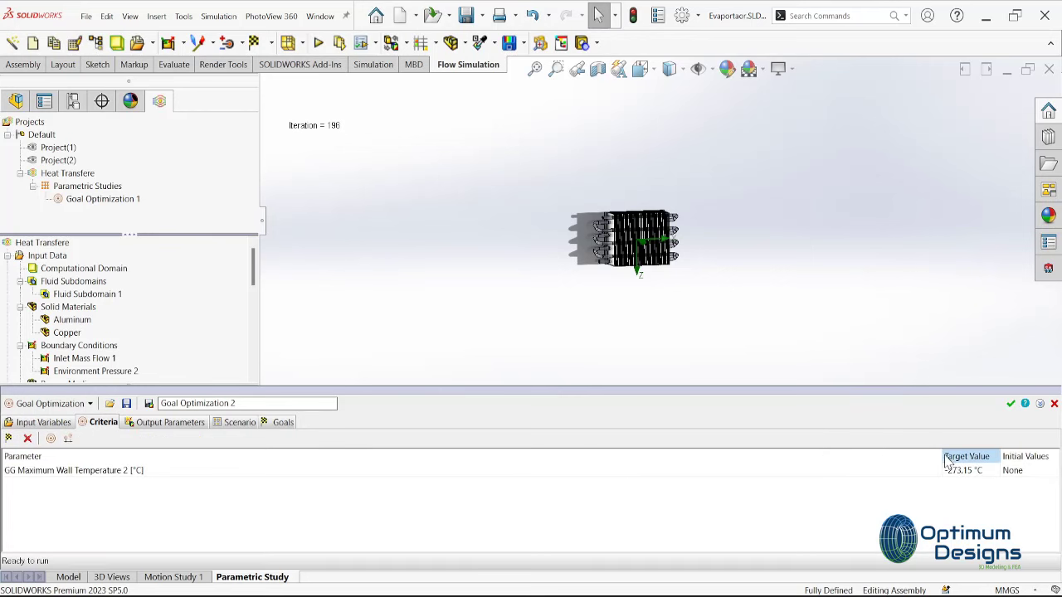
Set the wall temperature criterion's target value to 25 °C.
click(188, 475)
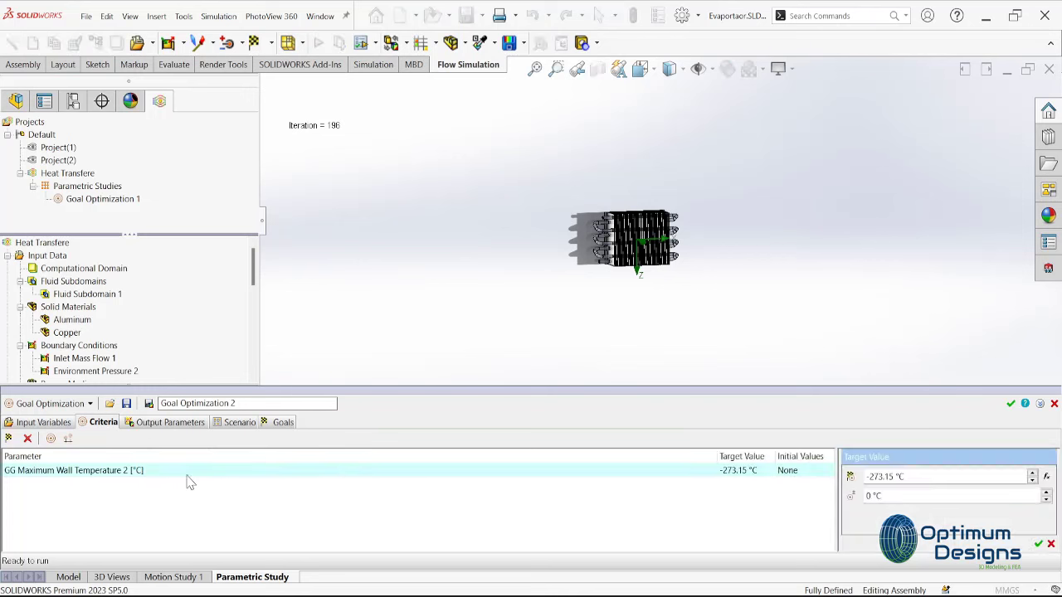
click(886, 478)
click(879, 495)
click(889, 477)
key(BackSpace)
key(BackSpace)
key(BackSpace)
key(BackSpace)
key(BackSpace)
text(2)
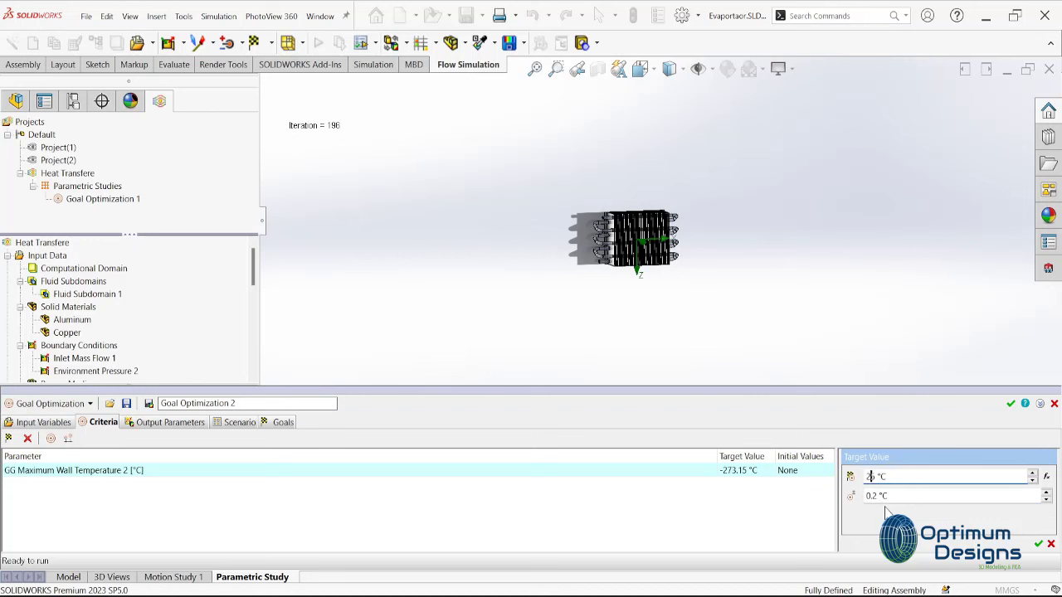
click(1037, 543)
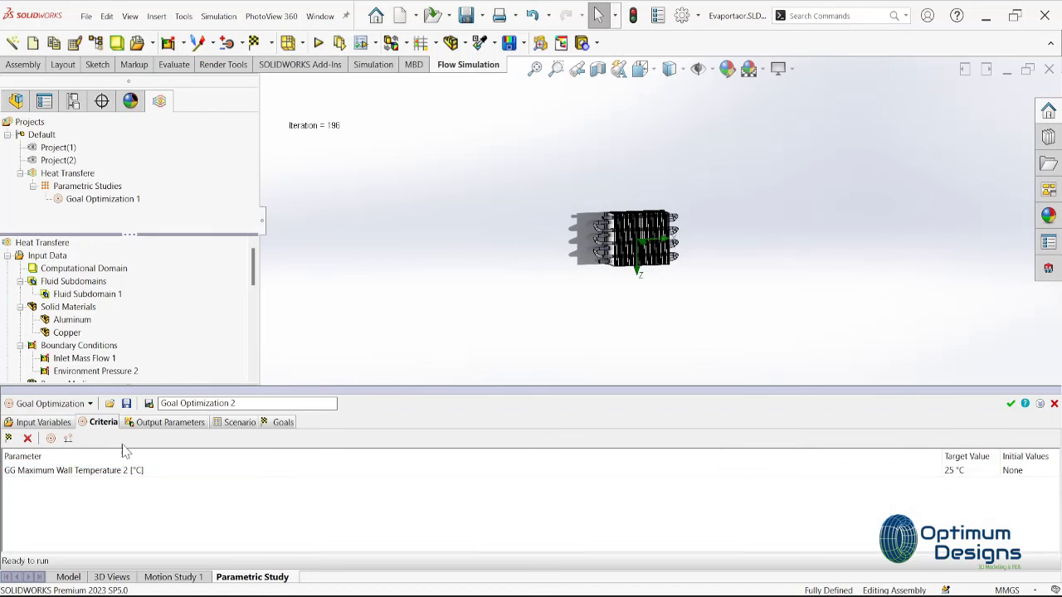
click(171, 422)
click(239, 422)
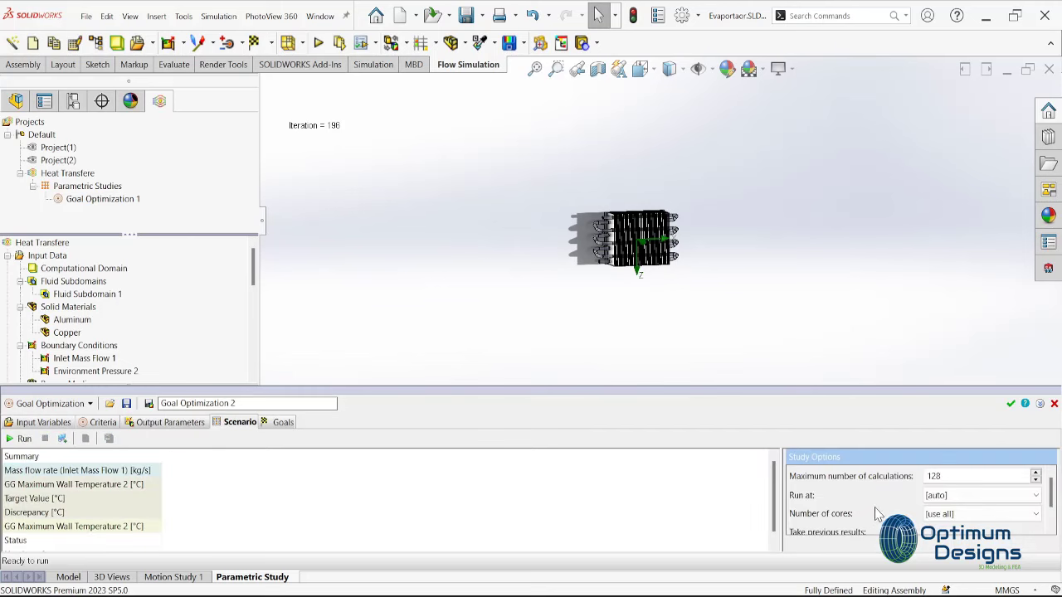
mouse_move(1051, 498)
scroll(1052, 495, down, 3)
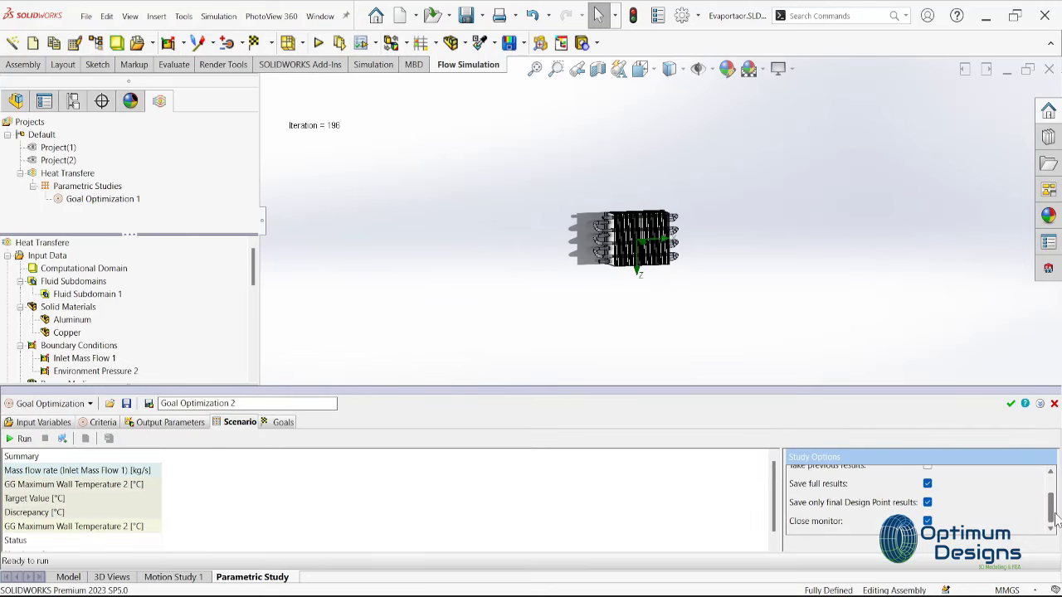
click(280, 423)
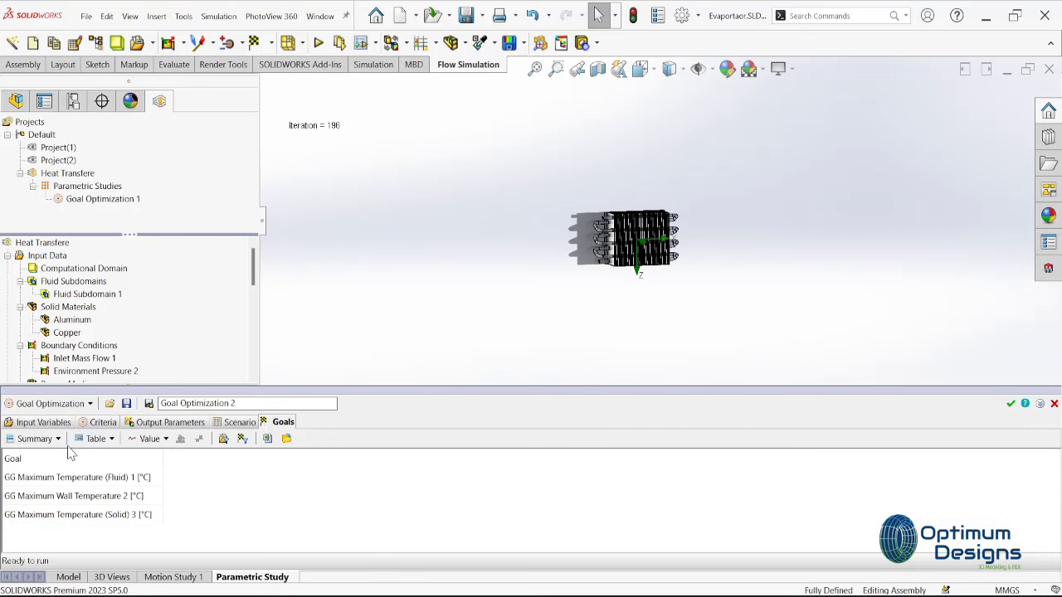
click(40, 422)
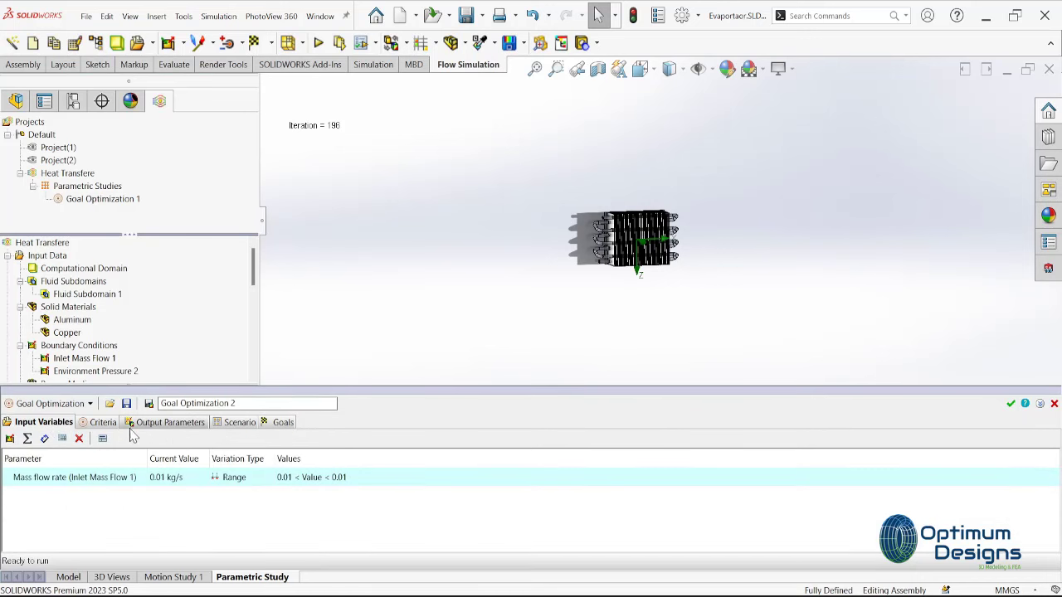
click(106, 423)
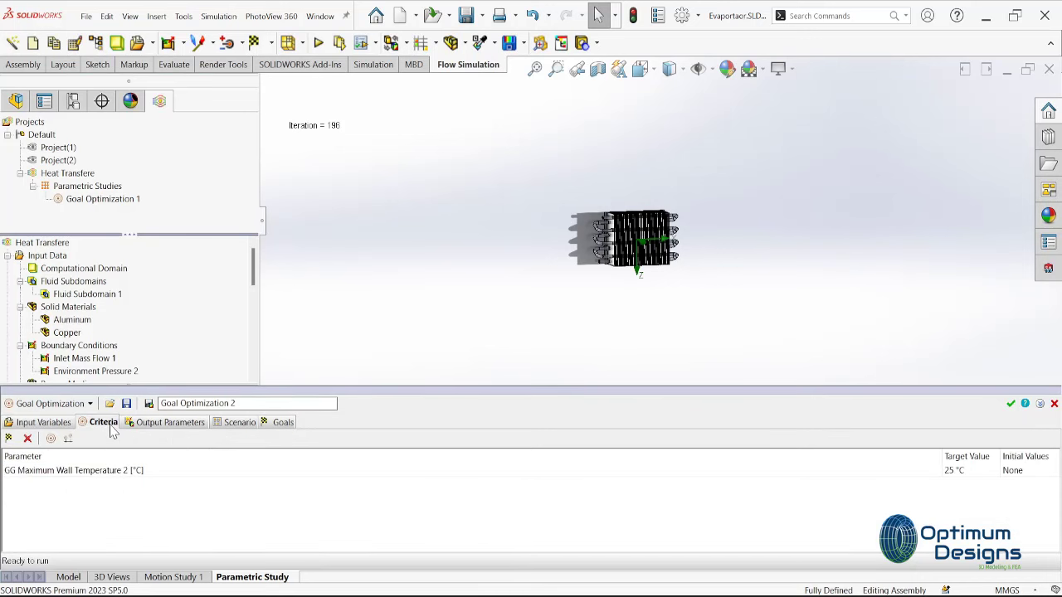
click(1011, 404)
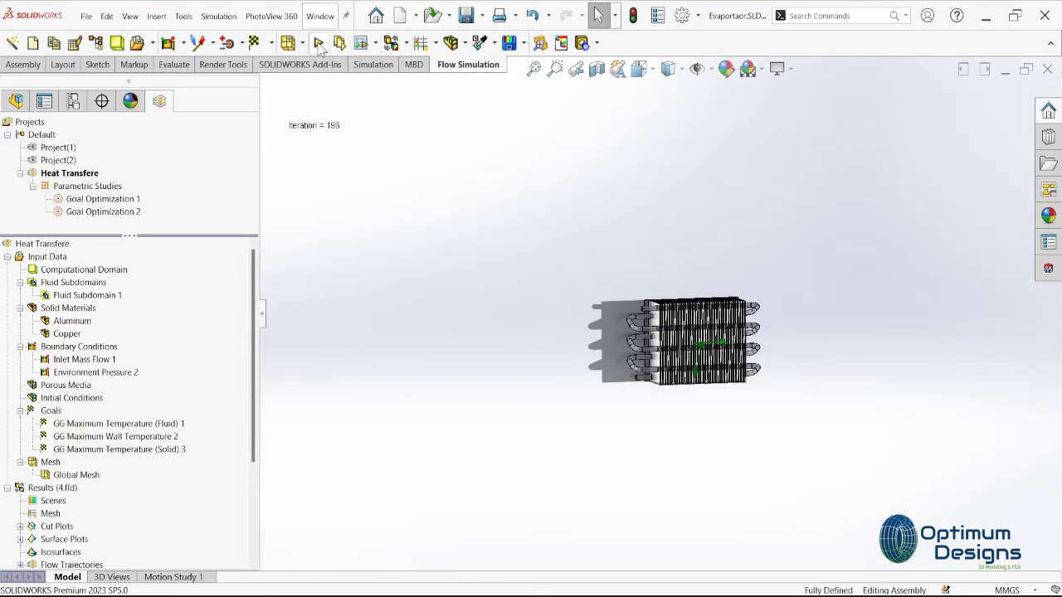
Continue the Heat Transfere calculation on this computer, then close the finished solver at 196 iterations.
click(319, 43)
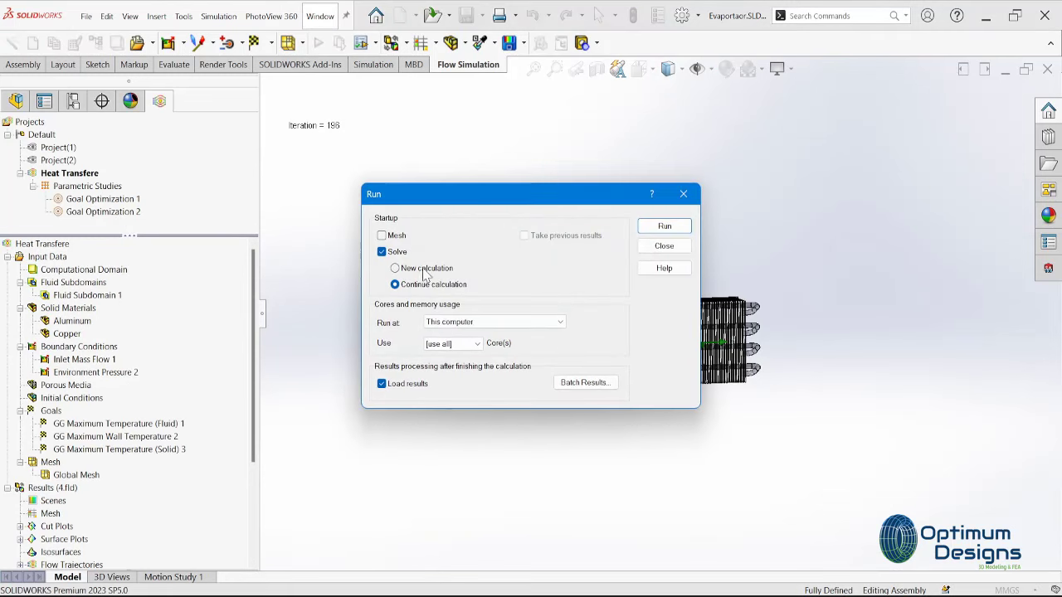
click(511, 323)
click(507, 343)
click(664, 226)
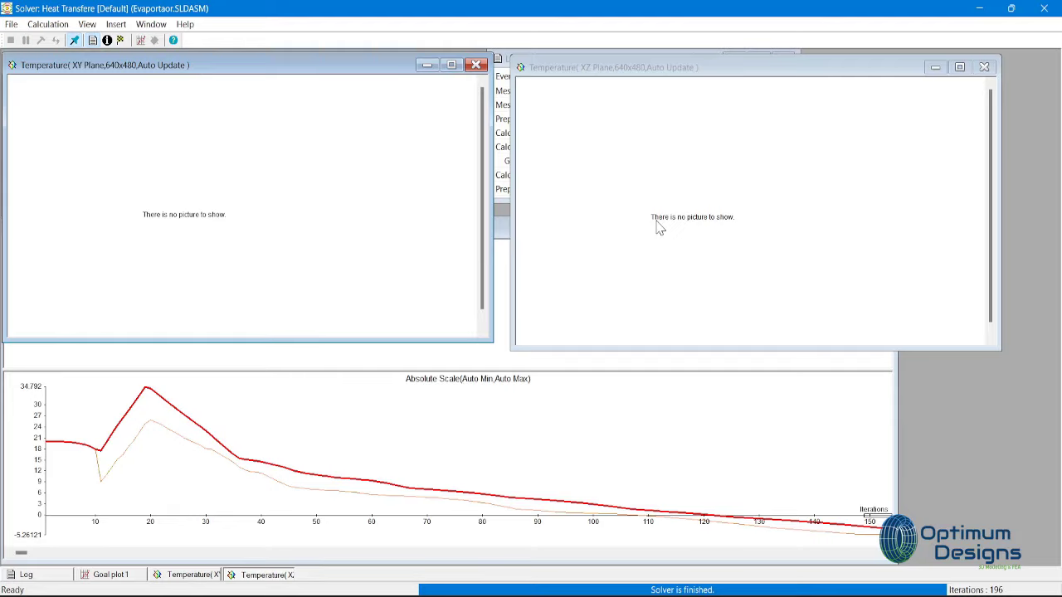
click(1043, 8)
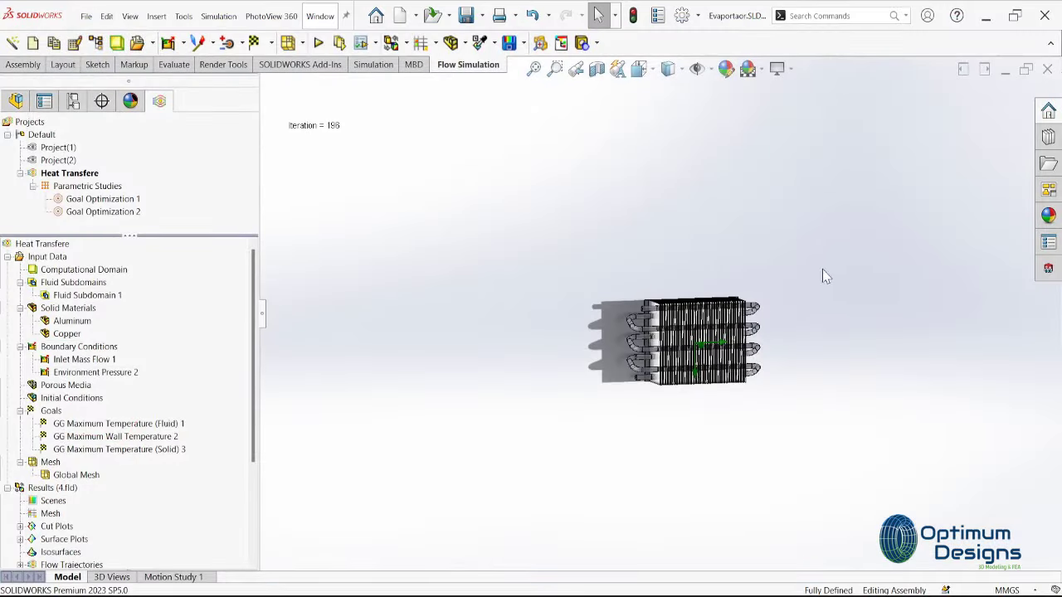
Create a new Goal Optimization study with Inlet Mass Flow 1 mass flow rate as input variable.
key(f)
right_click(34, 248)
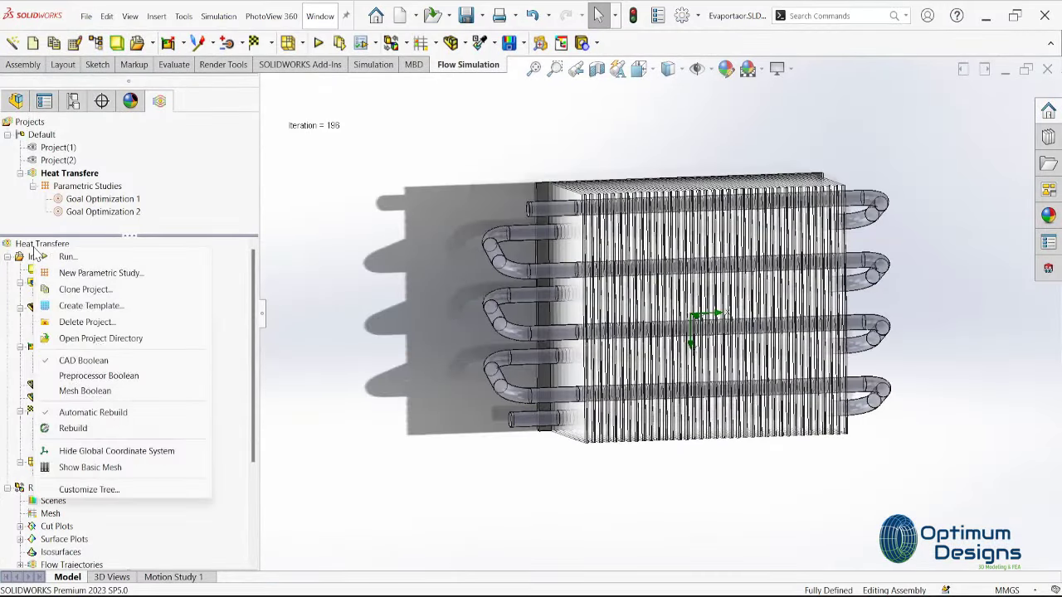
click(68, 273)
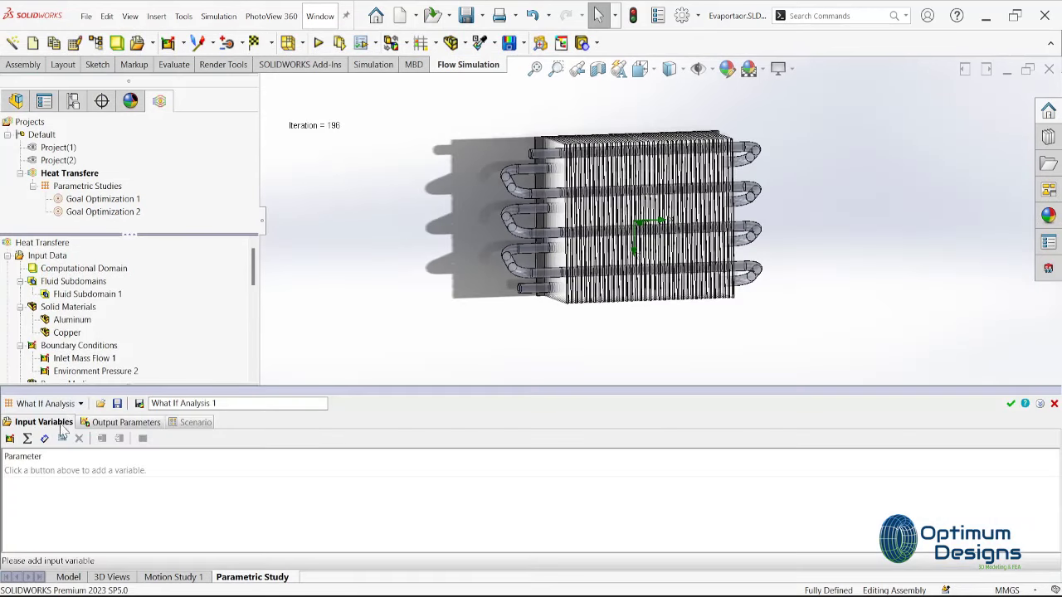
click(60, 403)
click(60, 438)
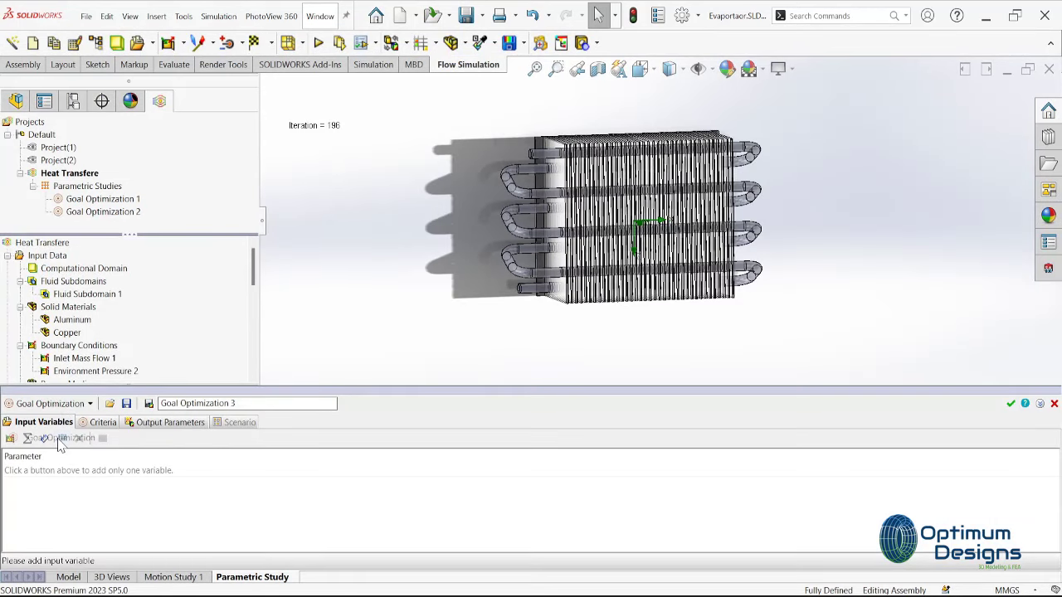
click(9, 439)
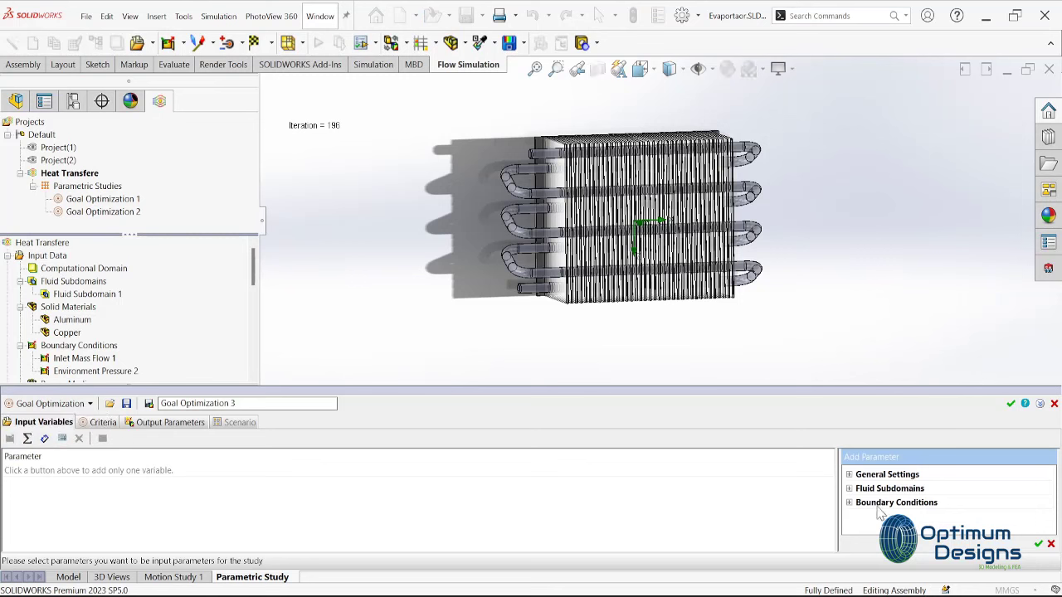
click(849, 502)
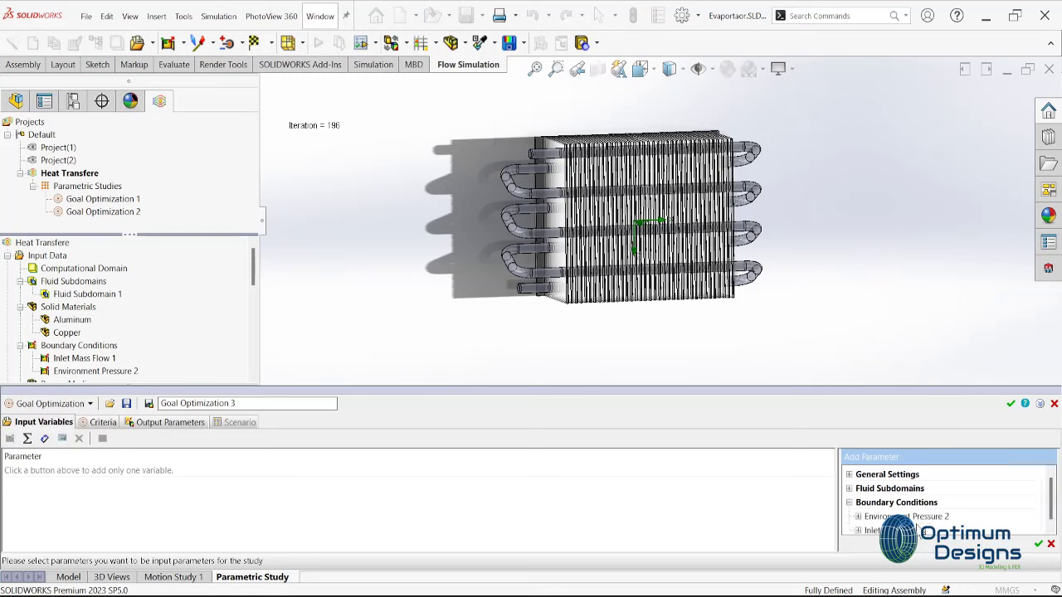
drag(1051, 496, 1050, 503)
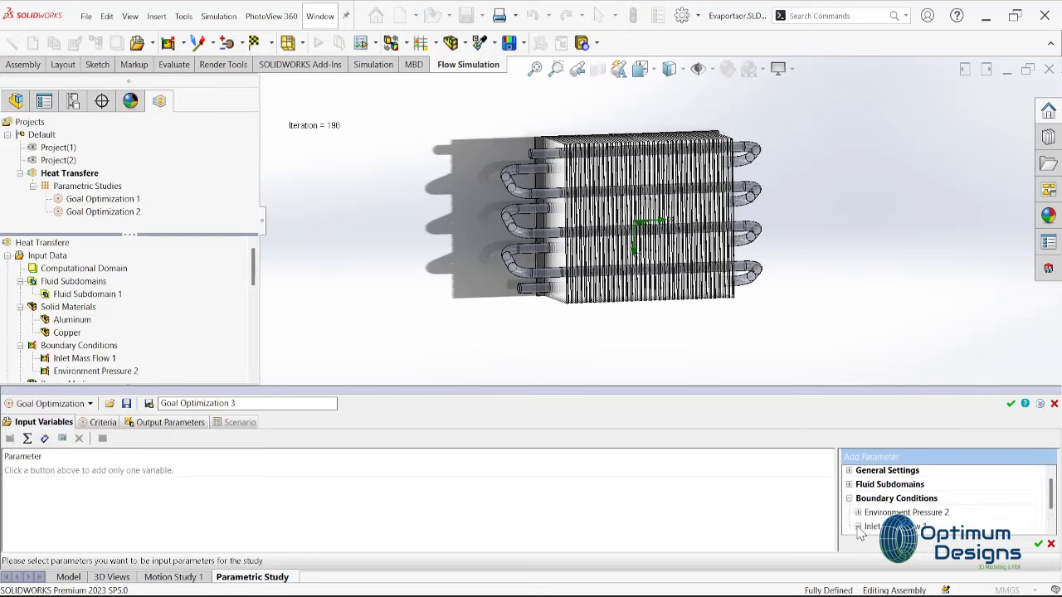
drag(1050, 495, 1050, 507)
click(1036, 485)
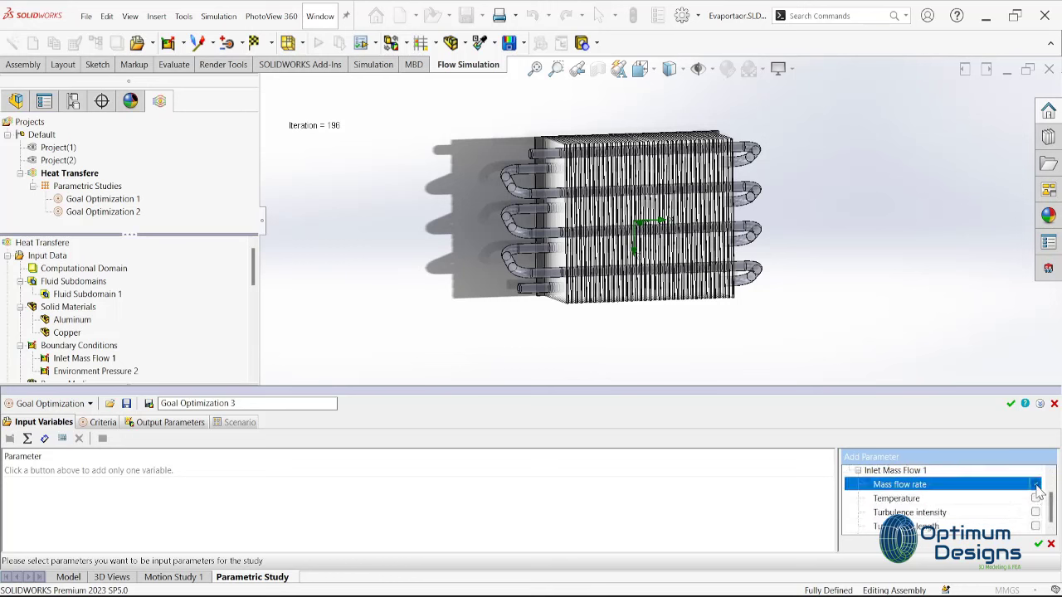
click(1038, 544)
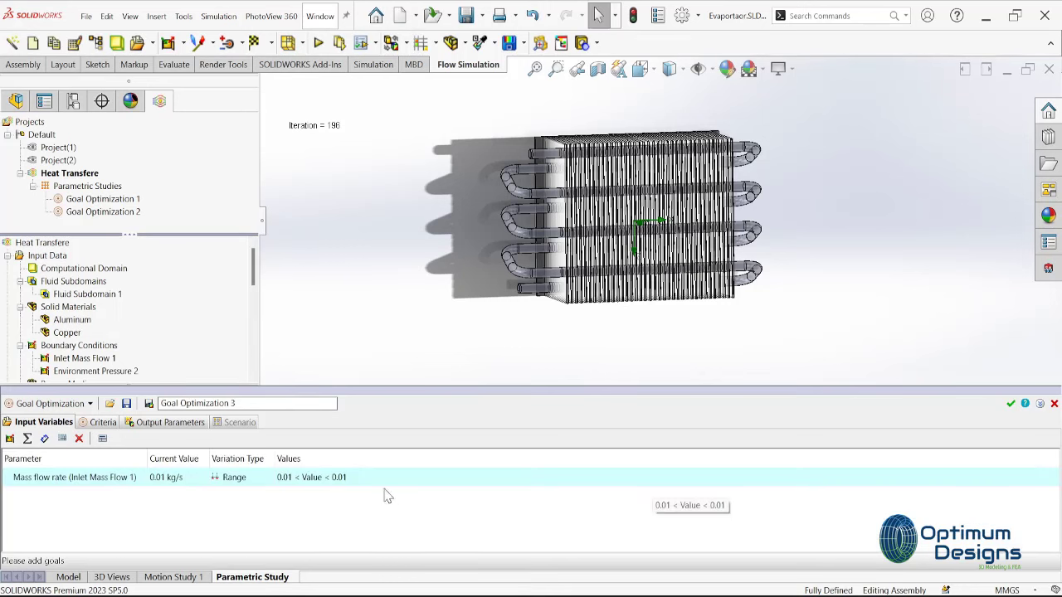
Set the mass flow rate range from 0.001 to 0.005 kg/s.
click(322, 478)
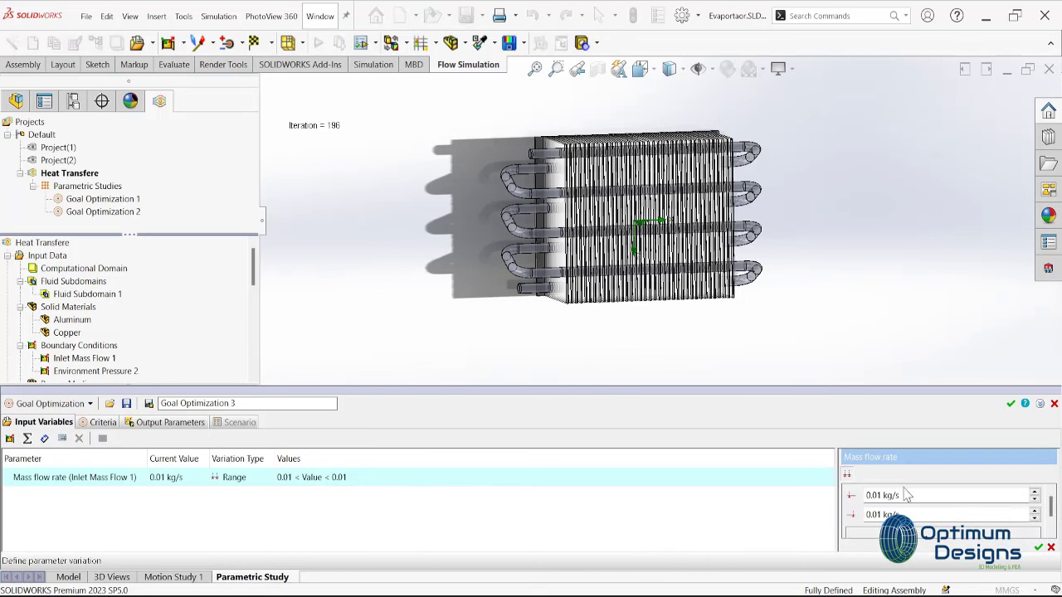
click(881, 515)
key(BackSpace)
text(05)
click(1038, 547)
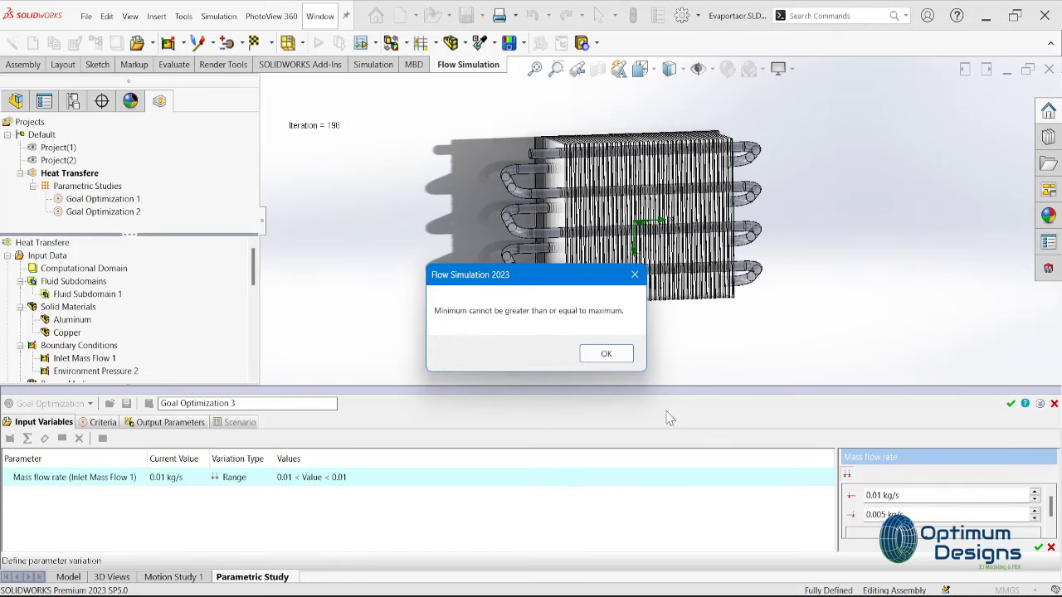
click(603, 368)
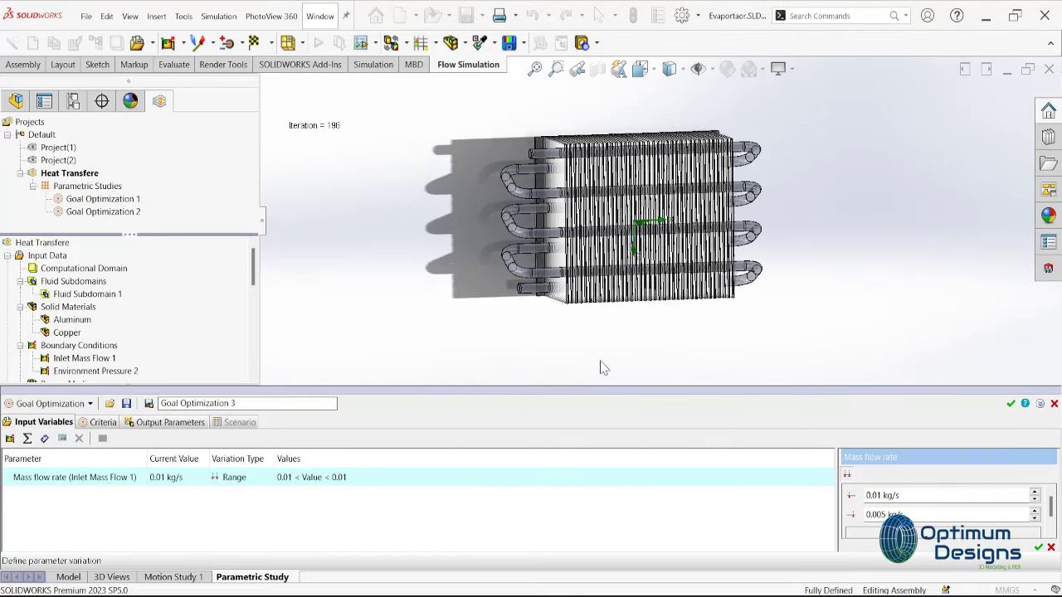
click(878, 497)
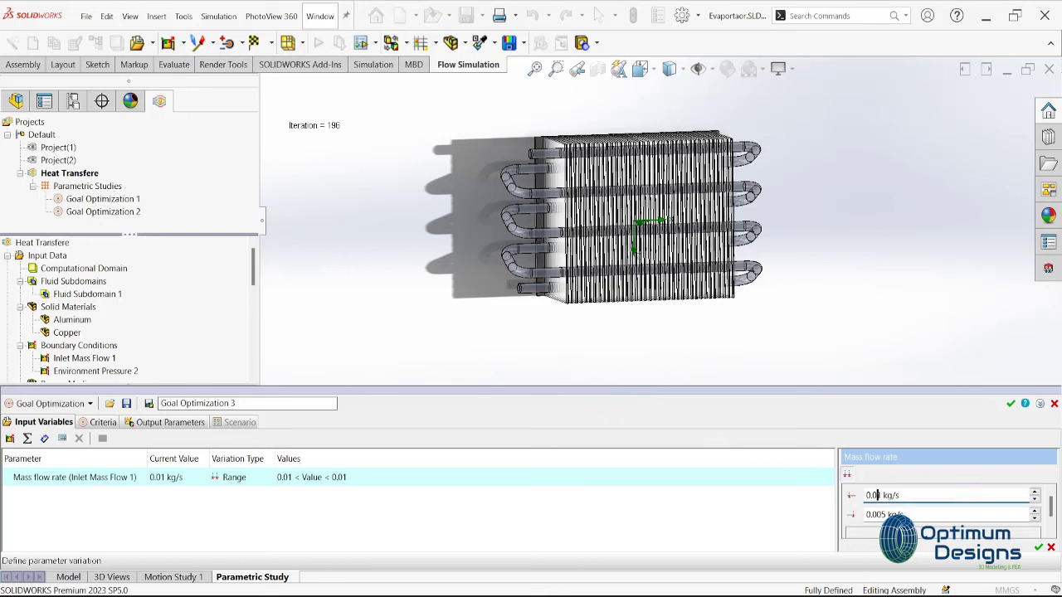
text(0)
text(1)
click(1038, 547)
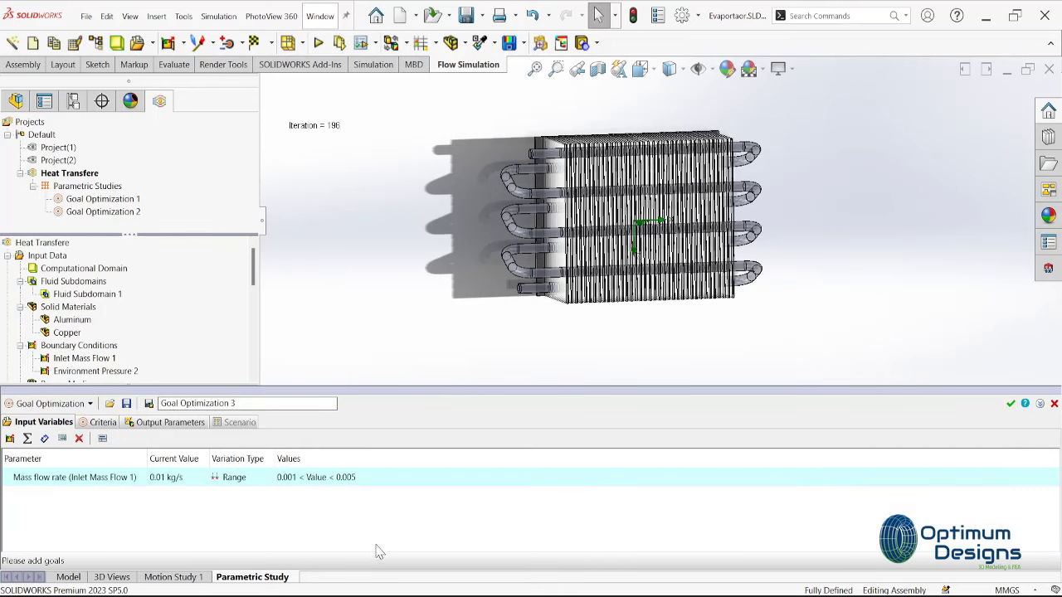
Add GG Maximum Wall Temperature 2 as criterion with target 25 °C and tolerance 0.2 °C.
click(106, 425)
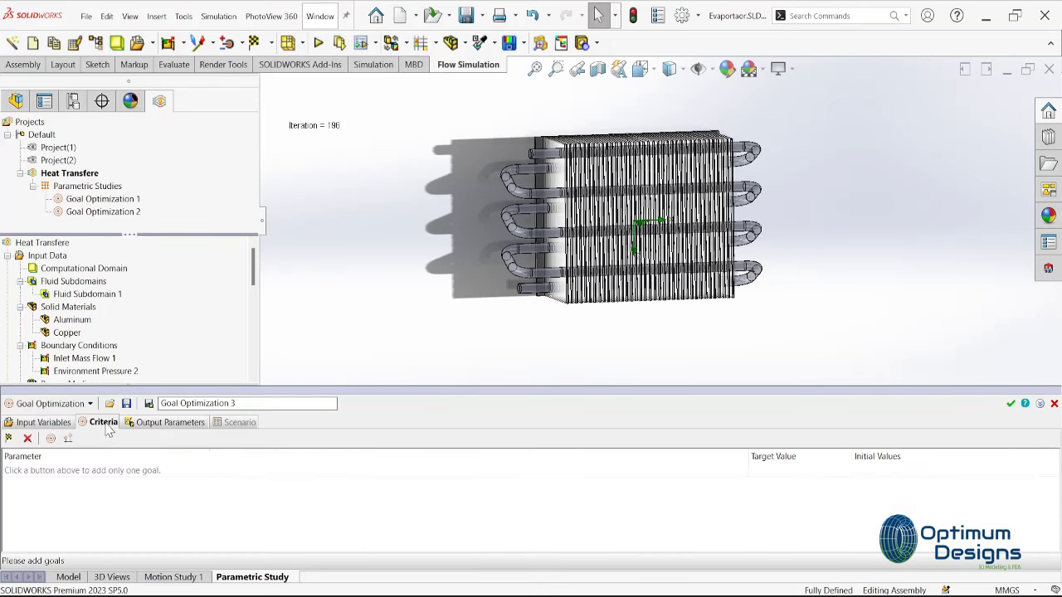
click(8, 439)
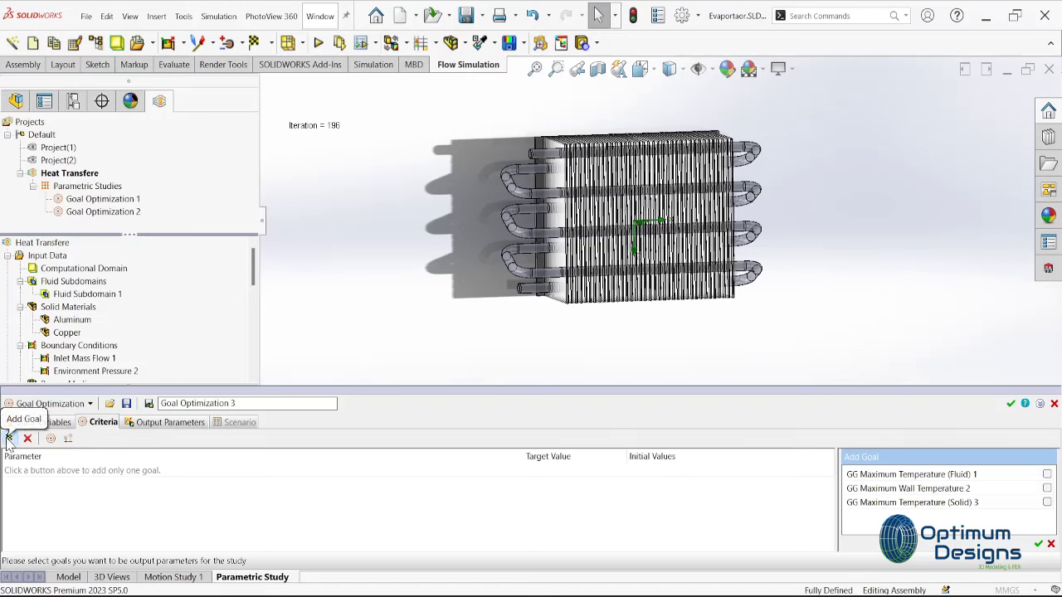
click(1047, 489)
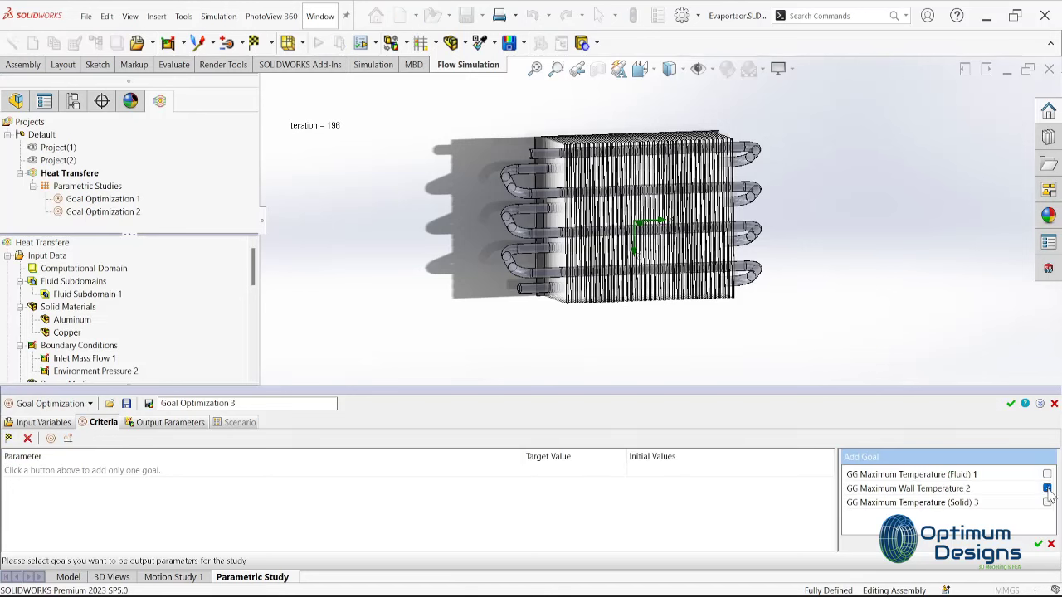
click(1038, 543)
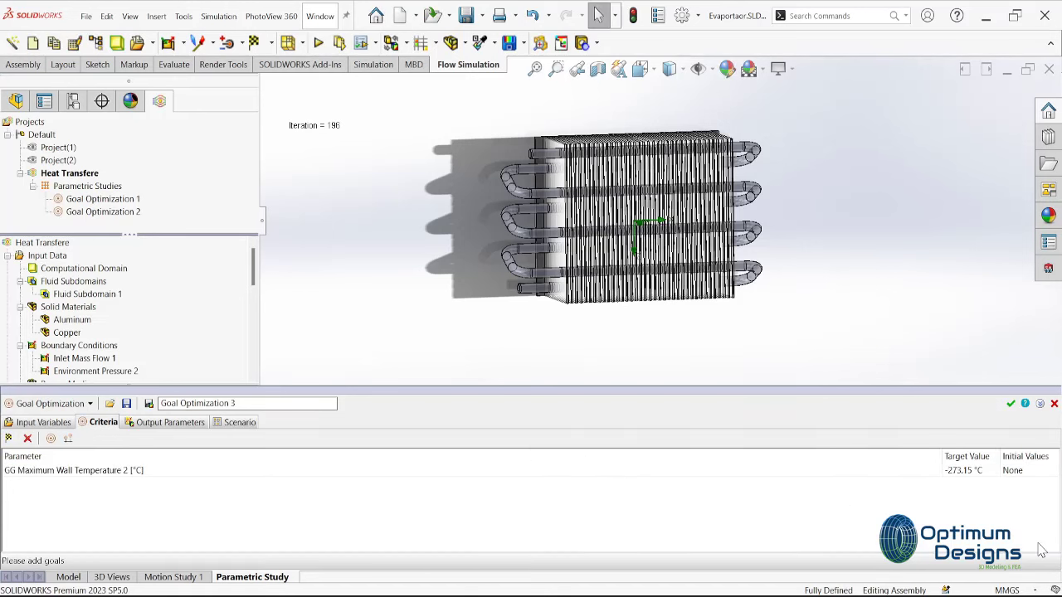
click(958, 473)
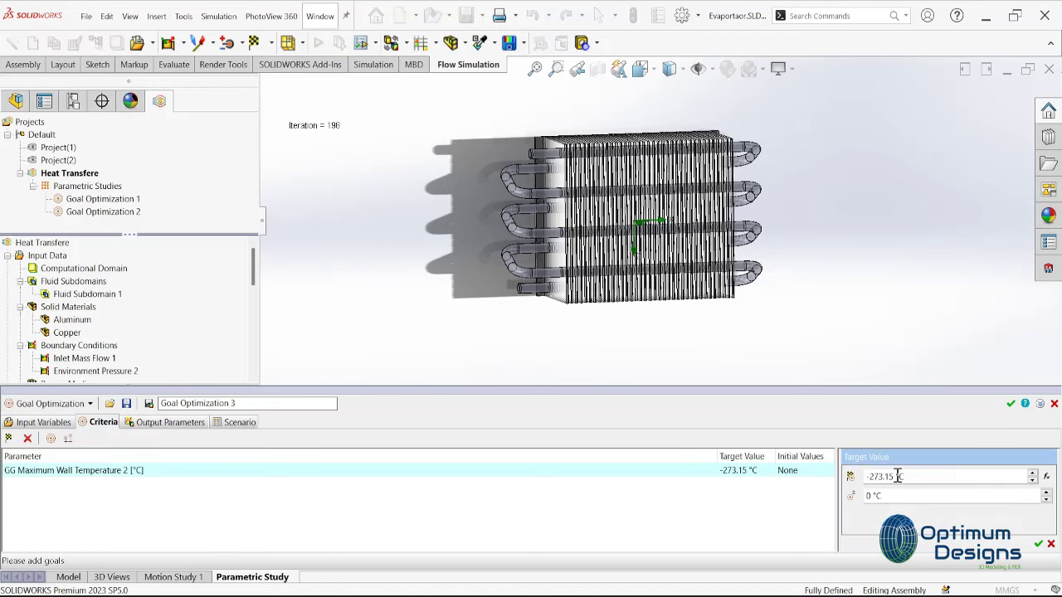
text(25)
click(869, 496)
text(.2)
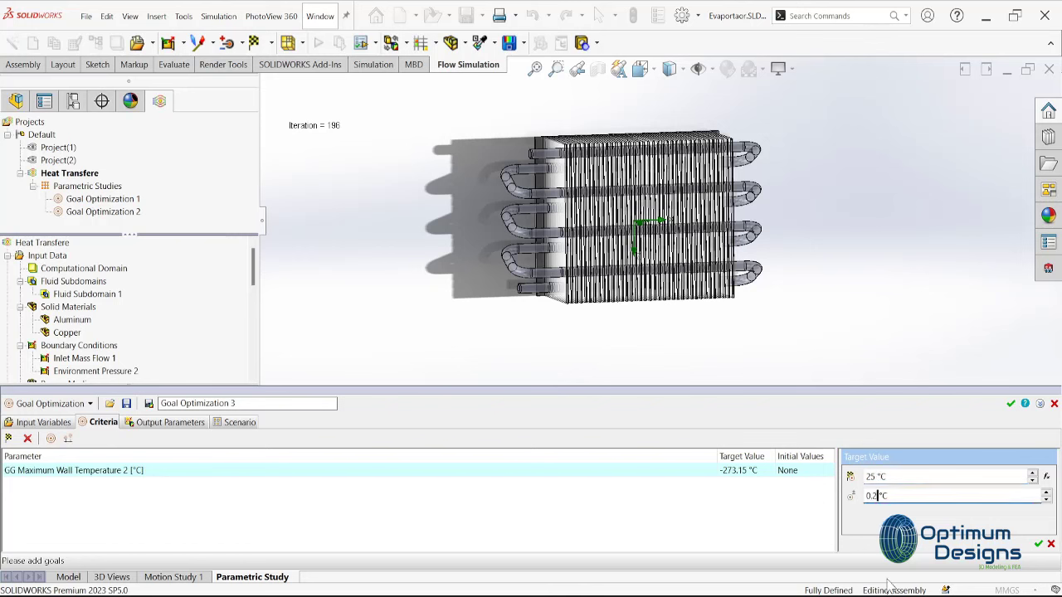
click(1038, 544)
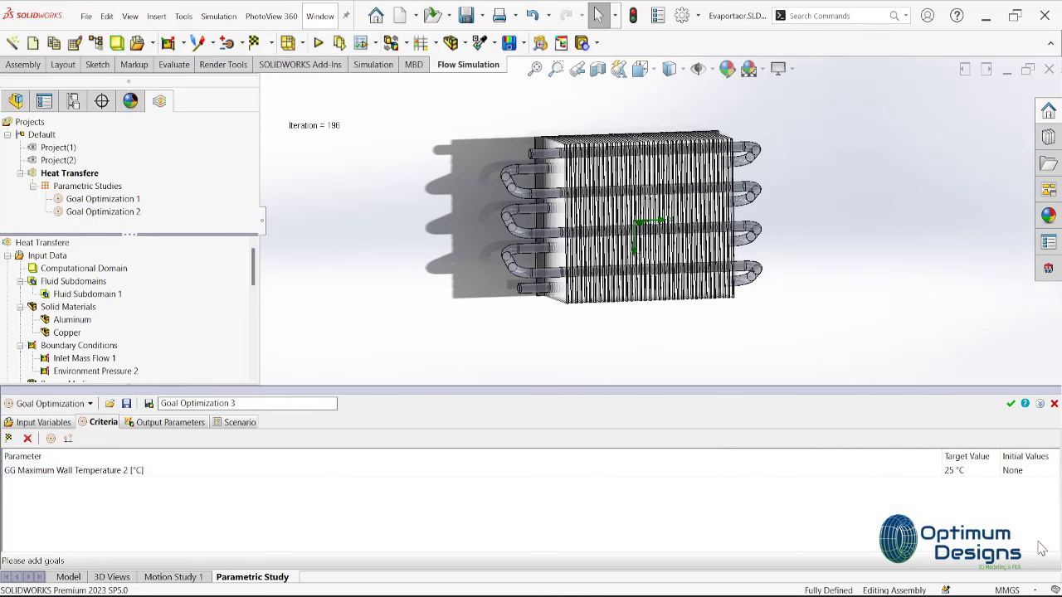
Run Goal Optimization 3 from its scenario view.
click(158, 424)
click(232, 423)
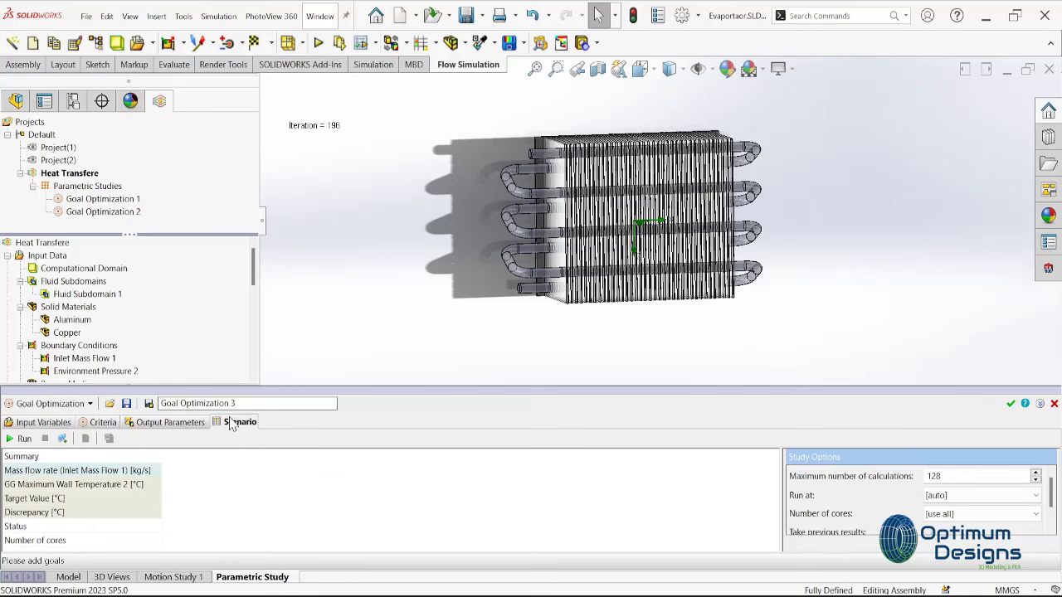
click(10, 440)
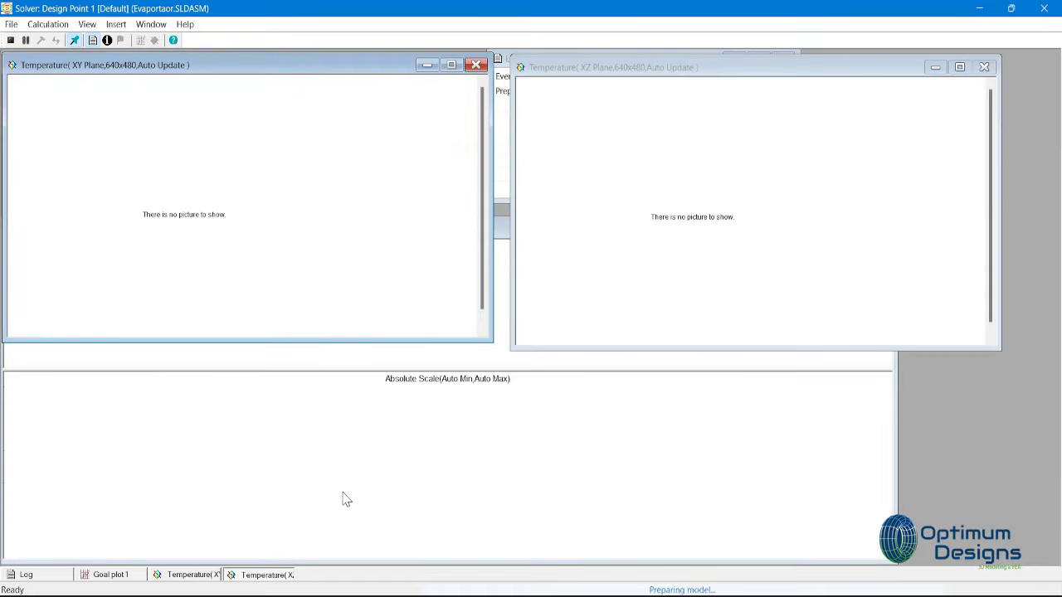